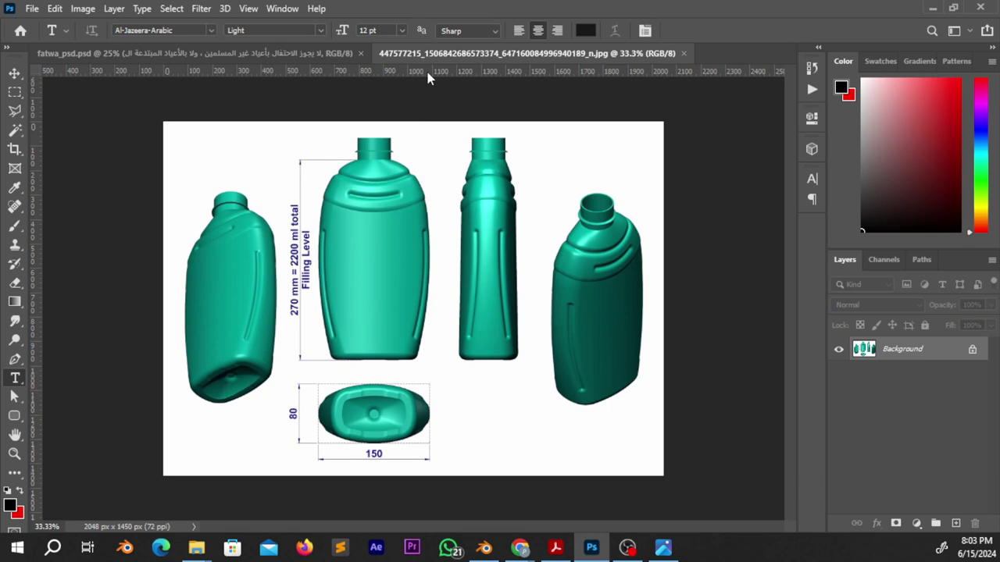
- Place guides along the top, bottom and side edges of the wide, narrow and bottom bottle views
left_click_drag(442, 72, 461, 376)
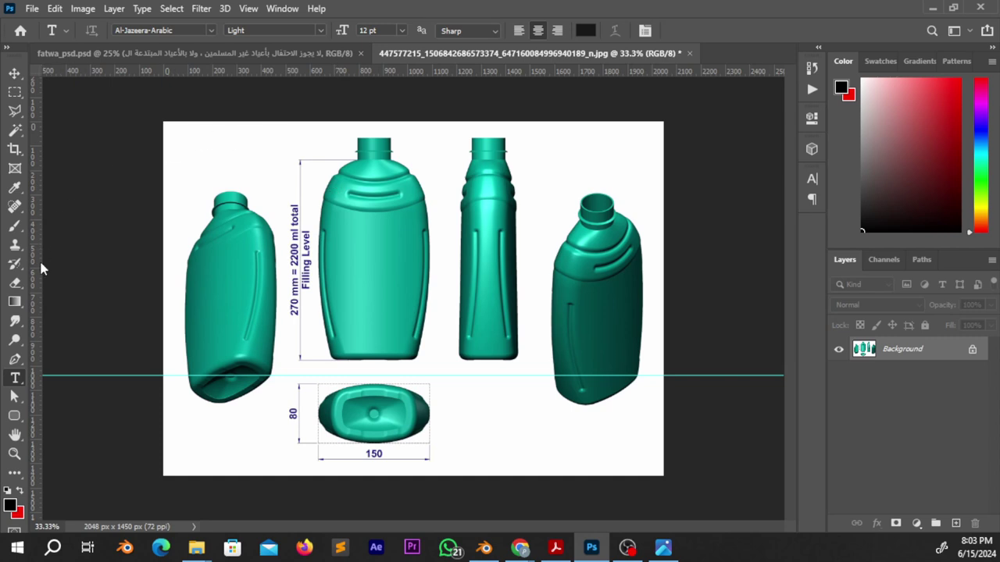
left_click_drag(33, 269, 315, 355)
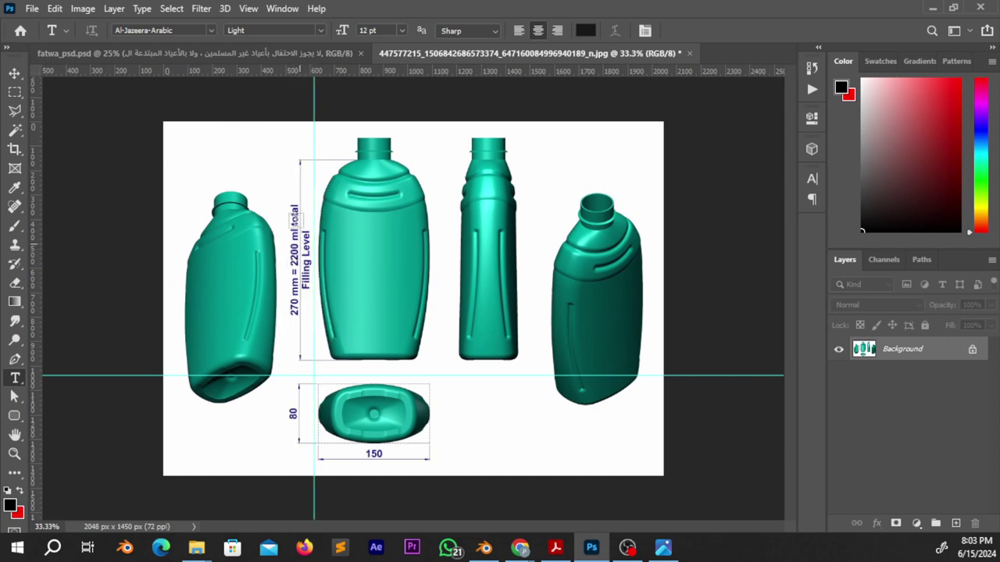
left_click_drag(37, 340, 437, 361)
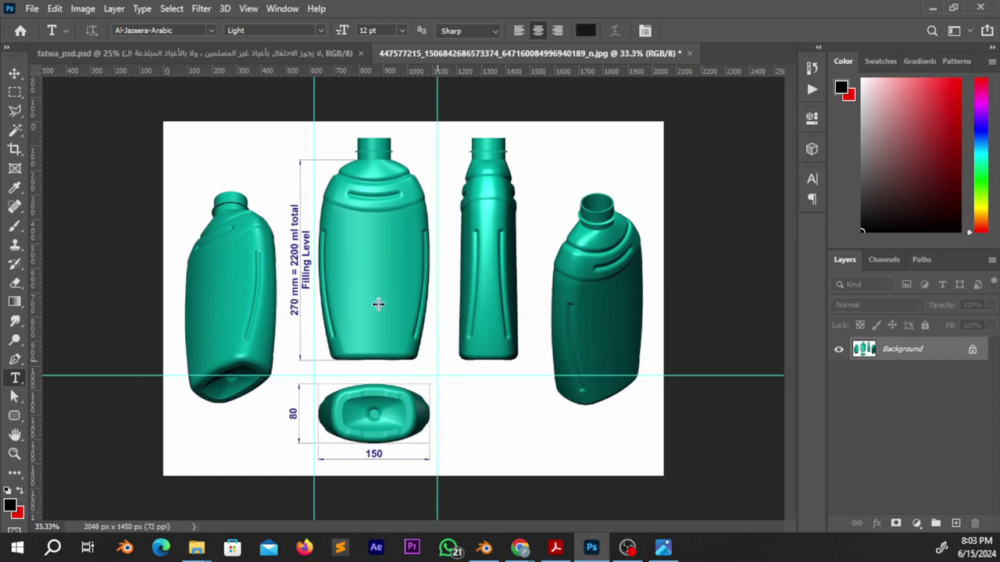
left_click_drag(33, 338, 533, 374)
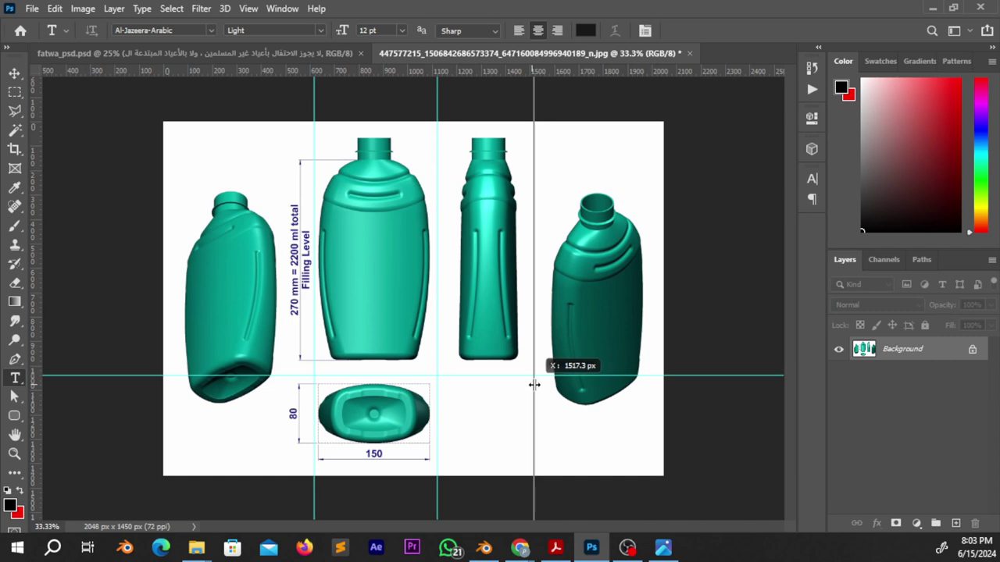
left_click_drag(545, 74, 596, 127)
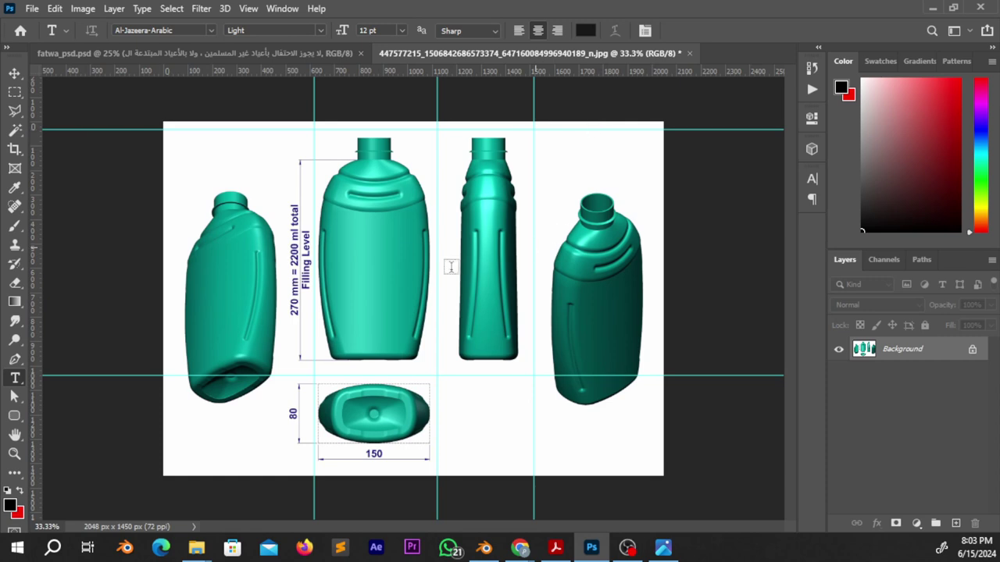
left_click_drag(319, 71, 416, 452)
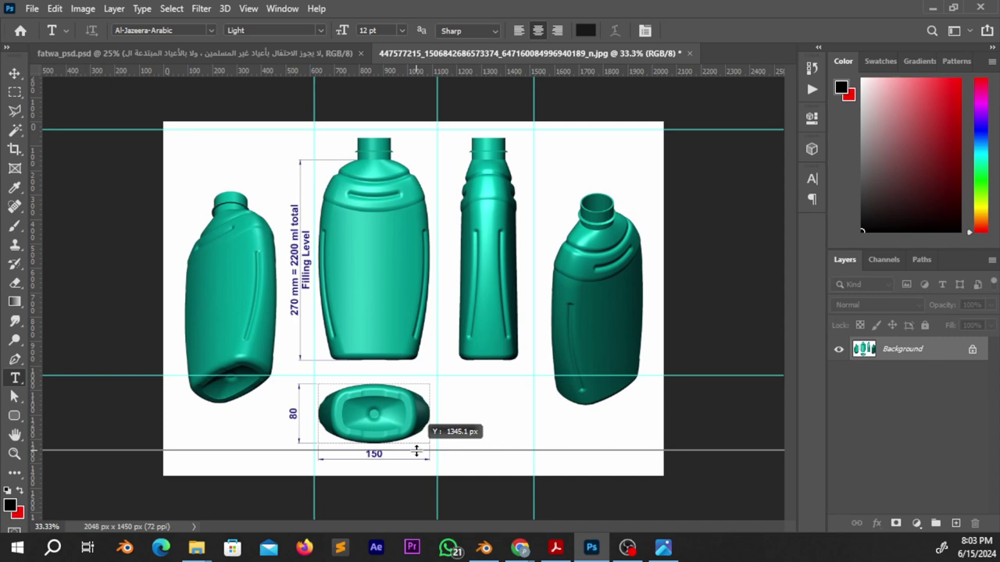
left_click_drag(416, 452, 417, 445)
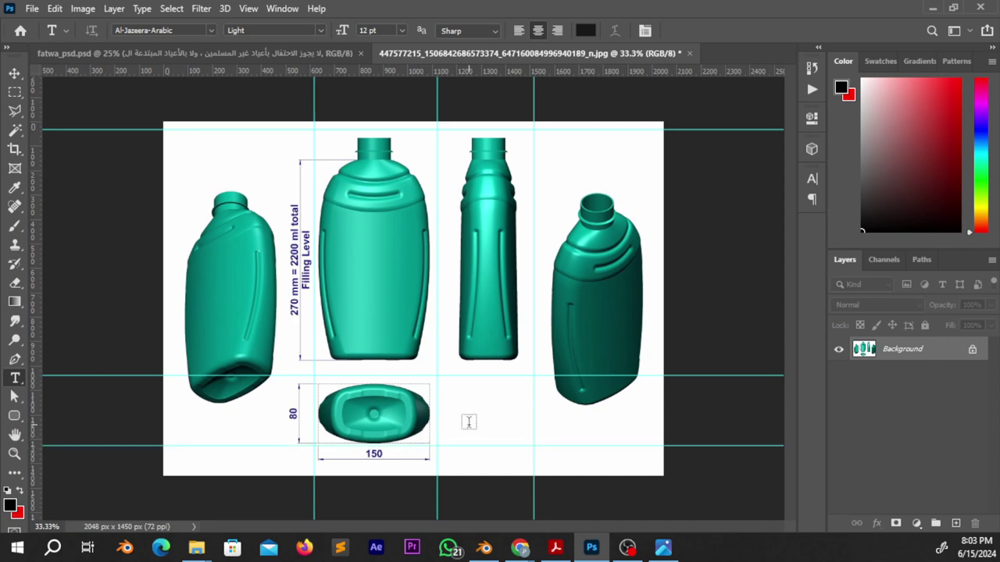
left_click(15, 92)
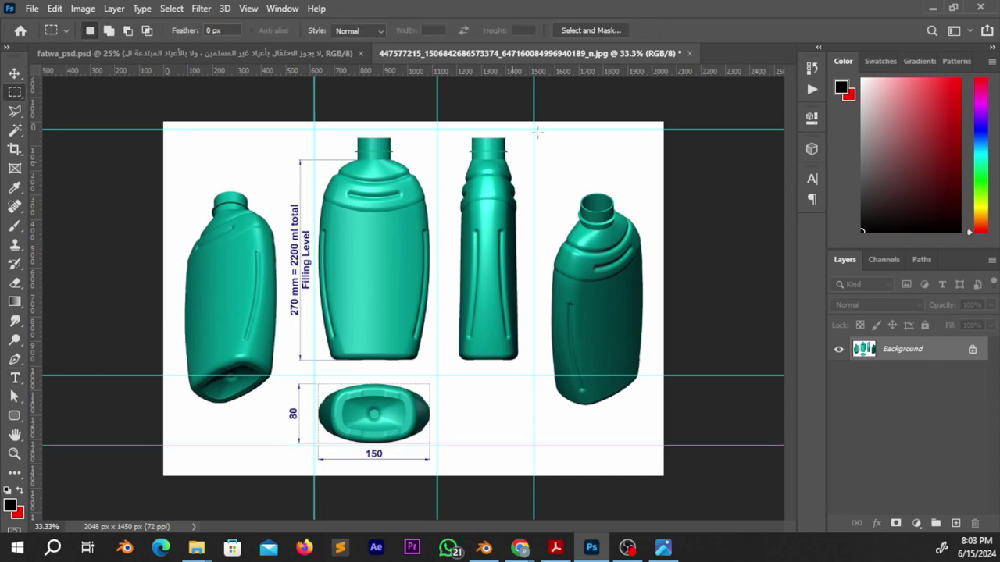
- Copy the marqueed wide bottle view into a new 397 x 1008 px document
left_click_drag(533, 128, 438, 374)
left_click(54, 9)
left_click(106, 112)
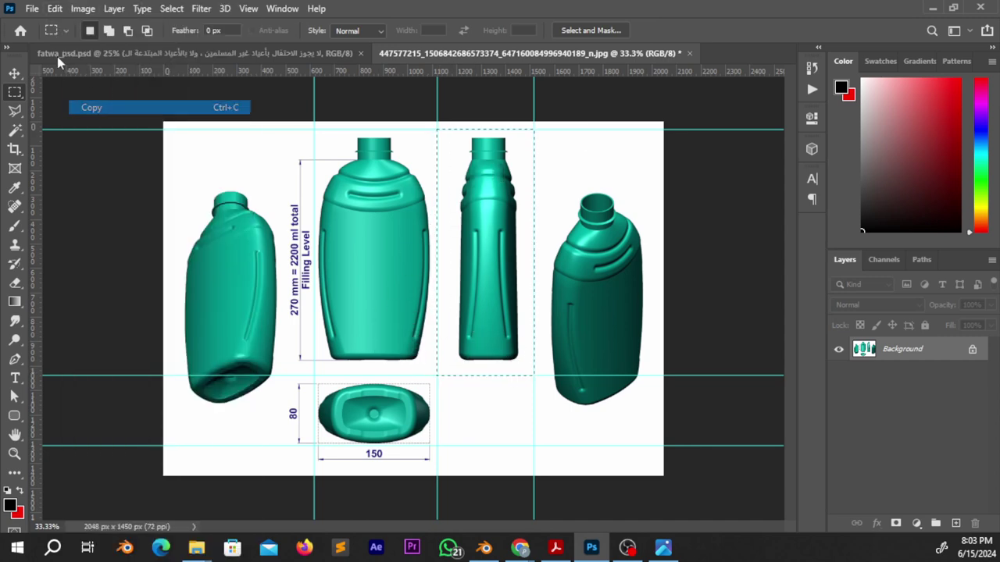
left_click(35, 10)
left_click(420, 250)
key("ctrl+n")
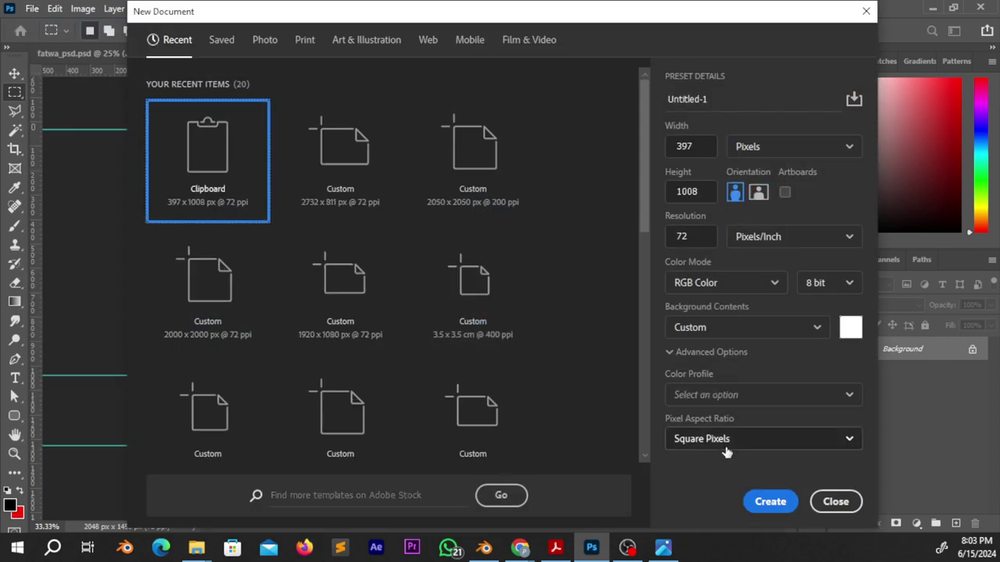
left_click(770, 502)
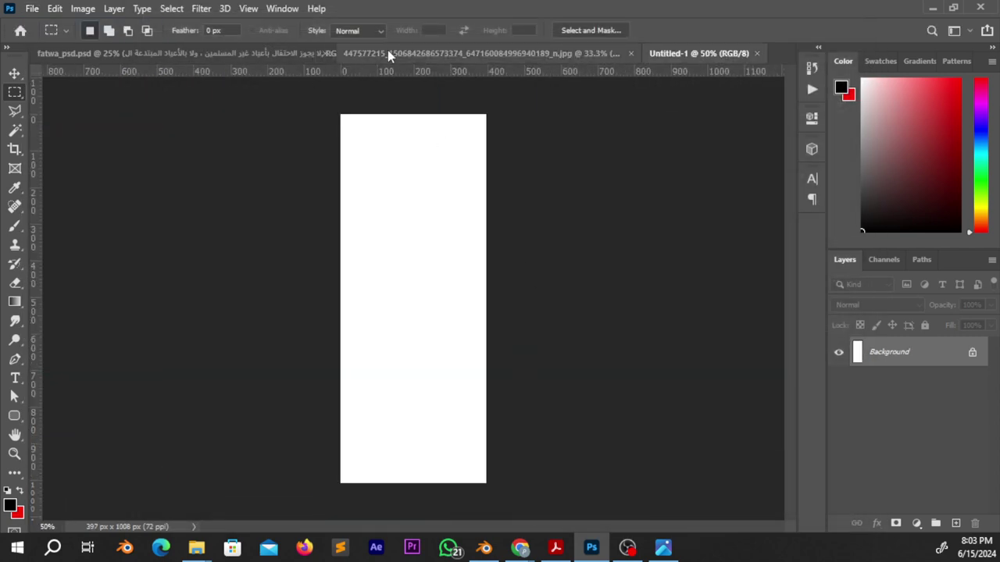
- Paste the bottle view into the new document and save it as a JPEG
left_click(390, 52)
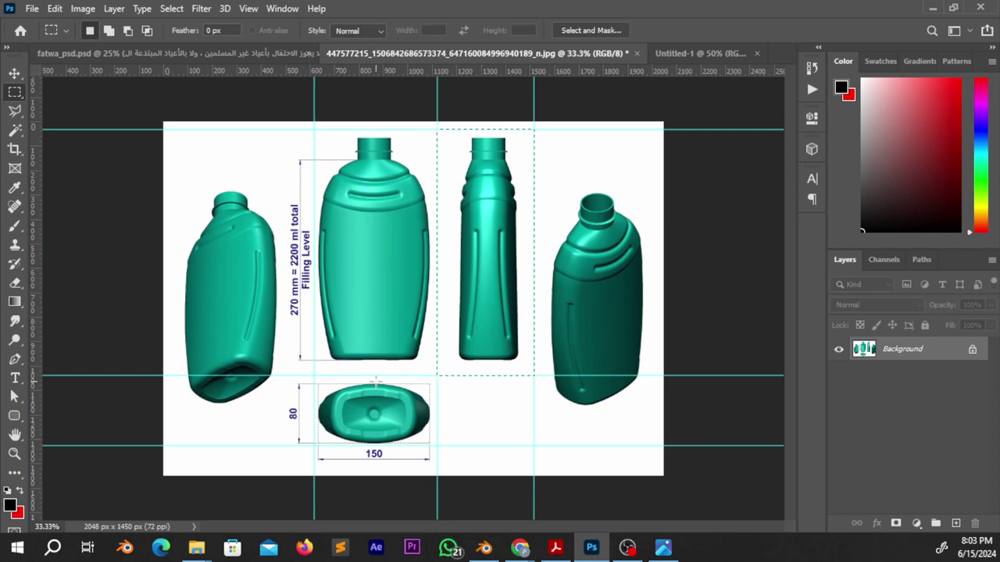
left_click(685, 51)
key("ctrl+v")
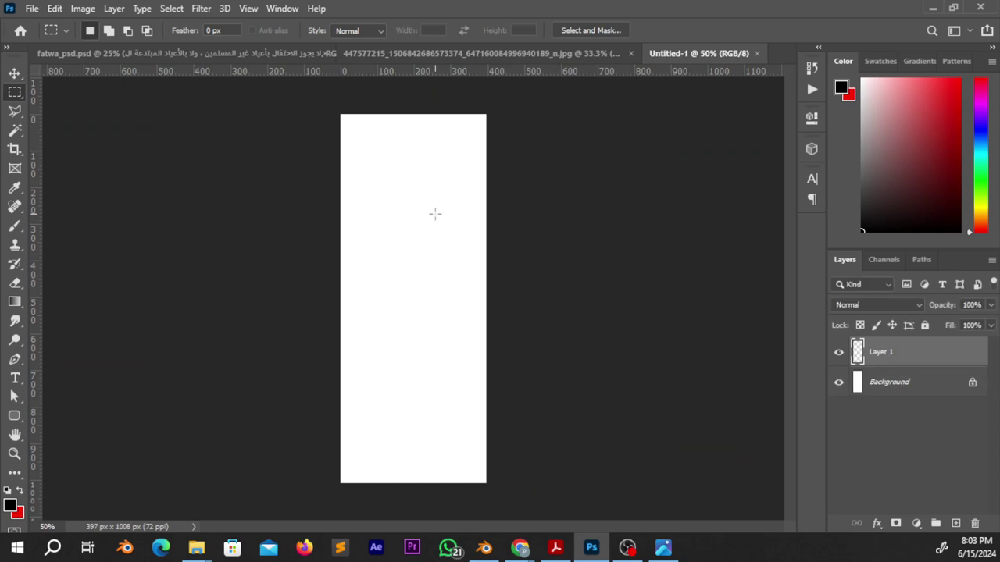
key("ctrl+s")
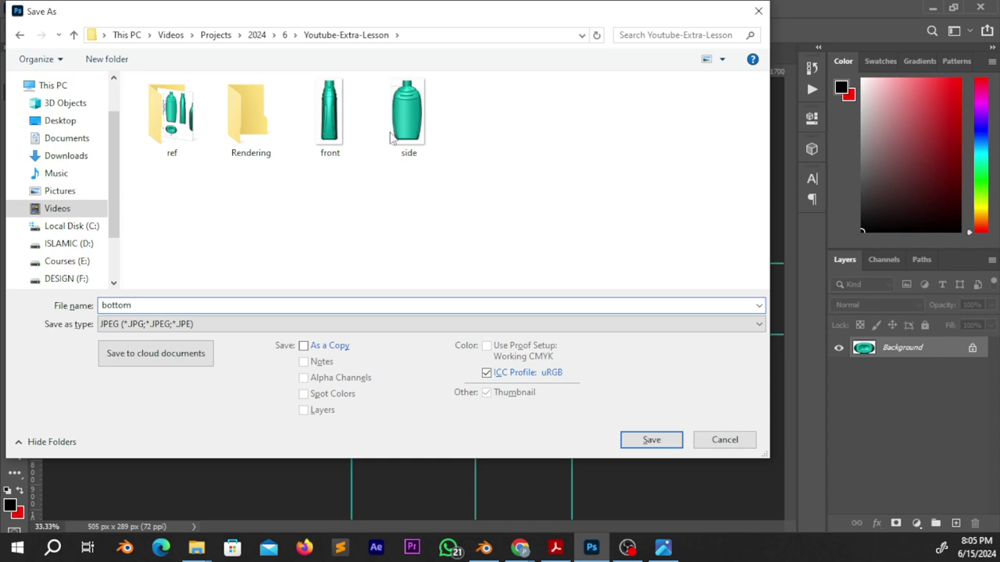
left_click(650, 441)
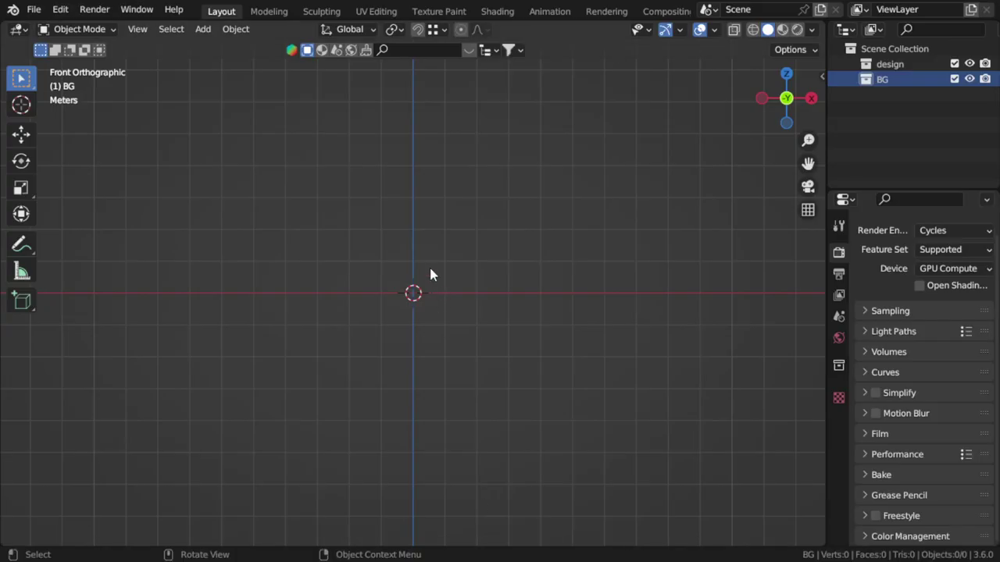
- Rename the BG collection to ref, then add side.jpg as a background with its base on the origin
double_click(882, 79)
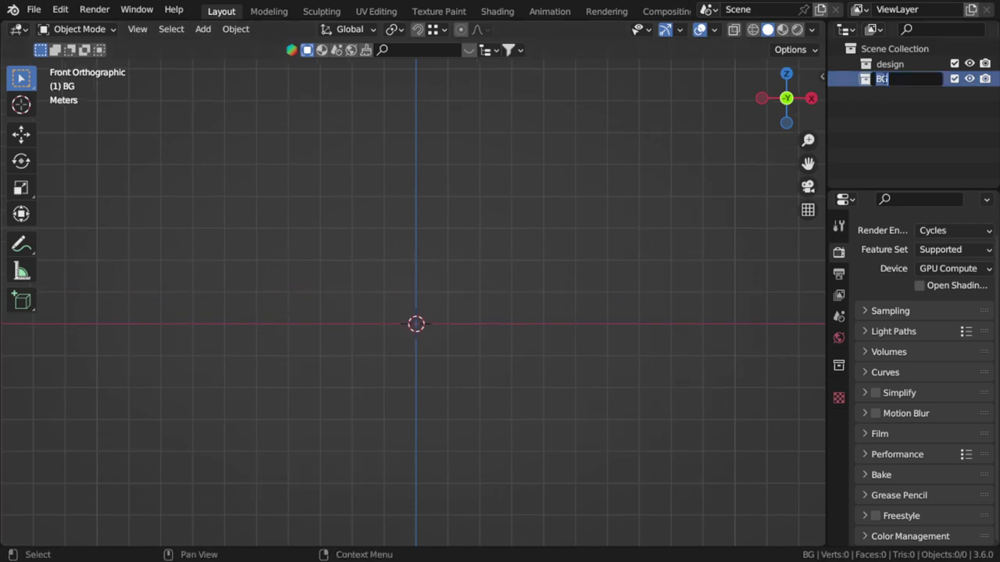
type("ref")
key("Return")
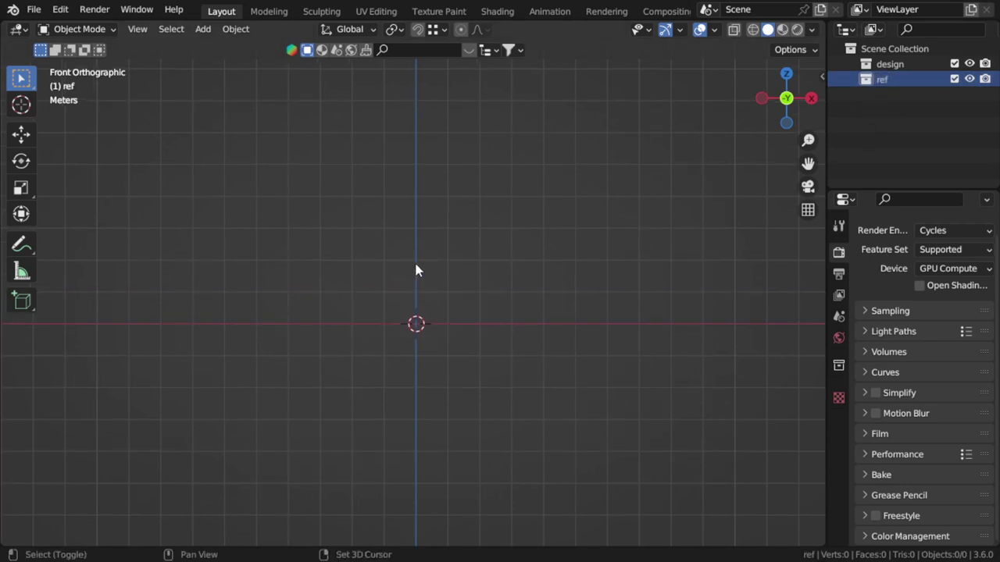
key("shift+a")
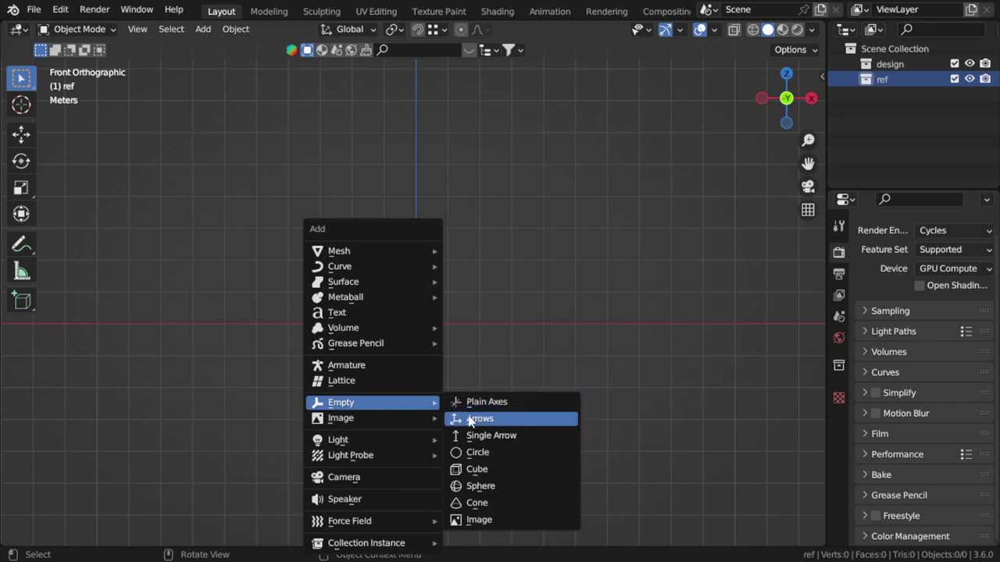
mouse_move(341, 418)
left_click(494, 435)
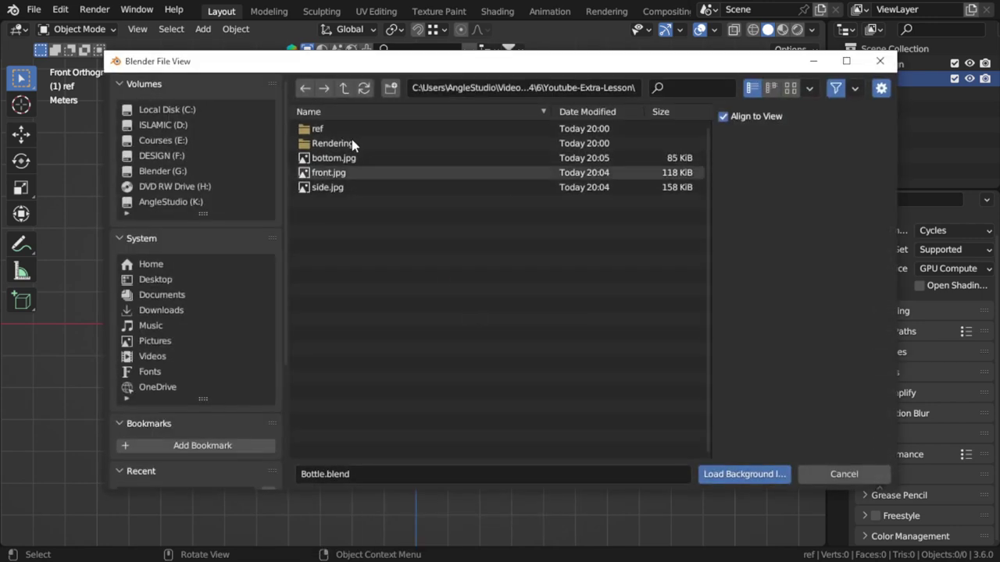
left_click(790, 88)
left_click(468, 297)
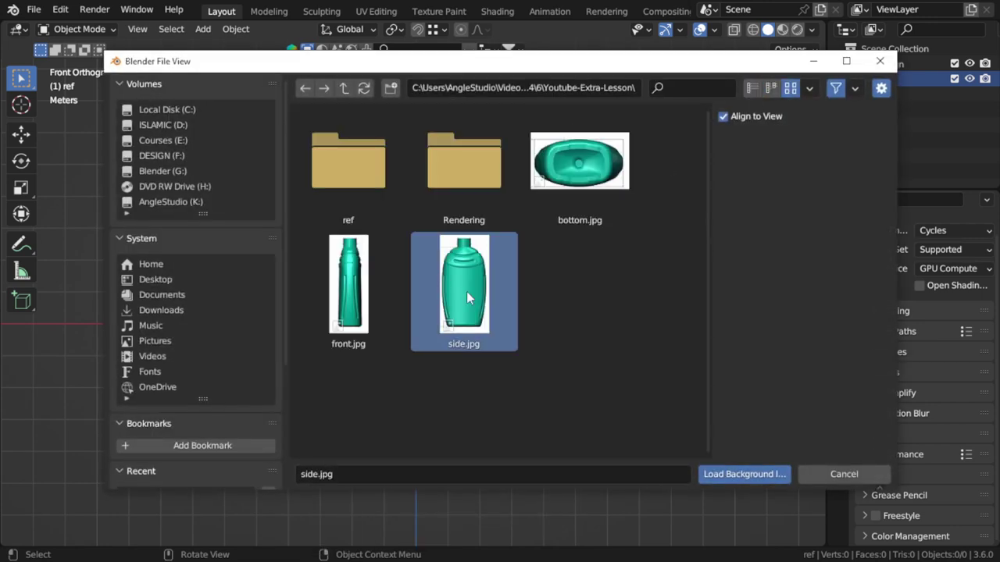
double_click(470, 271)
scroll(521, 325, "up", 1)
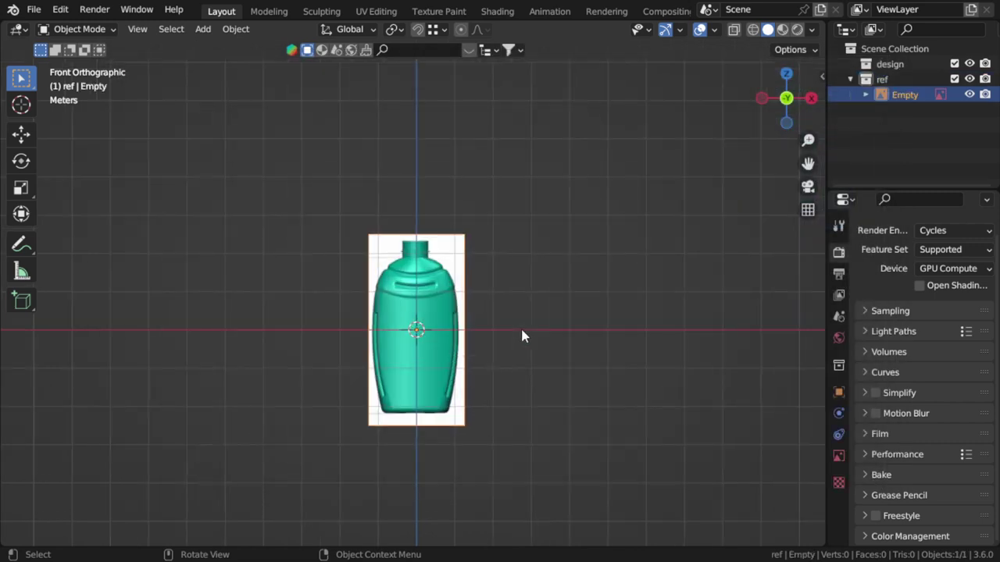
key("g")
key("z")
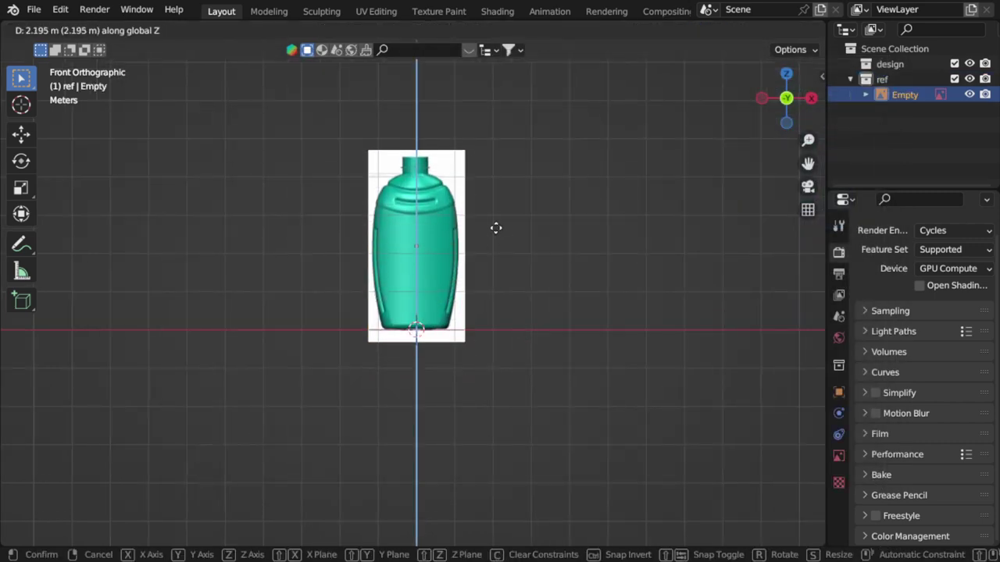
left_click(496, 227)
scroll(496, 237, "up", 2)
scroll(474, 316, "down", 2)
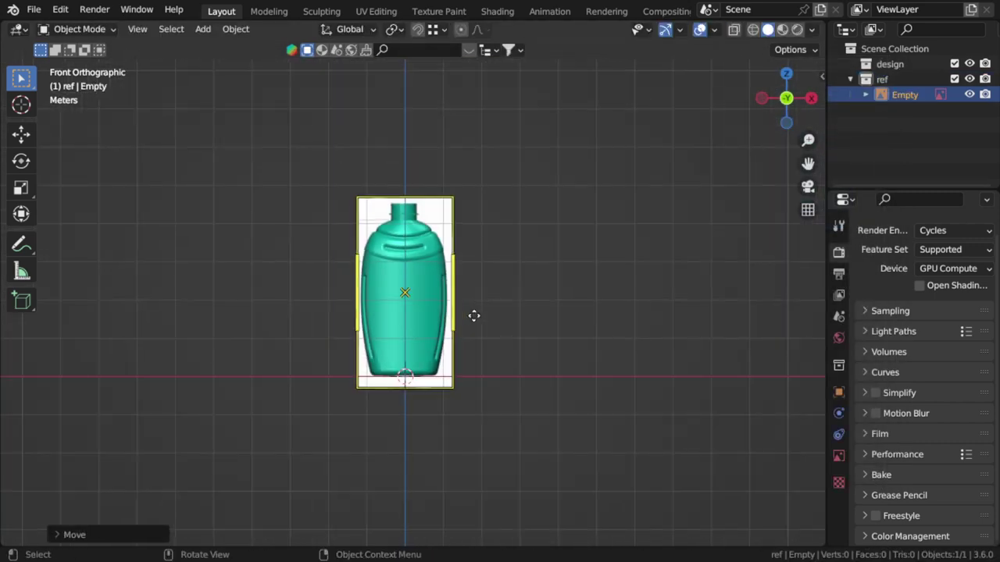
- In right view, add front.jpg as a background image with its base on the origin
key("KP_3")
key("shift+a")
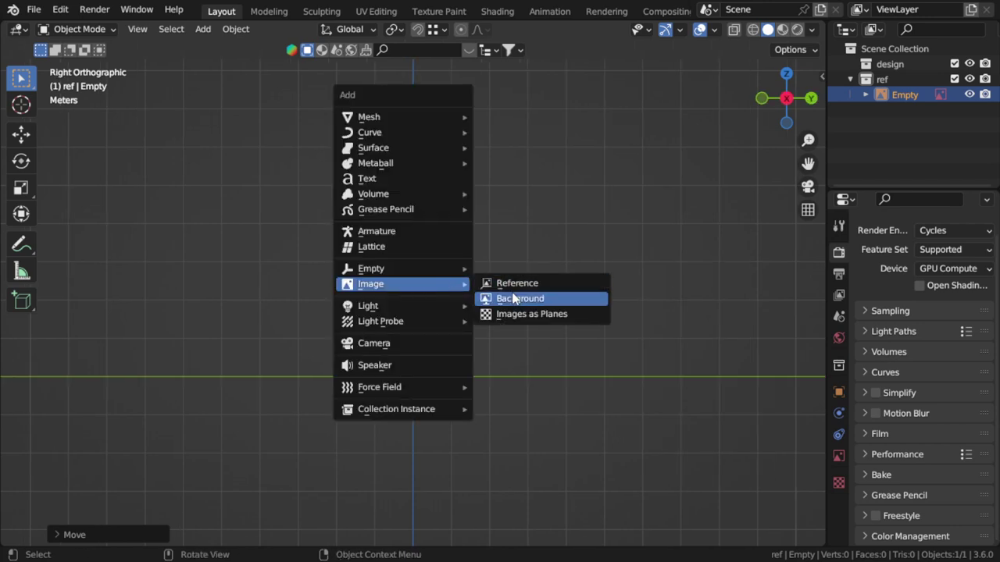
left_click(515, 300)
double_click(374, 278)
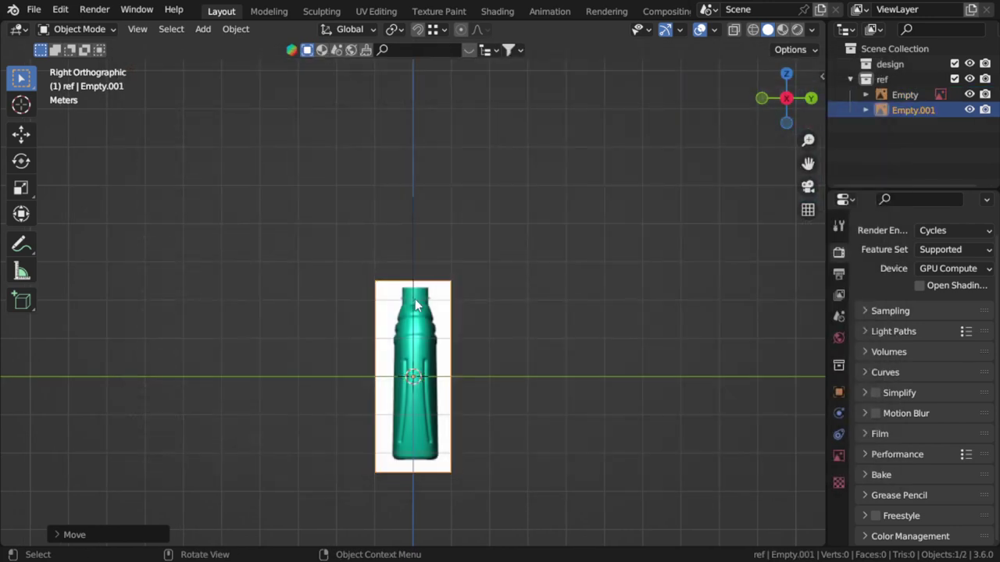
key("g")
key("z")
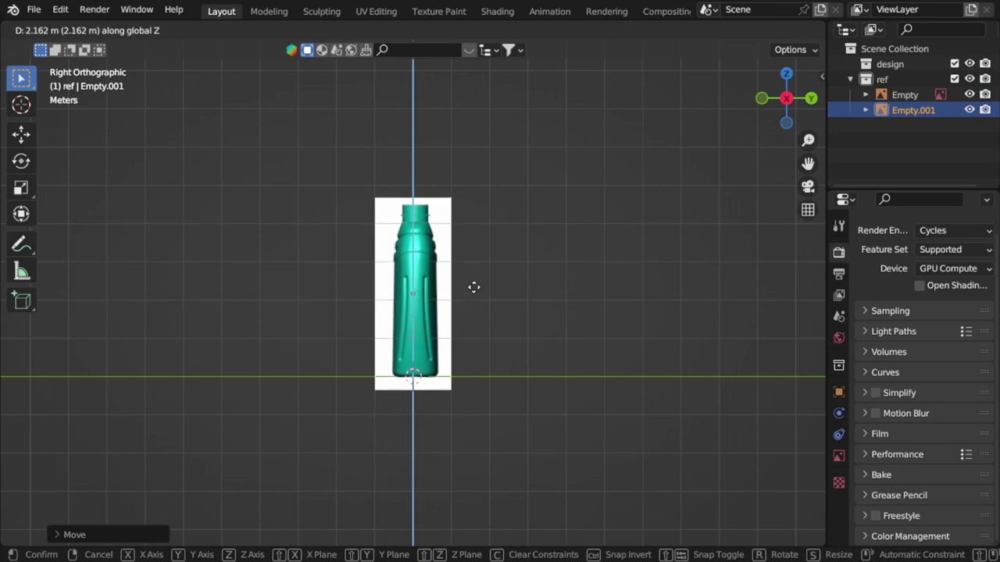
left_click(474, 287)
- In top view, add bottom.jpg as a background image, lowered just under the bottle
key("KP_7")
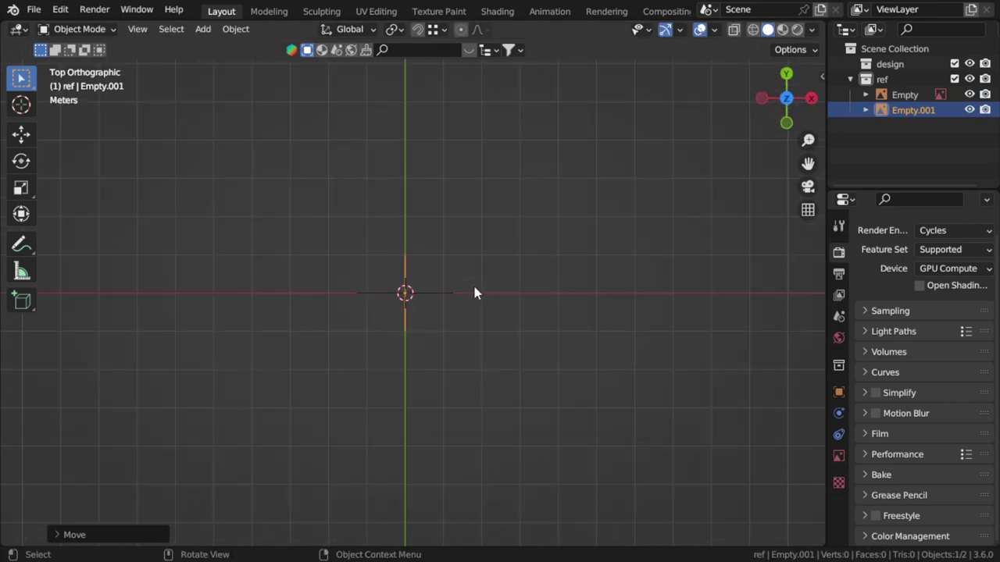
key("shift+a")
left_click(513, 300)
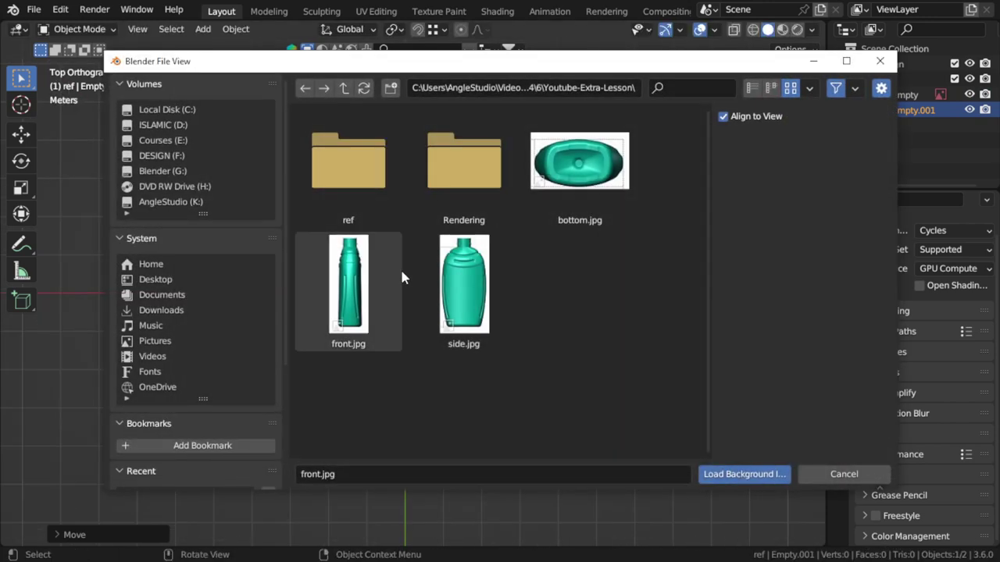
double_click(560, 186)
scroll(485, 325, "up", 2)
scroll(484, 326, "down", 3)
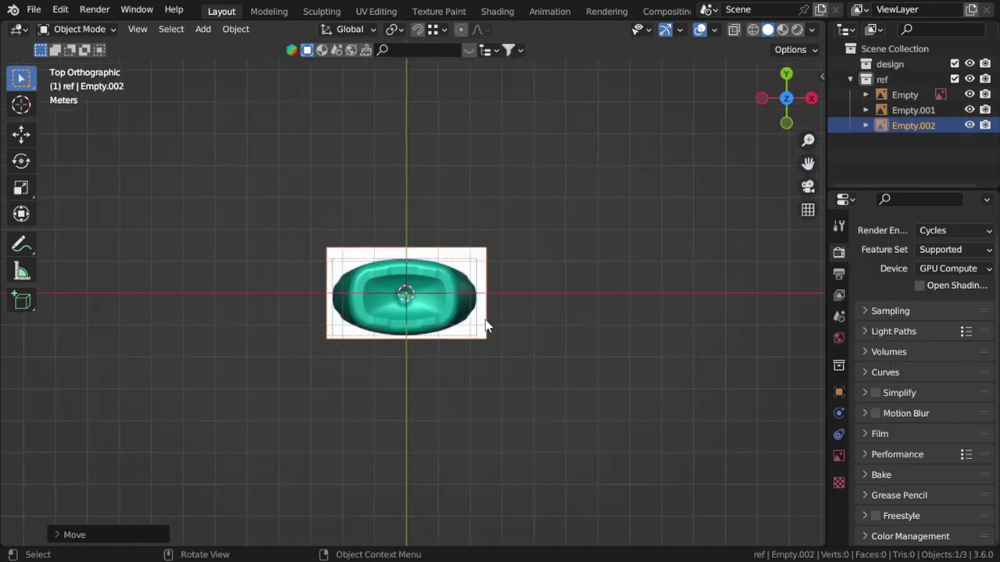
key("KP_1")
key("g")
key("z")
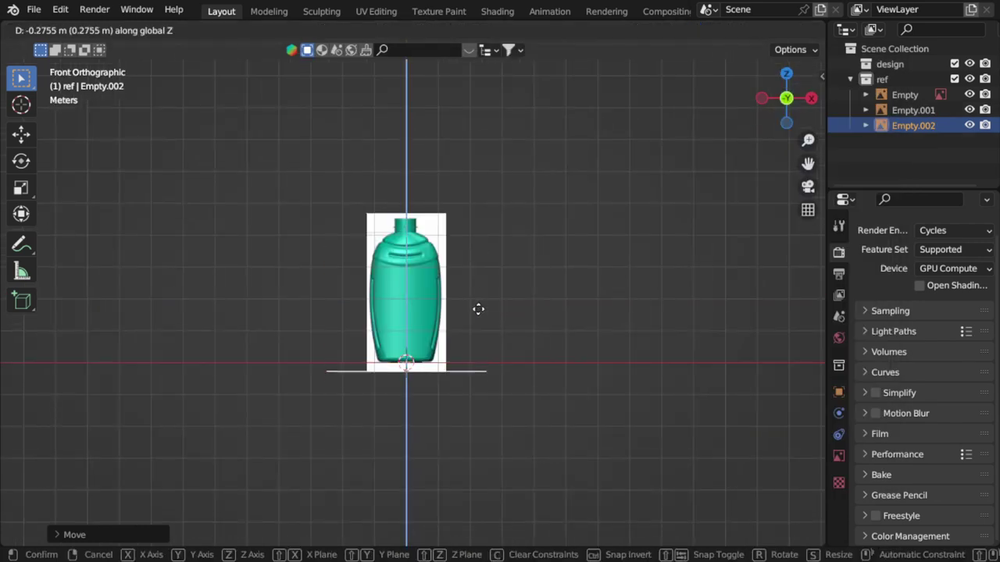
left_click(476, 309)
scroll(478, 313, "up", 4)
key("shift+a")
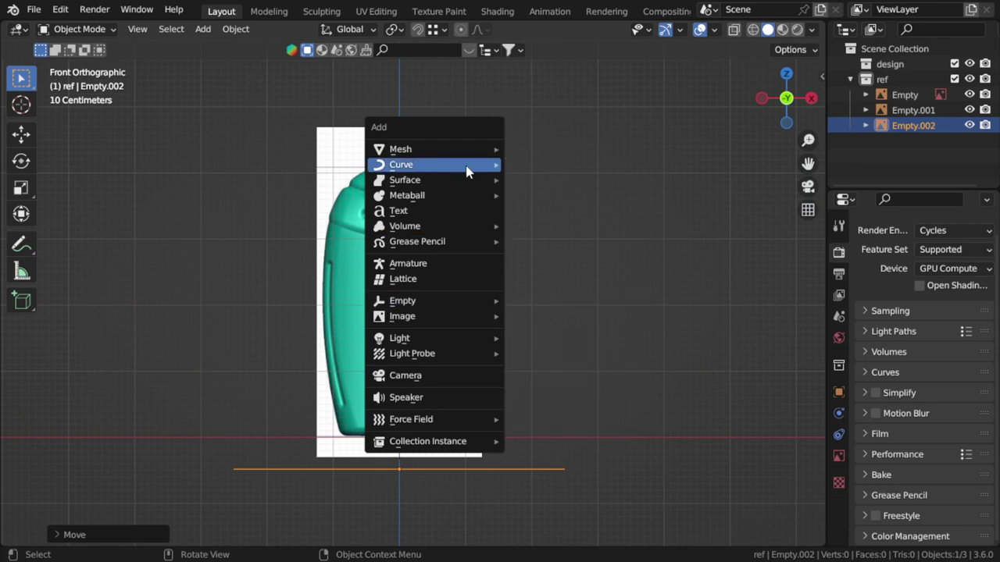
- Add a see-through cube and drop its bottom onto the bottle base
left_click(540, 164)
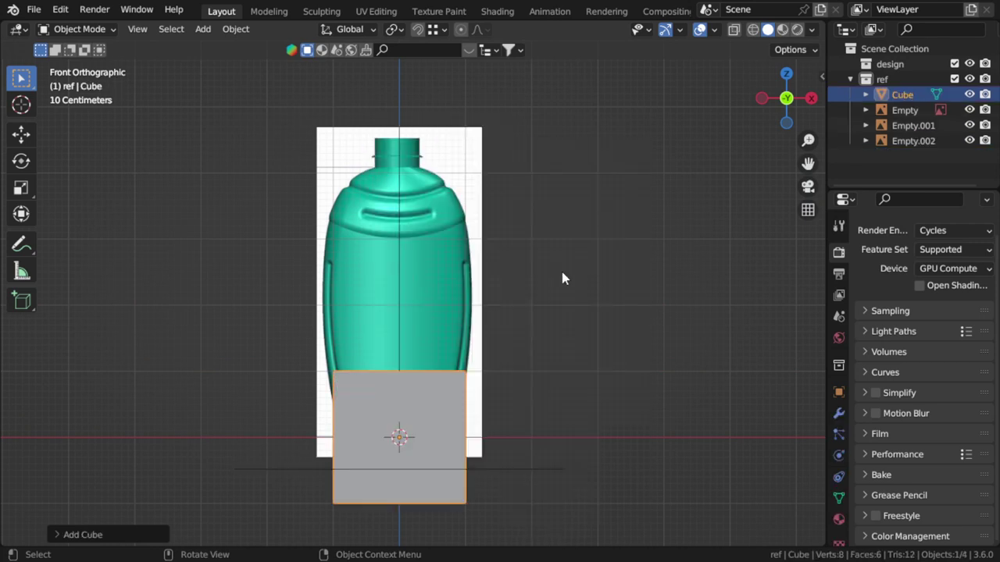
key("z")
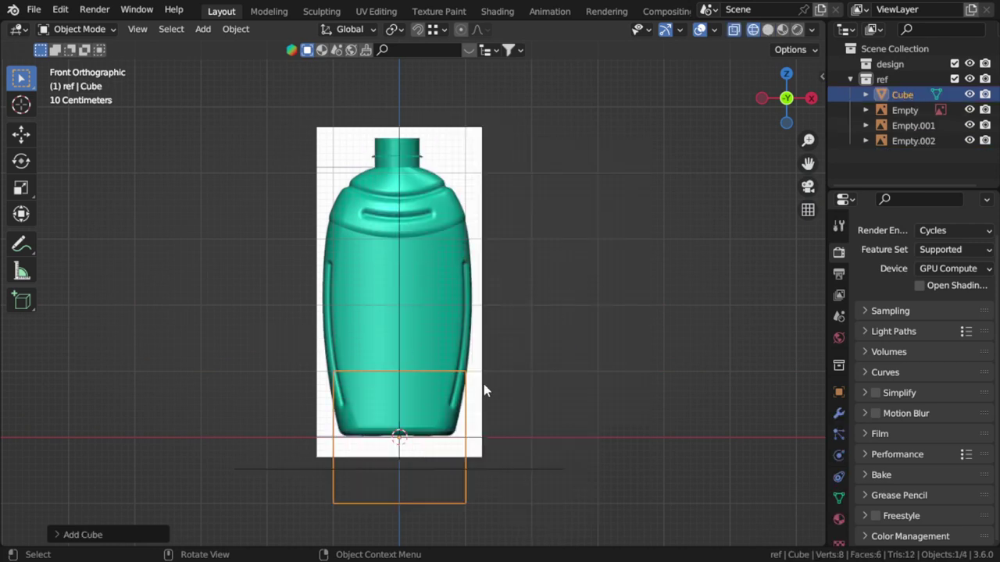
scroll(484, 384, "up", 1)
key("g")
key("z")
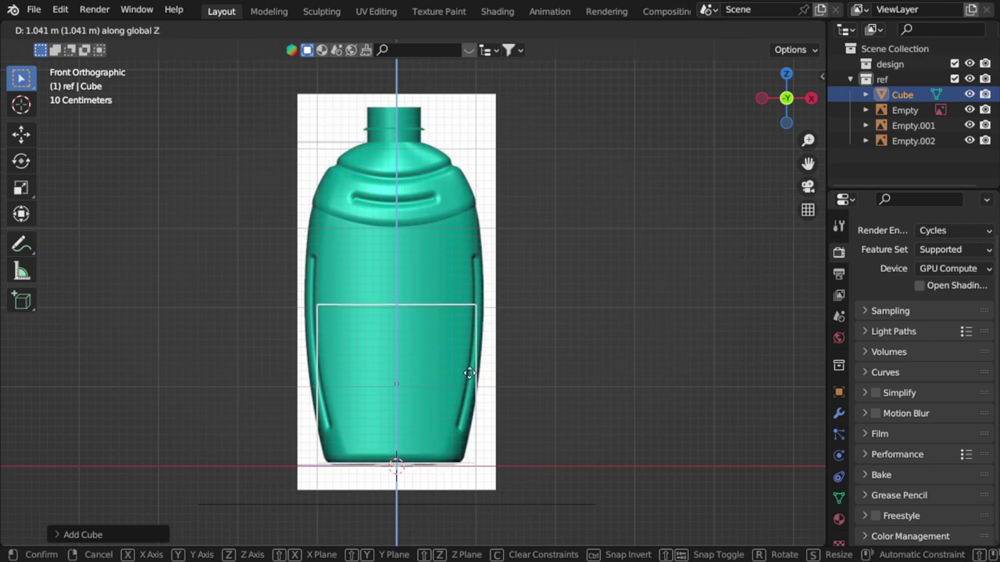
left_click(475, 397)
- Raise the cube's top vertices to the bottle top and scale it about 1.117 along X
key("Tab")
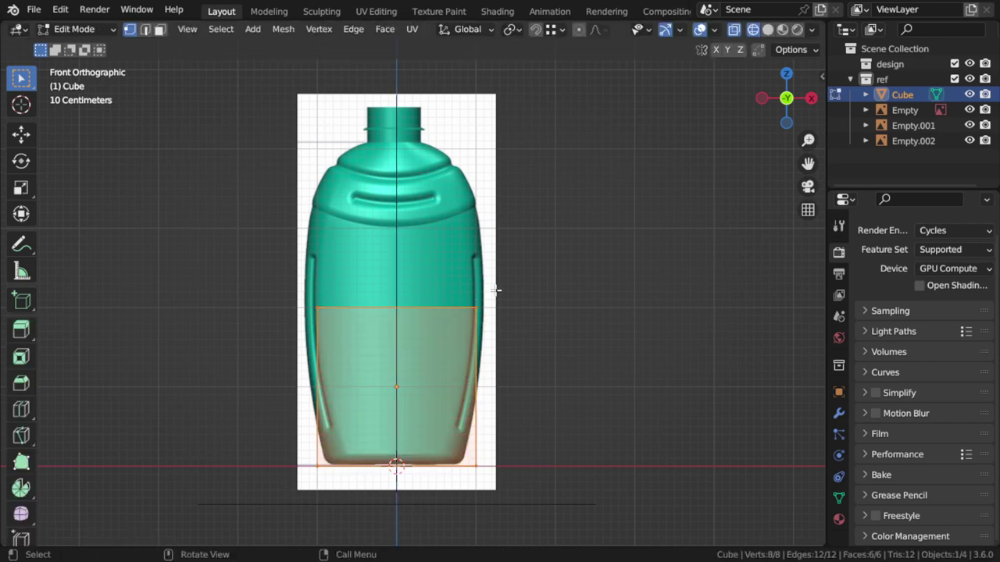
key("alt+a")
left_click_drag(547, 253, 201, 348)
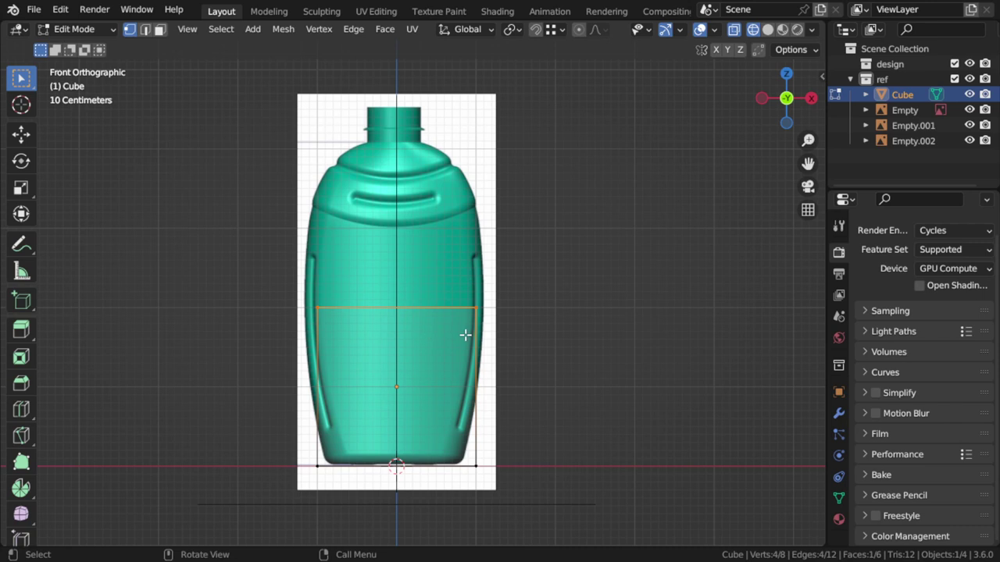
key("g")
key("z")
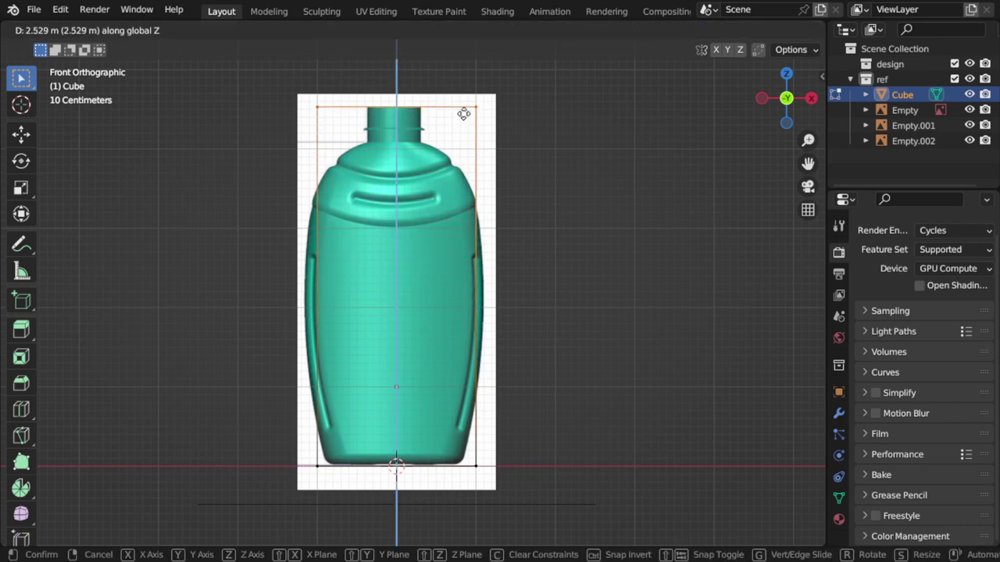
left_click(464, 115)
key("a")
key("s")
key("x")
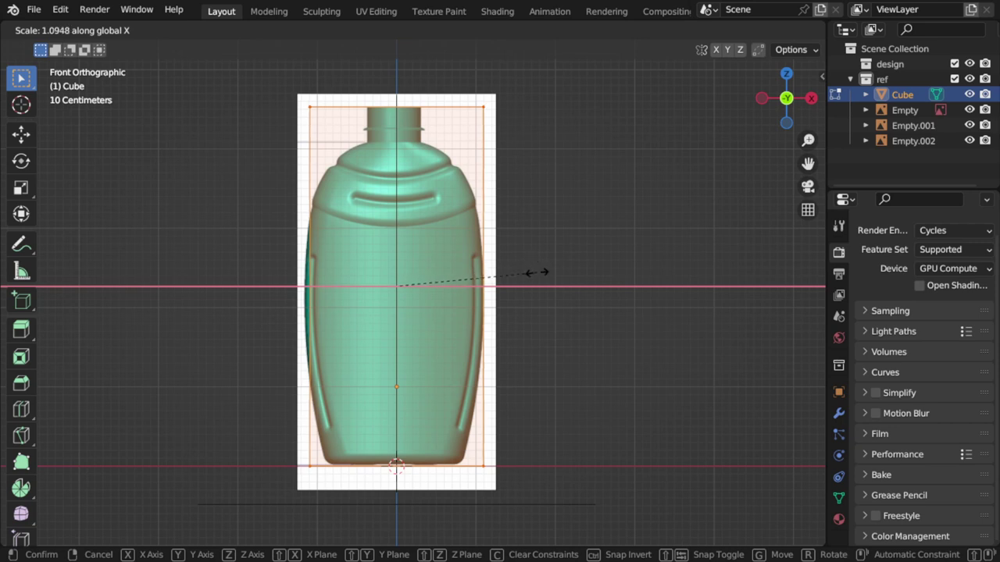
left_click(576, 296)
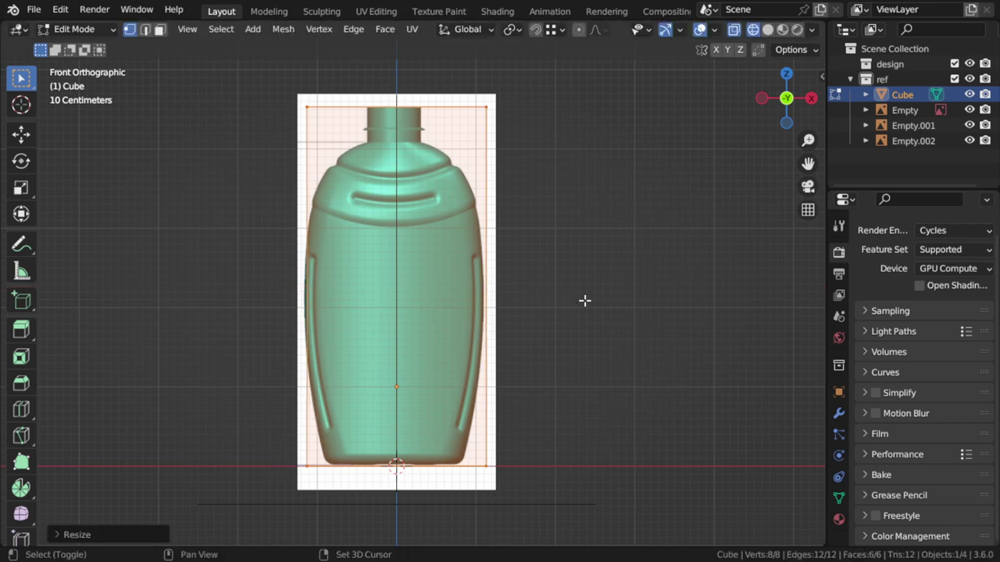
key("Tab")
- Centre the front reference Empty on the cube along X
left_click(495, 211)
scroll(496, 211, "up", 3)
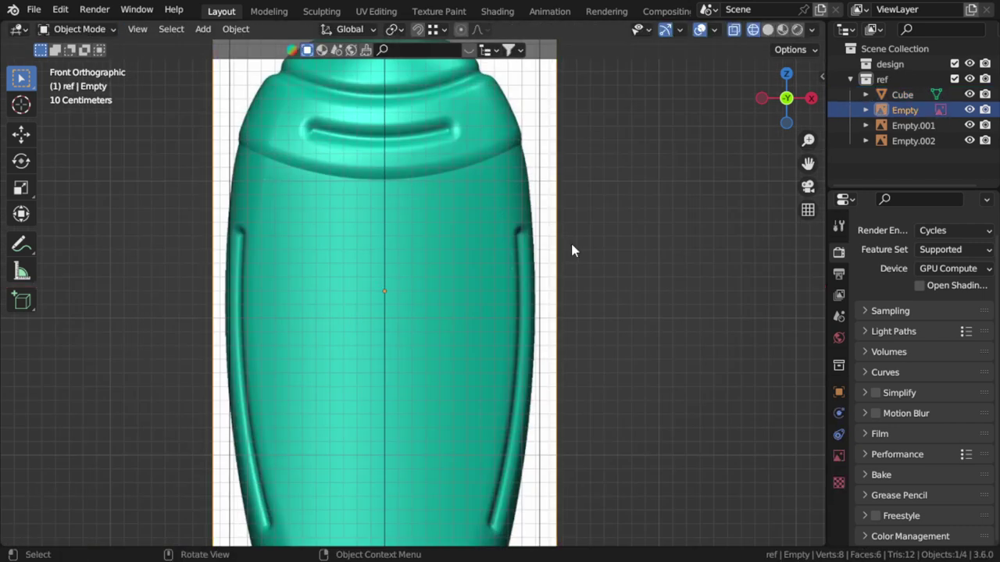
key("g")
key("x")
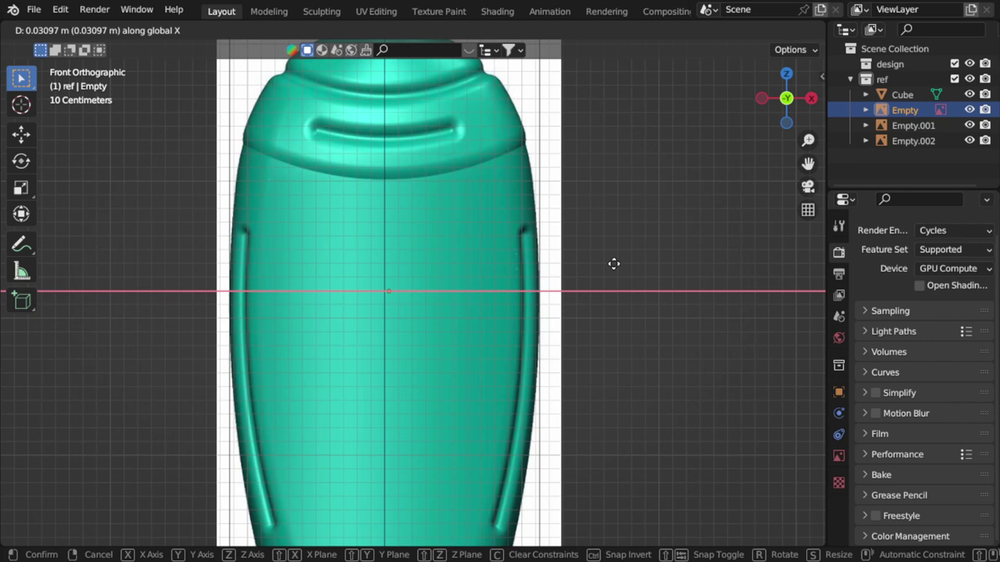
left_click(612, 262)
scroll(612, 263, "down", 4)
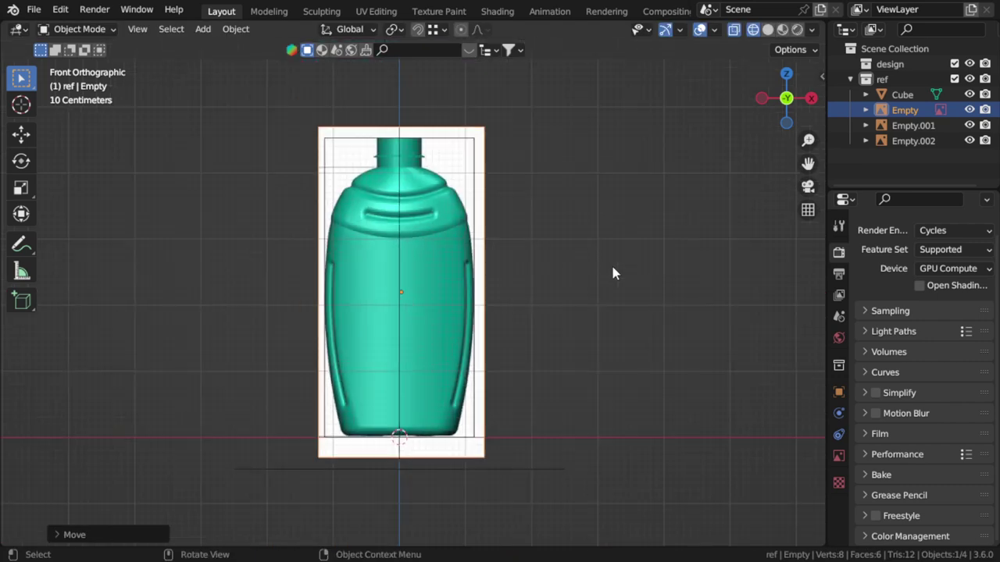
- In right view, scale the cube along Y to the side profile's depth
left_click(926, 127)
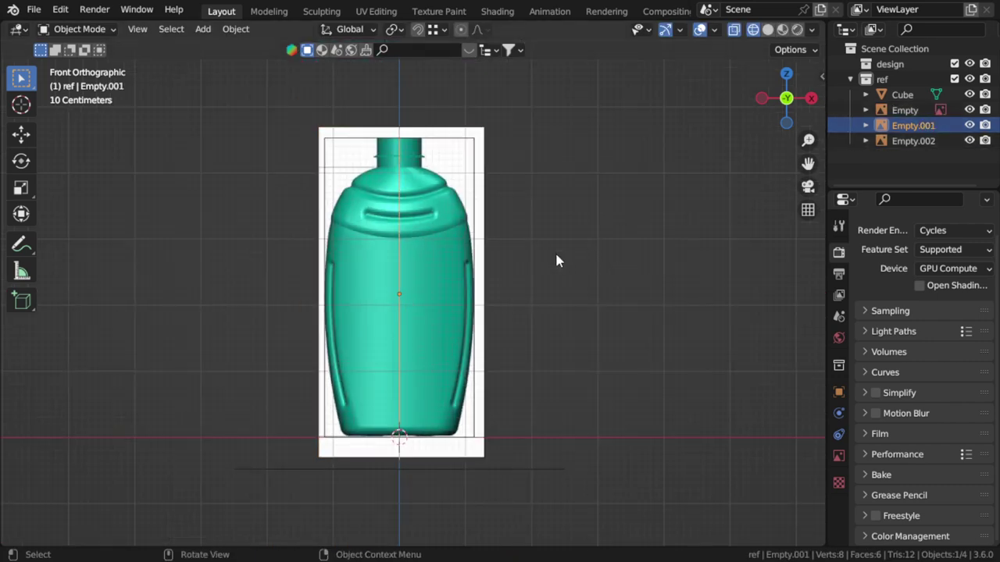
key("KP_3")
scroll(529, 274, "up", 2)
scroll(529, 274, "up", 1)
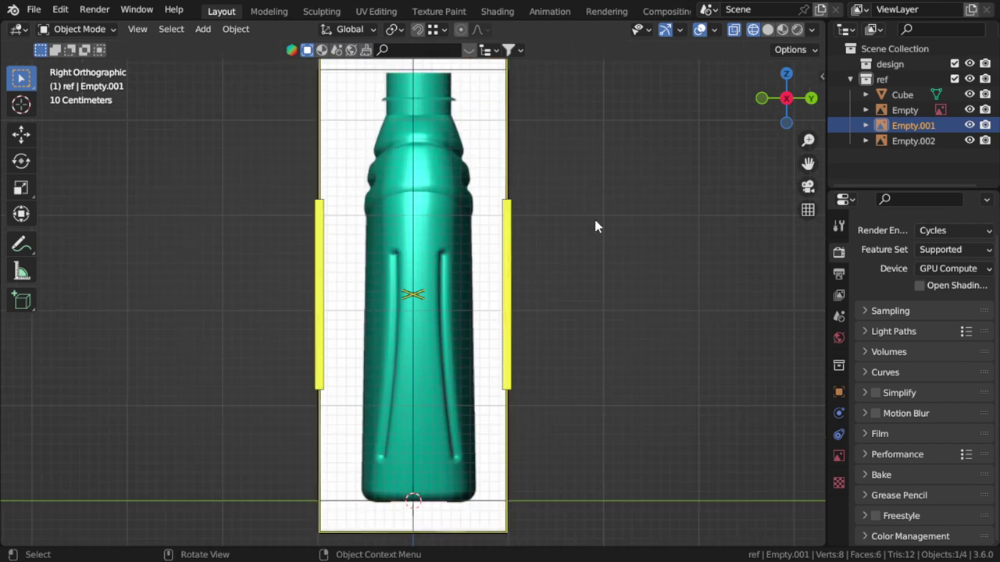
left_click(902, 94)
key("Tab")
scroll(463, 248, "down", 2)
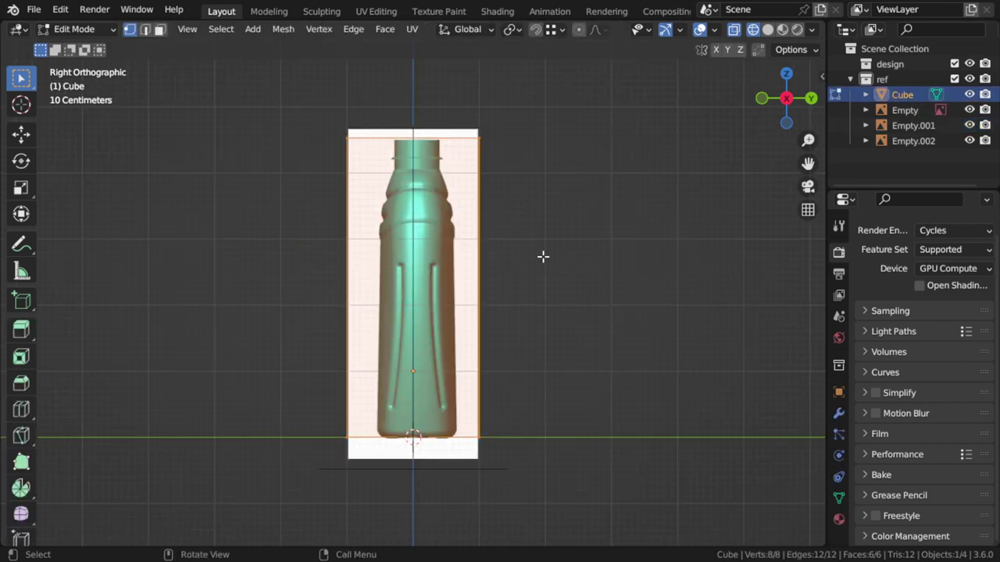
key("s")
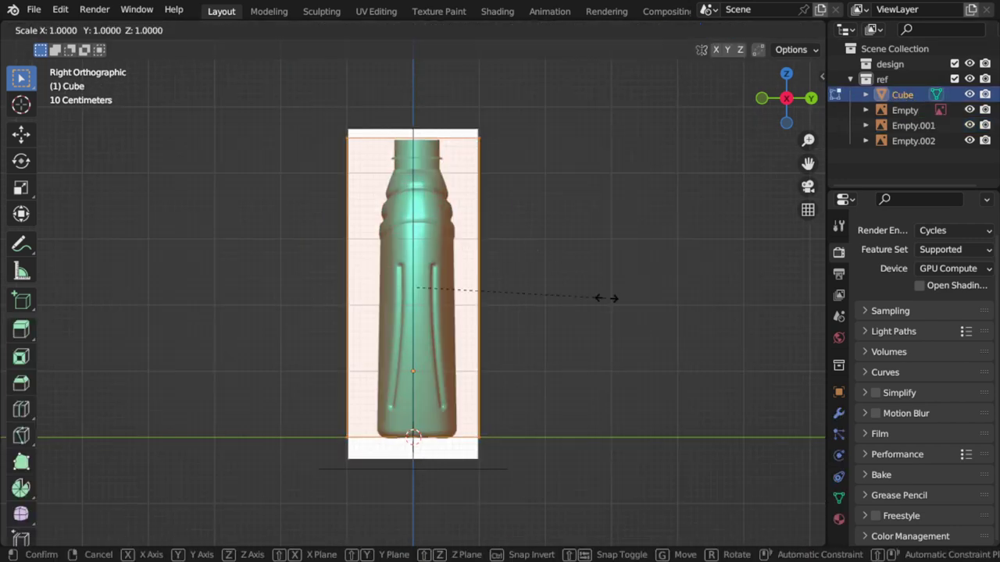
key("y")
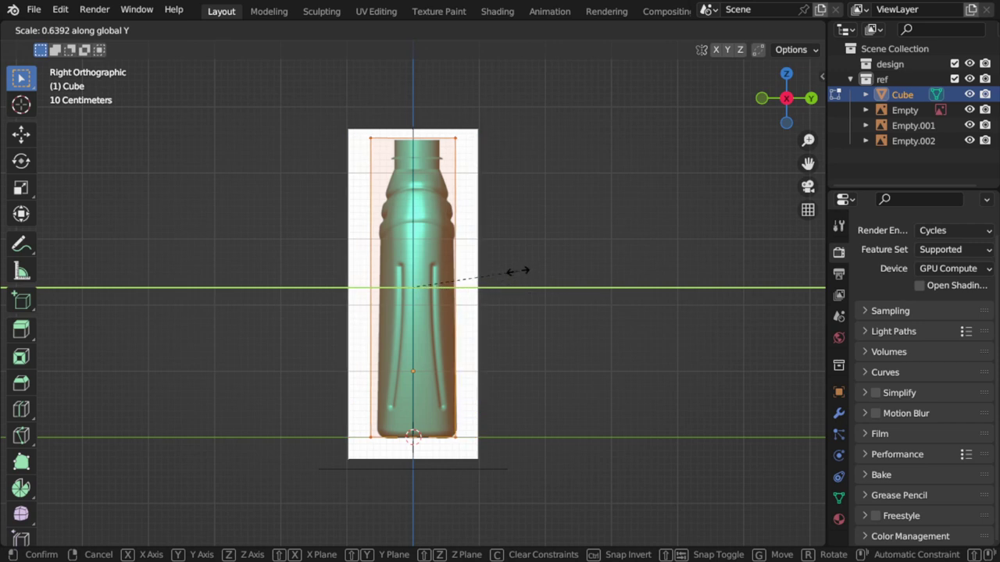
left_click(517, 271)
key("Tab")
- Move the side reference Empty.001 along Y to centre it on the cube
left_click(910, 125)
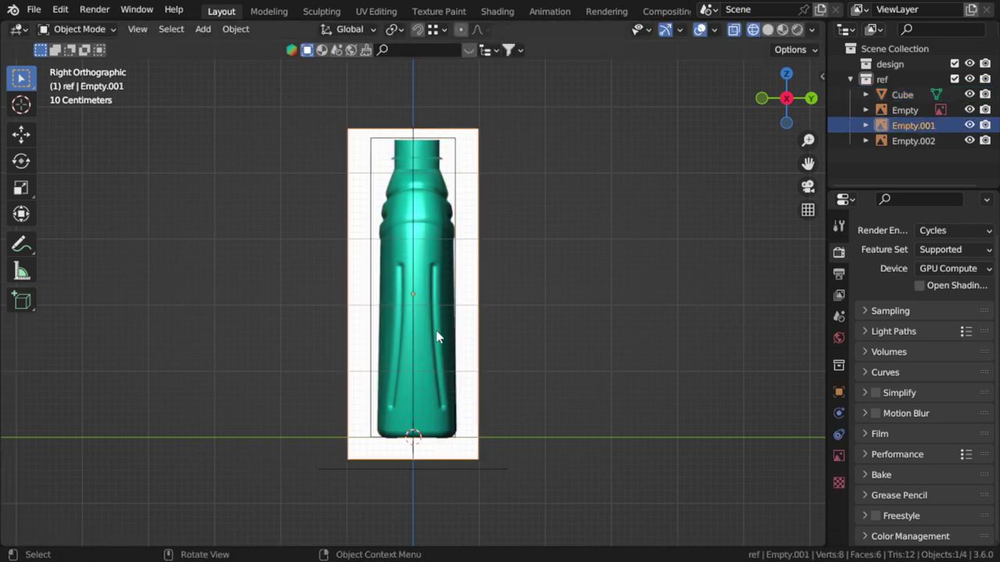
scroll(436, 337, "up", 2)
key("g")
key("y")
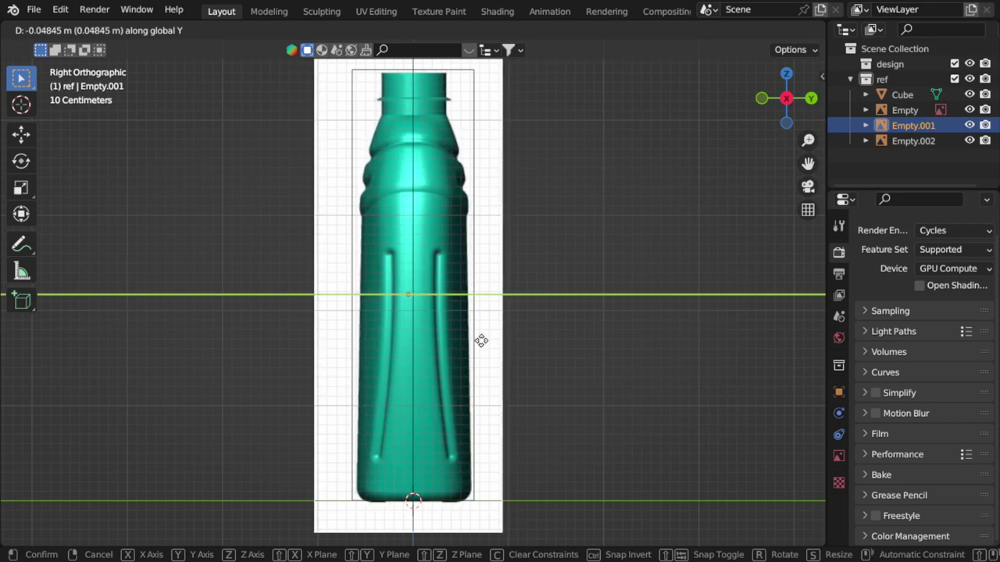
left_click(485, 314)
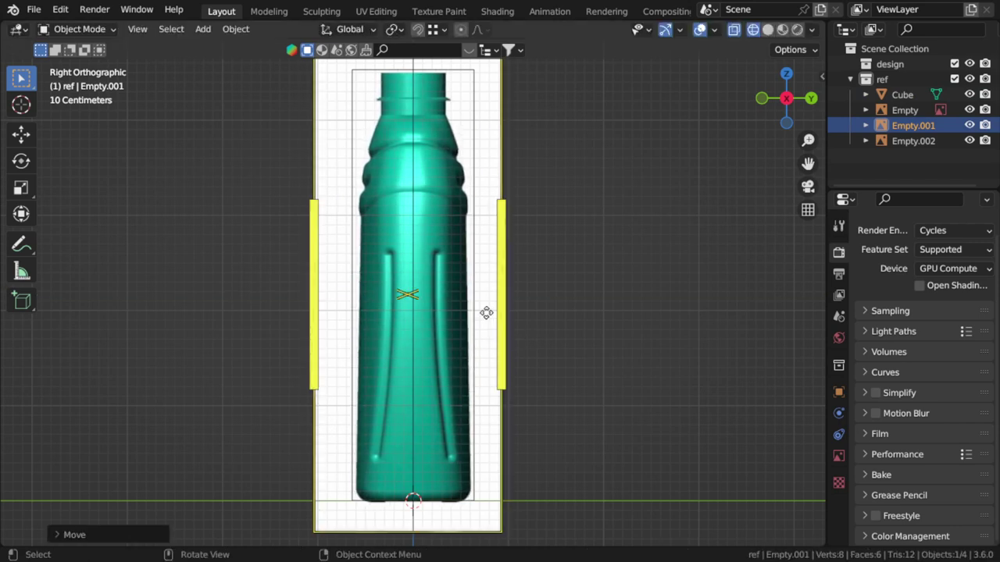
- Fine-tune the cube's Y depth to match the side profile
left_click(904, 95)
key("Tab")
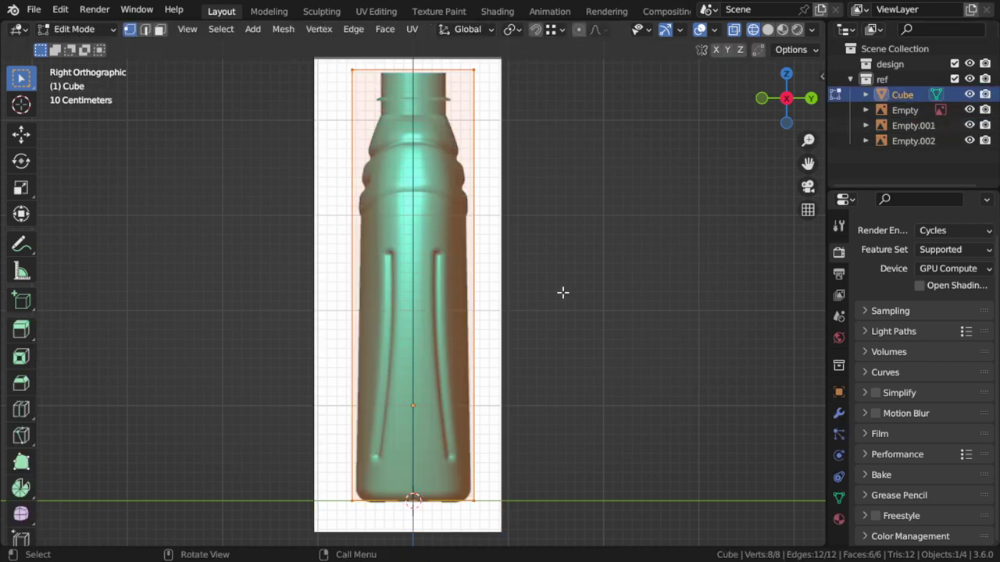
key("s")
key("y")
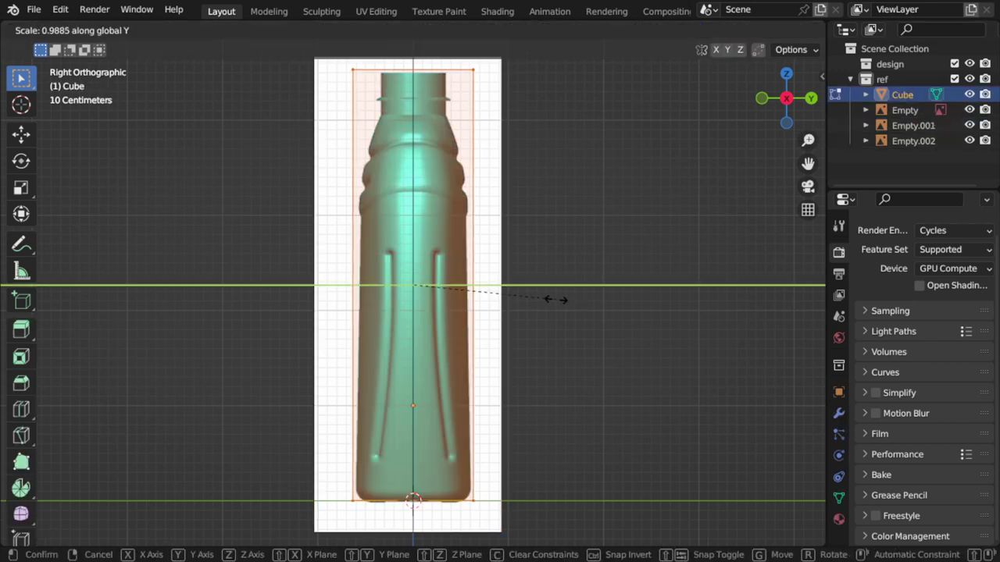
left_click(506, 290)
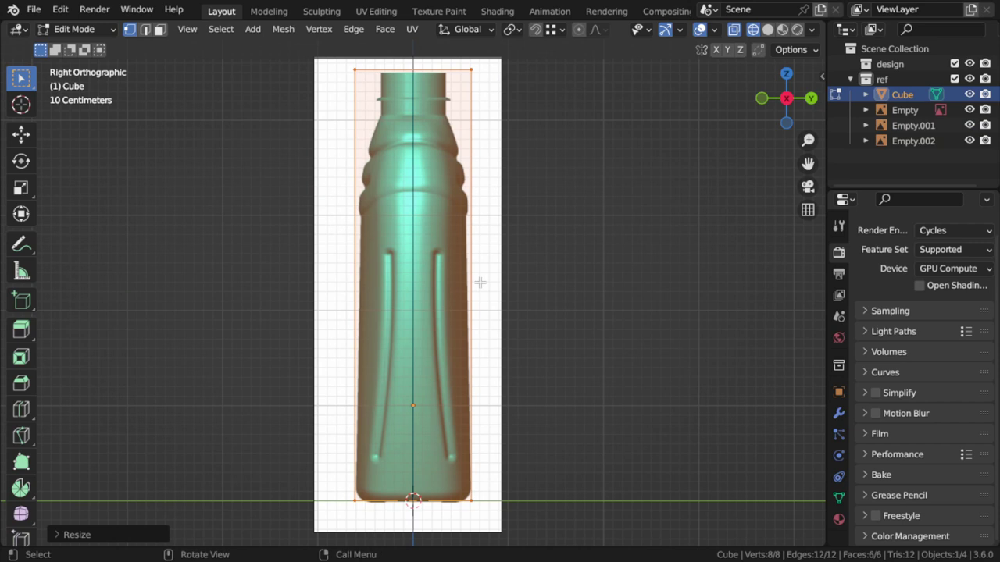
scroll(464, 82, "up", 4)
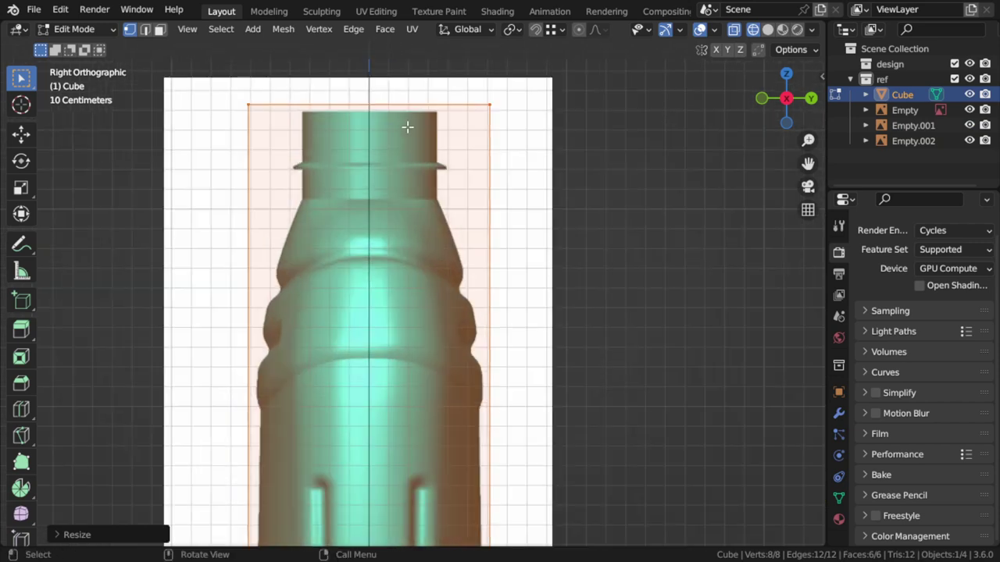
scroll(603, 216, "down", 4)
middle_click_drag(458, 290, 446, 229, "shift")
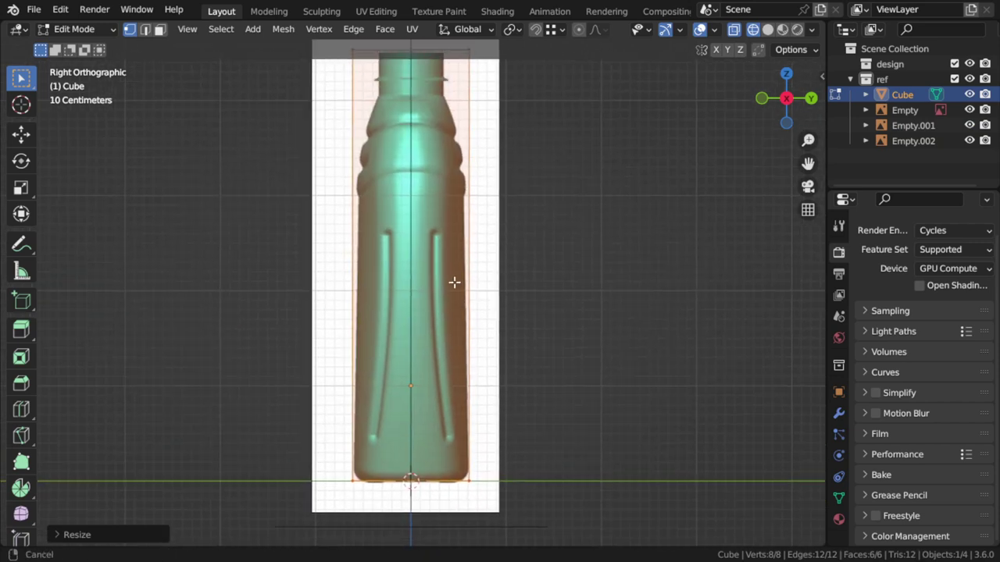
key("Tab")
- Shift Empty.001 vertically so its base lines up with the cube
left_click(910, 125)
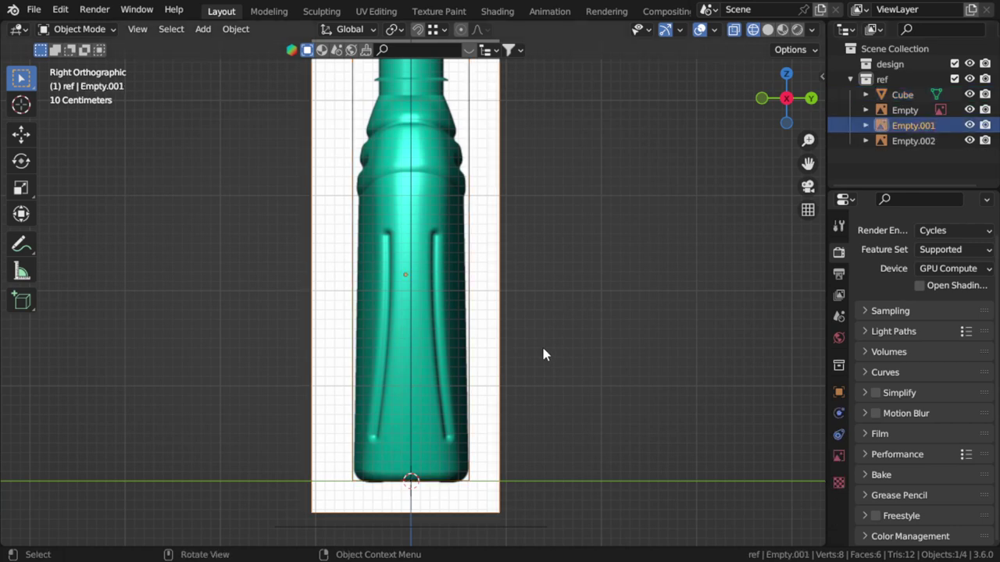
key("g")
key("z")
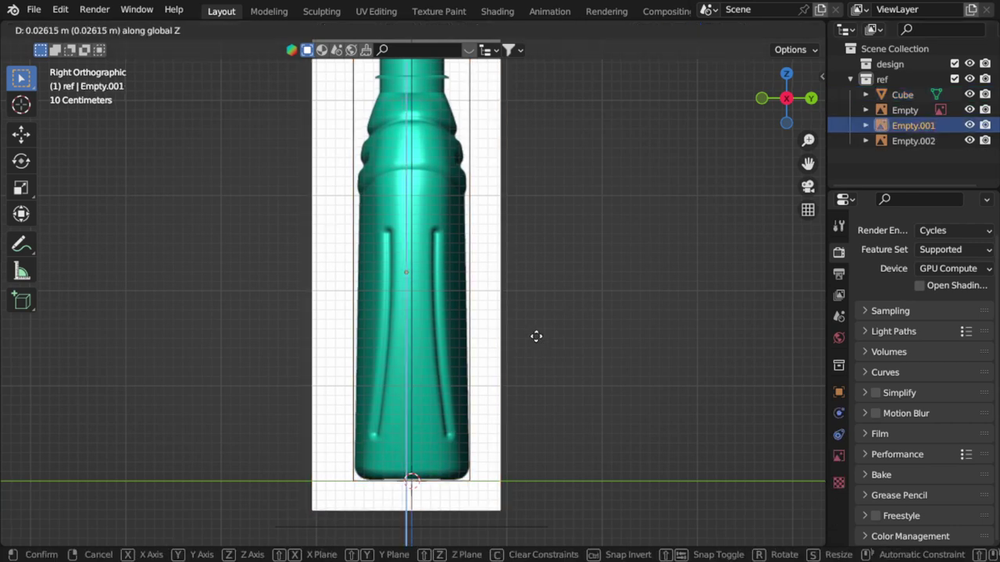
left_click(536, 341)
scroll(522, 330, "up", 3, "shift")
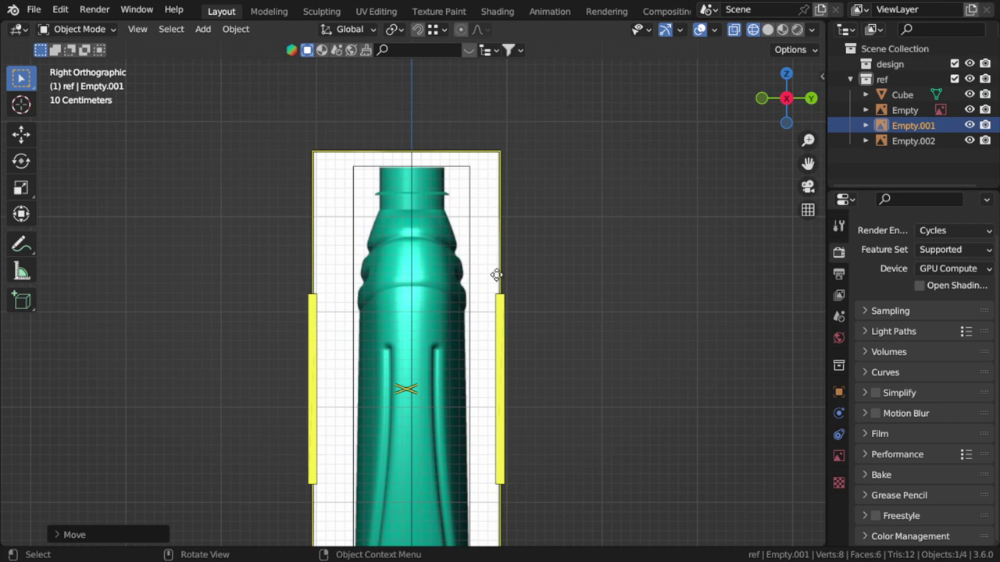
key("g")
key("z")
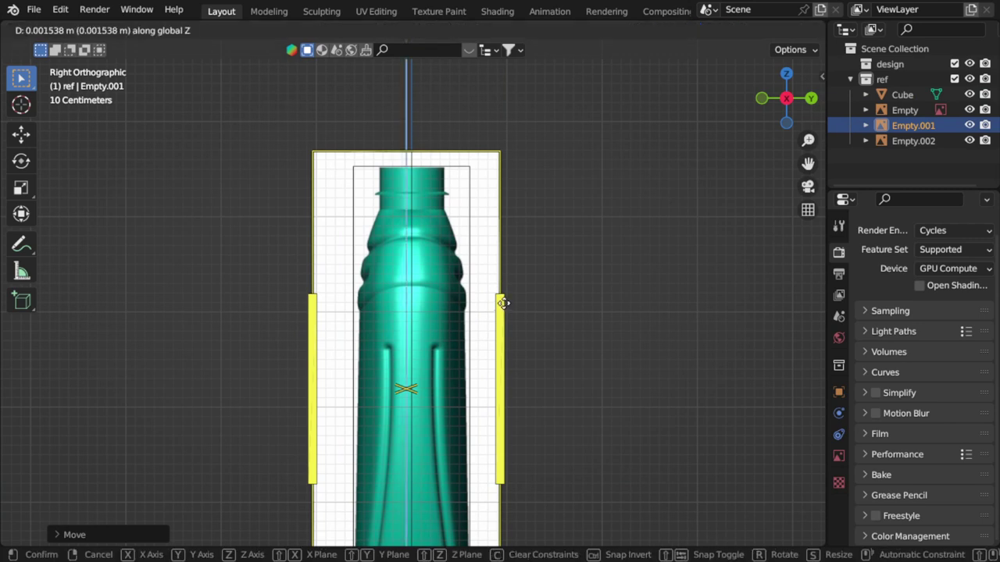
left_click(505, 306)
key("KP_1")
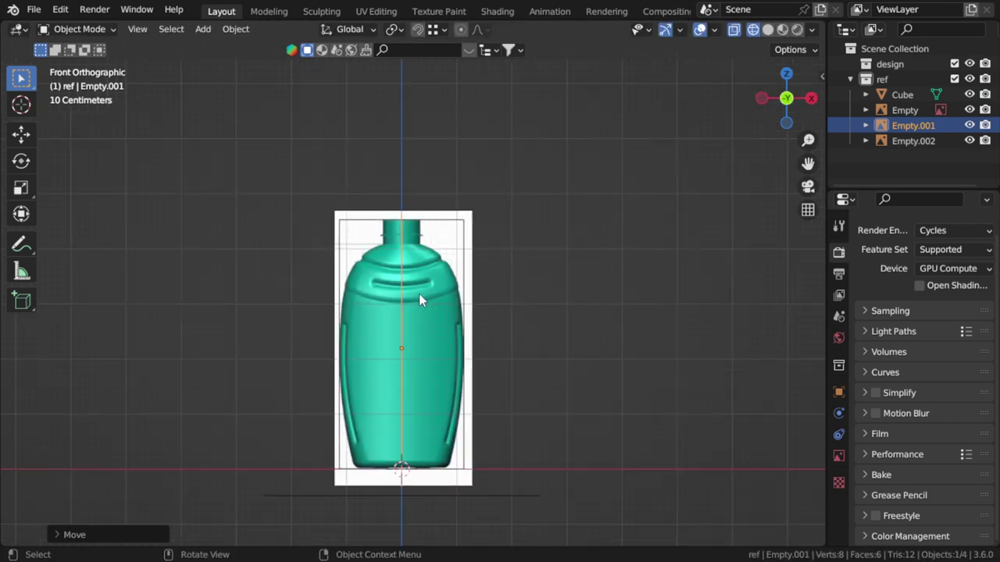
- In top view, scale the bottom reference Empty.002 down toward the cube's outline
scroll(419, 294, "down", 3)
scroll(382, 255, "up", 3)
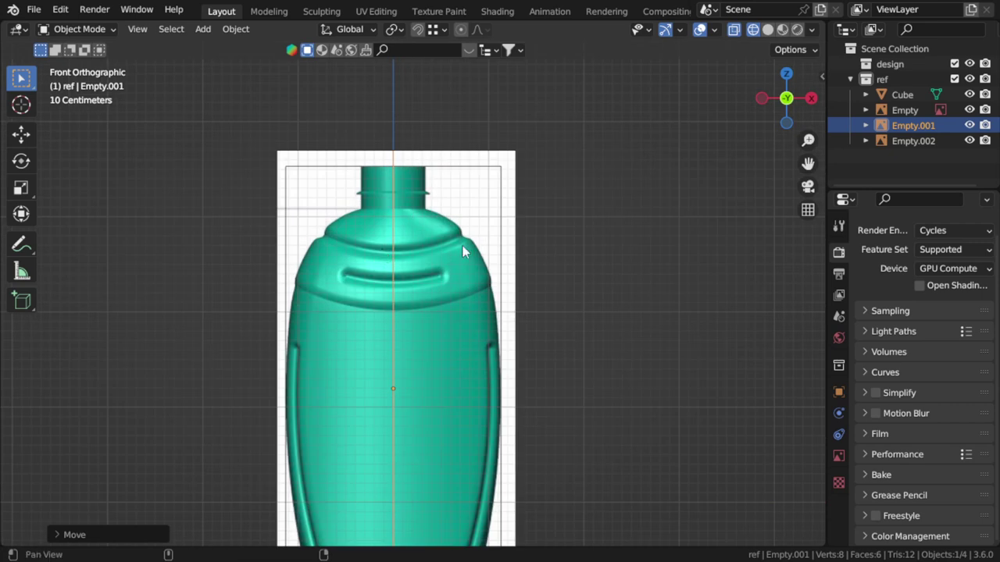
middle_click_drag(457, 276, 532, 256, "shift")
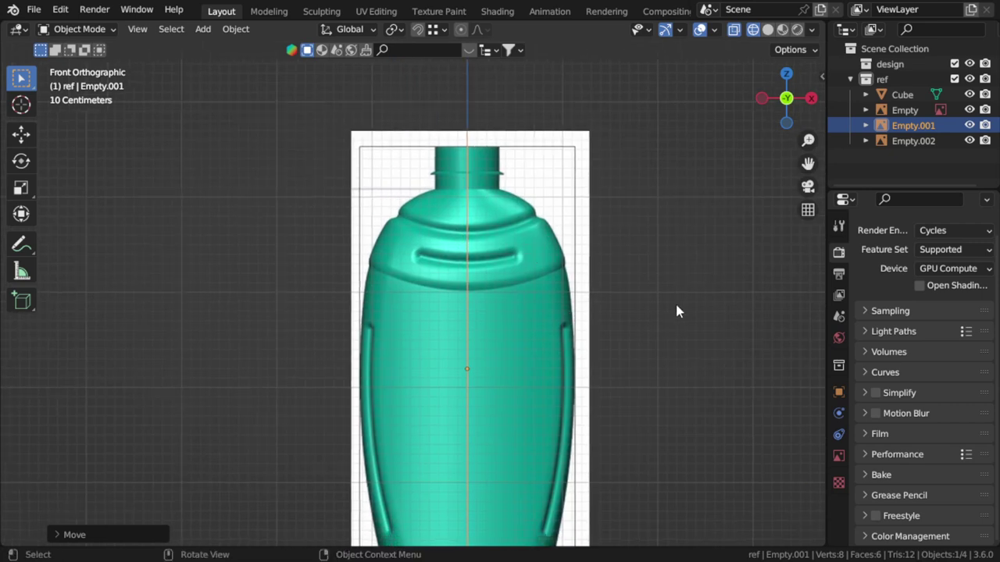
scroll(677, 310, "down", 2)
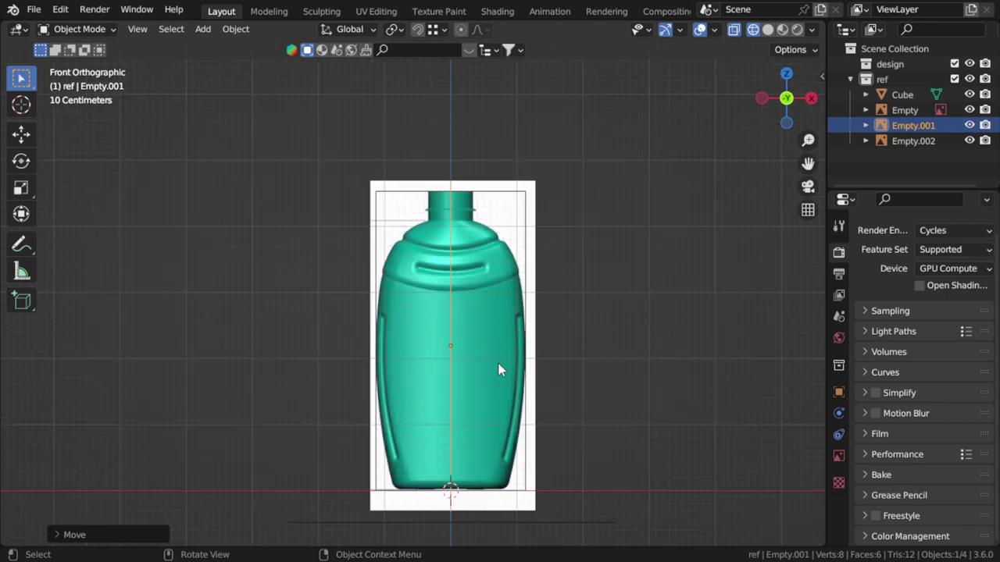
scroll(500, 366, "up", 3)
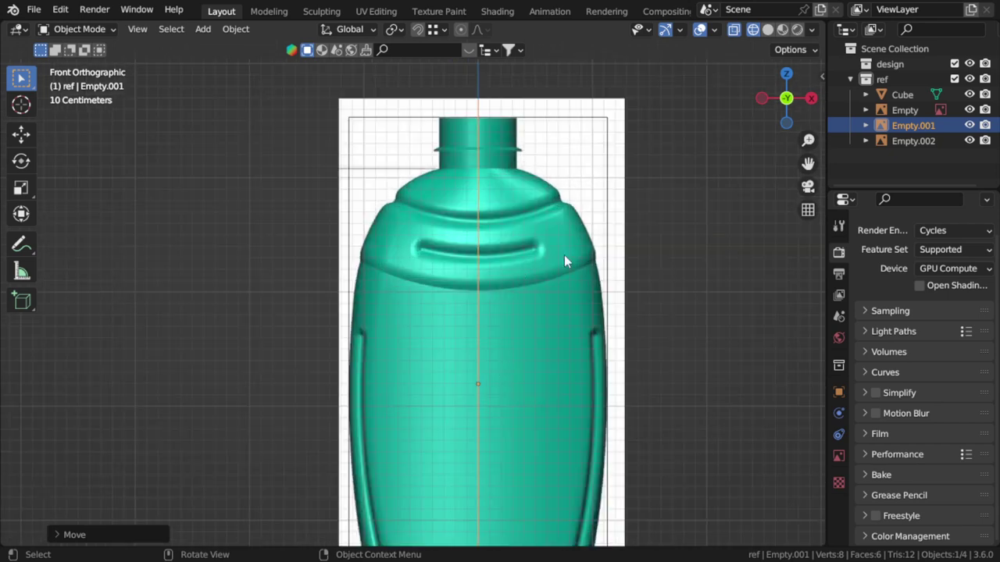
left_click(885, 142)
scroll(517, 362, "down", 4)
key("KP_7")
scroll(562, 364, "up", 3)
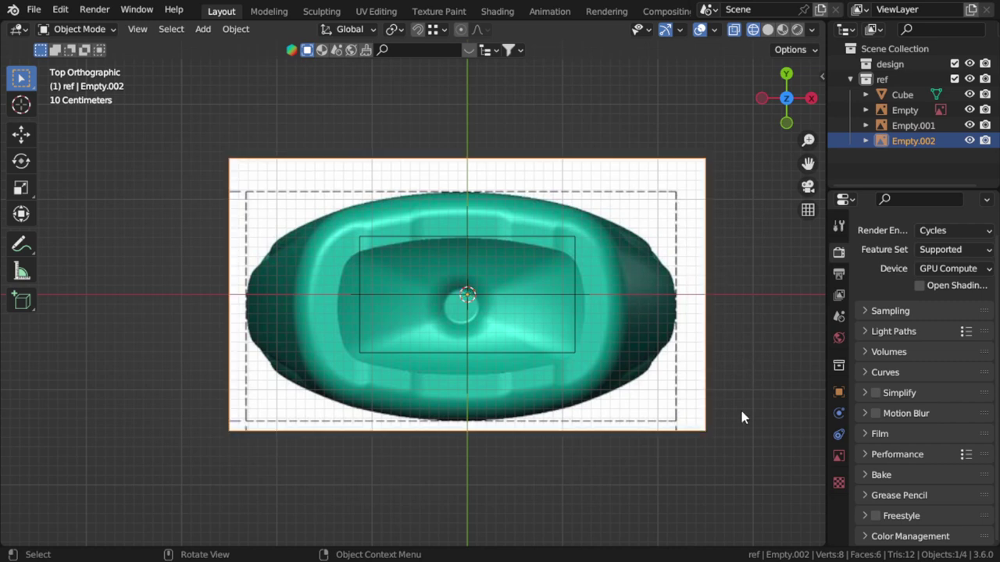
key("s")
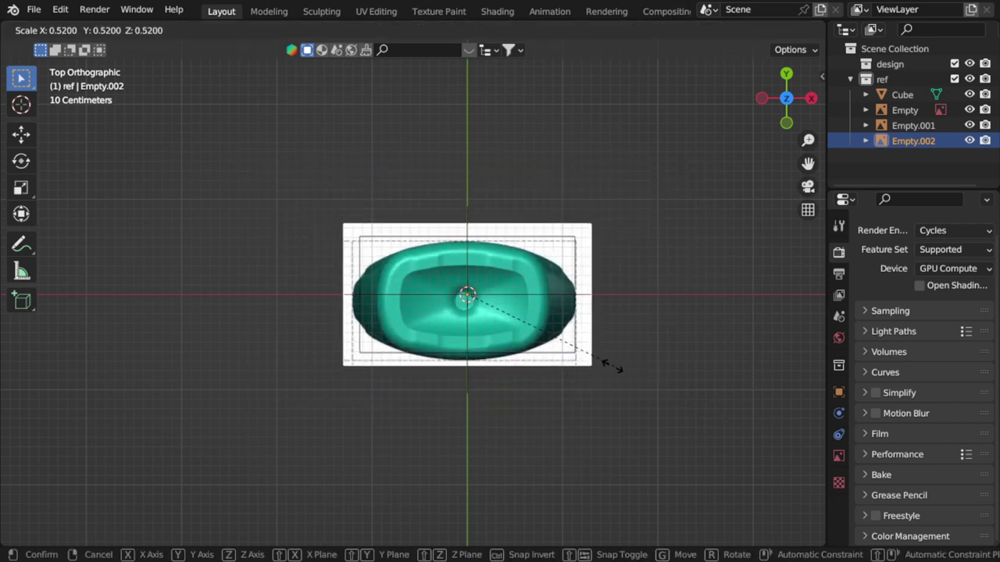
left_click(602, 367)
- Nudge Empty.002 along Y and X and shrink it slightly to centre it in the outline
scroll(594, 358, "up", 2)
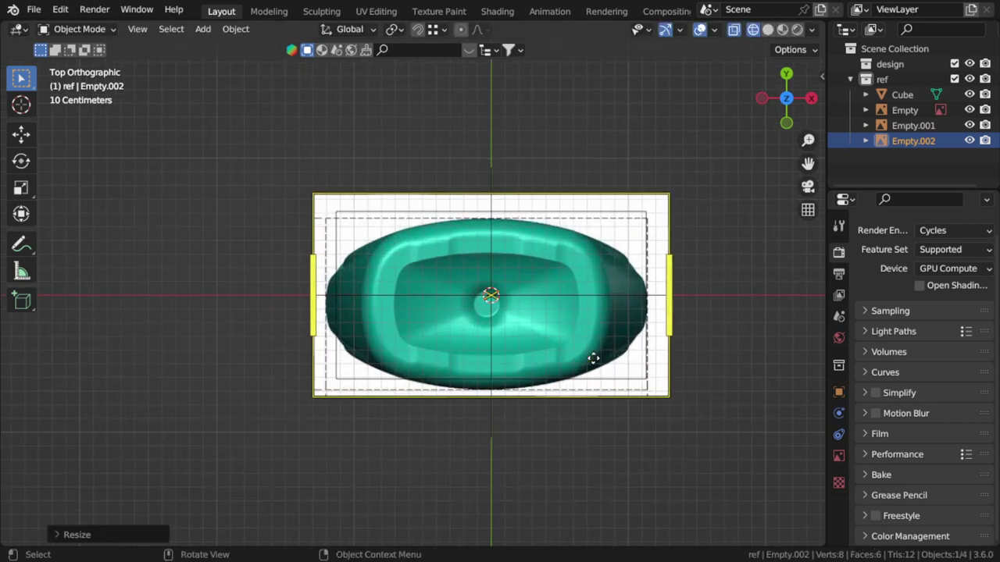
key("g")
key("y")
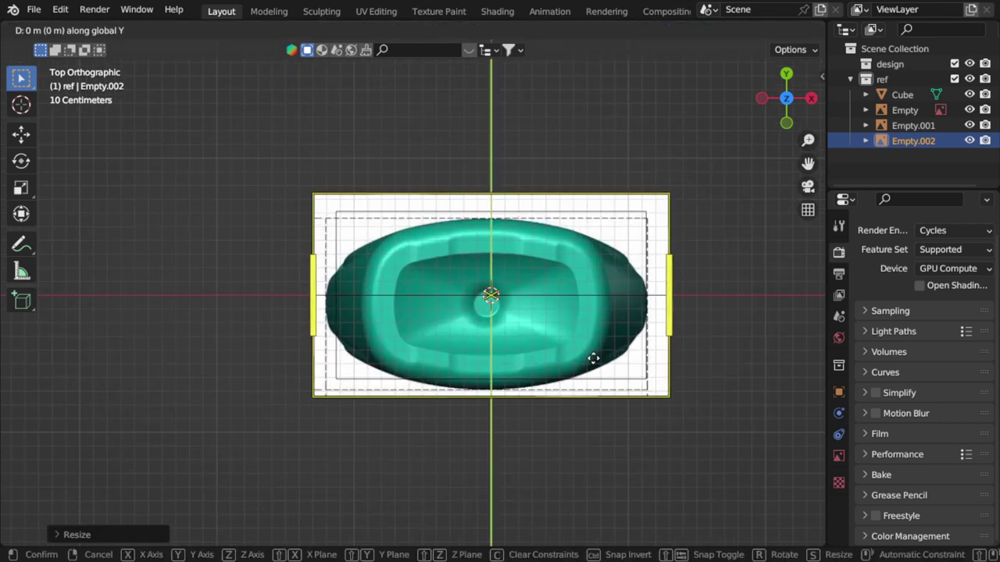
left_click(615, 265)
key("g")
key("x")
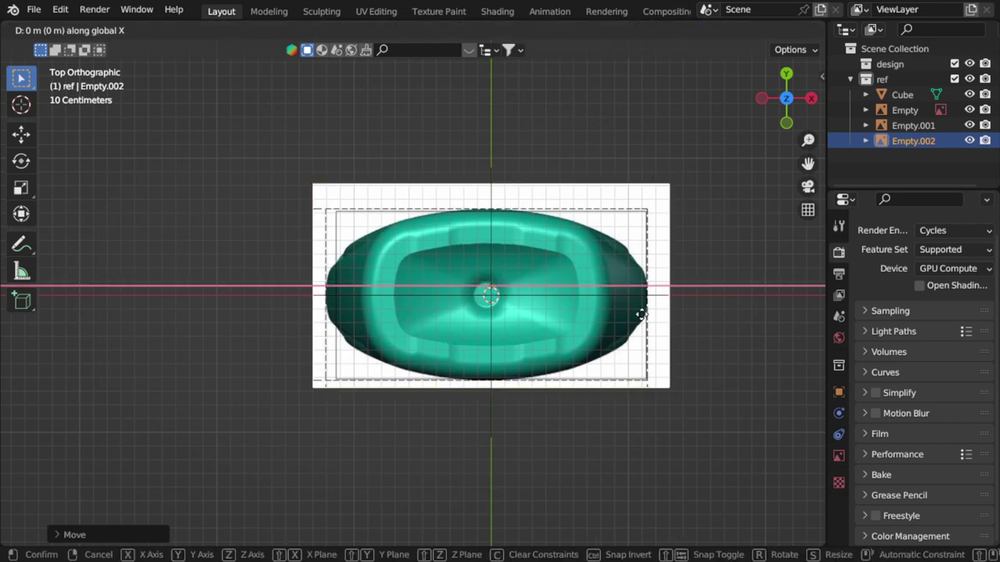
left_click(684, 346, "shift")
key("s")
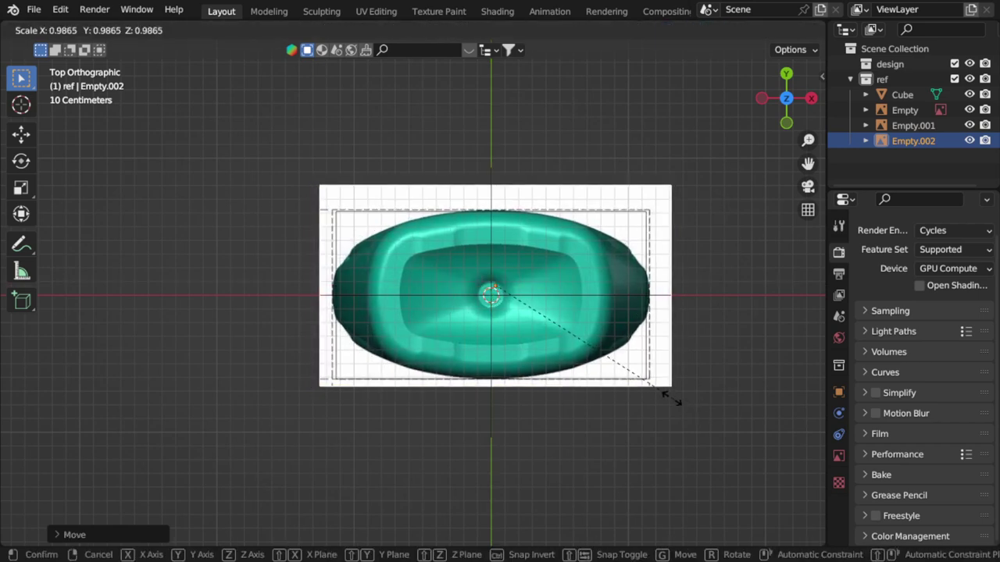
left_click(642, 378)
scroll(648, 380, "down", 4)
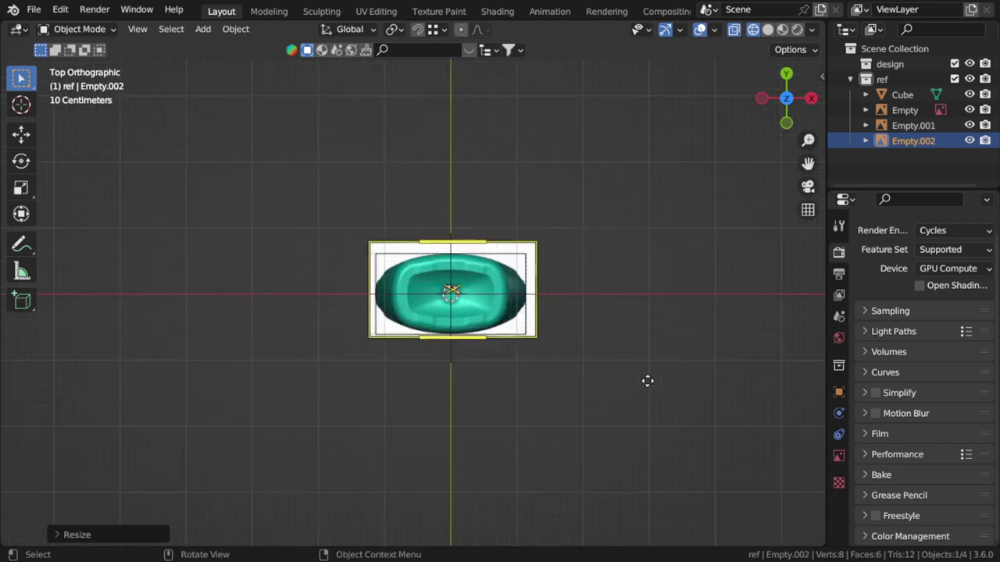
key("KP_1")
scroll(646, 378, "down", 2)
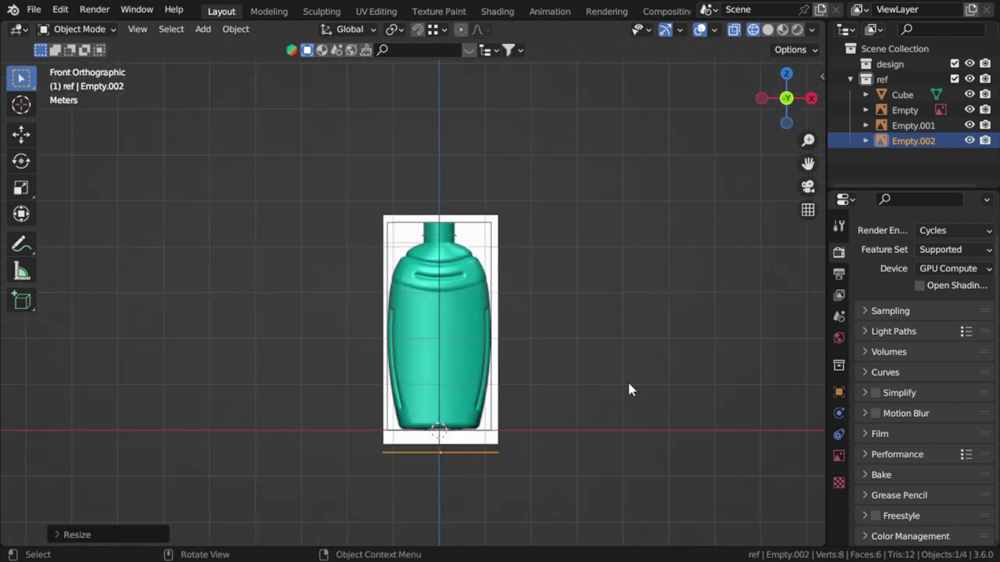
- From the bottom view, flip the bottom reference image 180° about X
key("ctrl+KP_1")
key("KP_7")
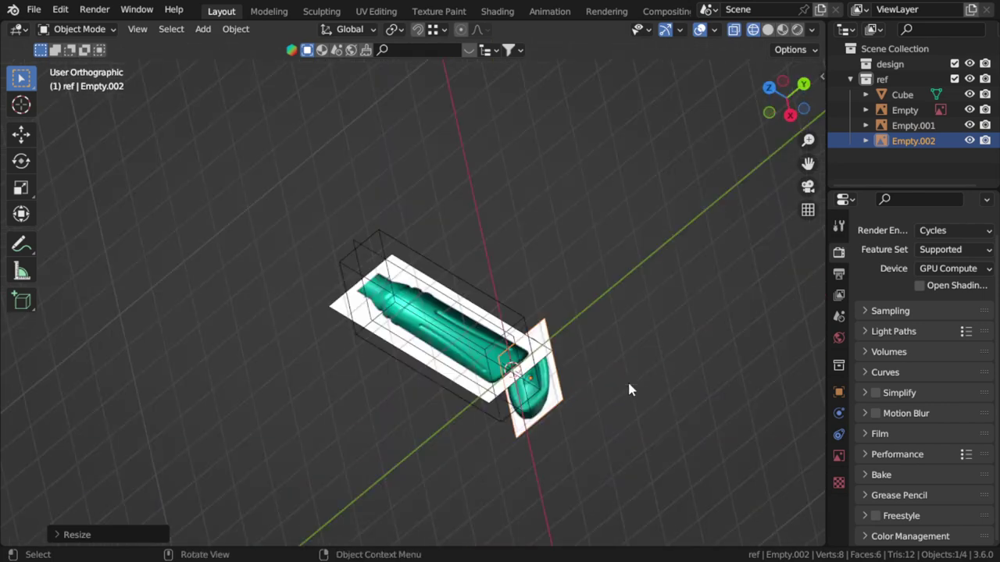
key("ctrl+KP_7")
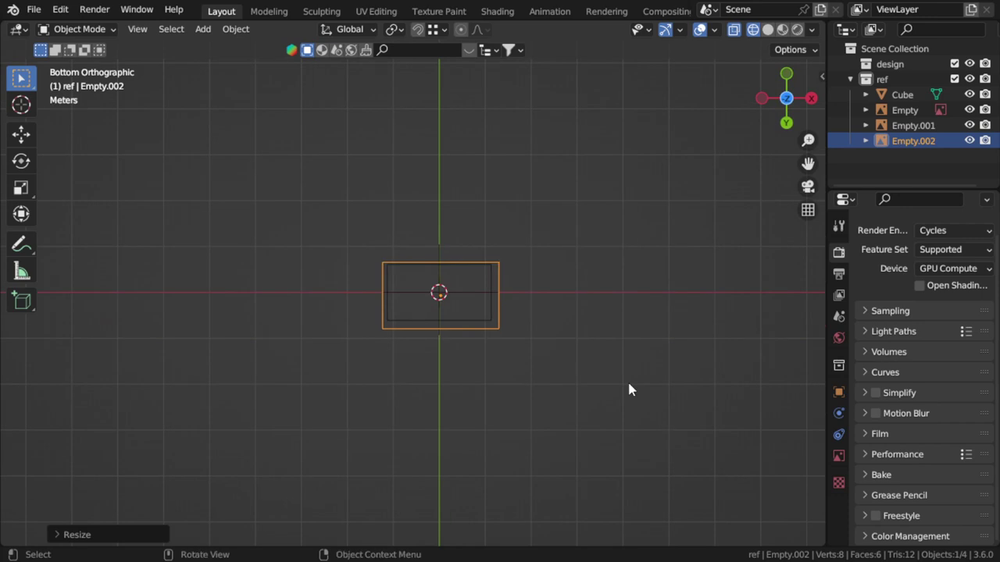
type("rx1")
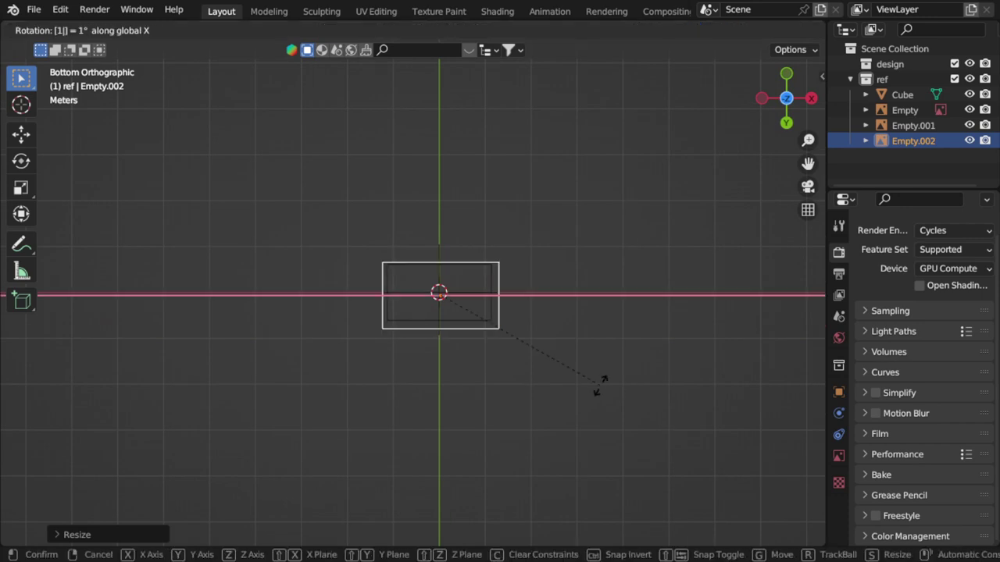
type("80")
key("Return")
- Shift the flipped image along Y (about -0.0979 m) to match the box outline
scroll(516, 354, "up", 6)
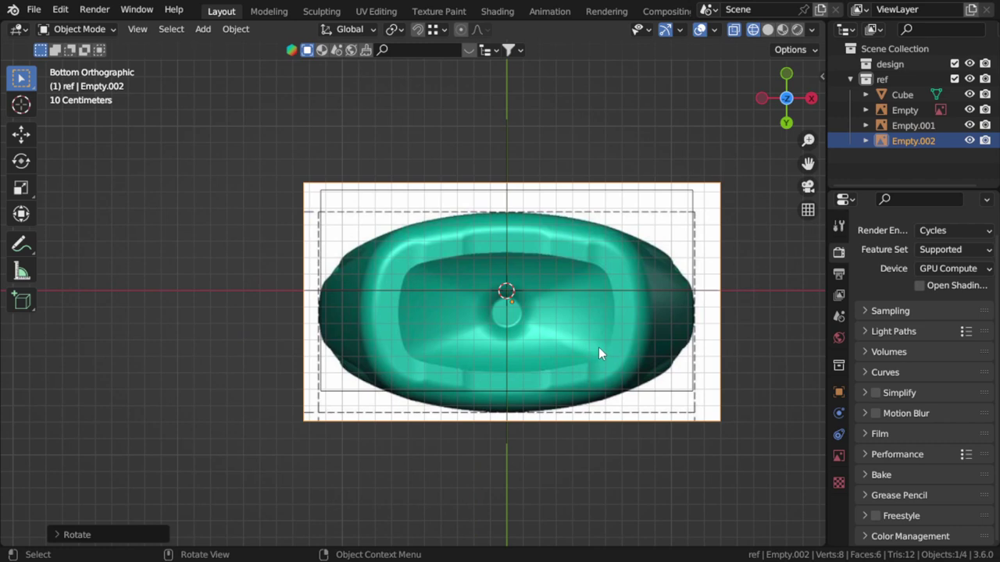
key("g")
key("y")
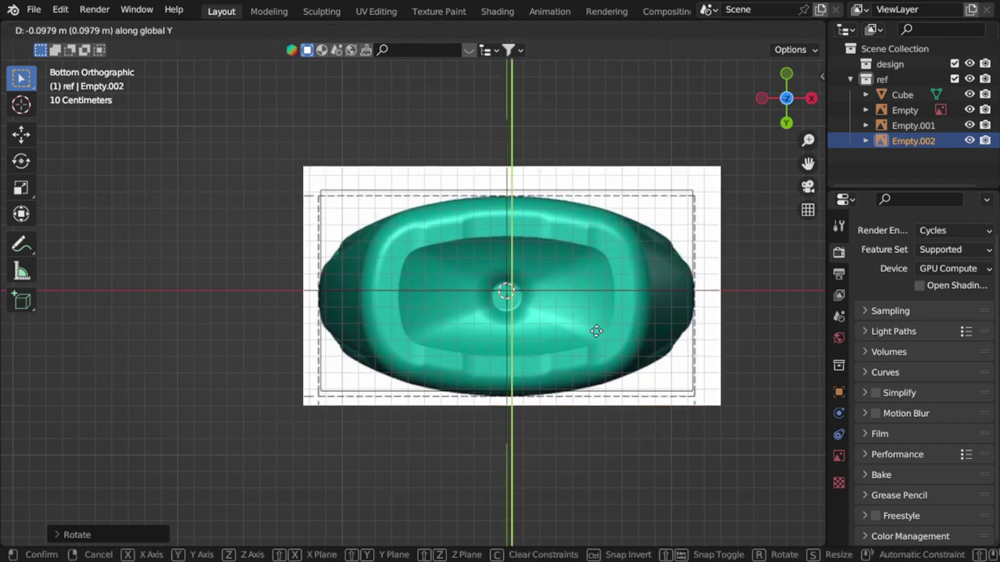
left_click(599, 297)
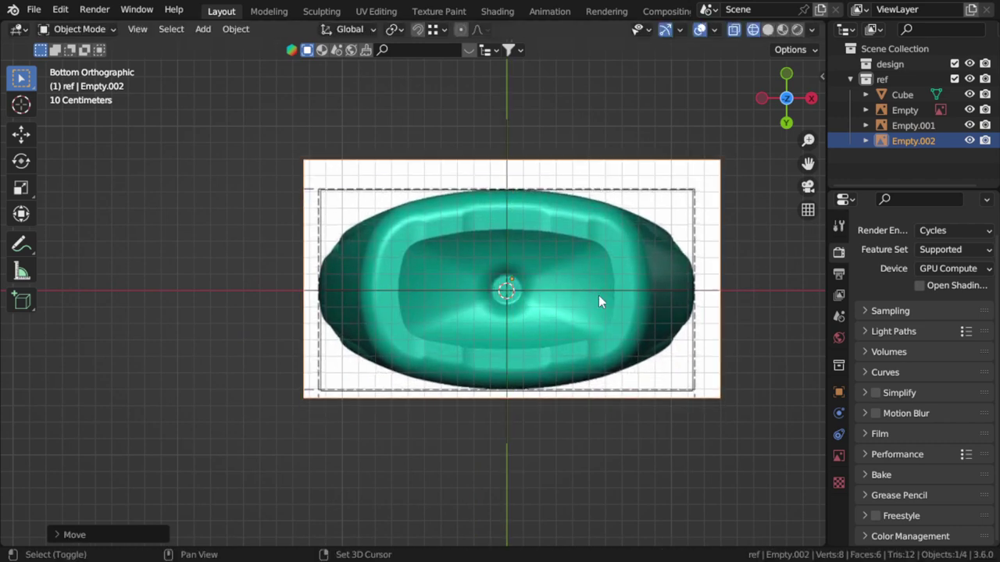
scroll(599, 298, "down", 4)
left_click(601, 296)
key("KP_1")
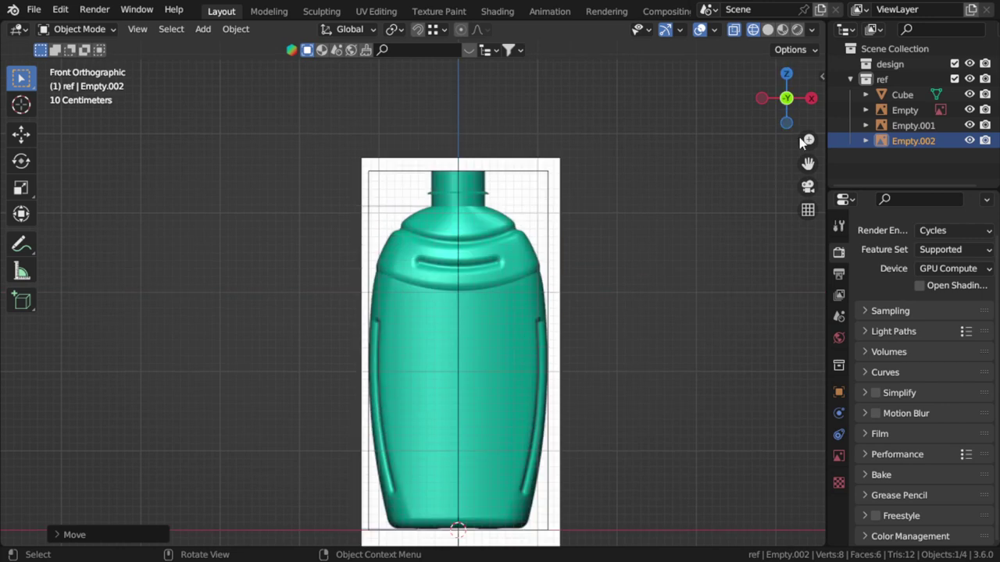
- Move the Cube into a new collection named 'temp'
left_click(900, 94)
key("m")
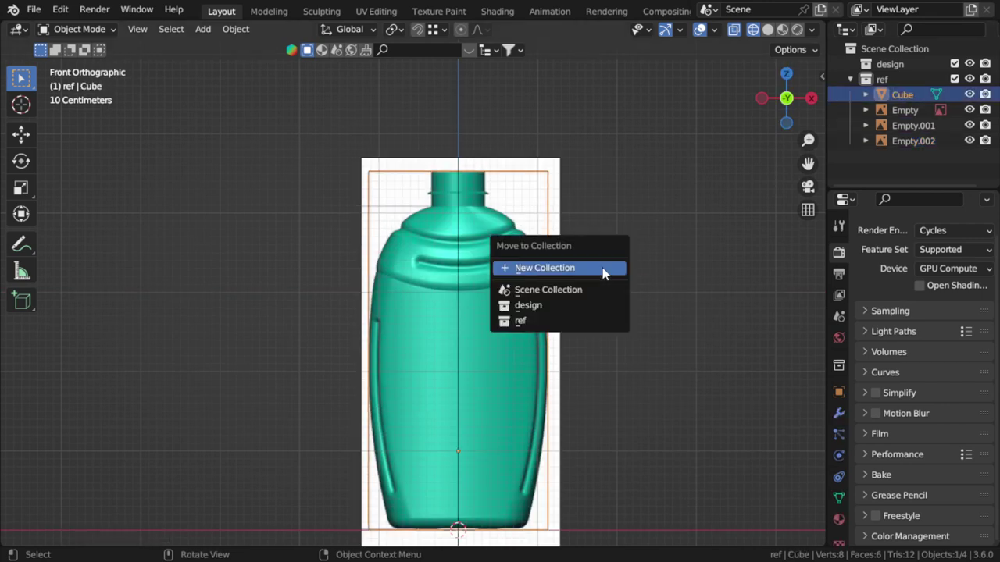
left_click(602, 269)
type("temp")
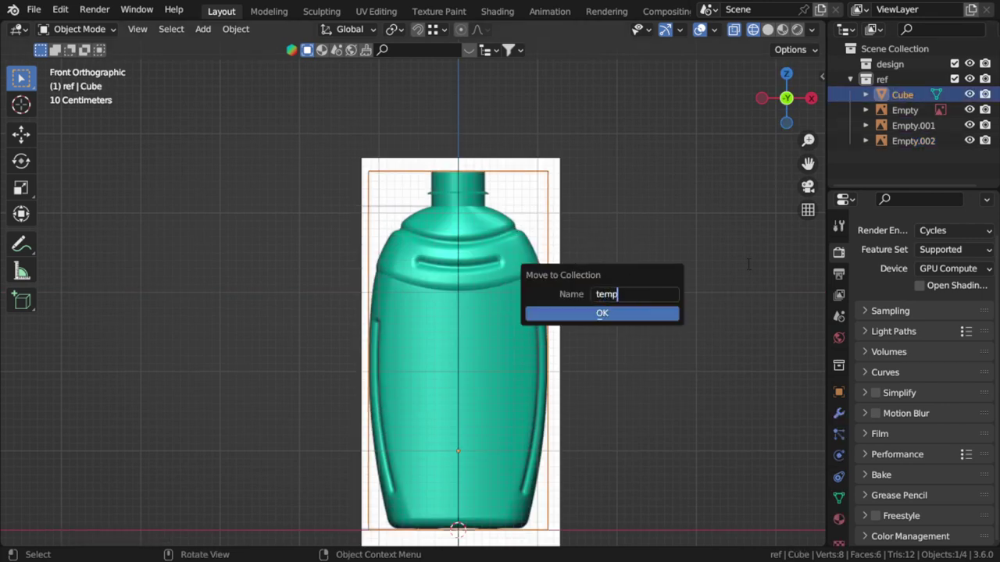
left_click(636, 314)
- Exclude the temp collection from the scene and make the design collection active
left_click(954, 140)
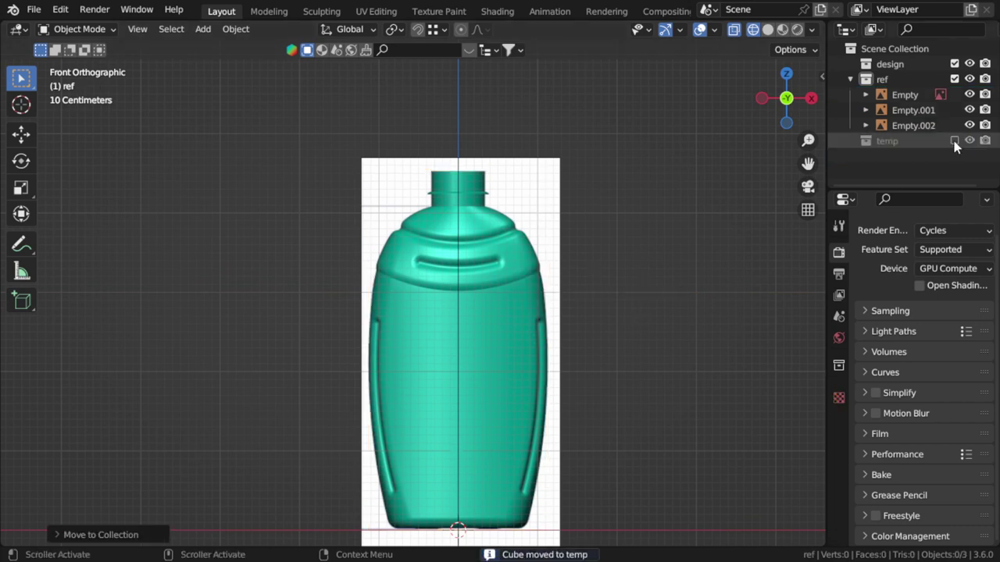
left_click(889, 64)
scroll(635, 312, "down", 5)
scroll(582, 396, "up", 6)
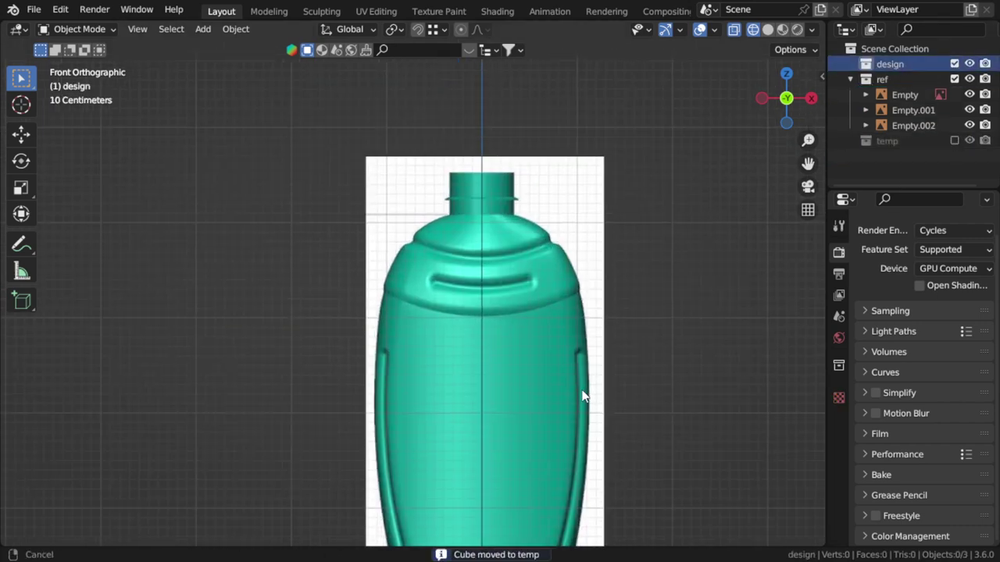
scroll(582, 396, "up", 1)
scroll(631, 357, "up", 2)
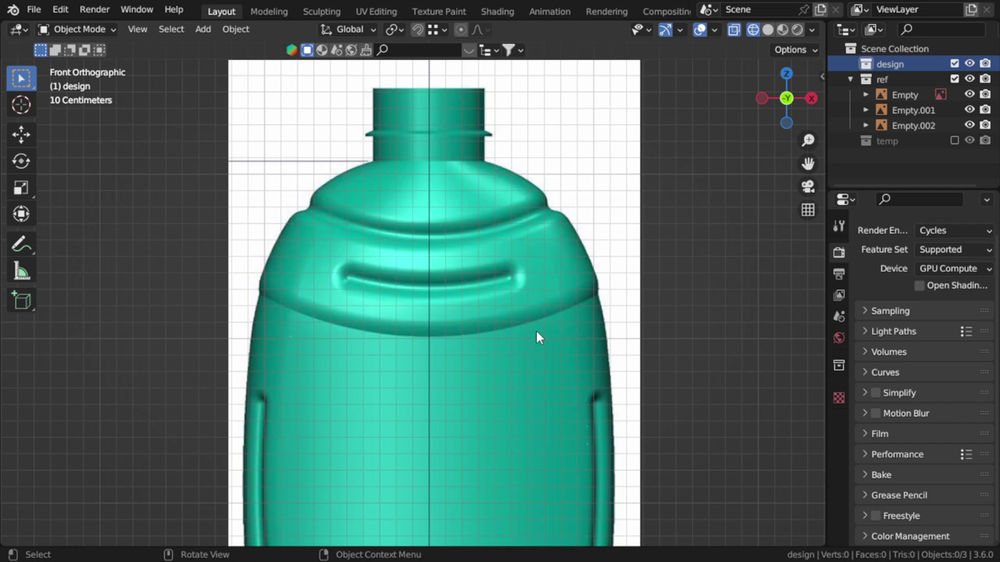
scroll(536, 331, "up", 3)
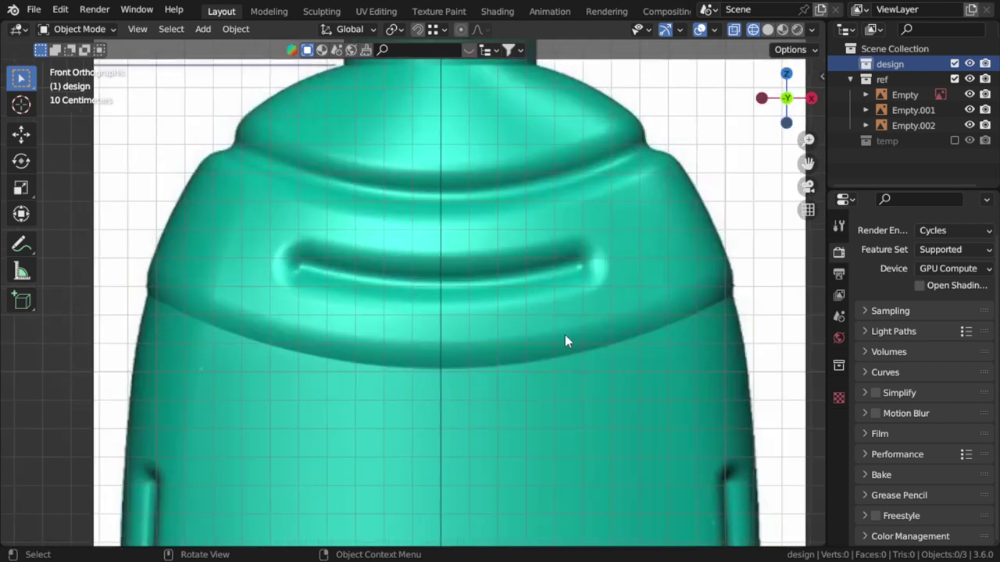
scroll(566, 336, "up", 1)
- Zoom in and out and check the bottle from the right side view
scroll(552, 356, "up", 1)
scroll(589, 309, "up", 1)
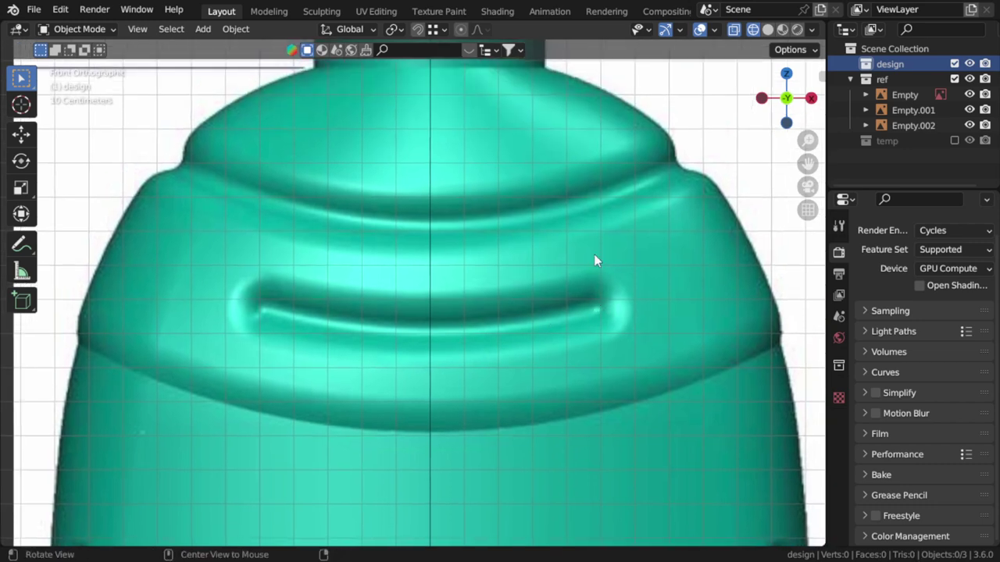
scroll(625, 254, "up", 3, "shift")
scroll(379, 346, "down", 3)
scroll(438, 274, "down", 3)
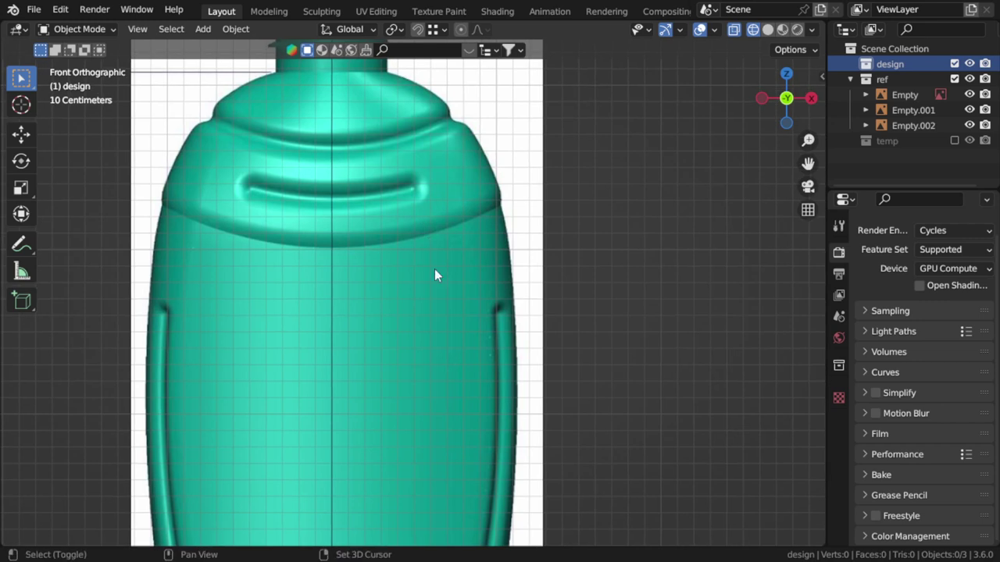
scroll(468, 344, "down", 2)
key("KP_3")
scroll(365, 295, "up", 3)
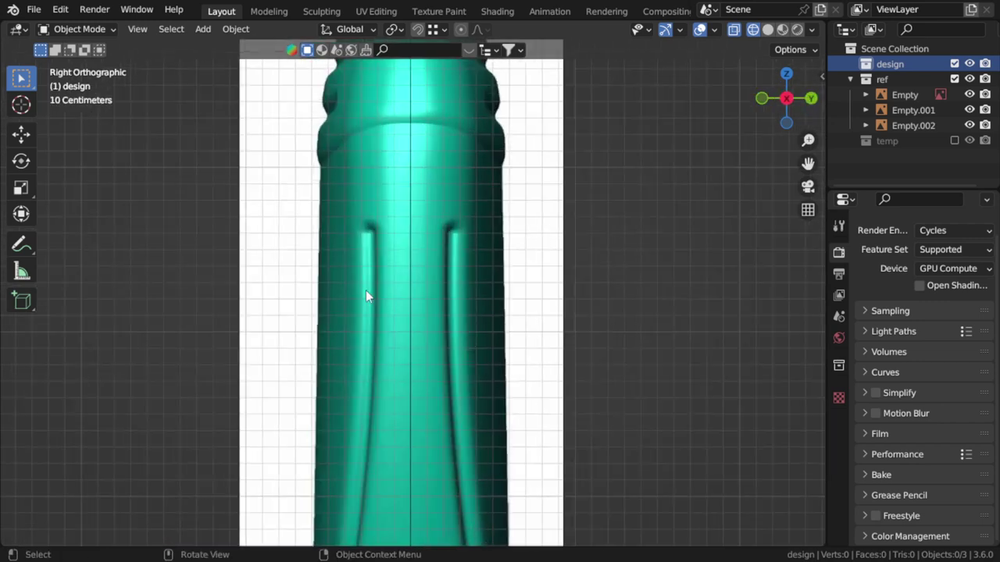
scroll(386, 388, "down", 5, "shift")
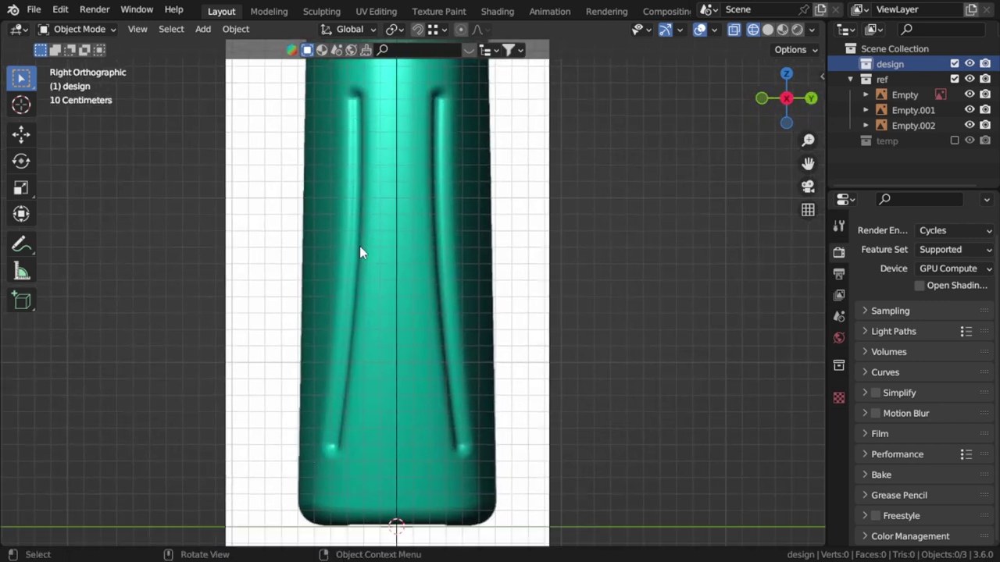
scroll(360, 360, "down", 2)
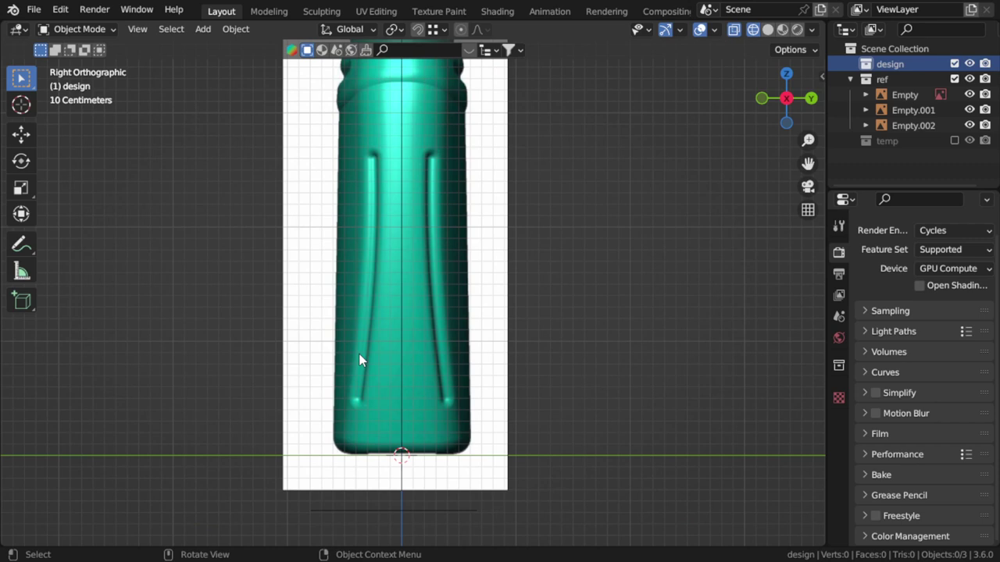
scroll(359, 360, "down", 2)
key("KP_1")
scroll(412, 306, "up", 1)
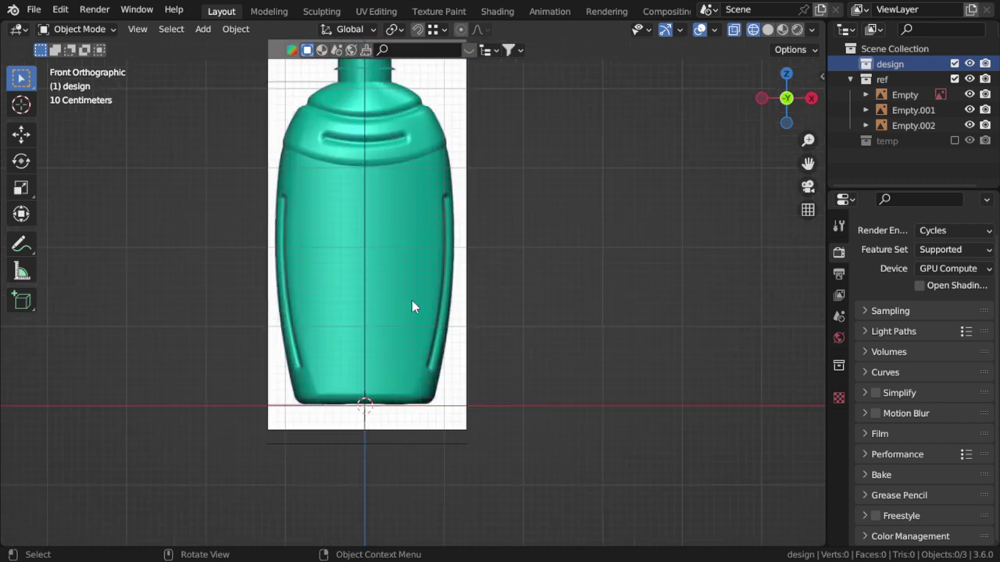
middle_click_drag(437, 279, 429, 361, "shift")
scroll(400, 268, "up", 2)
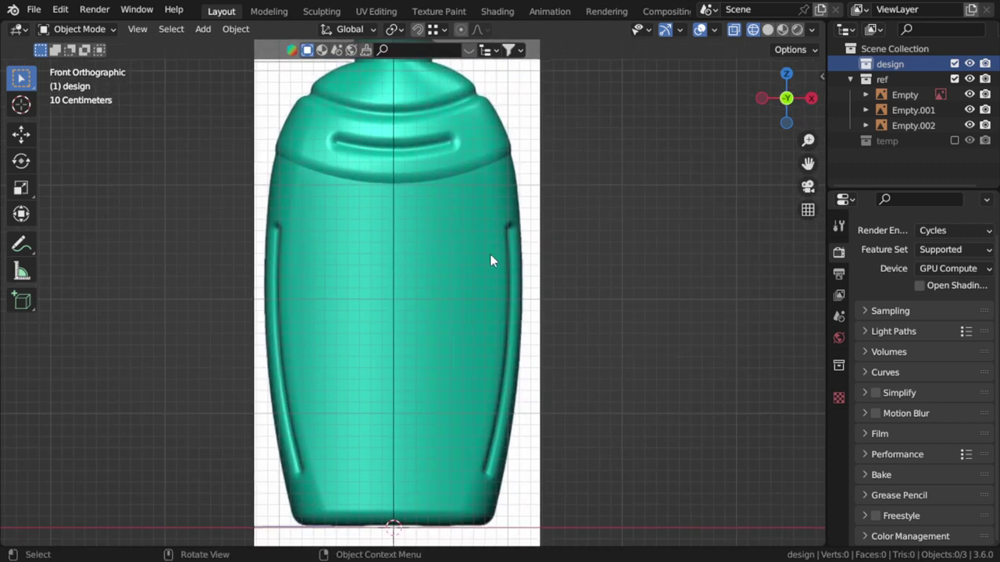
key("KP_3")
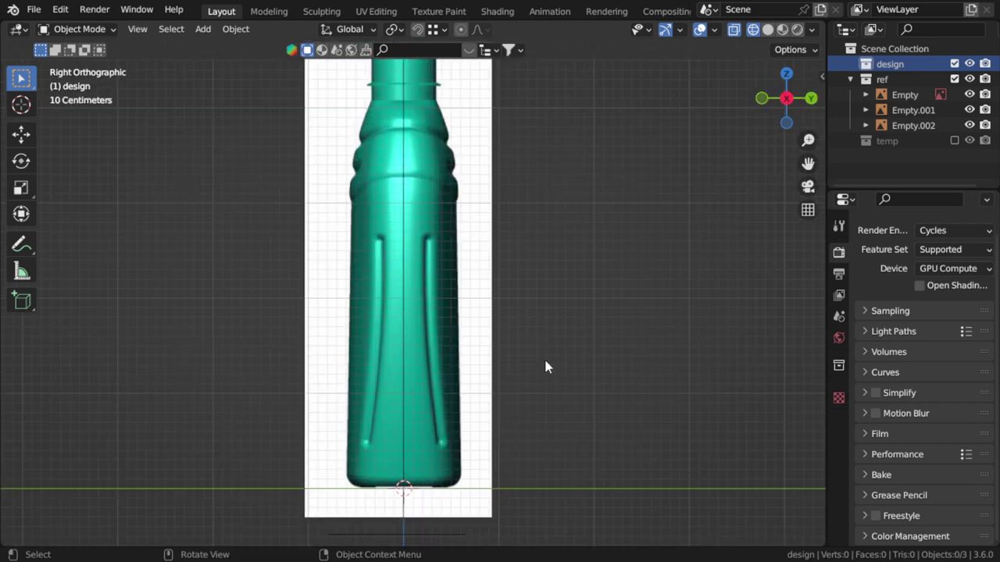
scroll(531, 393, "down", 1)
scroll(475, 380, "down", 1)
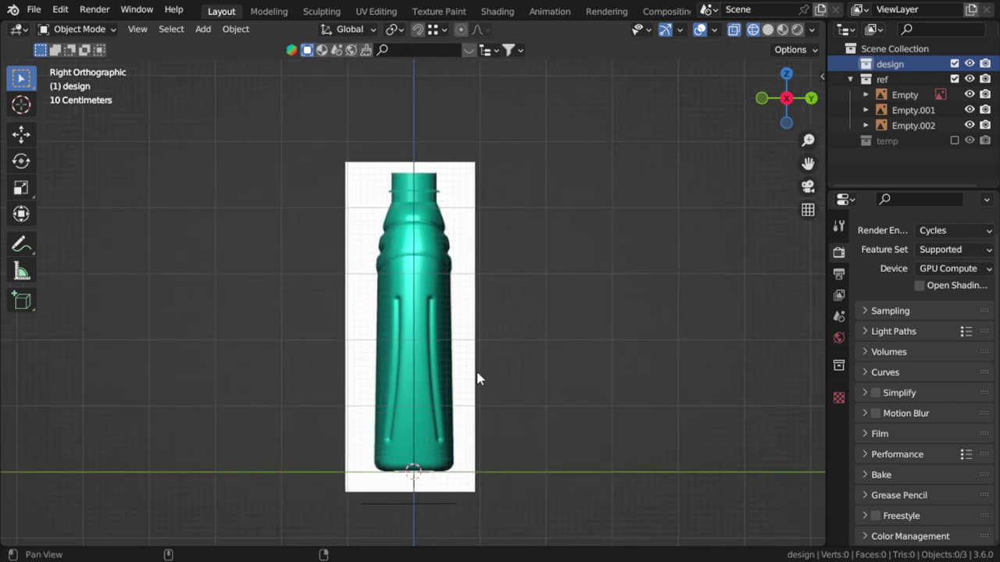
scroll(479, 379, "up", 2)
scroll(478, 378, "down", 2)
key("KP_1")
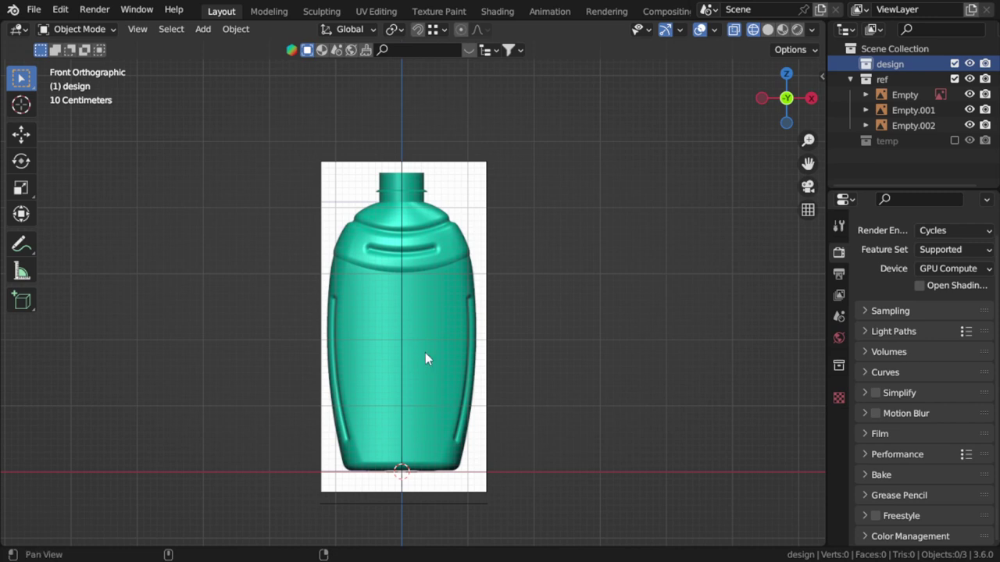
- Pan and zoom the front orthographic view to frame the bottle's shoulder
mouse_move(427, 357)
middle_mouse_down("ctrl")
mouse_move(451, 453)
mouse_move(453, 408)
mouse_move(561, 295)
middle_mouse_up("ctrl")
scroll(535, 378, "down", 1)
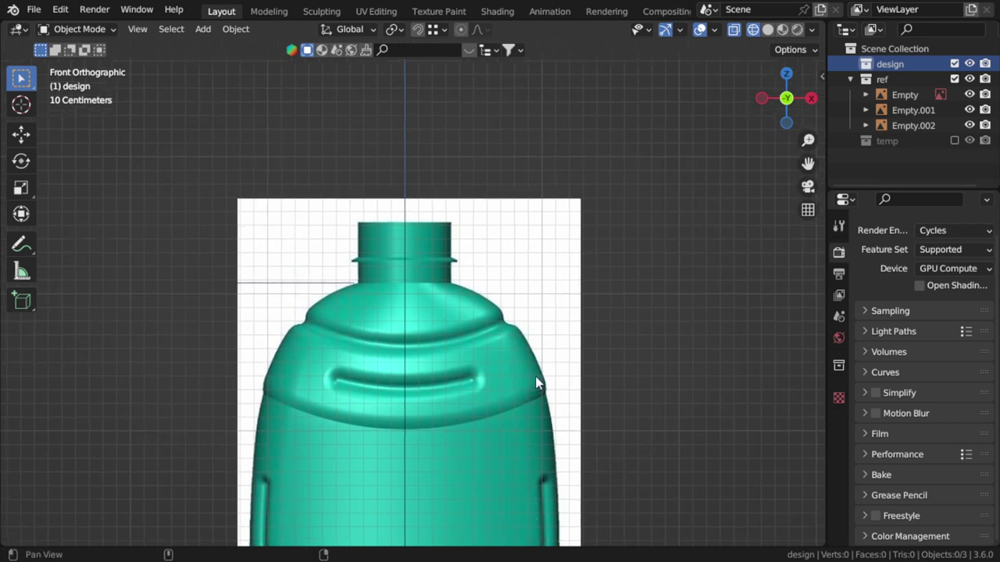
scroll(535, 377, "up", 3)
scroll(535, 377, "down", 2)
middle_click_drag(502, 375, 496, 320, "shift")
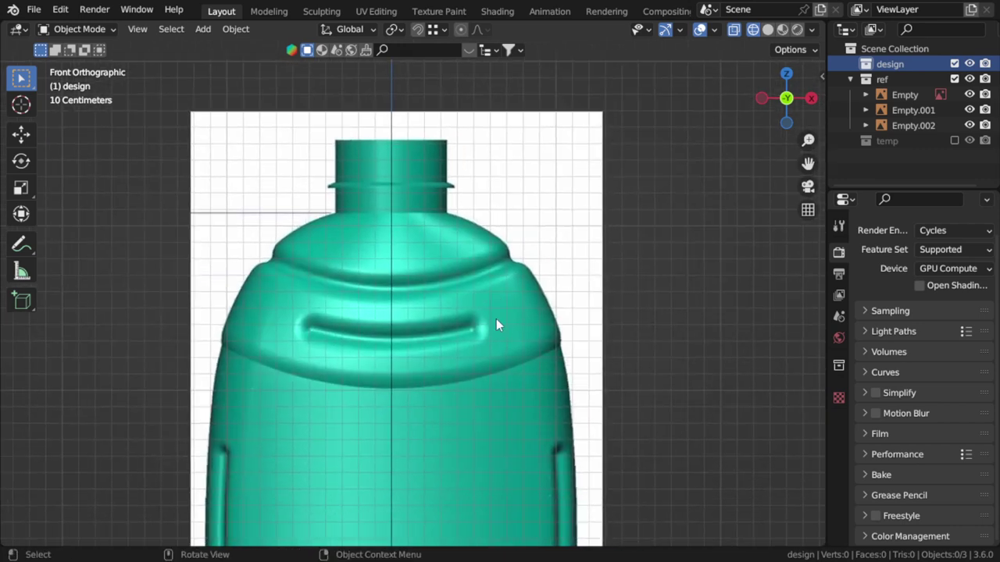
mouse_move(513, 394)
middle_mouse_down("shift")
mouse_move(509, 217)
mouse_move(429, 329)
mouse_move(487, 362)
mouse_move(509, 420)
mouse_move(523, 305)
middle_mouse_up("shift")
scroll(487, 362, "up", 2)
scroll(453, 292, "down", 2)
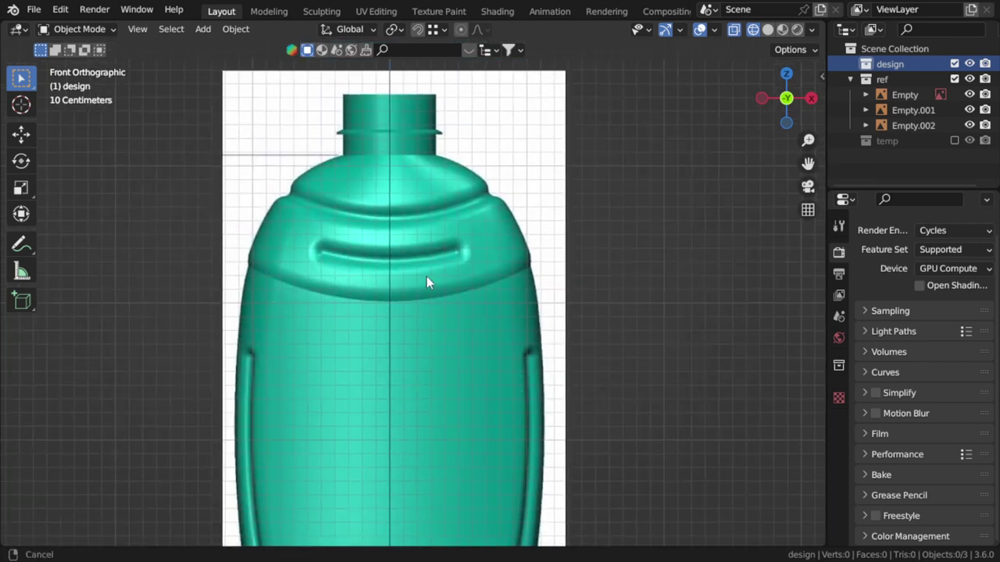
scroll(427, 276, "down", 1)
mouse_move(433, 342)
middle_mouse_down("shift")
mouse_move(422, 211)
mouse_move(422, 315)
mouse_move(438, 449)
mouse_move(451, 468)
middle_mouse_up("shift")
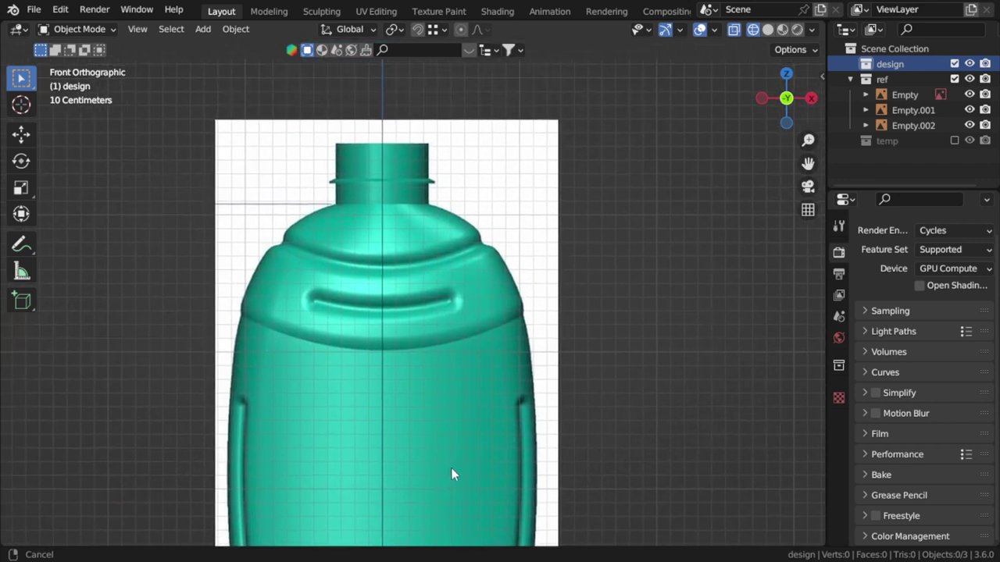
scroll(463, 305, "up", 1)
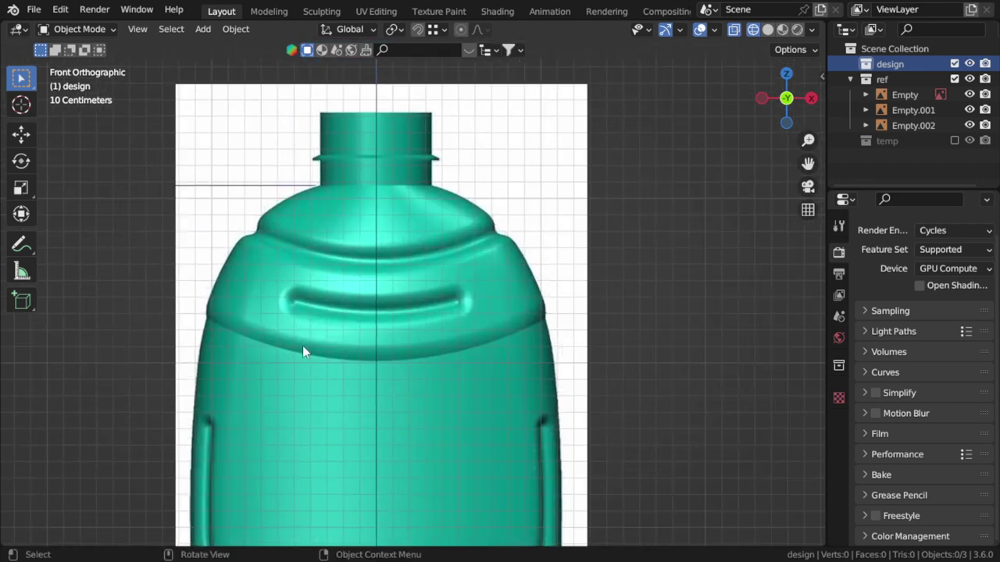
scroll(442, 374, "up", 2)
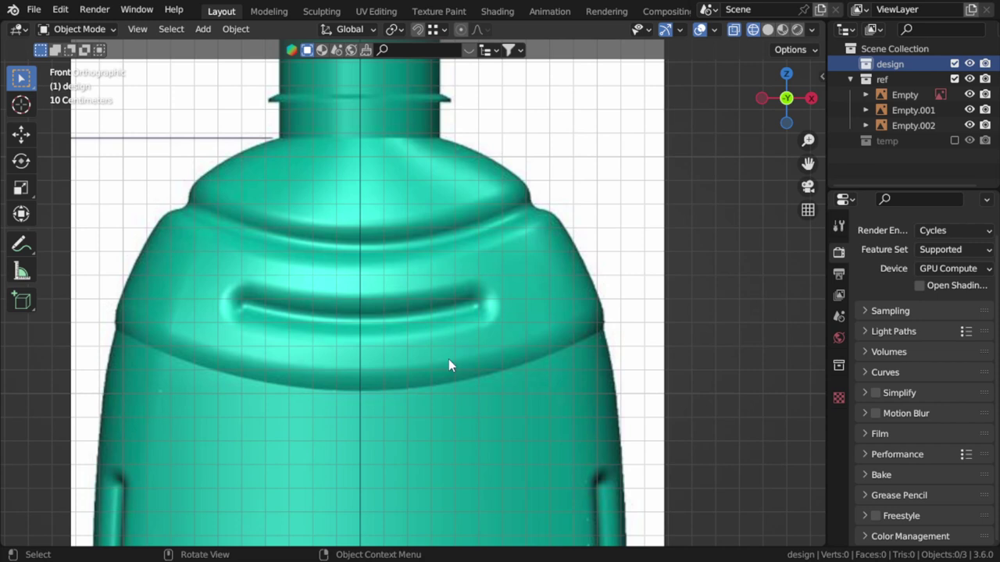
- Bring up the Shift+A Add menu to add a mesh circle
key("shift+a")
scroll(516, 342, "down", 1)
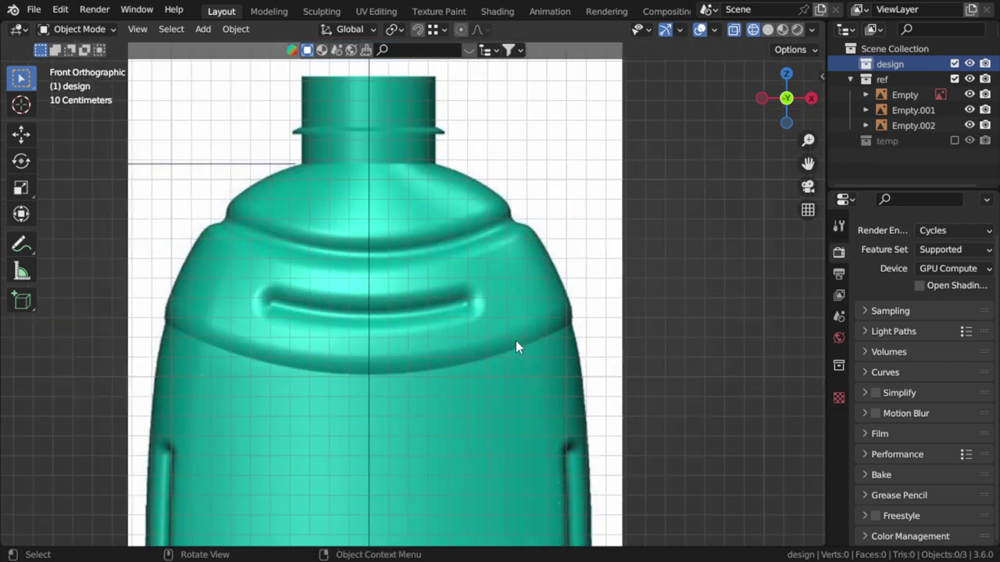
scroll(436, 316, "up", 2)
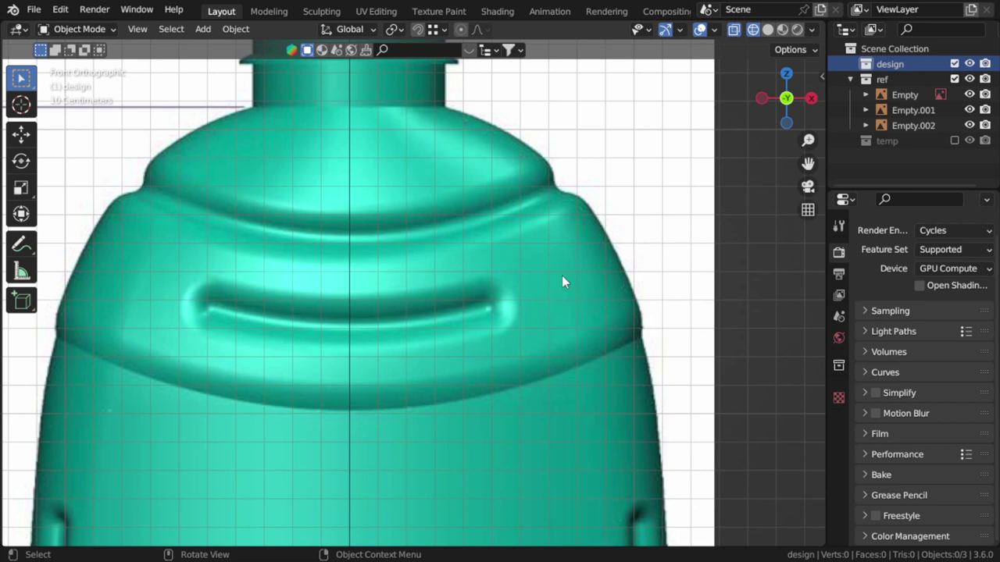
scroll(616, 281, "down", 1)
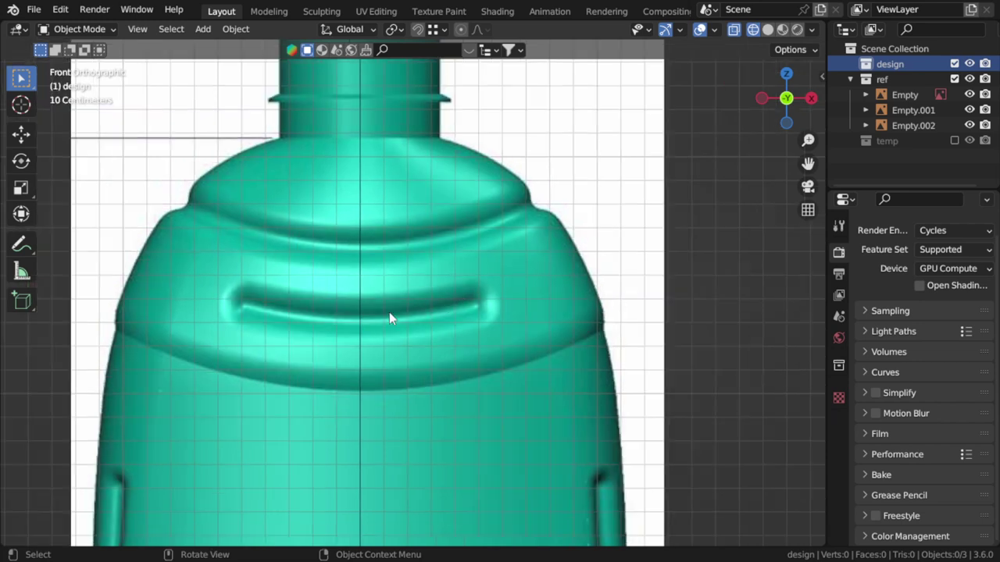
key("shift+a")
- Add a mesh circle and set its vertex count to 24 in the Add Circle panel
left_click(477, 281)
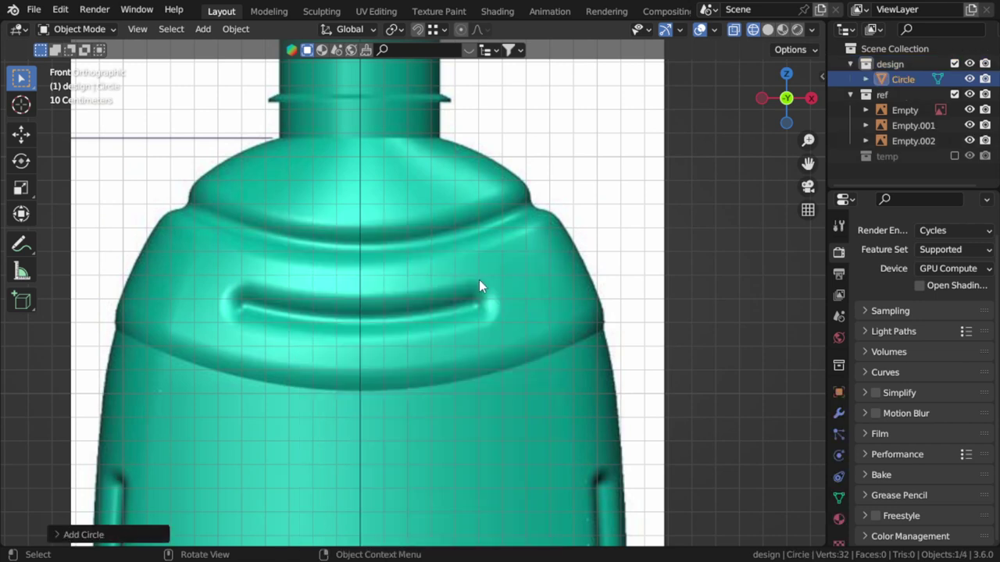
left_click(123, 536)
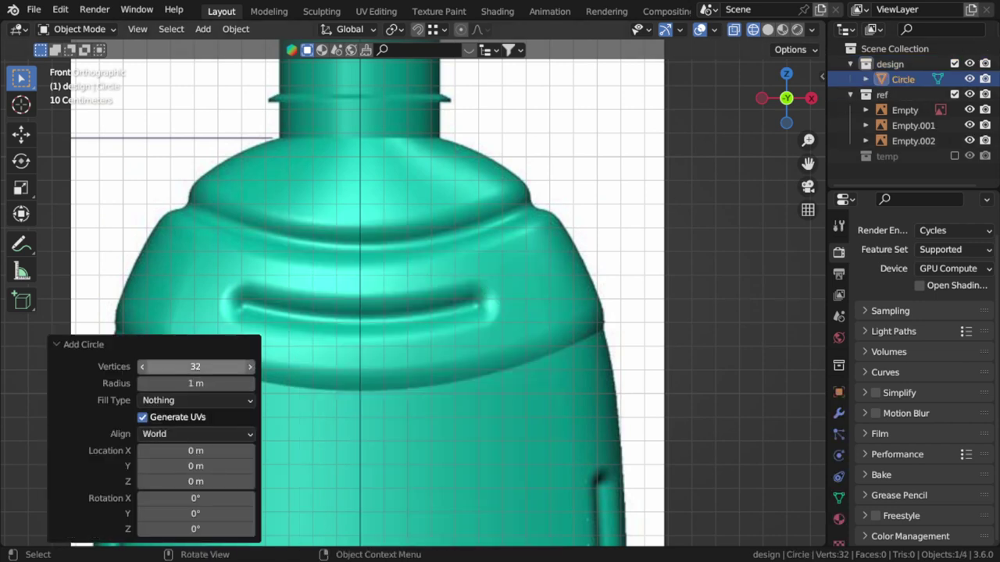
left_click(194, 366)
type("24")
key("Return")
scroll(383, 343, "down", 3)
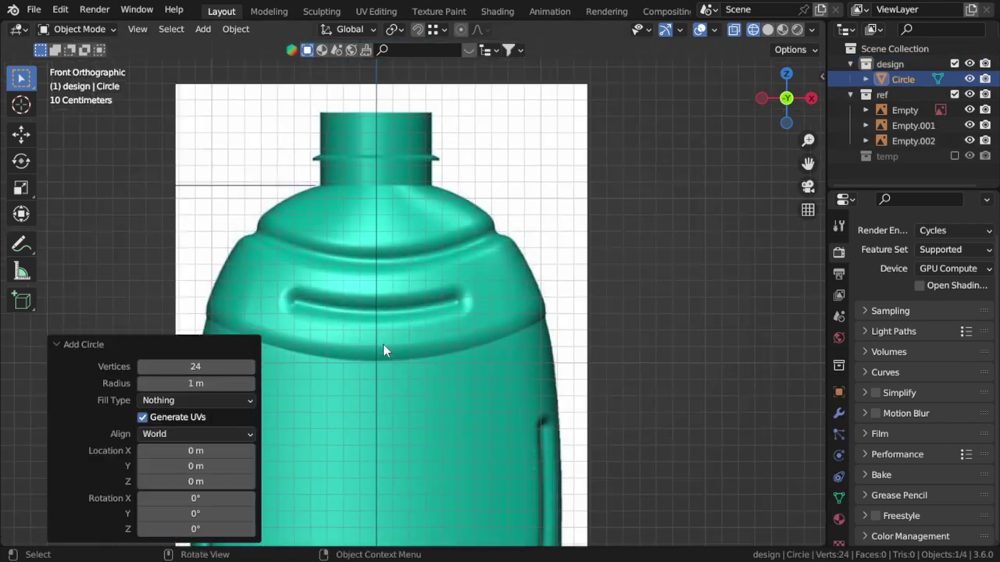
scroll(383, 344, "down", 2)
left_click(235, 344)
scroll(388, 346, "down", 3)
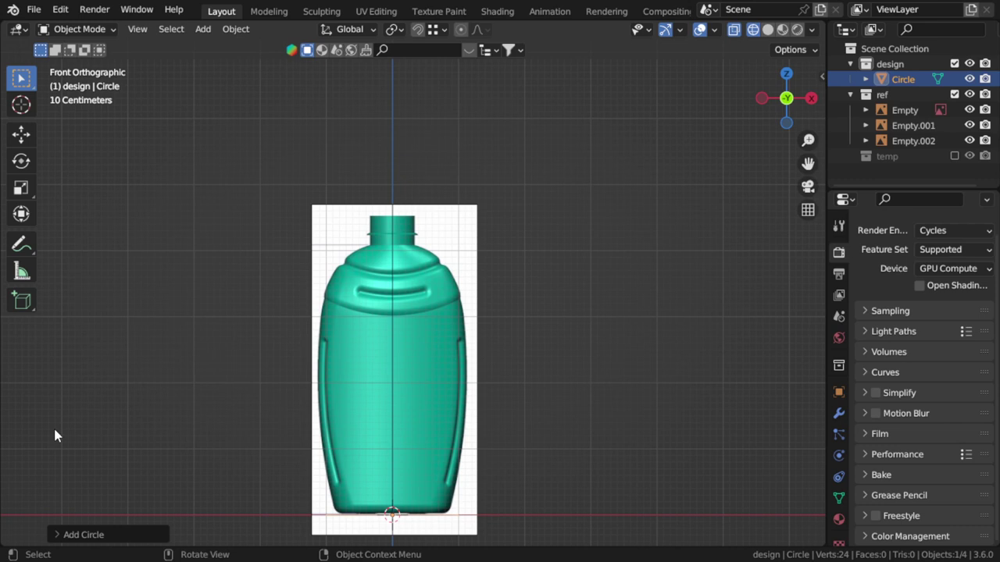
- Raise the circle along Z to the bottle's shoulder line and scale it slightly larger
key("Tab")
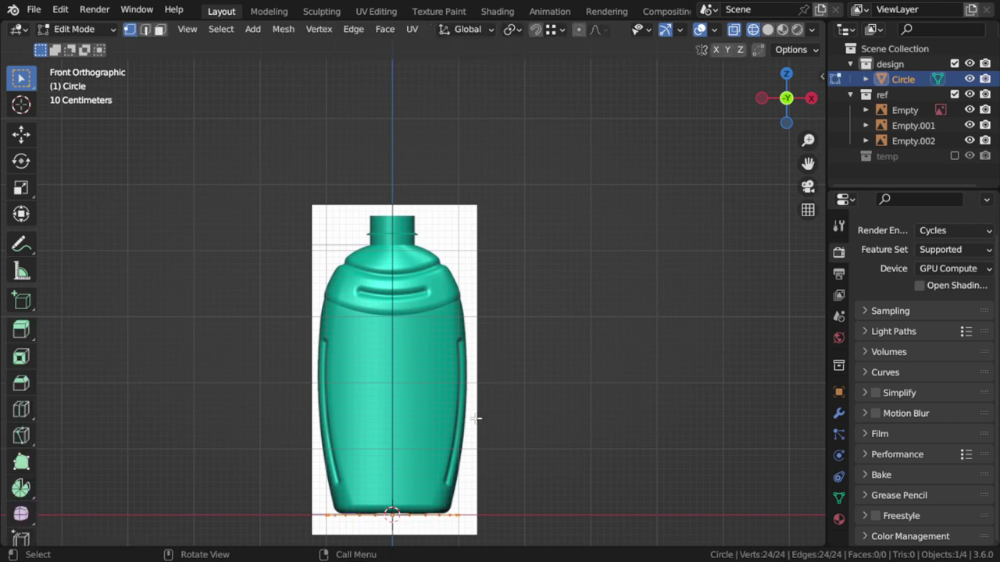
key("Tab")
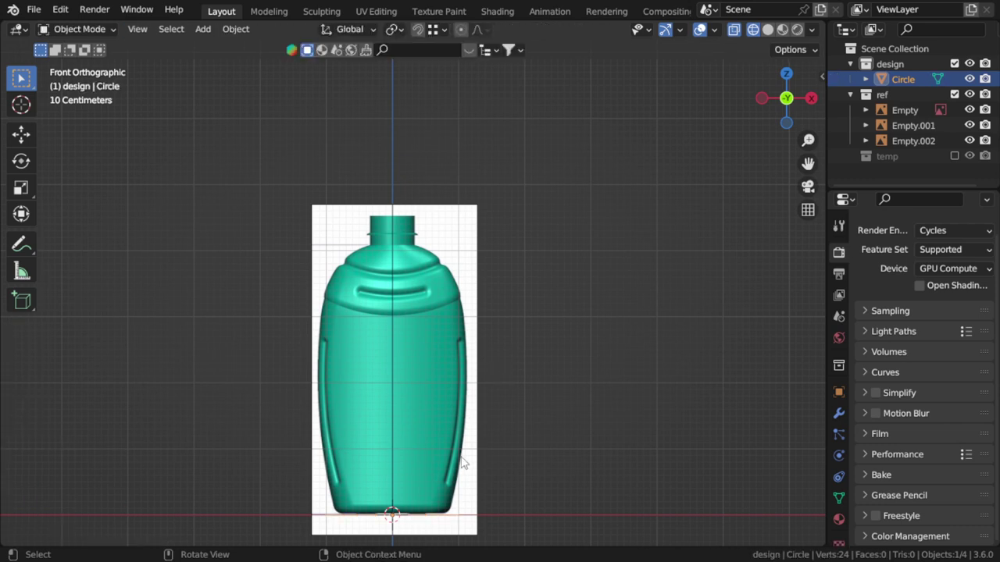
key("g")
key("z")
left_click(471, 246)
scroll(463, 311, "up", 4)
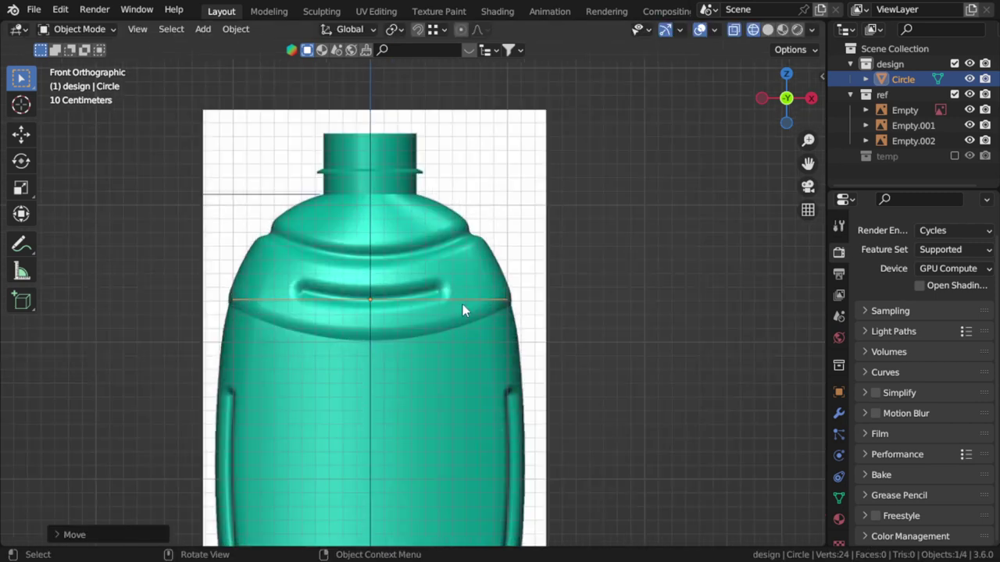
scroll(465, 328, "up", 3)
key("s")
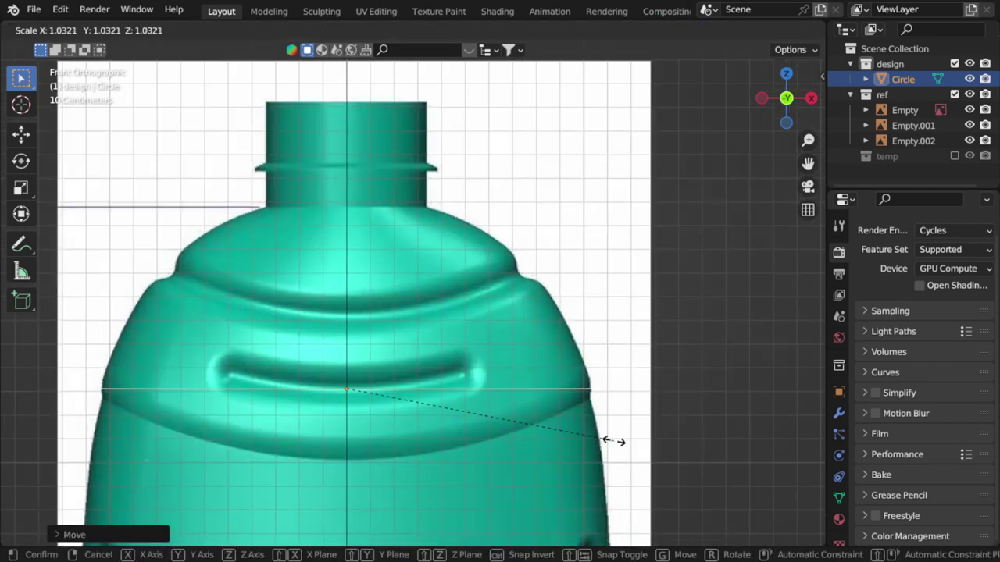
left_click(614, 440)
- In the top view, box-select and delete the left half of the circle's vertices
key("Tab")
scroll(439, 349, "down", 3)
middle_click_drag(420, 305, 414, 392)
key("alt+a")
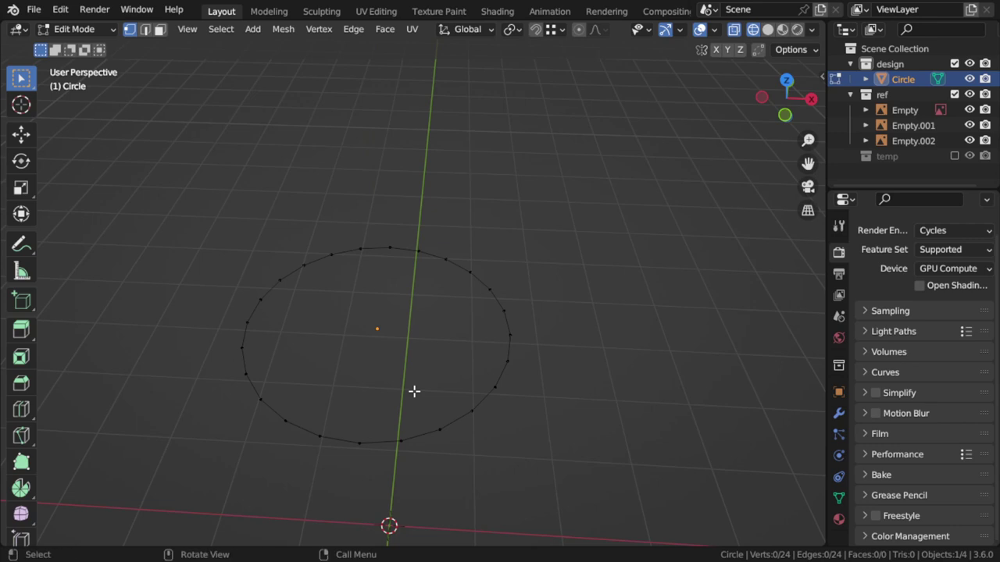
key("a")
key("KP_7")
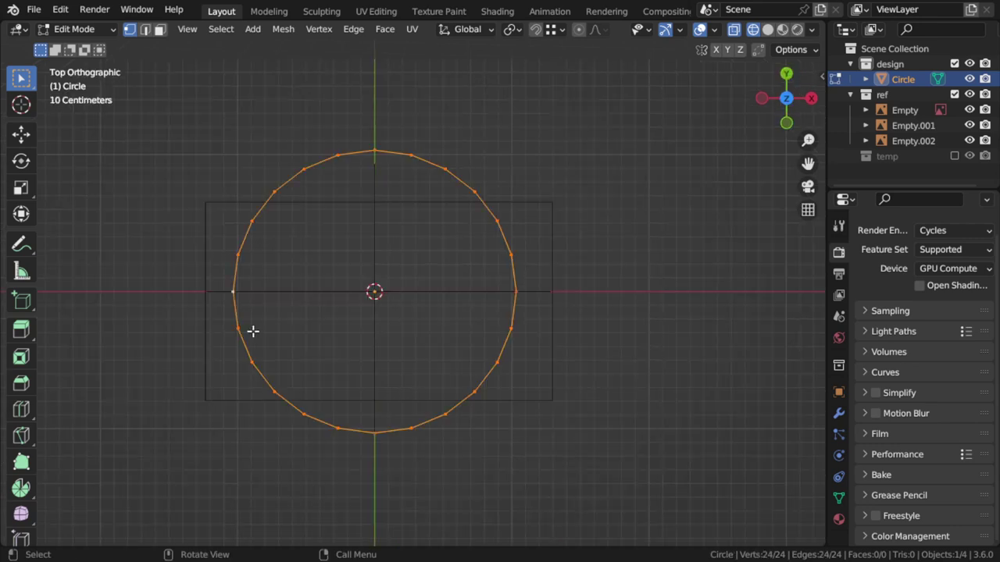
key("alt+a")
key("b")
left_click_drag(356, 112, 214, 461)
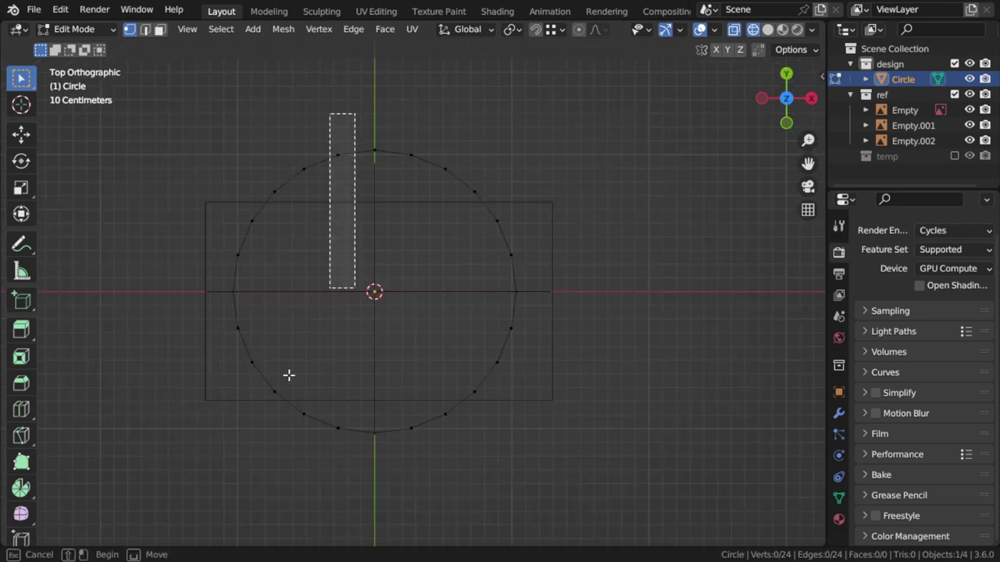
key("x")
left_click(313, 241)
key("Tab")
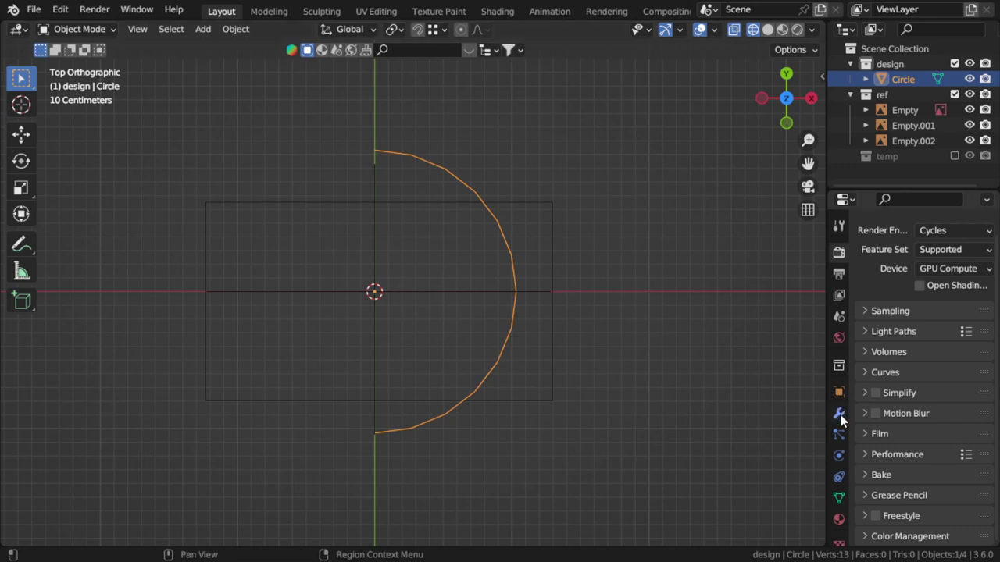
- Add an X-axis Mirror modifier to rebuild the full ring, then return to front view
left_click(839, 413)
left_click(898, 255)
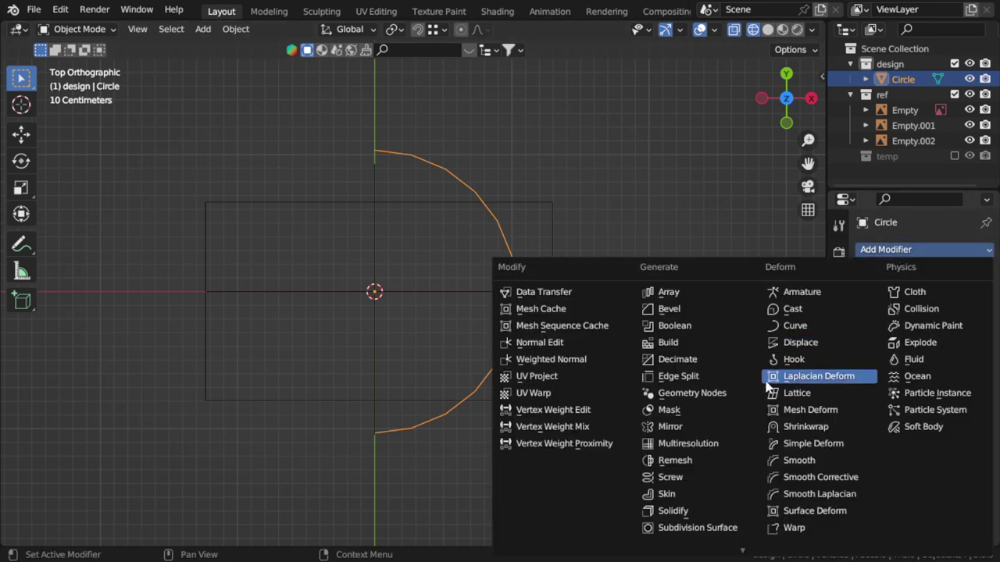
left_click(672, 432)
key("Tab")
key("KP_1")
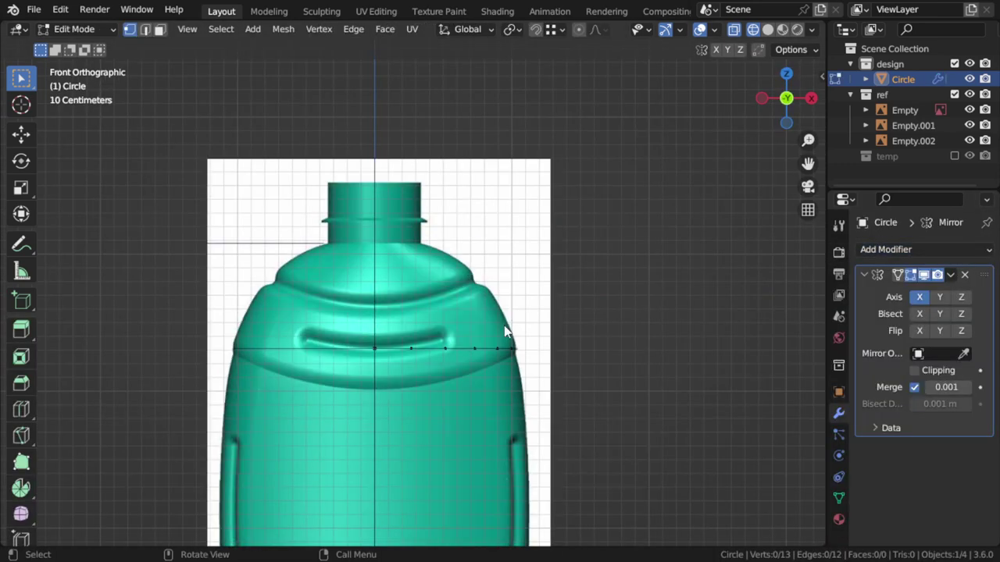
key("Tab")
key("Tab")
scroll(613, 277, "up", 2)
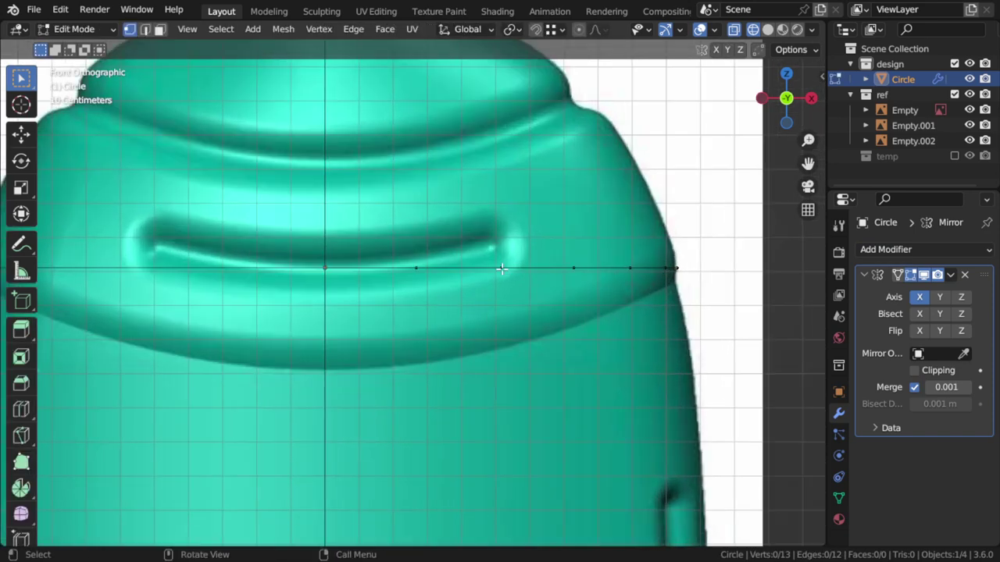
middle_click_drag(455, 258, 567, 273, "shift")
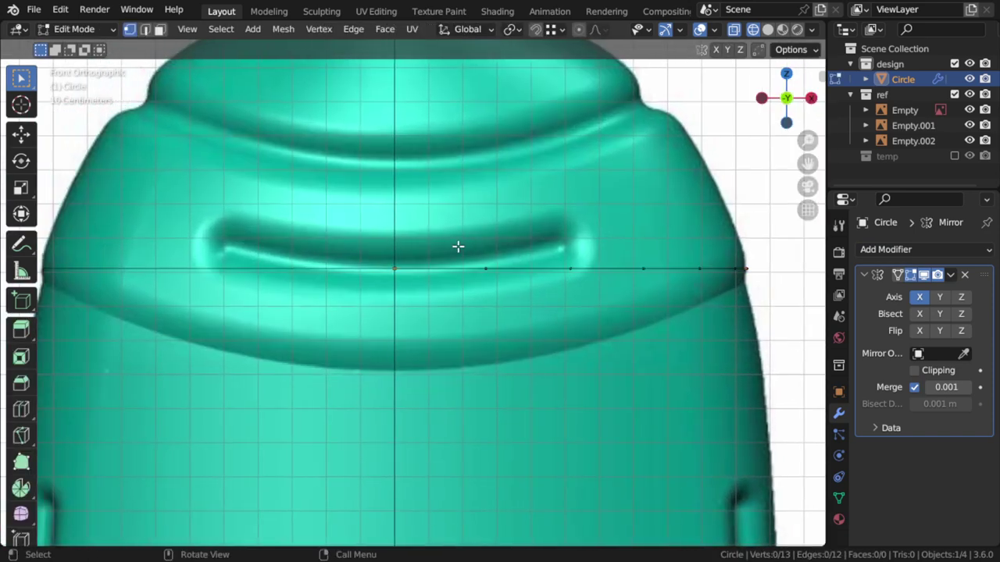
- Raise the vertex near the groove's right end vertically onto the groove line
key("b")
left_click_drag(383, 242, 436, 291)
key("alt+a")
key("b")
left_click_drag(614, 232, 564, 304)
key("g")
key("z")
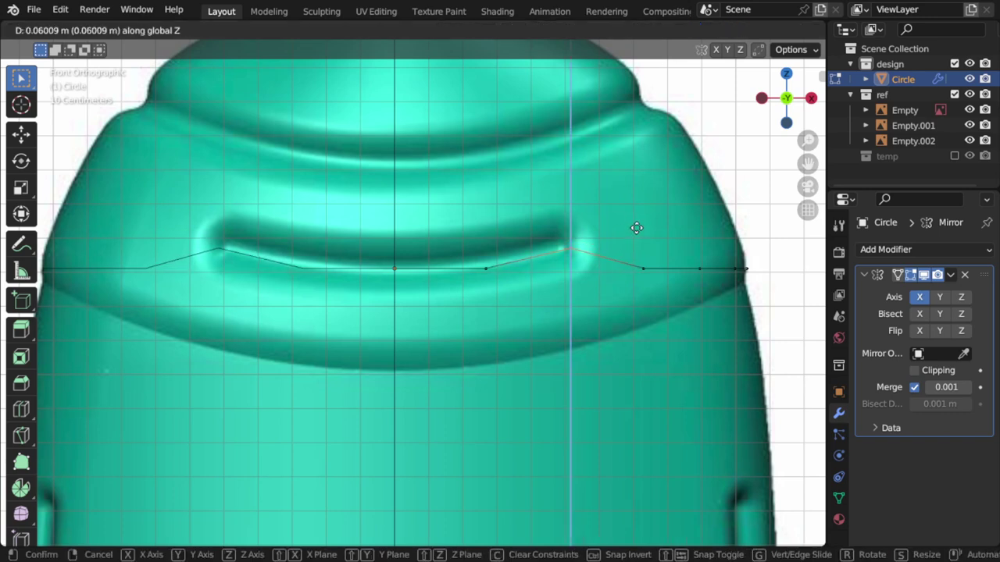
left_click(636, 226)
- Raise the right-side vertices beyond the groove vertically along Z
middle_click_drag(722, 240, 542, 252, "shift")
key("alt+a")
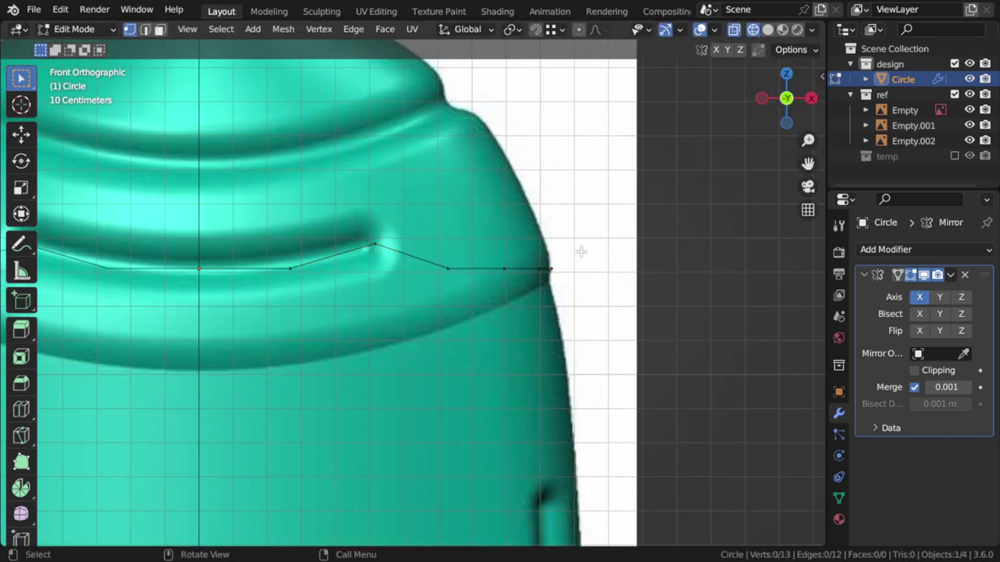
left_click_drag(598, 232, 431, 314)
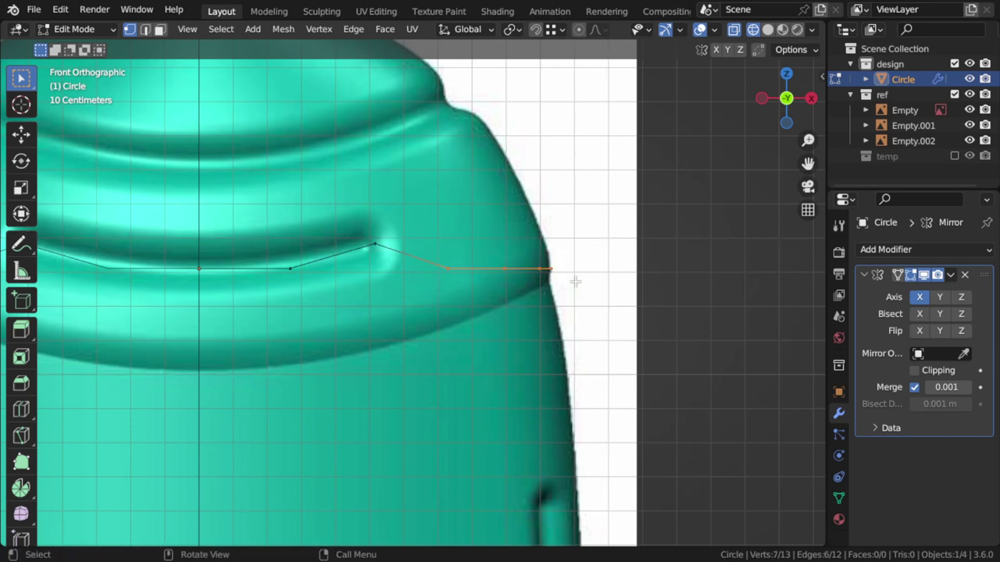
key("g")
key("z")
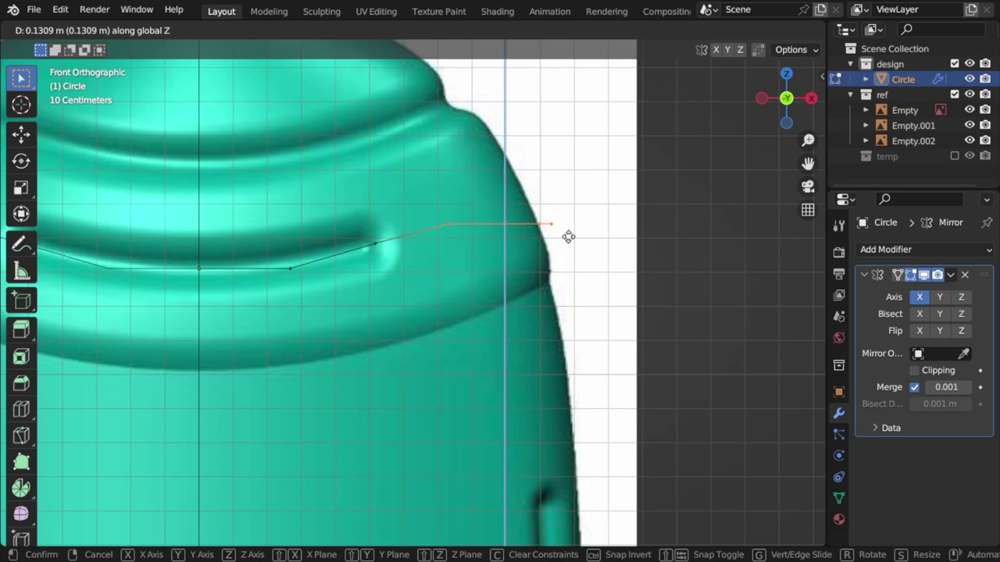
left_click(568, 234)
- Lift a vertex on the raised edge up to the shoulder curve
key("alt+a")
key("b")
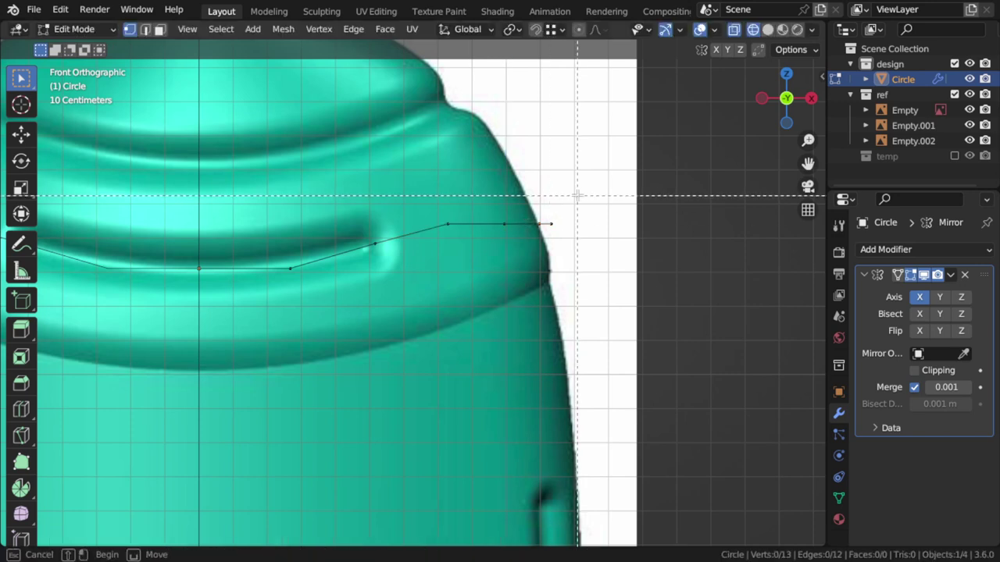
left_click_drag(518, 212, 478, 258)
key("g")
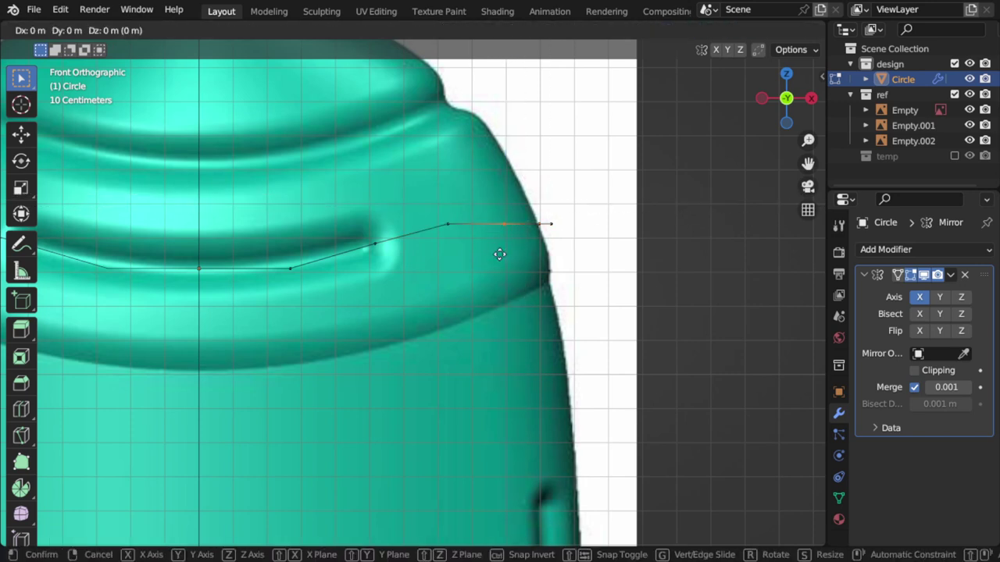
key("z")
left_click(495, 236)
- Move the two right-end vertices vertically and rotate the end point into place
key("a")
key("alt+a")
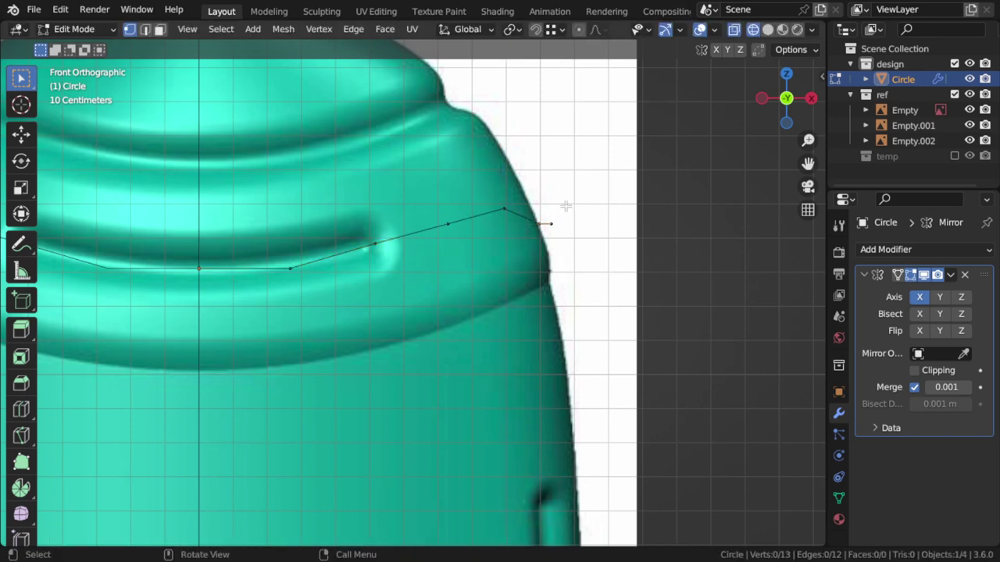
key("b")
left_click_drag(553, 198, 507, 249)
key("g")
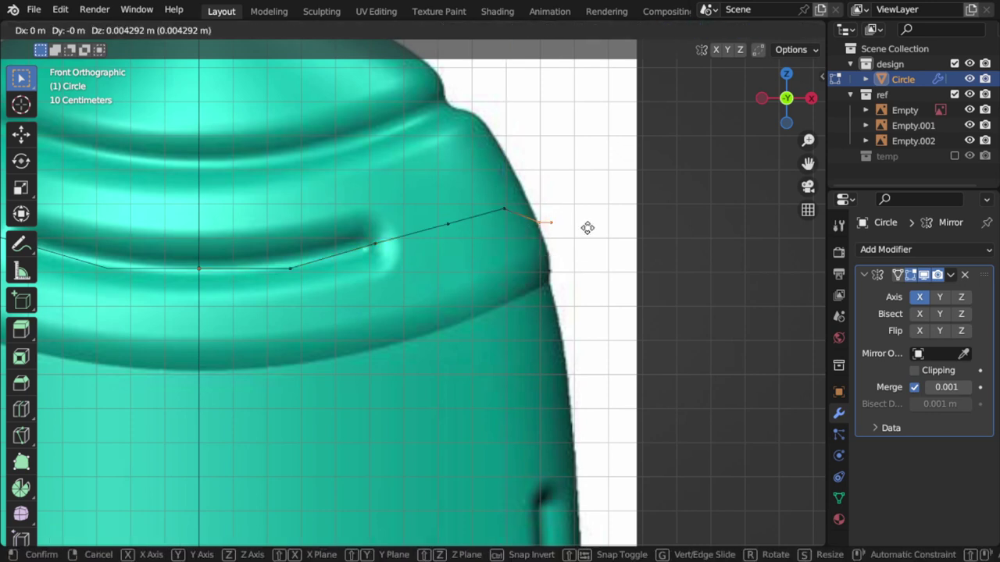
key("z")
left_click(585, 207)
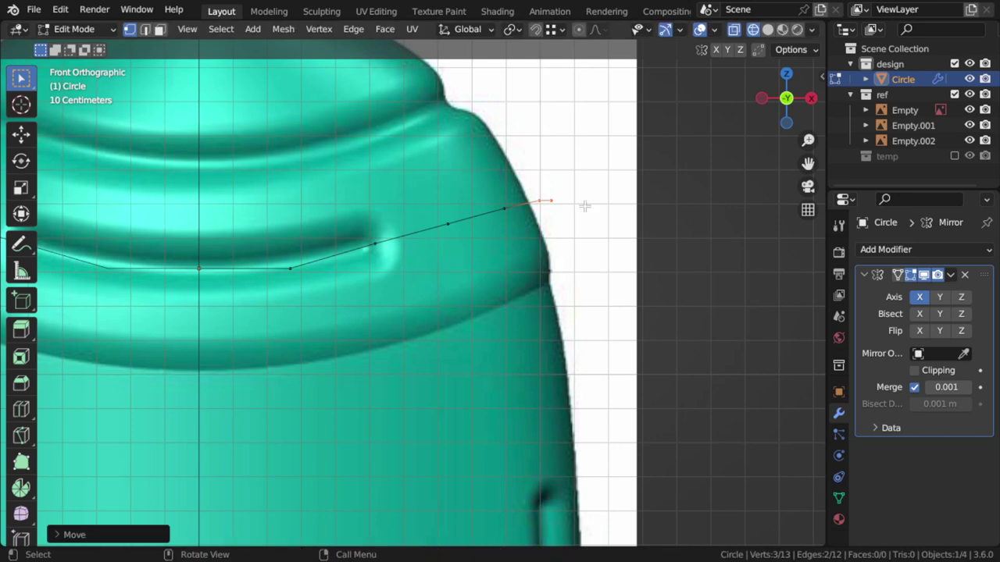
key("r")
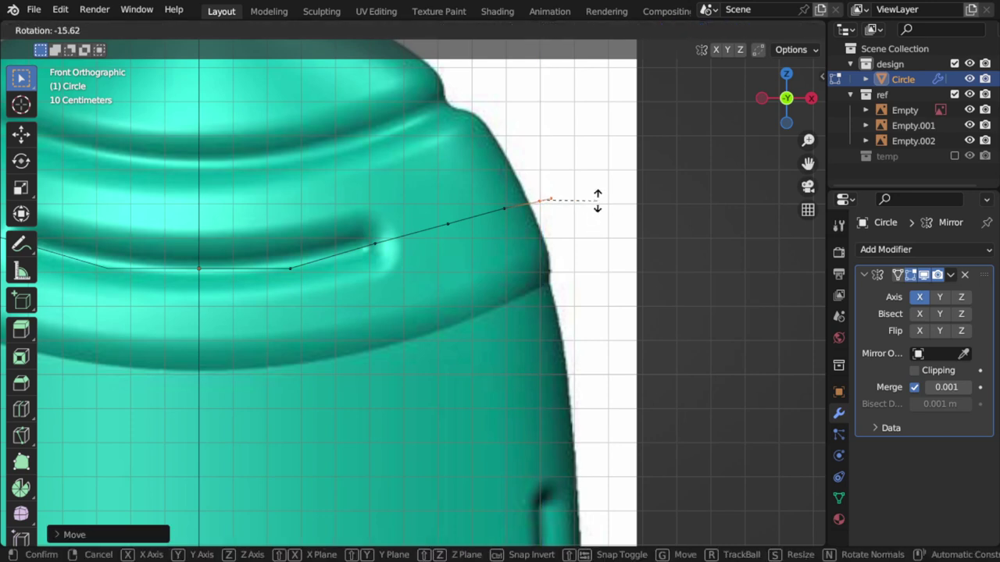
left_click(596, 201)
key("g")
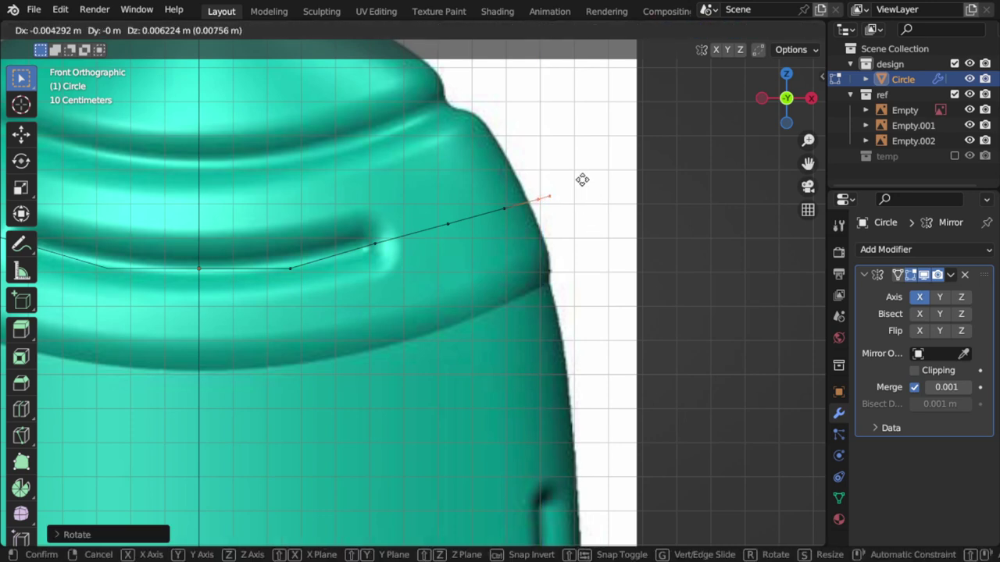
right_click(578, 173)
- Review the whole curve, then circle-select the right part's points and shift them down
key("Tab")
scroll(570, 228, "down", 5)
key("Tab")
scroll(505, 250, "up", 4)
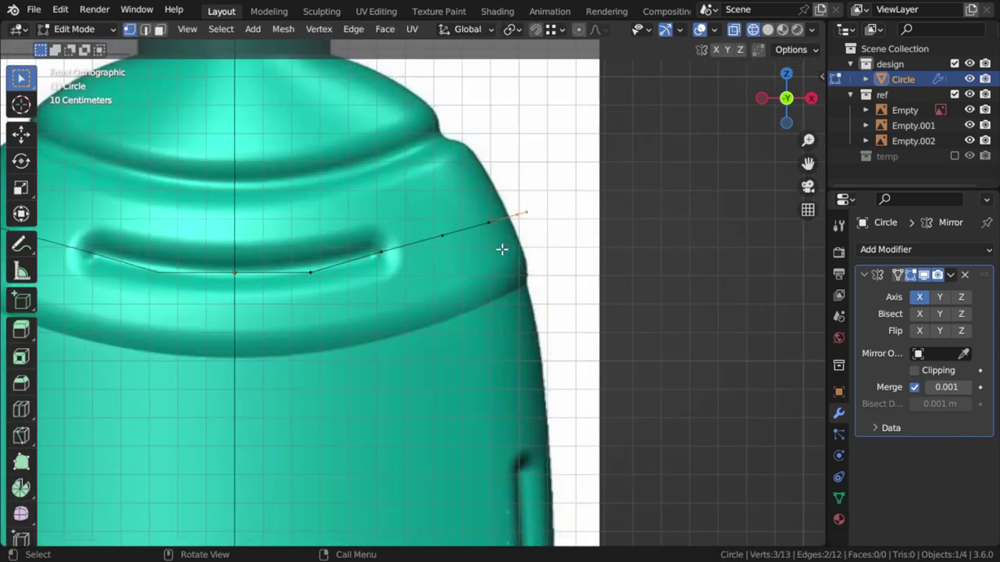
scroll(542, 310, "up", 2)
scroll(554, 301, "up", 2)
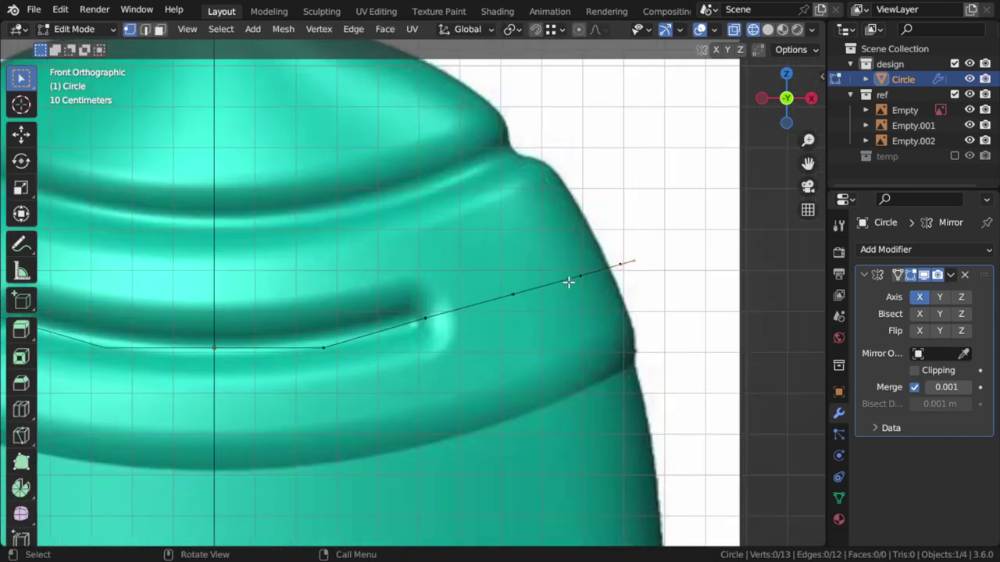
key("c")
left_click_drag(562, 284, 436, 316)
right_click(642, 307)
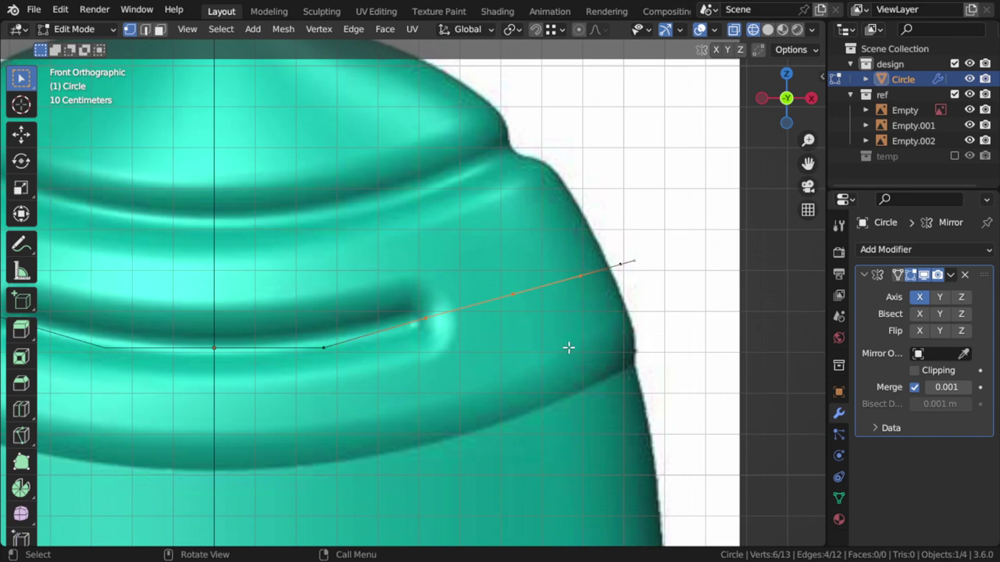
key("g")
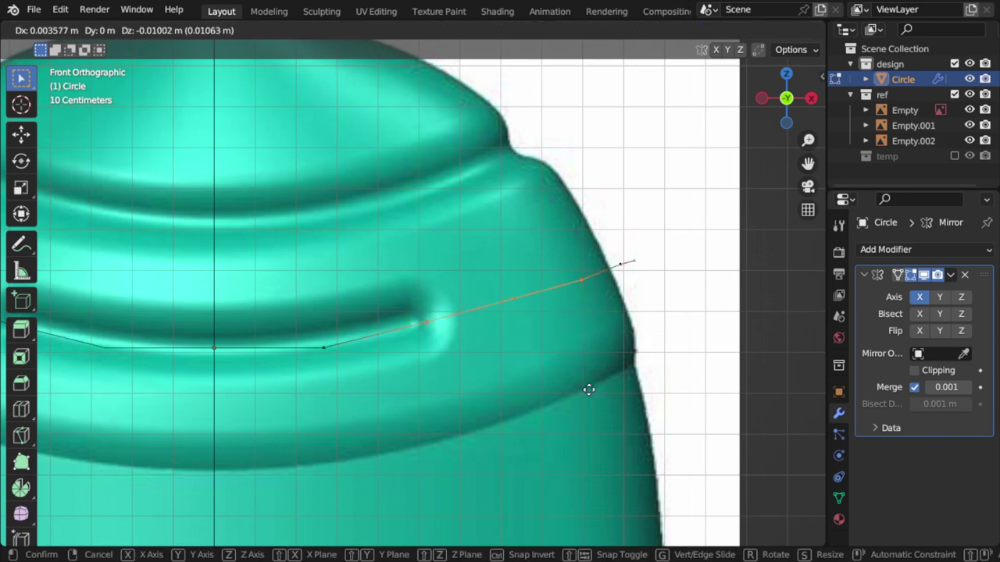
left_click(592, 328)
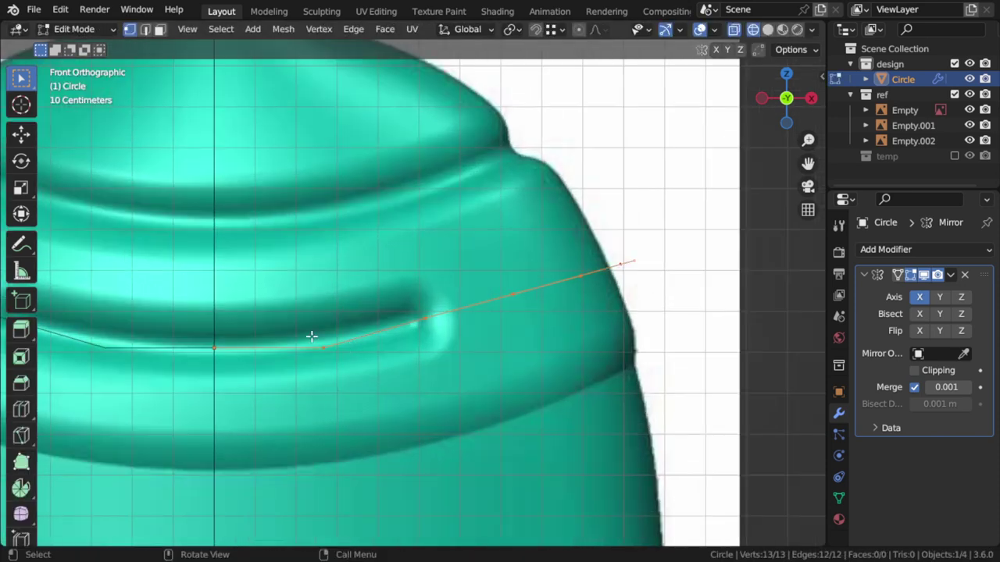
- Adjust the centre point and neighbouring points vertically to follow the shoulder band
key("alt+a")
left_click_drag(234, 339, 203, 373)
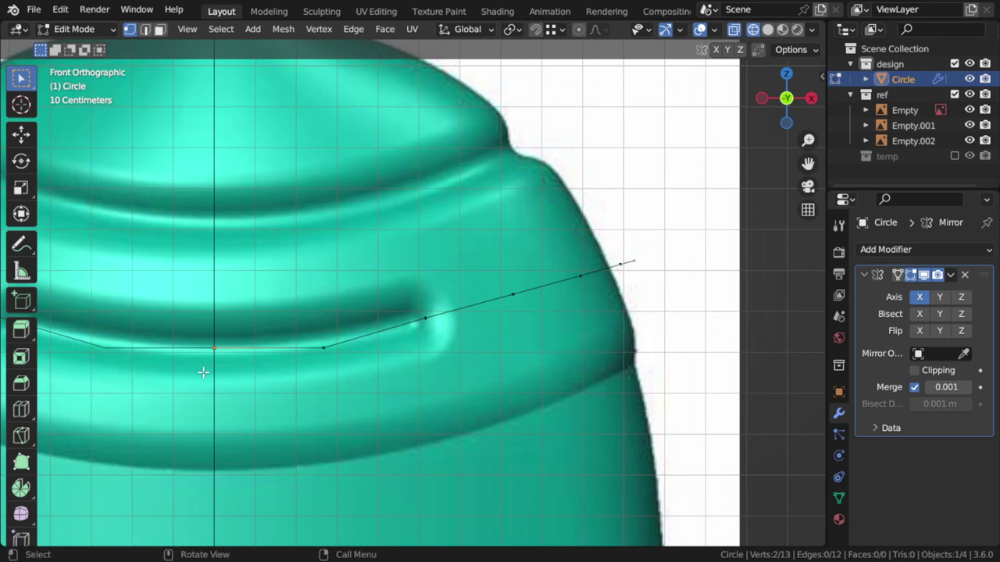
key("g")
key("z")
left_click(275, 389)
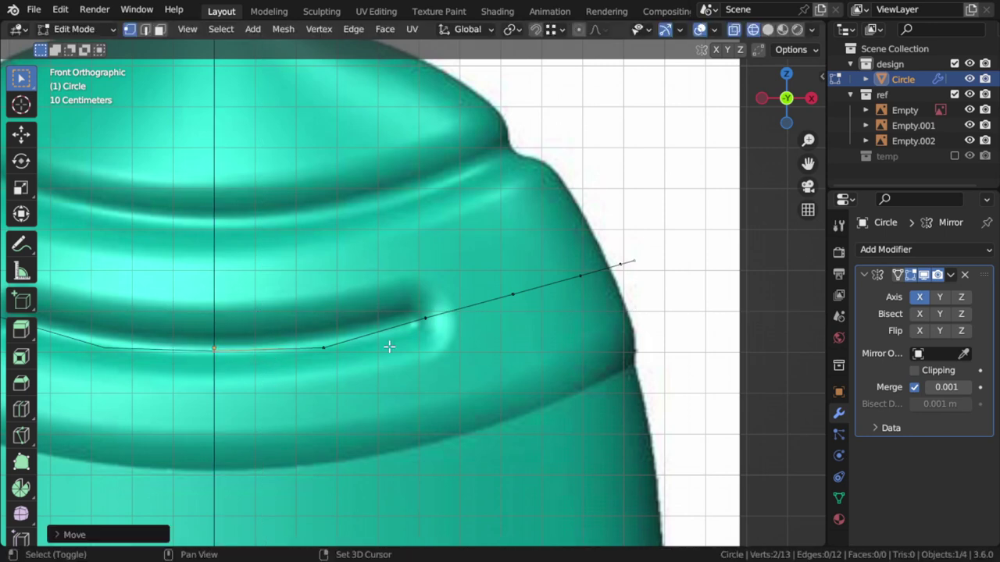
left_click(360, 323)
key("b")
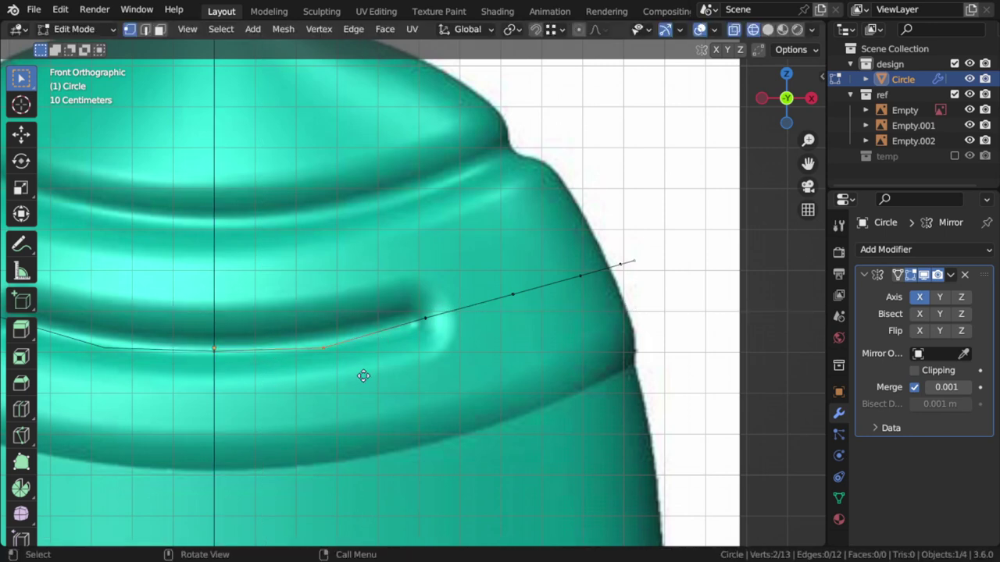
key("g")
key("z")
left_click(370, 321)
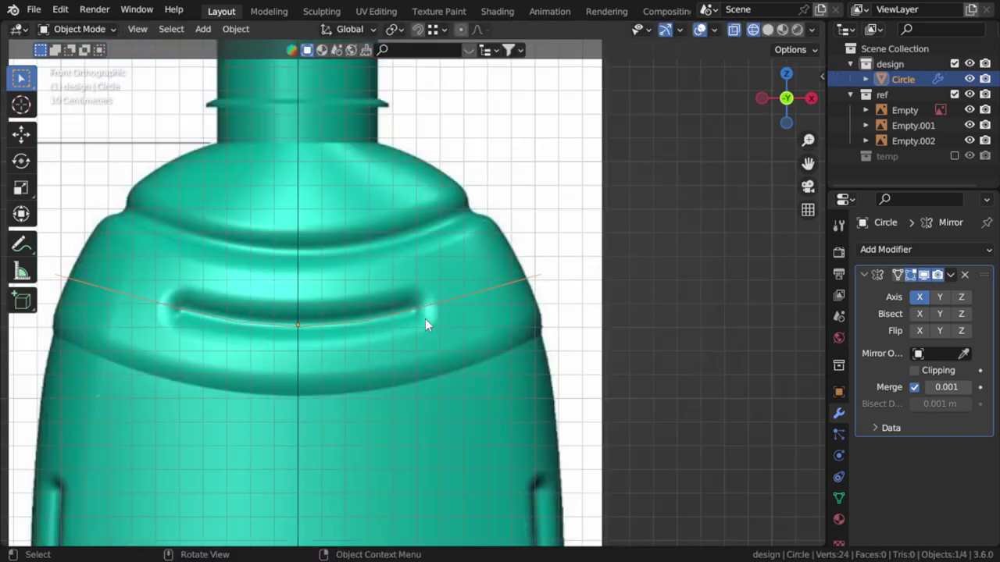
- In Right view, scale all curve points along Y to about 0.51 depth
key("Tab")
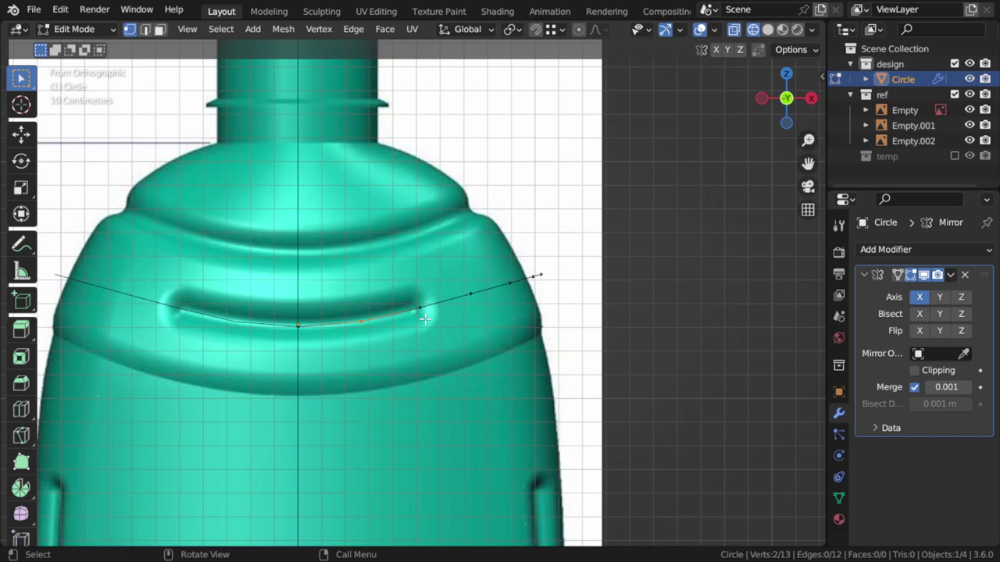
key("a")
scroll(424, 318, "up", 2)
scroll(445, 319, "down", 3)
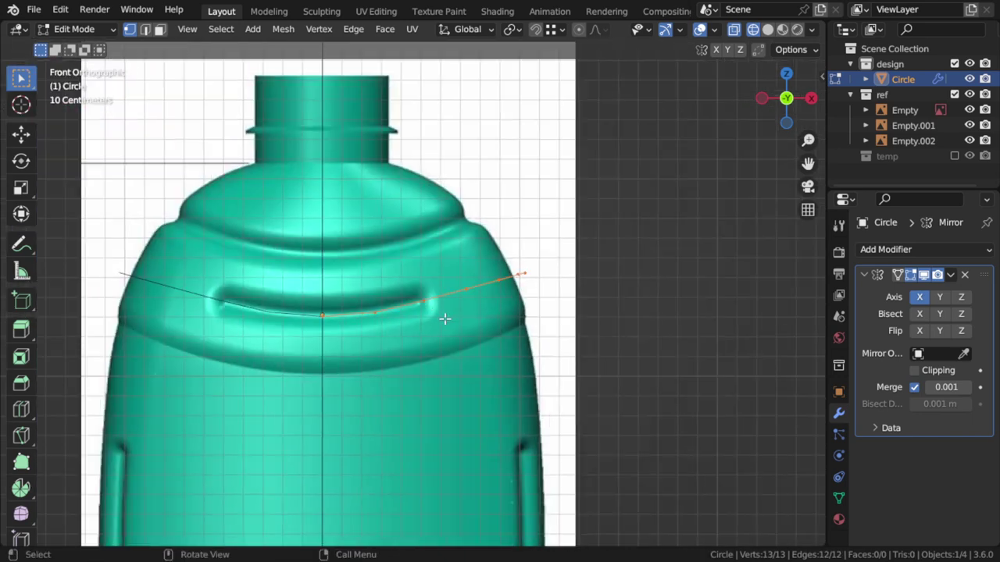
key("KP_3")
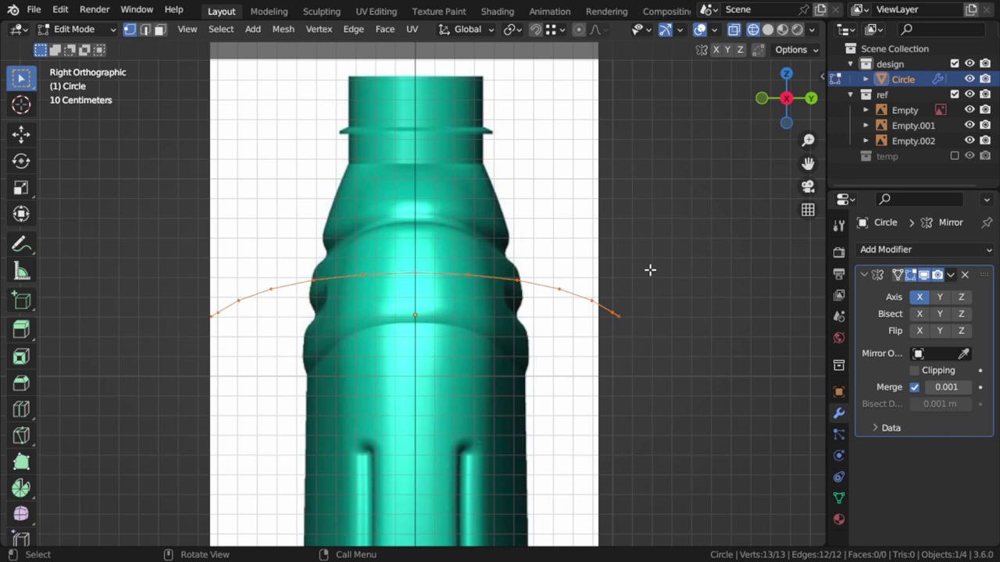
key("s")
key("y")
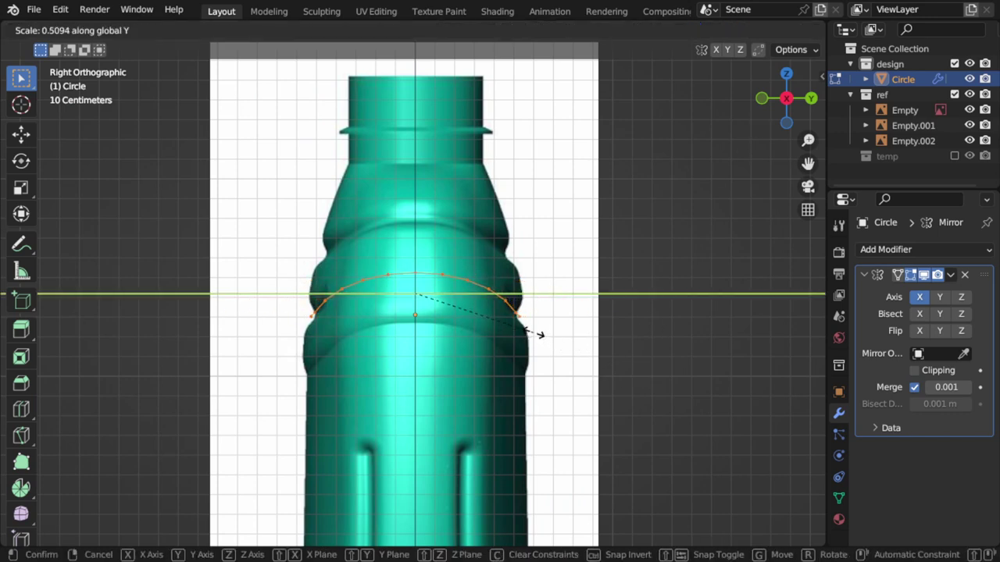
left_click(536, 335)
scroll(498, 350, "down", 2)
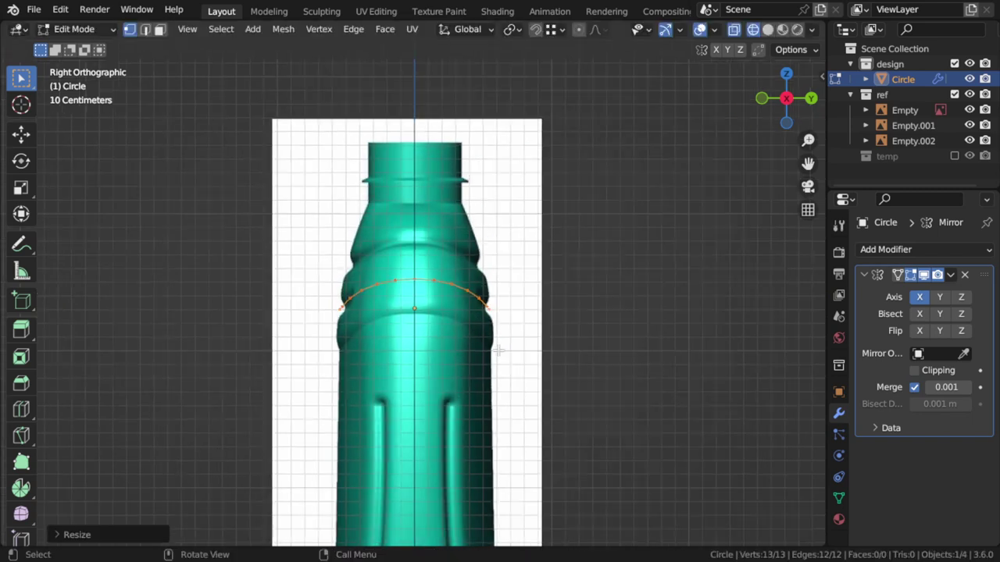
key("KP_1")
- Orbit to check the narrowed curve, then return to front view in Edit Mode
key("Tab")
mouse_move(498, 351)
middle_mouse_down()
mouse_move(434, 373)
mouse_move(521, 397)
middle_mouse_up()
key("KP_1")
key("Tab")
scroll(491, 339, "up", 2)
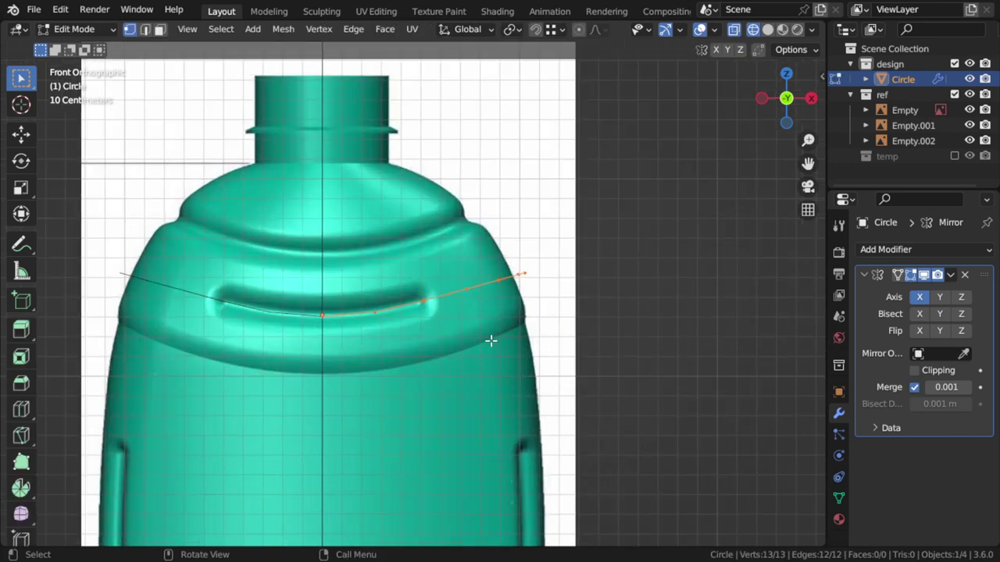
scroll(567, 300, "up", 2)
scroll(567, 300, "up", 3)
- Extrude the curve straight down along Z into a strip of faces
key("e")
key("z")
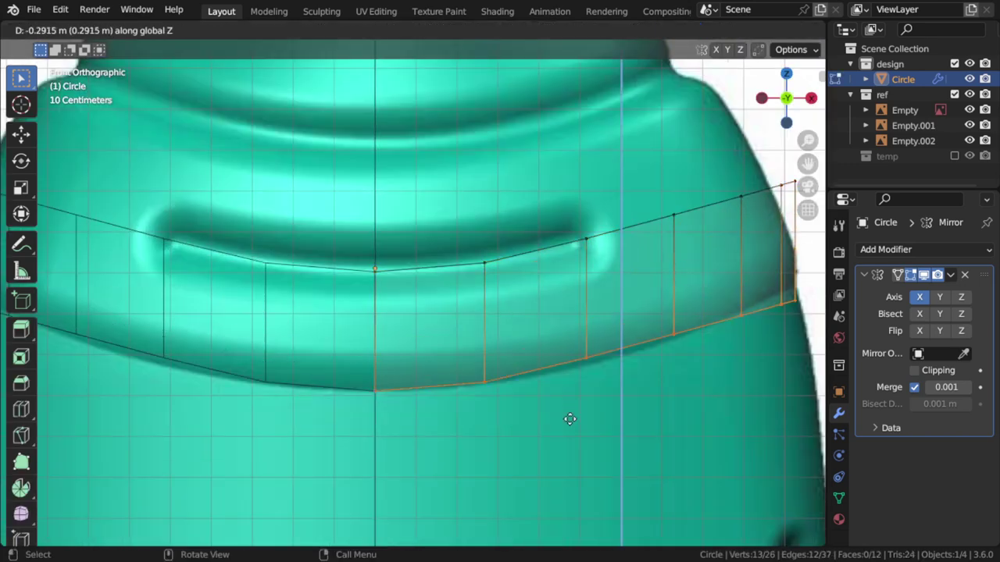
left_click(569, 419)
scroll(572, 284, "up", 2)
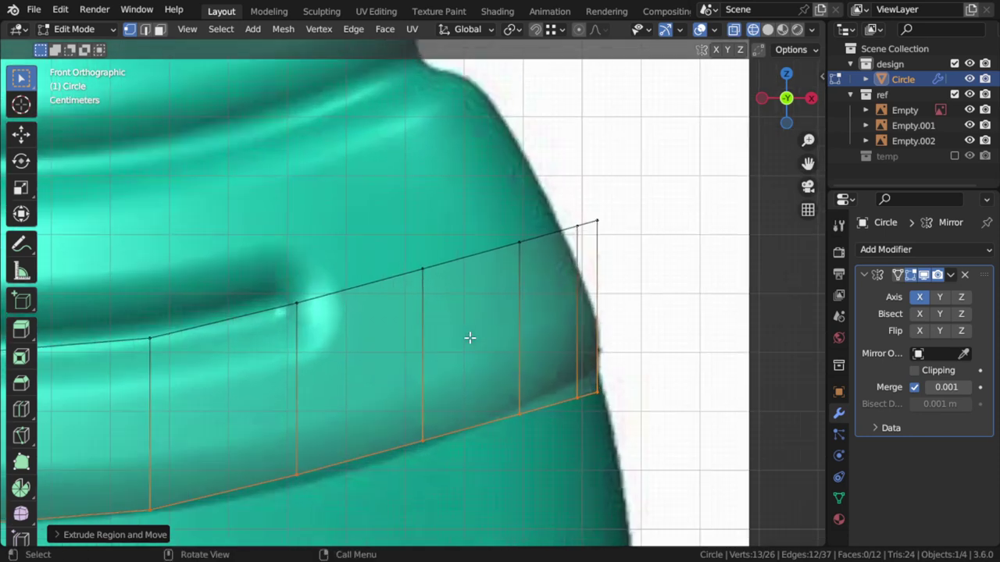
left_click(538, 233, "alt")
scroll(547, 242, "down", 2)
key("s")
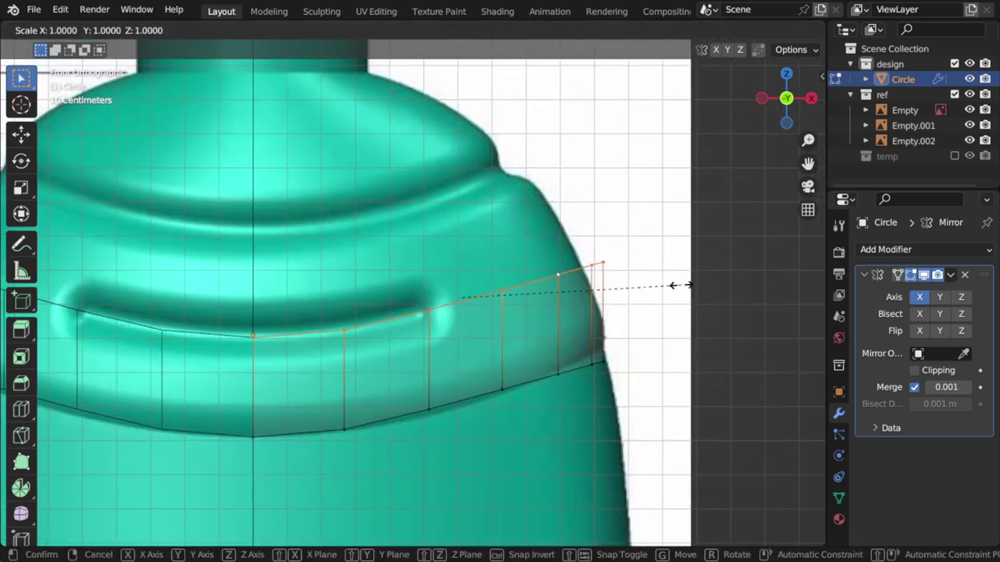
key("x")
key("Escape")
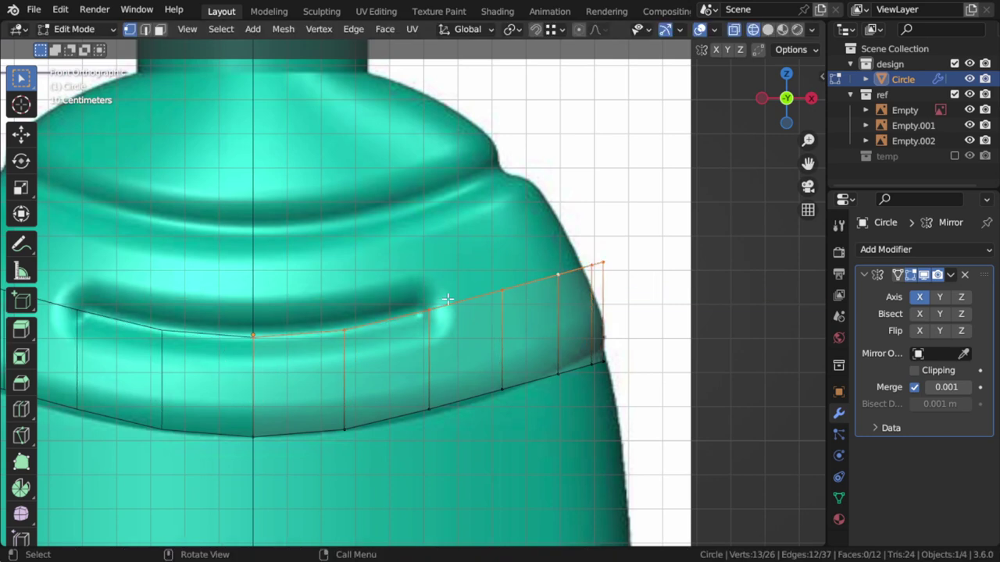
- Snap the 3D cursor to the centre vertex and scale the top edge along X around it
left_click(254, 337)
key("shift+s")
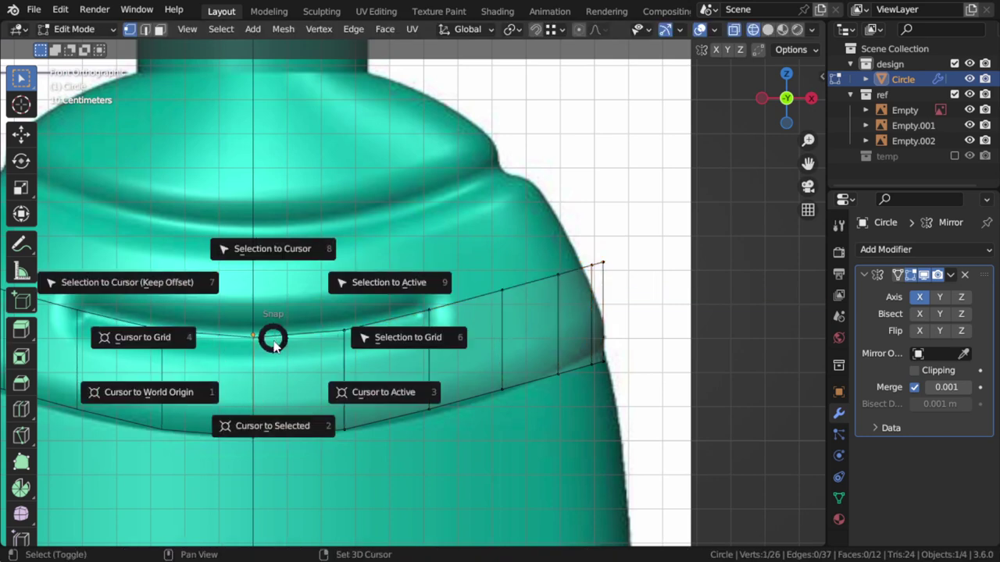
left_click(270, 425)
left_click(478, 299, "alt")
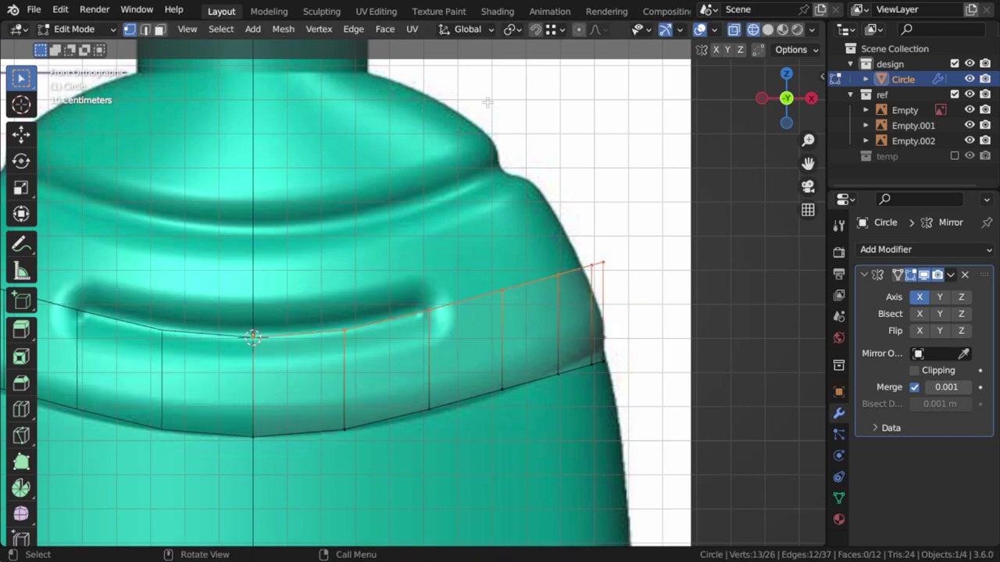
left_click(541, 35)
left_click(547, 62)
key("s")
key("x")
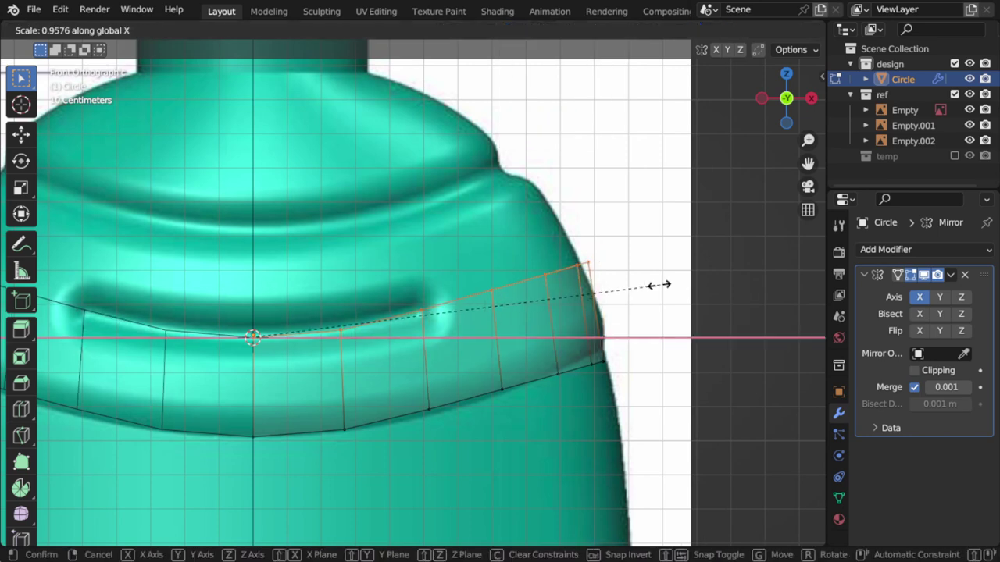
left_click(650, 286)
- Widen the strip's bottom edge slightly along X
left_click(585, 361, "alt")
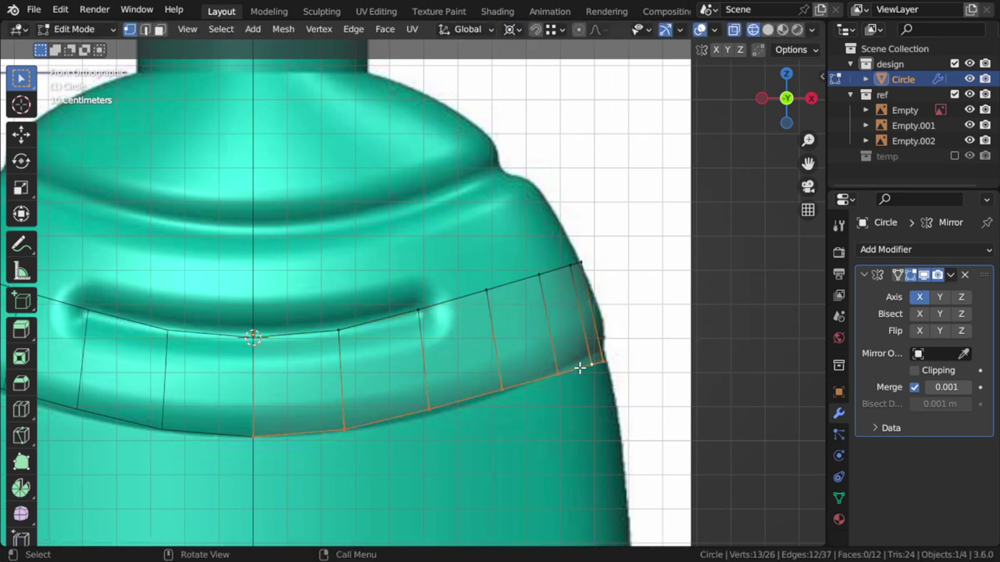
middle_click_drag(590, 351, 617, 327, "shift")
key("s")
key("x")
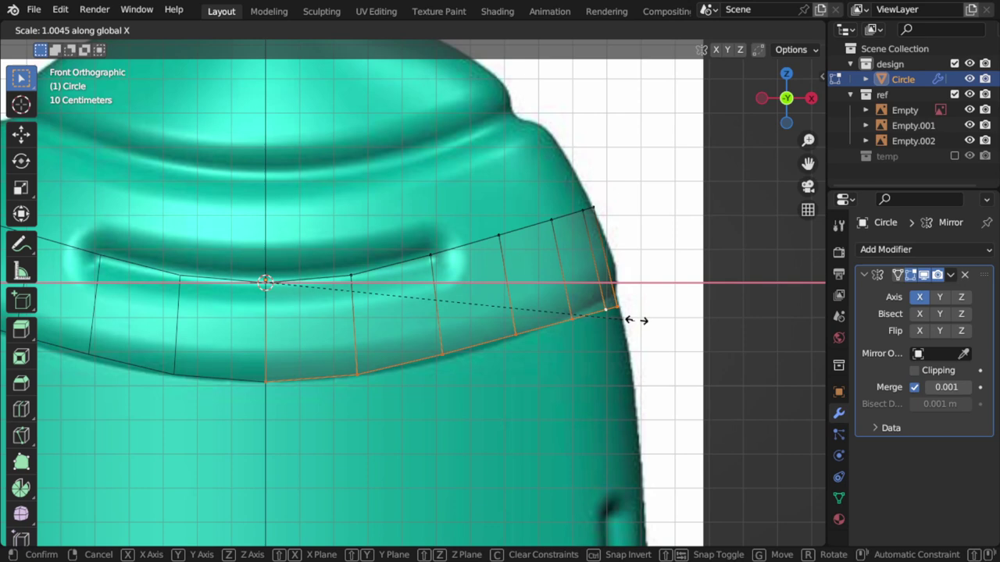
left_click(673, 315)
middle_click_drag(581, 337, 553, 293, "shift")
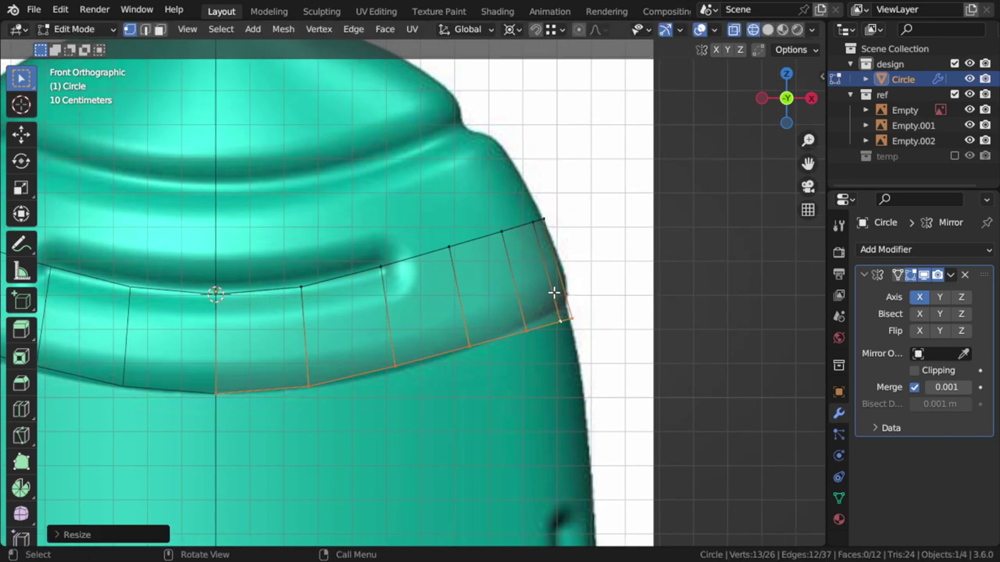
left_click(21, 244)
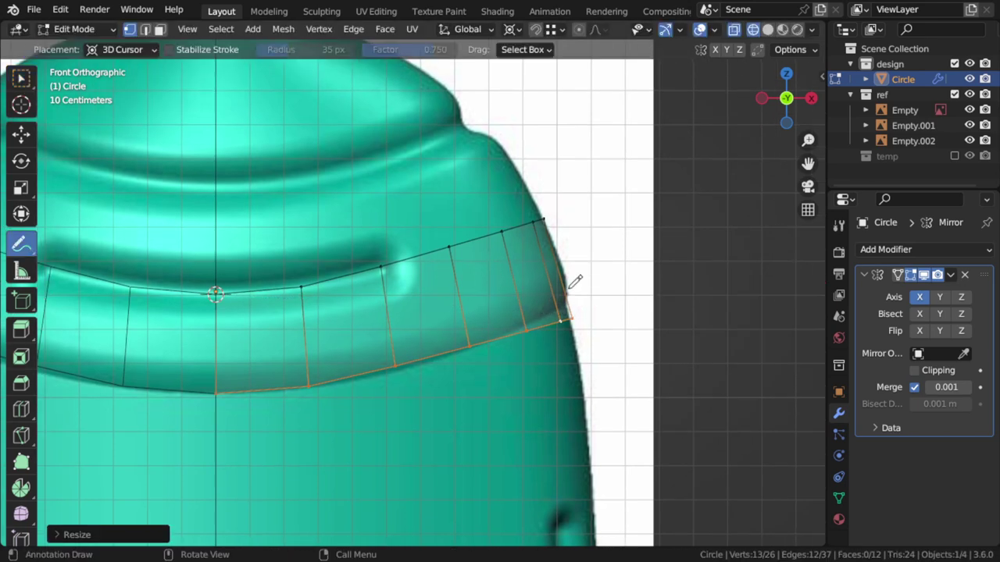
- Sketch an annotation guide line along the strip's lower edge, then delete it
left_click_drag(568, 292, 502, 326)
left_click_drag(218, 385, 217, 388)
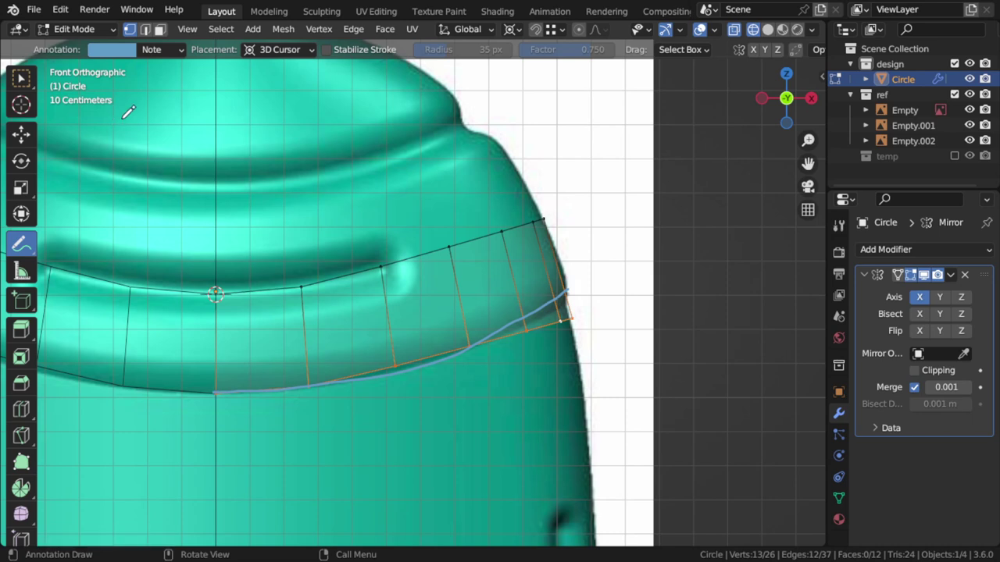
left_click(79, 29)
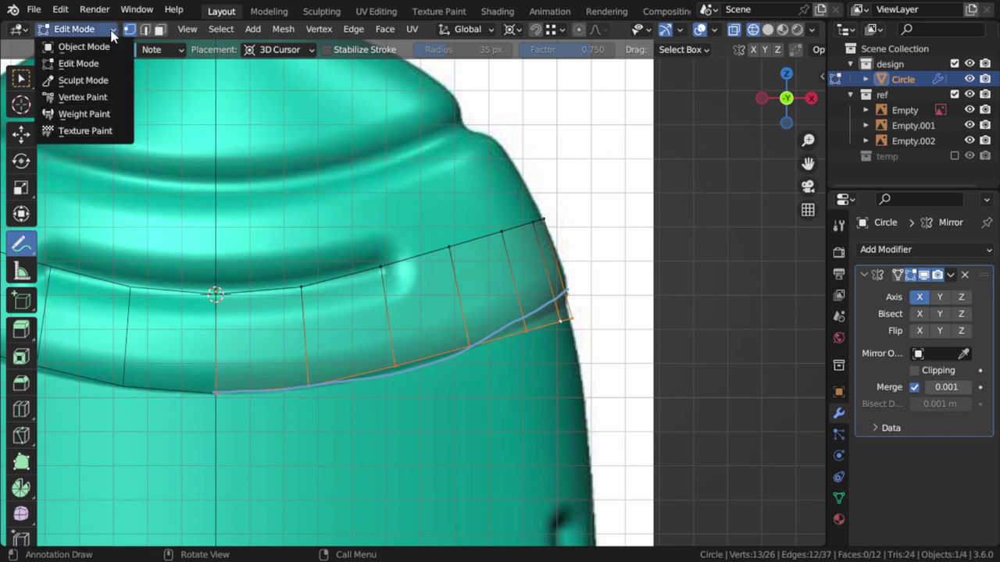
left_click(164, 49)
left_click(261, 114)
left_click_drag(21, 78, 78, 85)
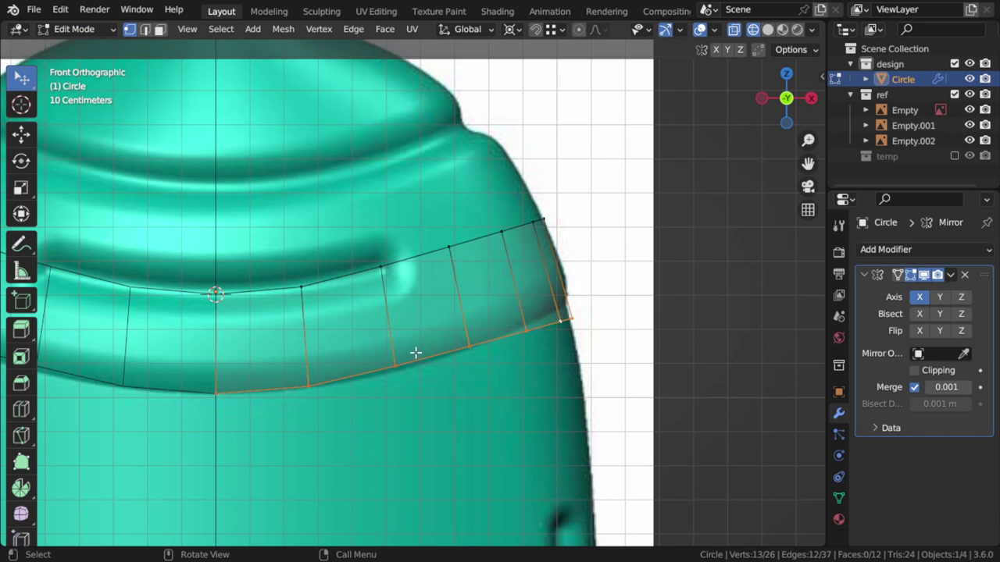
- Check the strip's bottom vertex by hiding and revealing it, then nudge it
scroll(415, 353, "up", 2)
key("alt+a")
scroll(456, 373, "up", 2)
key("a")
key("alt+a")
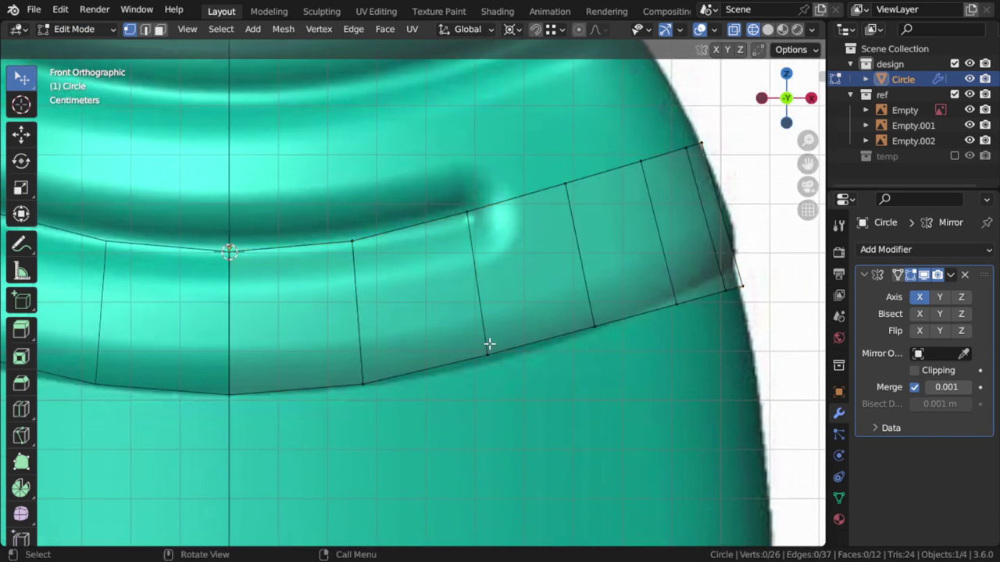
left_click(493, 351)
key("h")
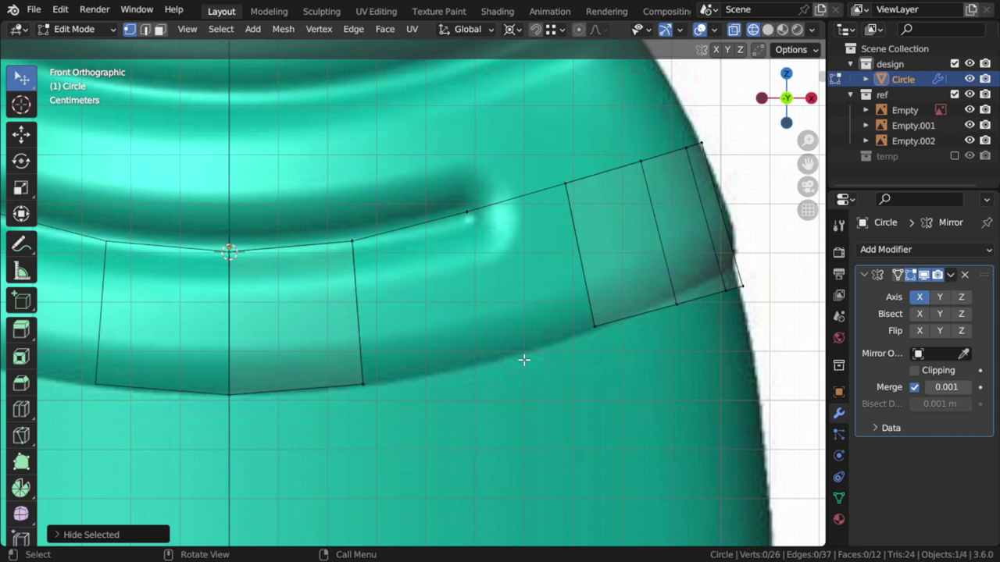
key("alt+h")
key("g")
left_click(531, 410)
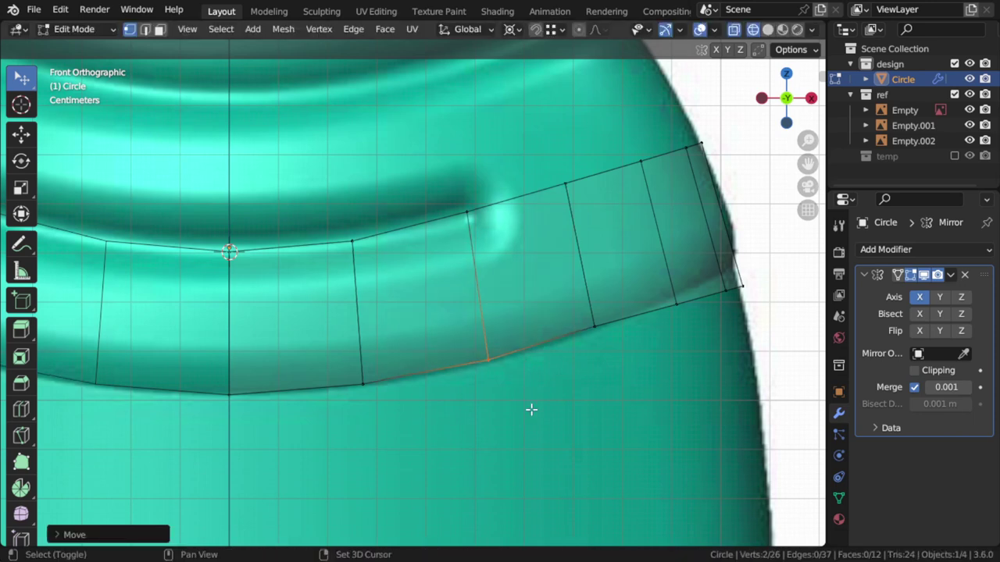
- Select a vertex on the strip's lower edge at the outer end, leaving it in place
middle_click_drag(532, 409, 351, 391, "shift")
key("a")
key("alt+a")
key("b")
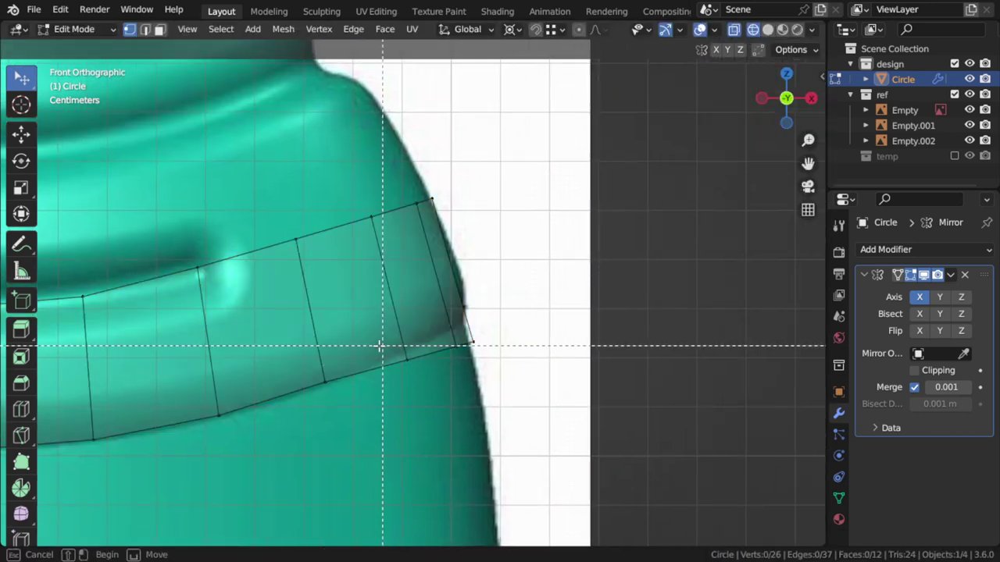
left_click_drag(381, 346, 308, 427)
key("g")
left_click(354, 405)
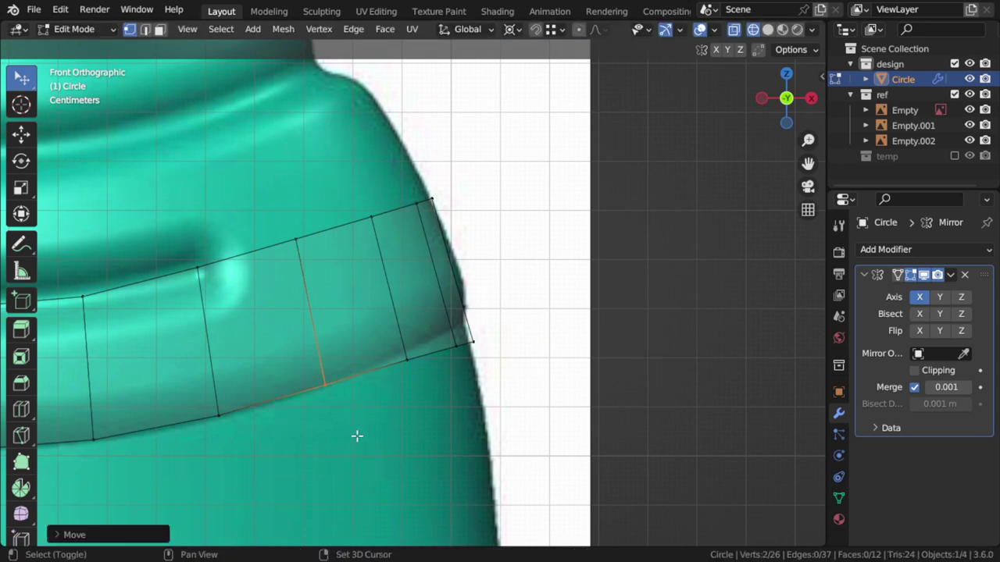
- Select the strip's outer end, change the pivot point, and tilt it
key("a")
key("alt+a")
left_click_drag(488, 333, 323, 420)
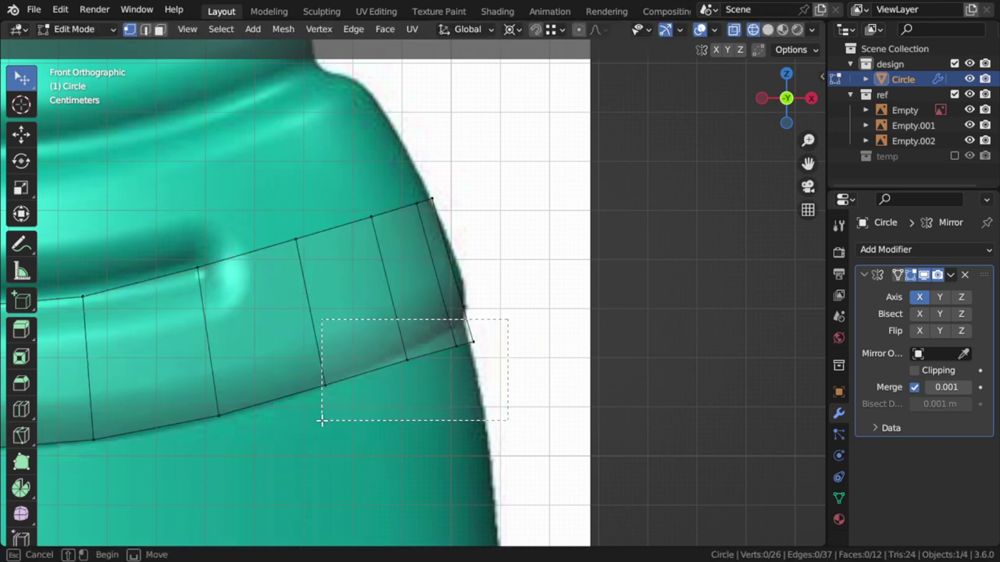
key("r")
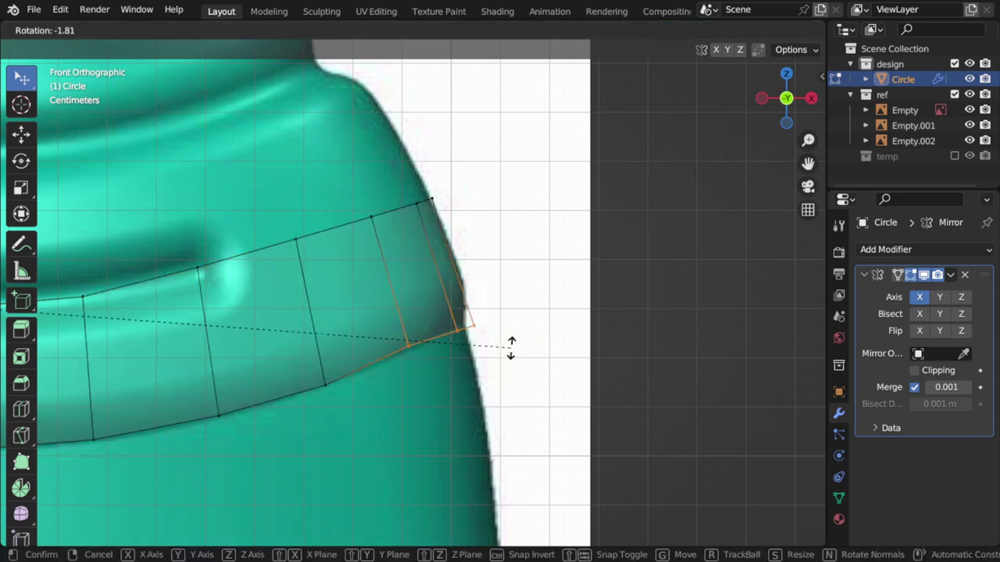
right_click(512, 348)
left_click(511, 29)
left_click(519, 45)
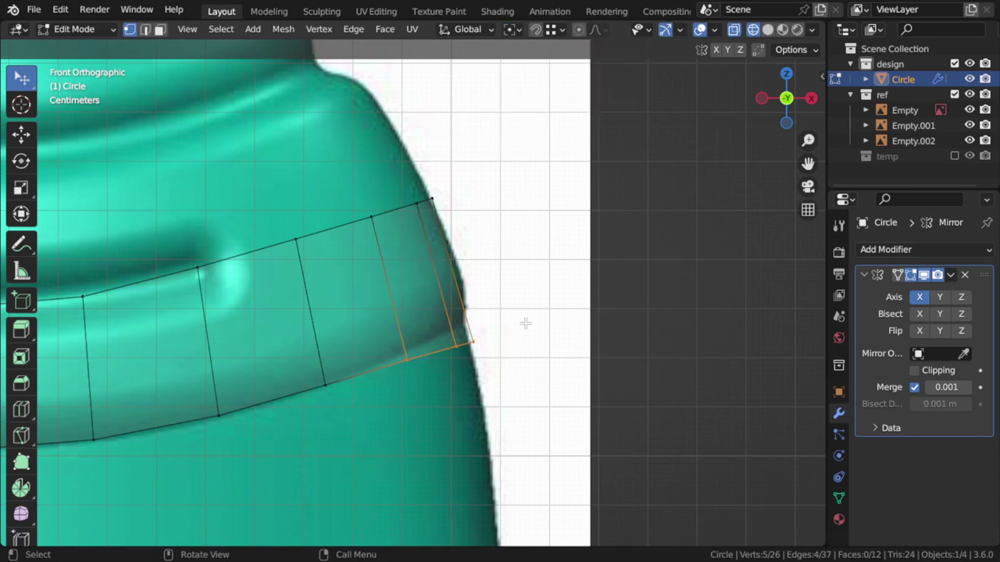
key("r")
left_click(539, 324)
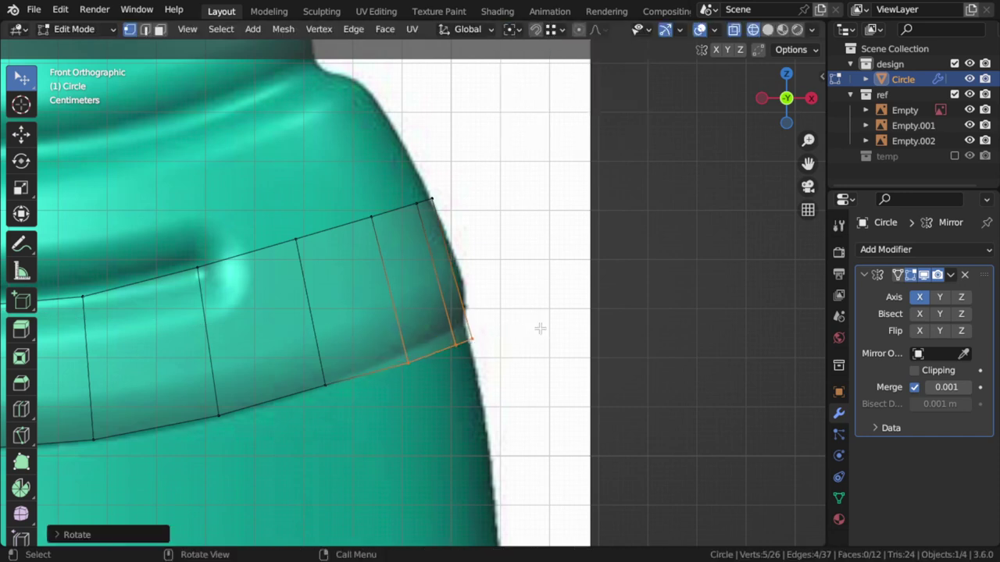
- Move, re-tilt and resize the outer end to follow the bottle's curved side
key("g")
left_click(498, 181)
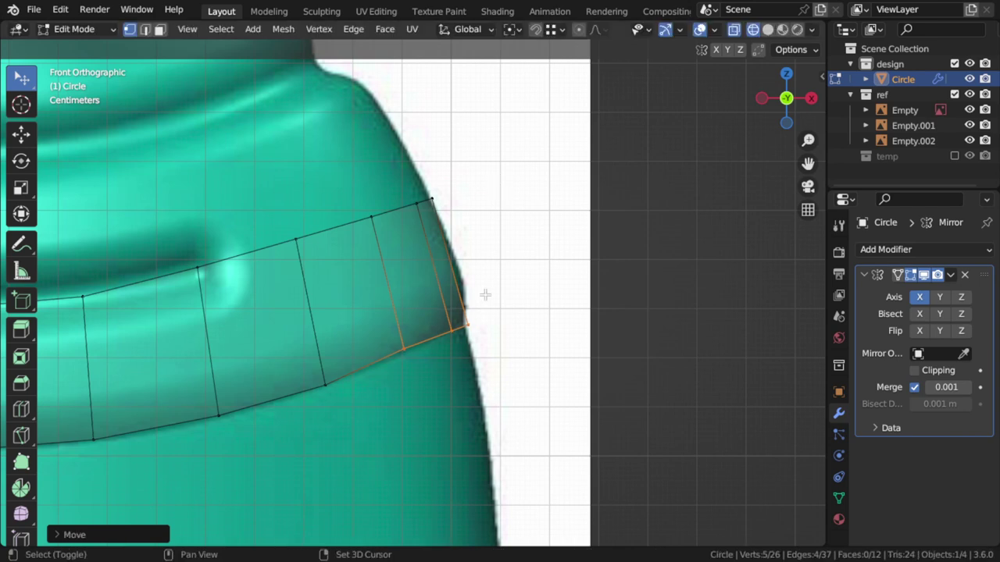
key("r")
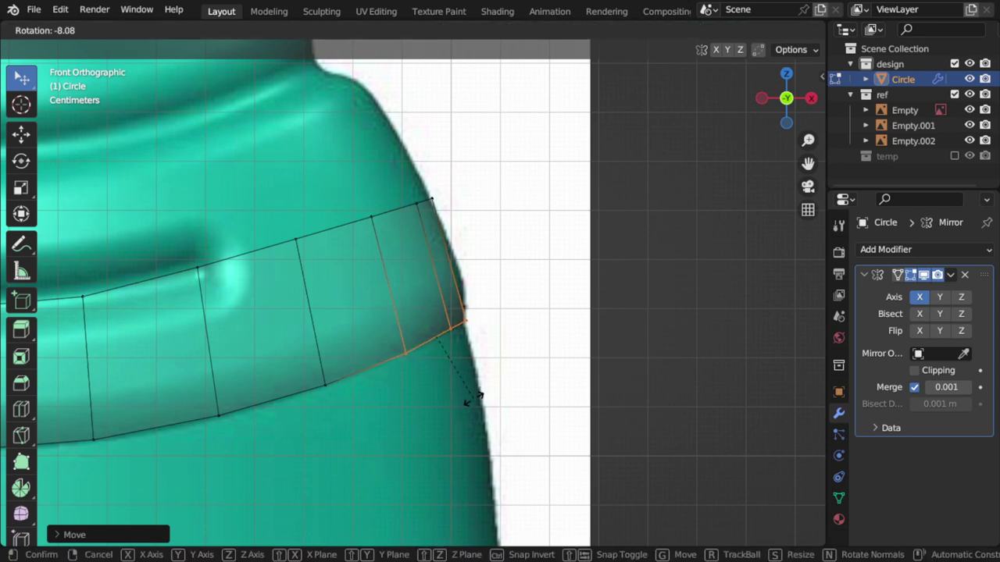
left_click(473, 399)
key("s")
left_click(515, 355)
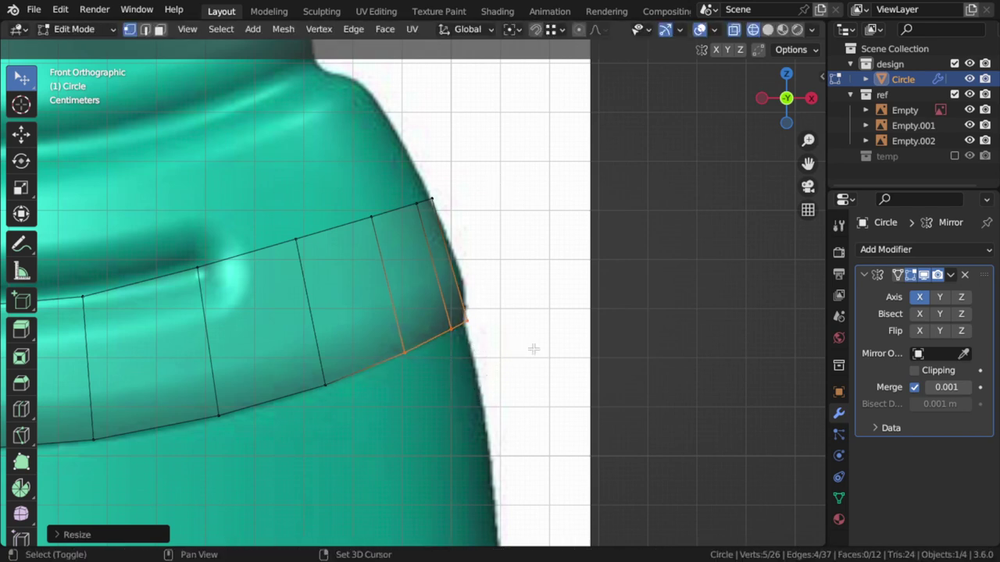
key("Tab")
key("KP_Decimal")
key("Tab")
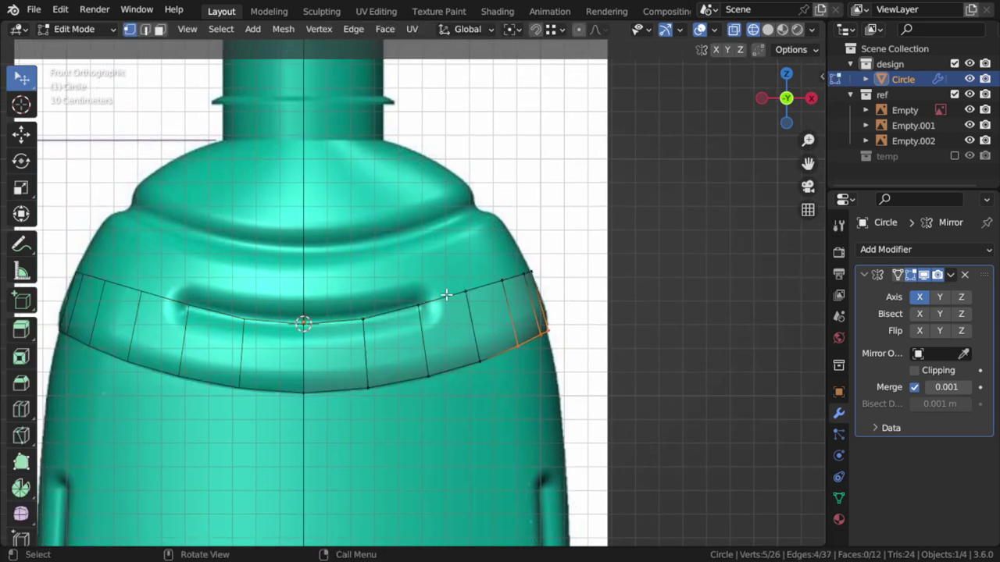
scroll(446, 305, "up", 2)
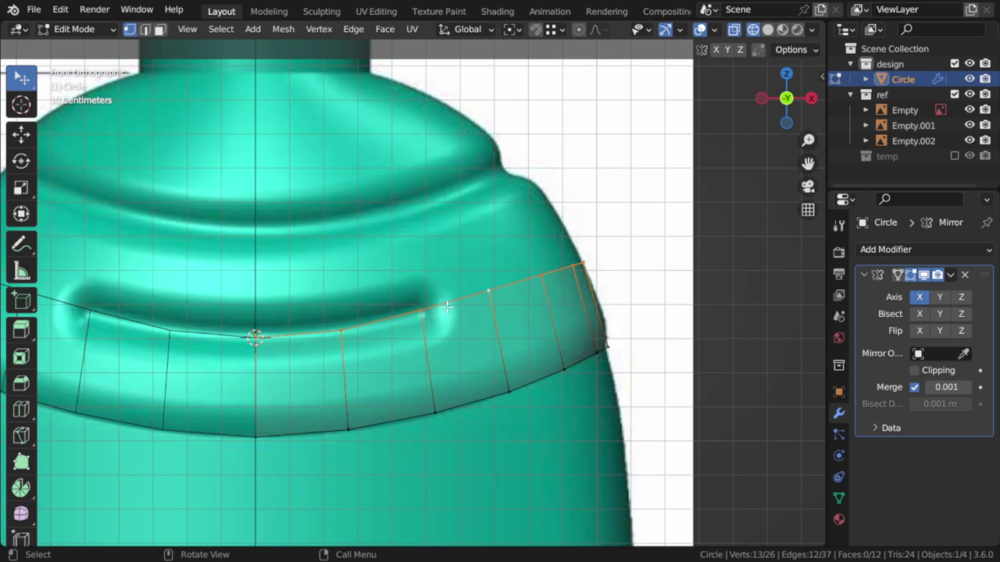
scroll(519, 315, "up", 2)
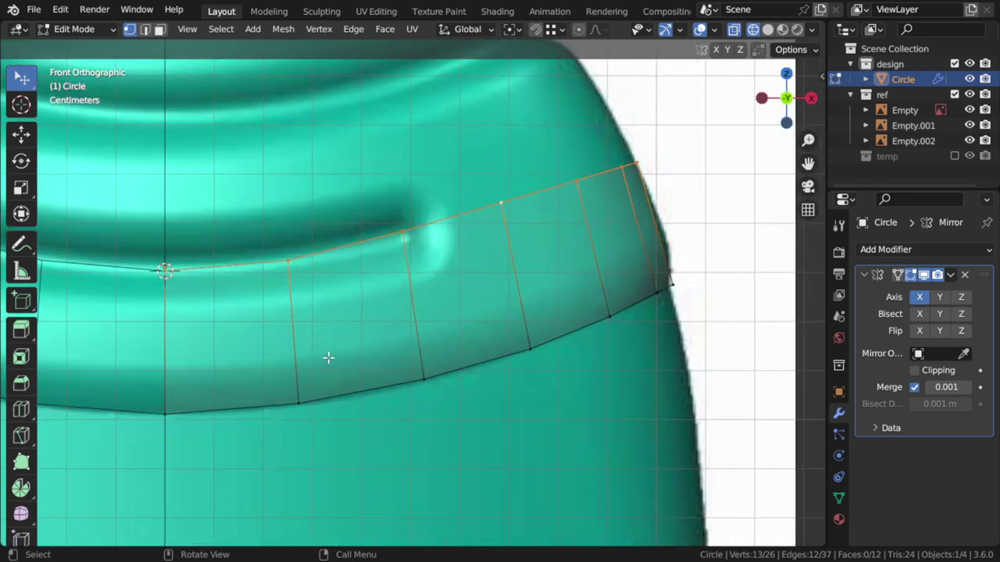
scroll(384, 358, "down", 3)
middle_click_drag(489, 279, 513, 254, "shift")
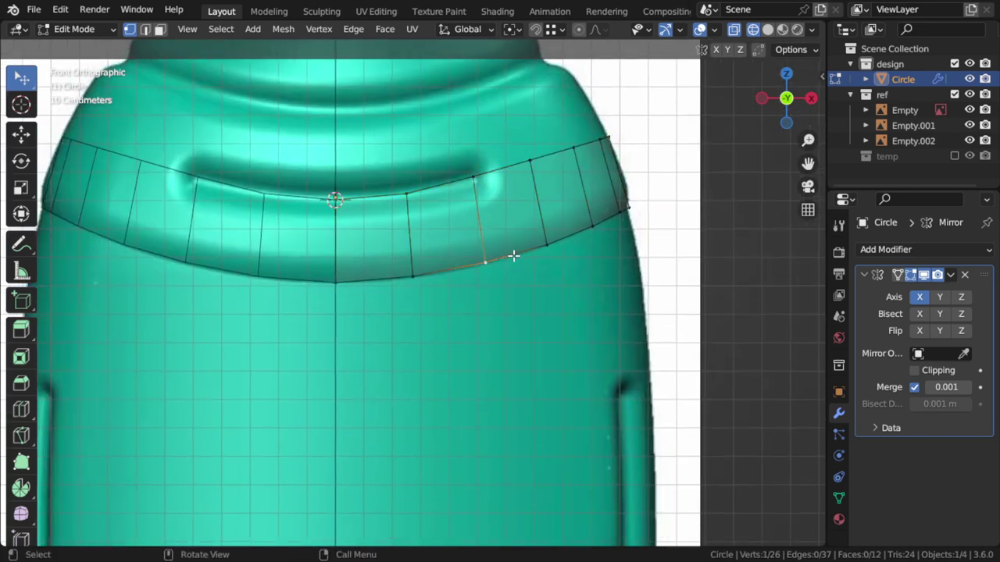
middle_click_drag(500, 315, 488, 302, "shift")
key("KP_3")
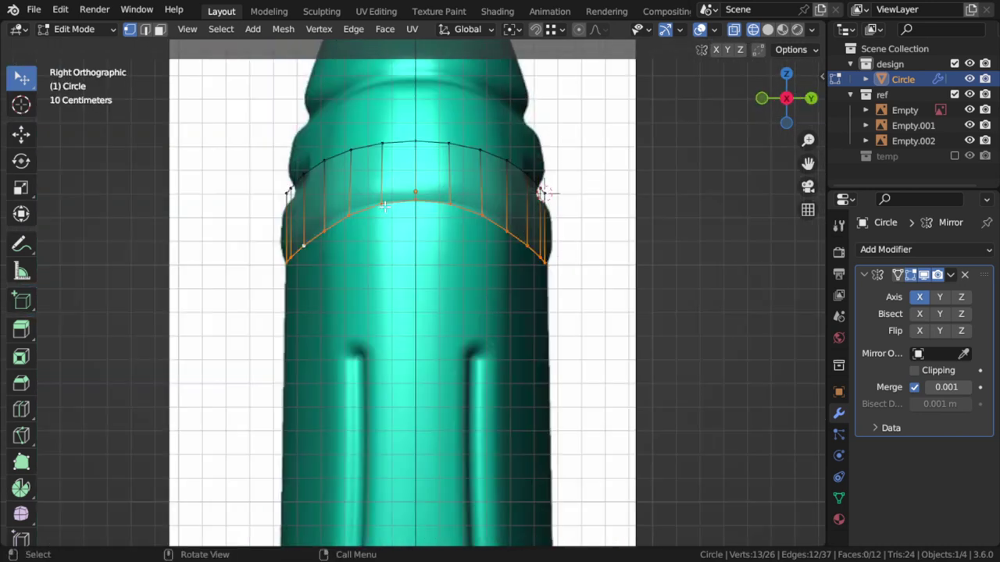
scroll(456, 248, "down", 2)
mouse_move(455, 248)
middle_mouse_down("shift")
mouse_move(475, 273)
mouse_move(468, 308)
mouse_move(478, 266)
mouse_move(503, 246)
middle_mouse_up("shift")
scroll(456, 297, "down", 3)
scroll(469, 308, "up", 1)
key("KP_1")
scroll(501, 247, "up", 1)
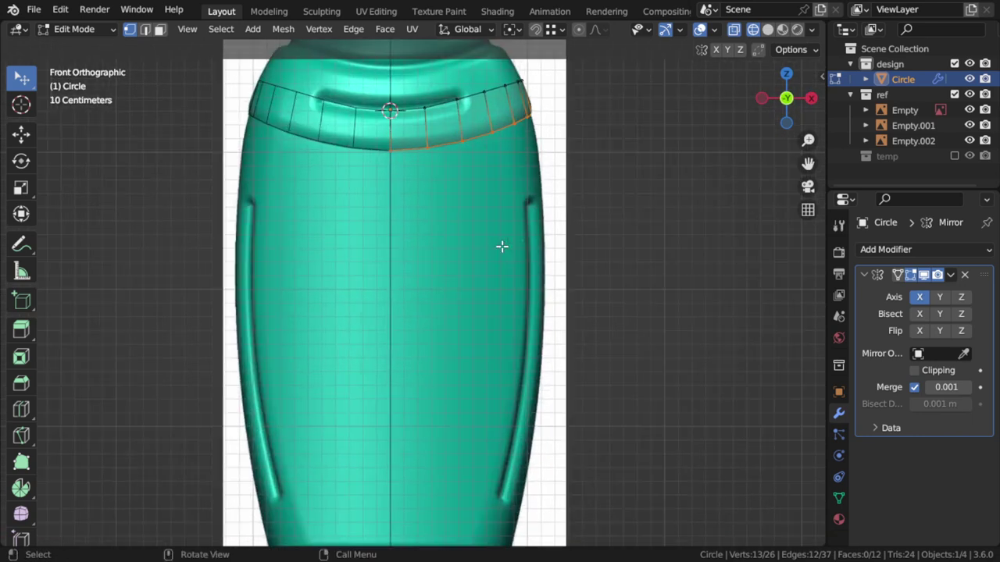
- Extrude the strip's lower edge down the bottle body
key("e")
key("z")
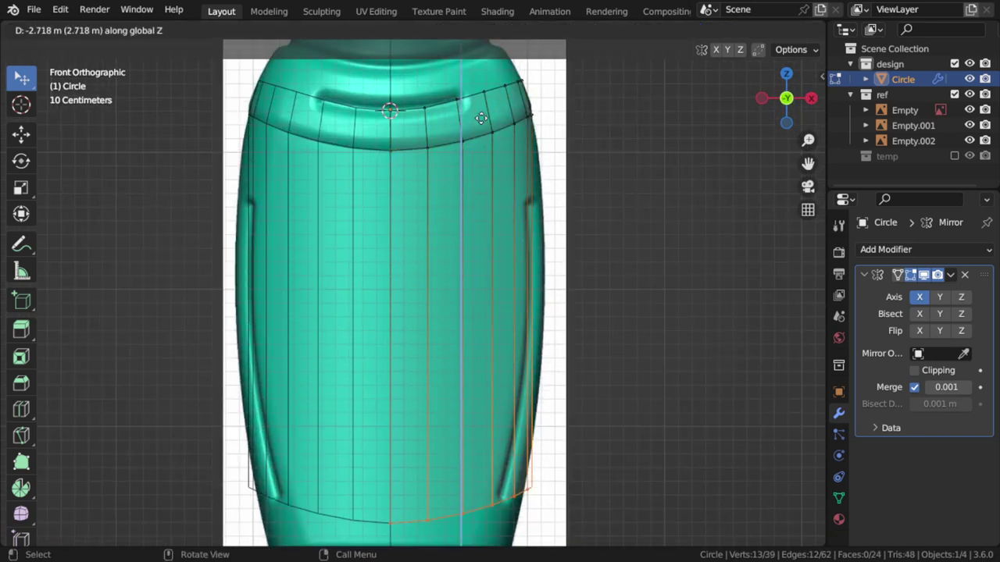
left_click(481, 118)
middle_click_drag(479, 123, 489, 42, "shift")
scroll(500, 268, "up", 2)
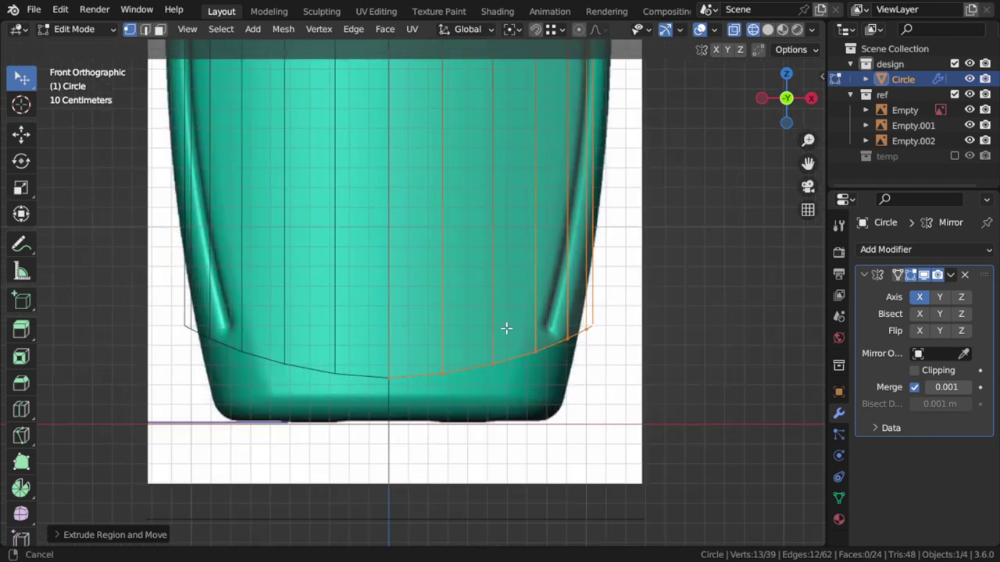
- Flatten the bottom edge with S Z 0 and lower it toward the base
key("s")
key("z")
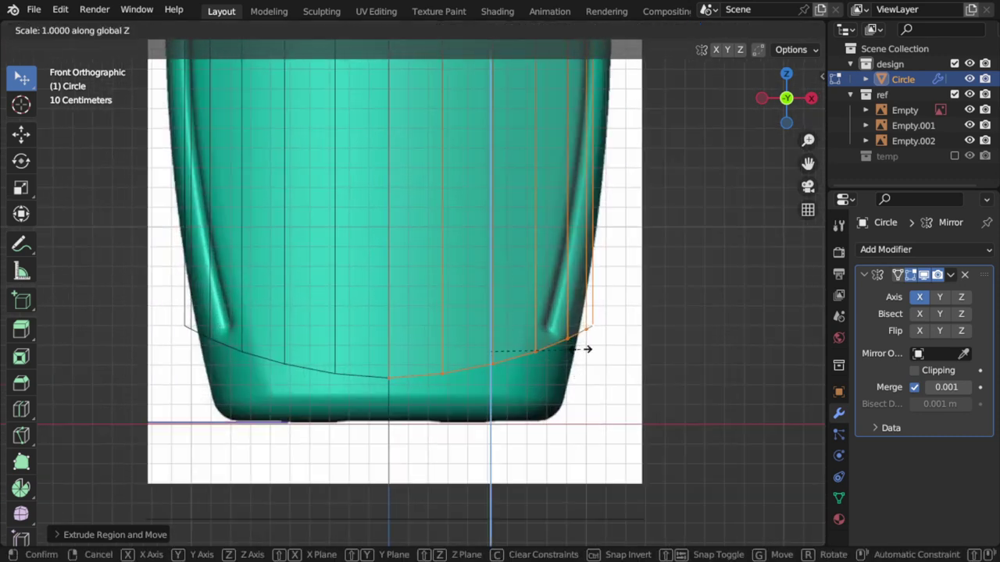
key("0")
key("Return")
key("g")
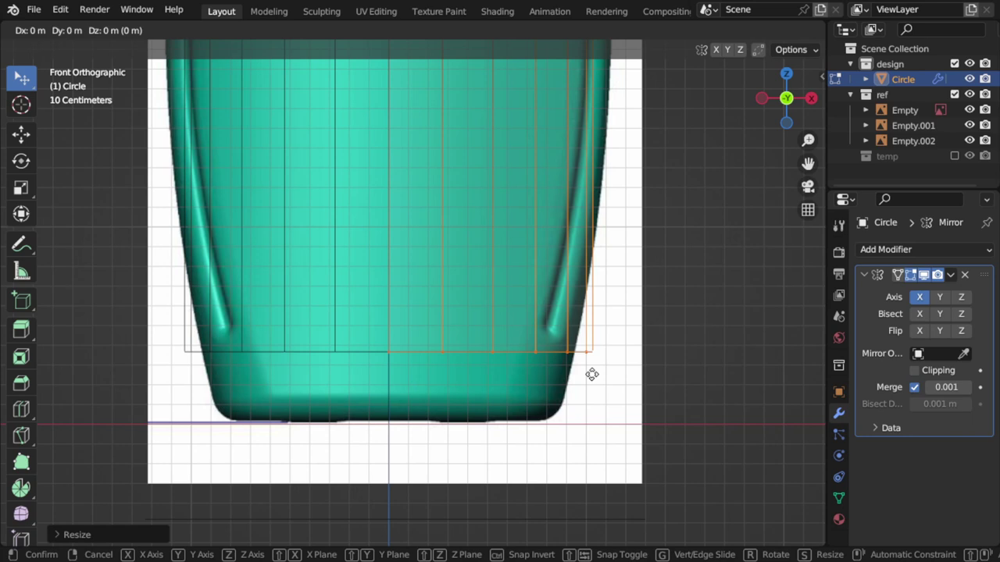
key("z")
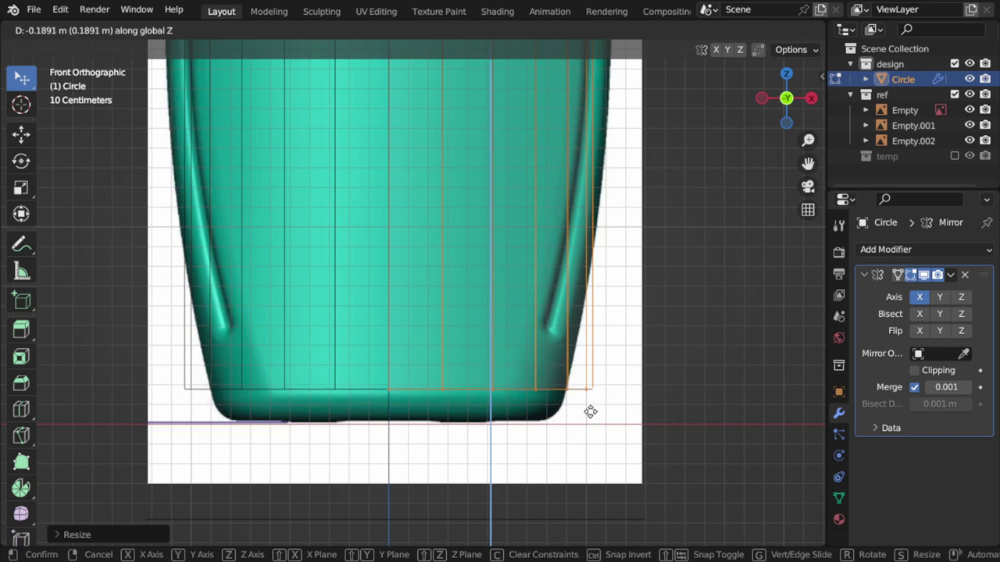
left_click(590, 412)
- Snap the 3D cursor to a bottom-edge vertex and set the pivot point to 3D Cursor
left_click(388, 394)
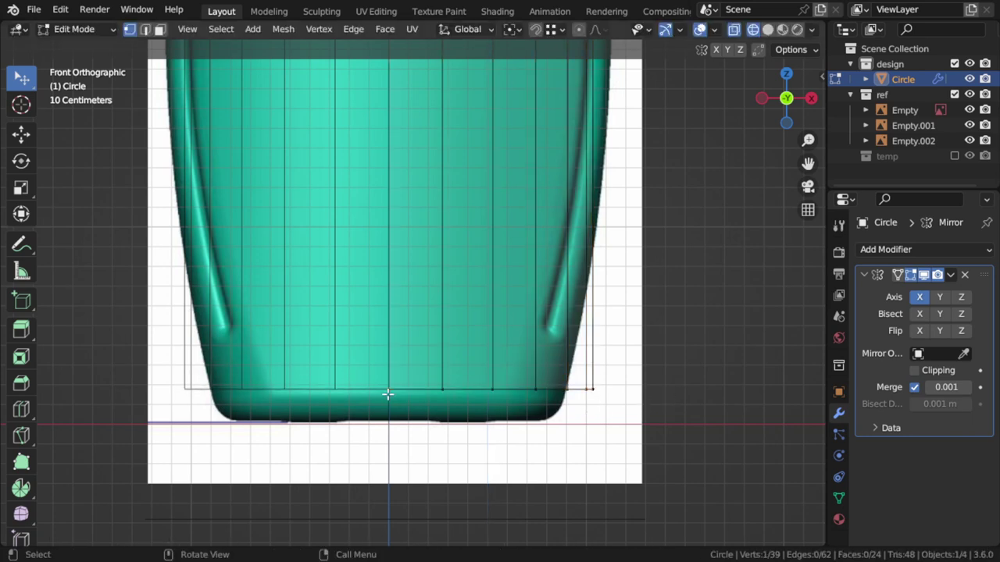
key("shift+s")
left_click(461, 402)
left_click(489, 386, "alt")
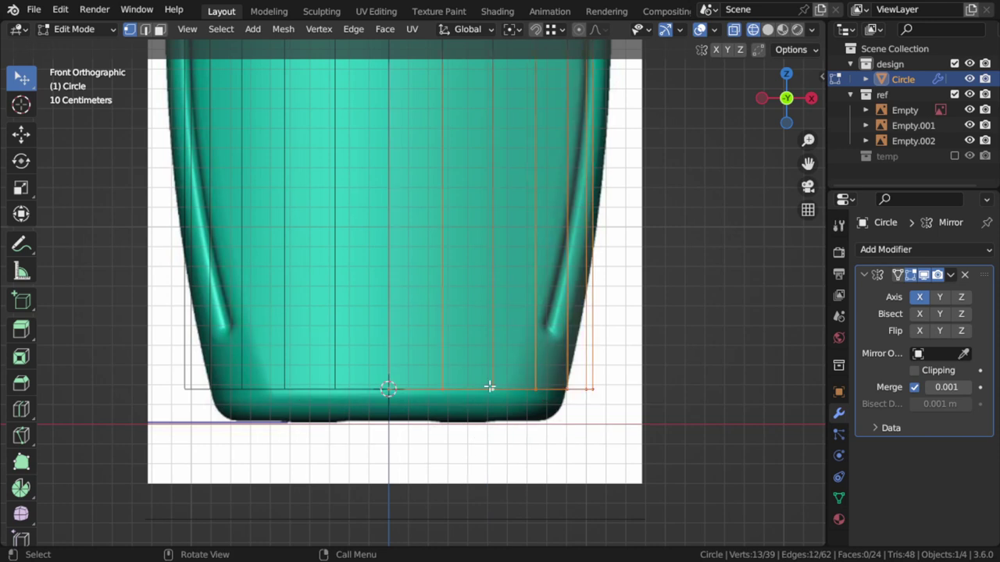
left_click(512, 29)
left_click(542, 63)
scroll(486, 190, "down", 4)
key("ctrl+r")
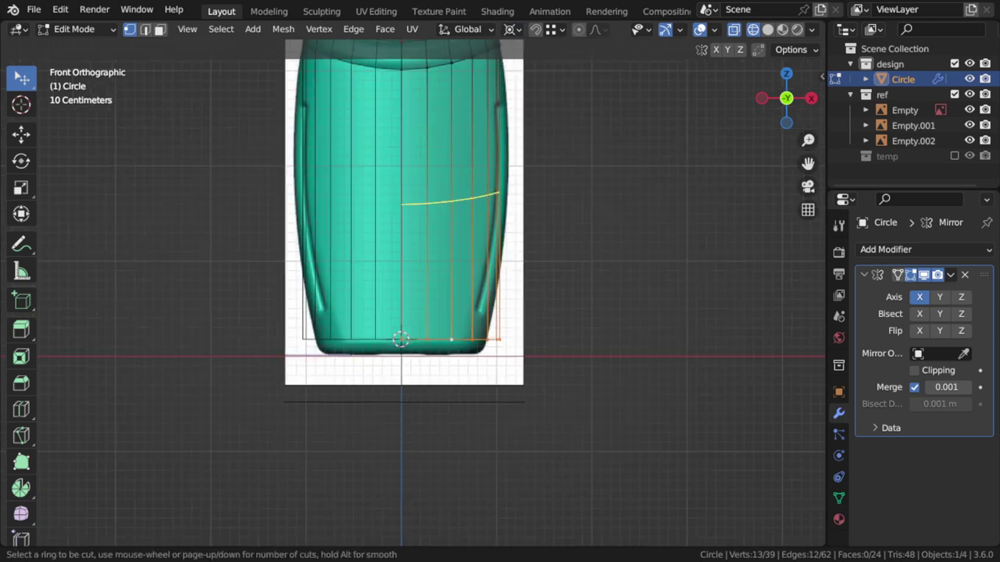
- Add a centred loop cut and widen the bottom loop along X
left_click(492, 197)
right_click(500, 344)
scroll(513, 355, "up", 2)
key("s")
key("x")
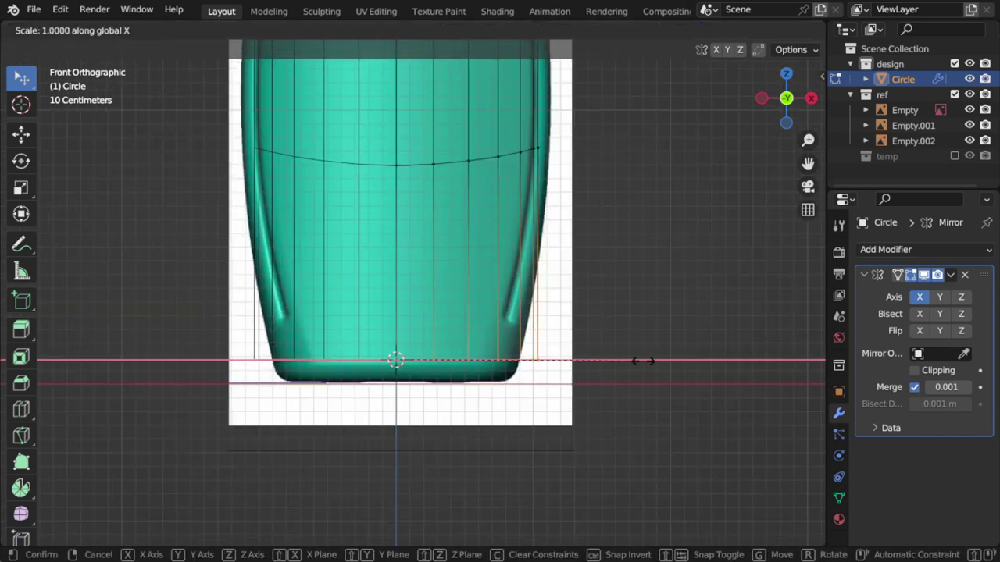
left_click(609, 357)
- Widen the middle horizontal loop along X to match the reference outline
middle_click_drag(610, 357, 497, 354, "shift")
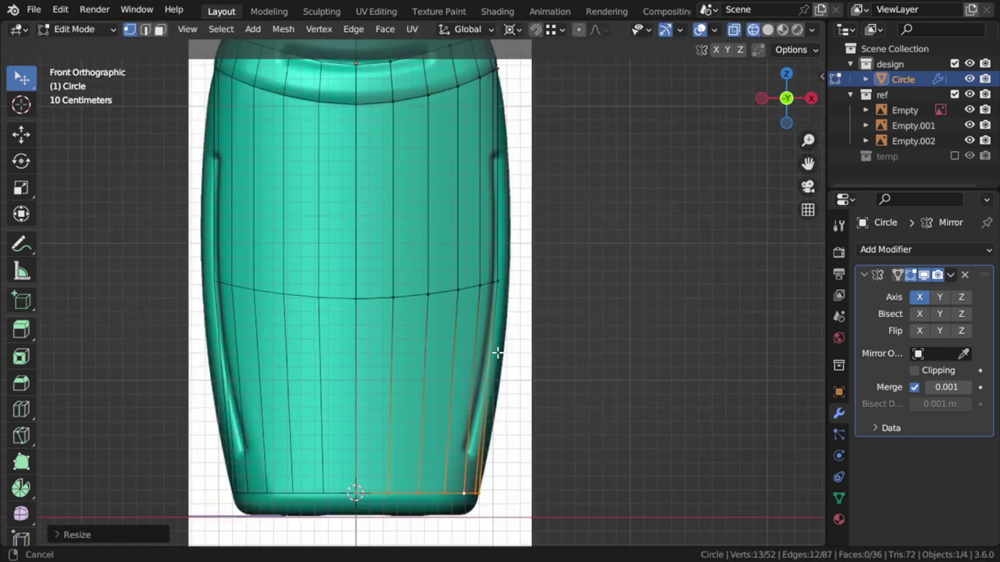
scroll(497, 353, "up", 3)
left_click(494, 318, "alt")
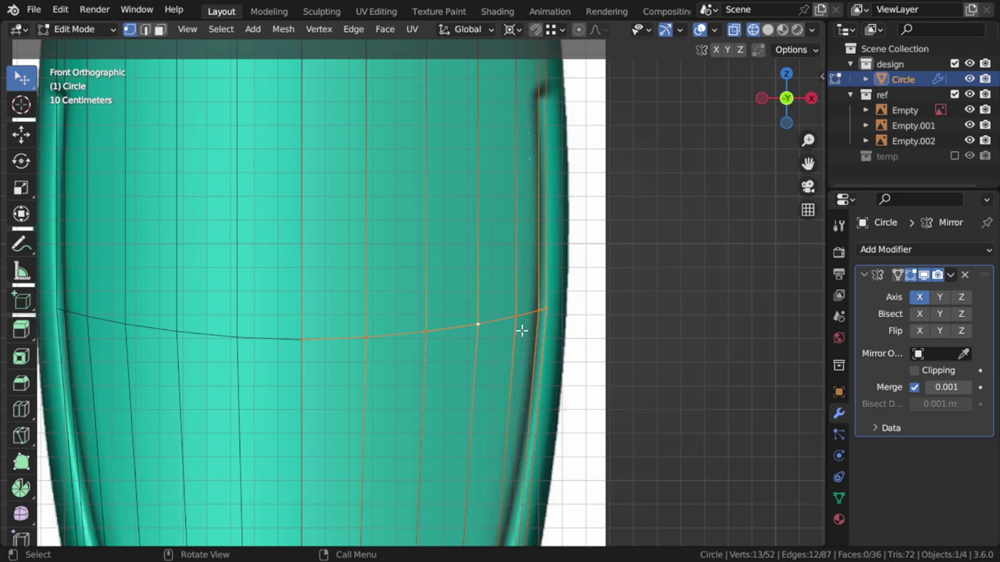
key("s")
key("x")
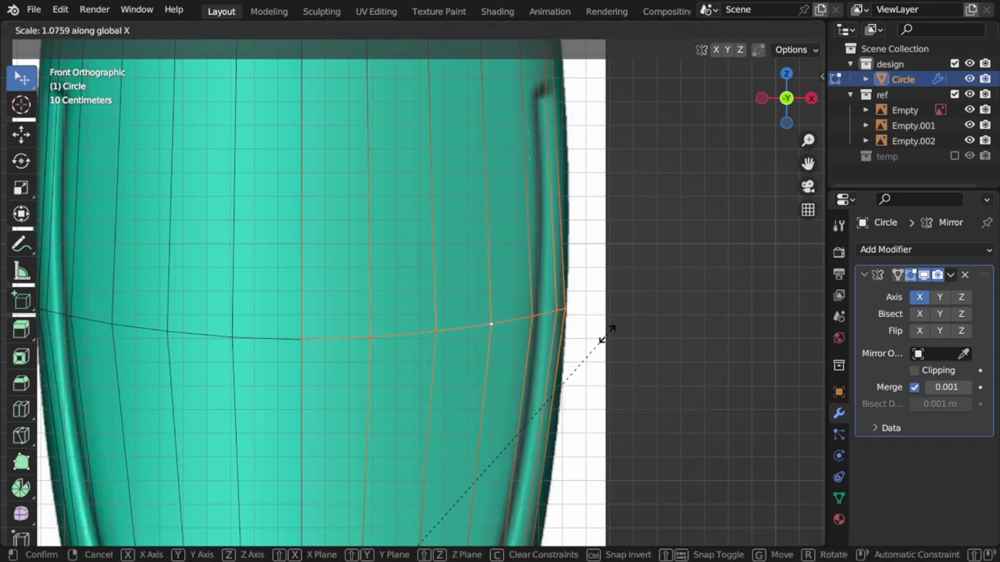
left_click(609, 334)
key("s")
key("x")
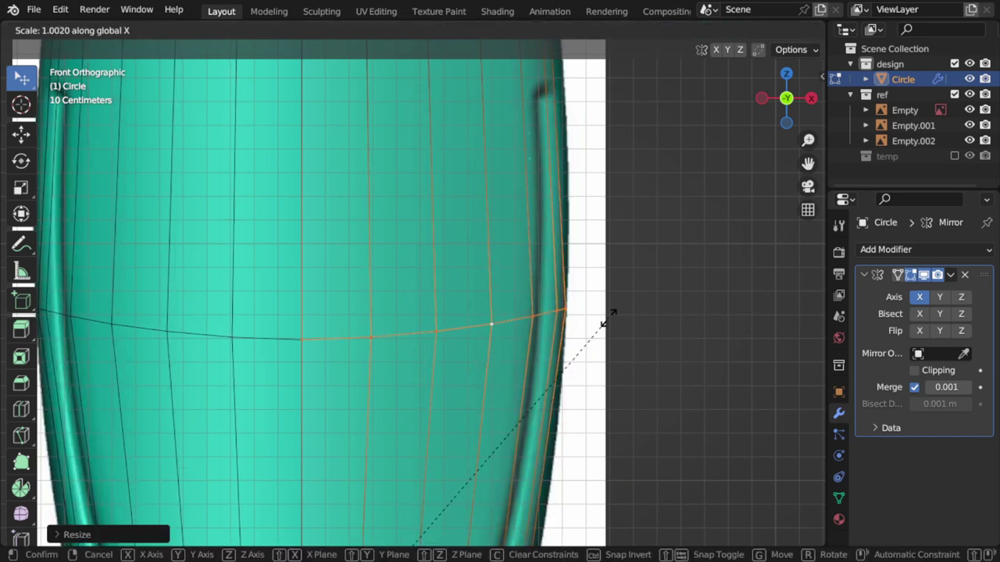
left_click(613, 318)
scroll(508, 269, "down", 2)
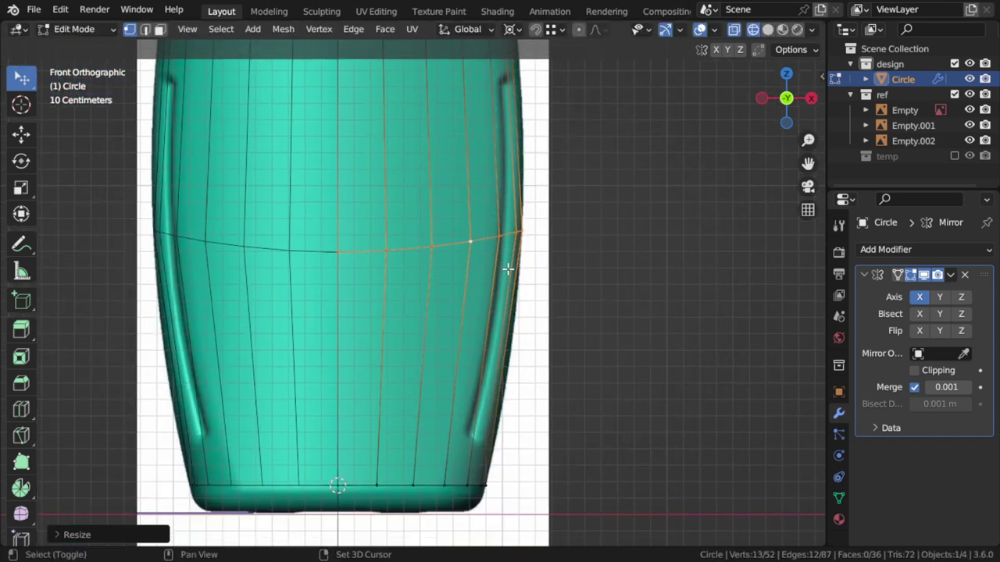
scroll(508, 270, "up", 1)
- Start a new ring cut while checking the bottle in side and front views
key("ctrl+r")
scroll(498, 322, "down", 2)
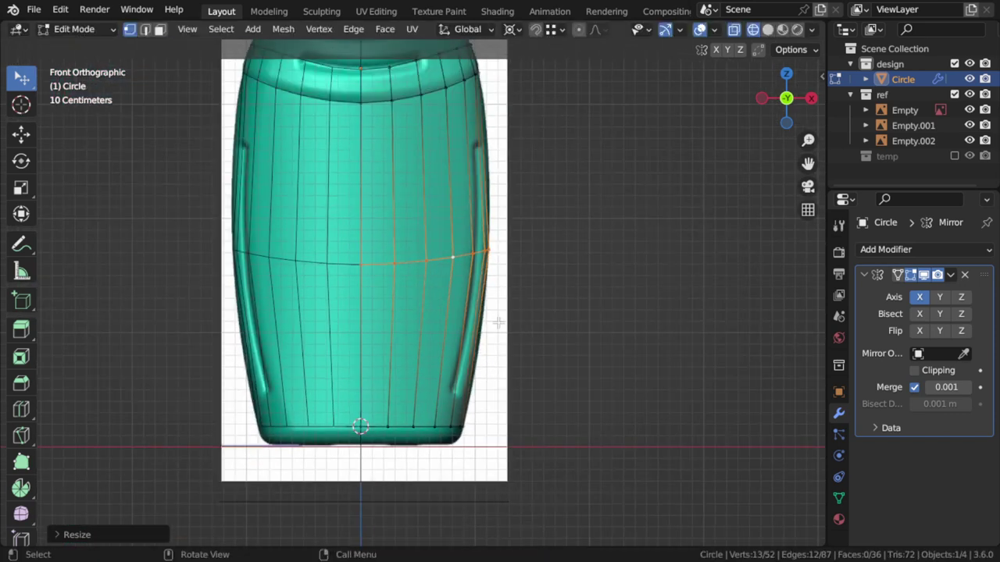
key("KP_3")
scroll(498, 324, "up", 2)
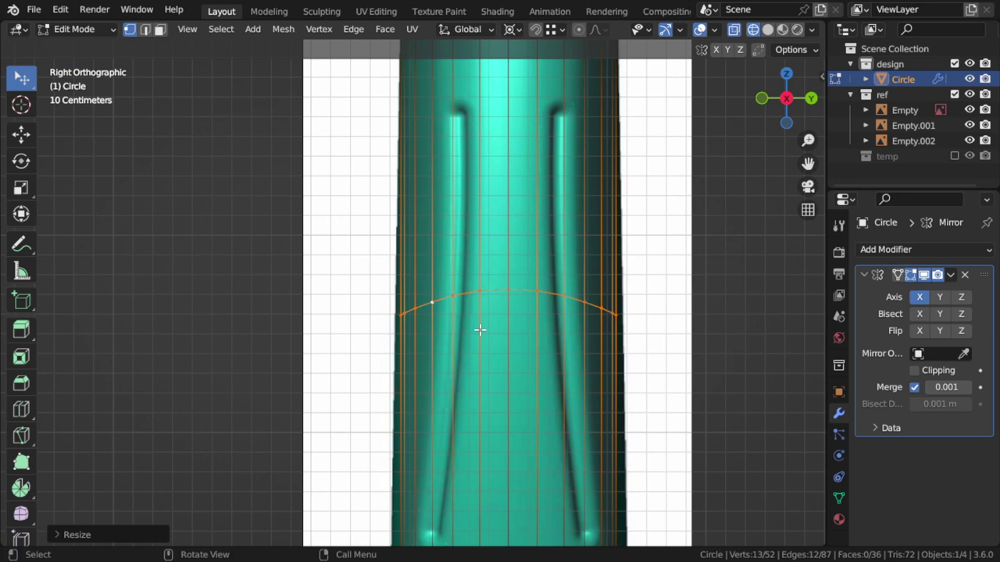
scroll(480, 330, "down", 2)
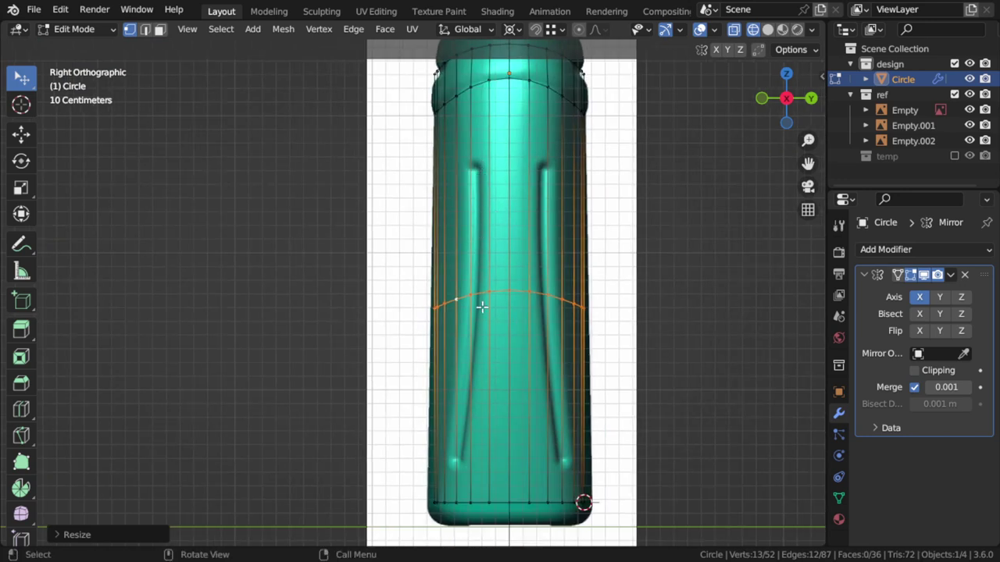
scroll(495, 432, "down", 4)
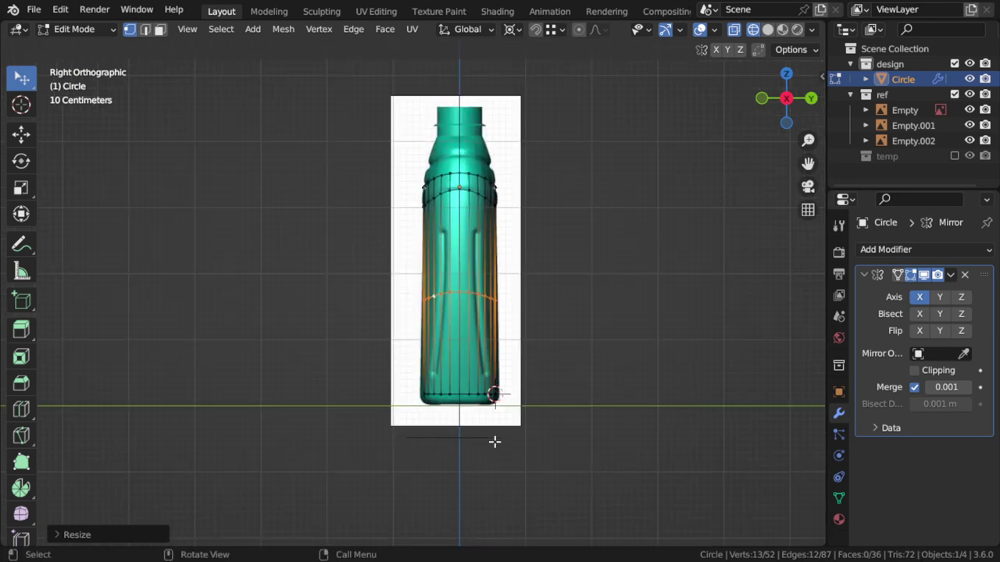
key("KP_1")
scroll(494, 441, "up", 3)
scroll(495, 440, "up", 2)
scroll(484, 394, "up", 2)
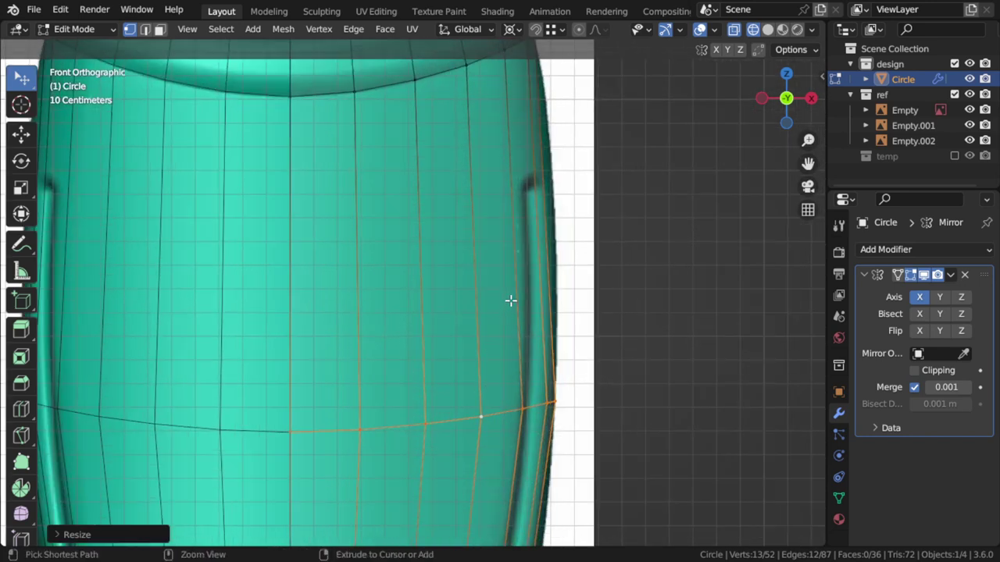
- Slide the new ring higher on the body and widen it along X to the outline
key("g")
key("g")
left_click(542, 207)
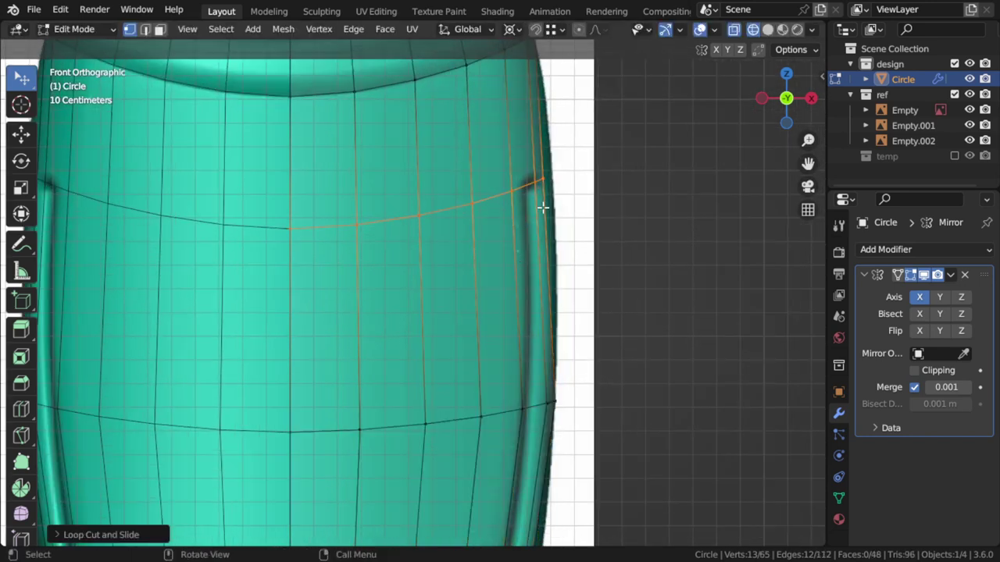
key("g")
key("g")
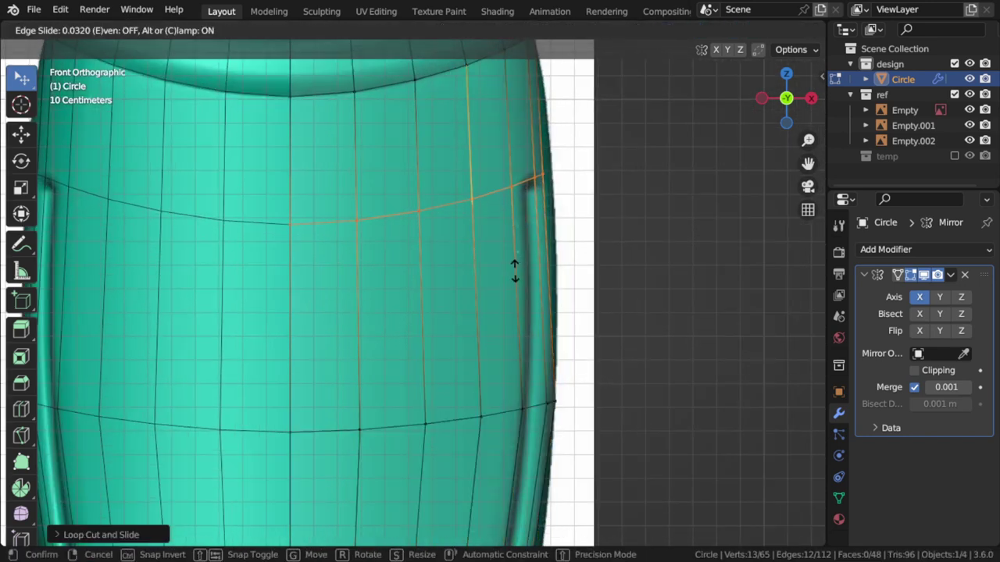
left_click(515, 225)
key("ctrl+z")
key("ctrl+shift+z")
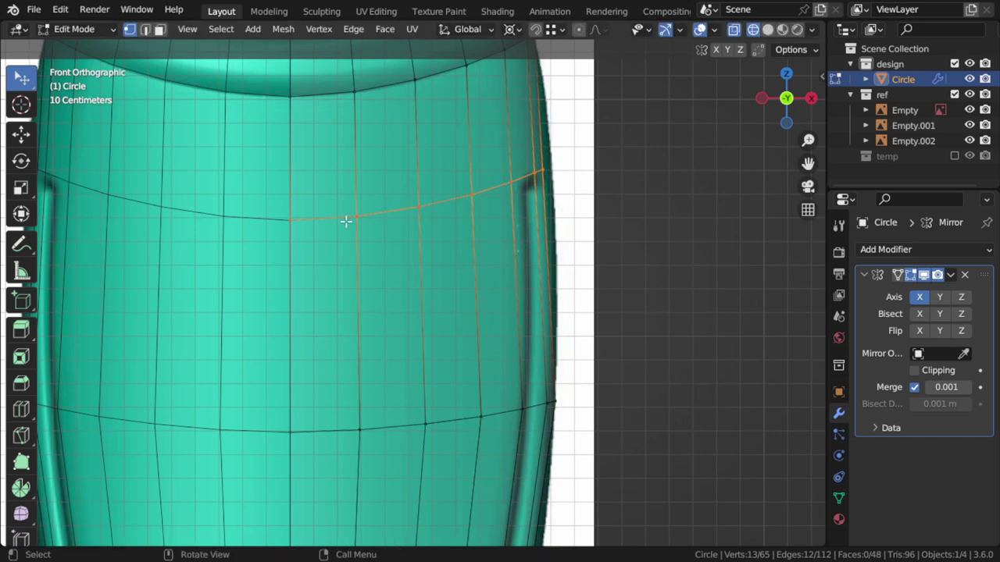
key("s")
key("x")
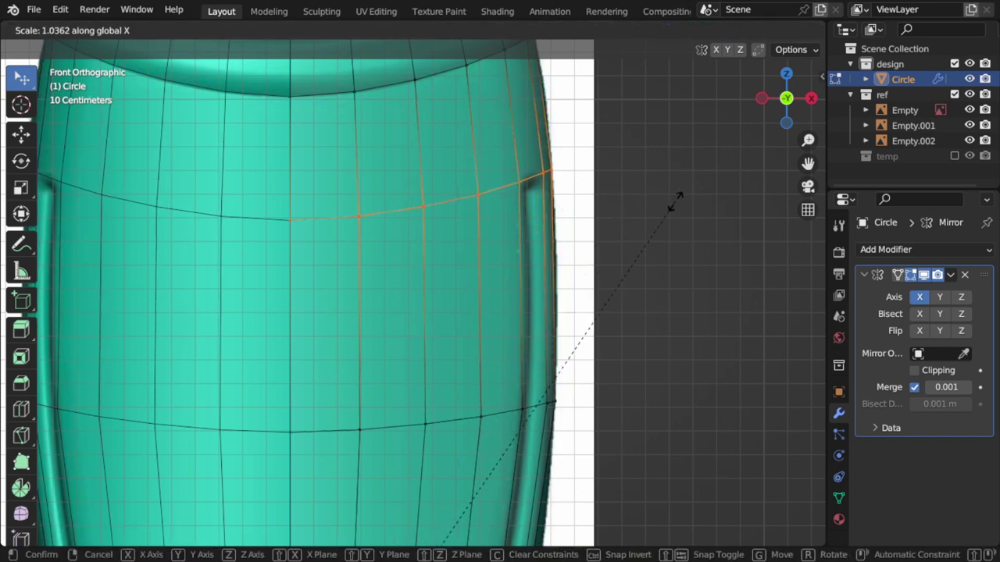
left_click(676, 202)
scroll(473, 292, "down", 3)
scroll(474, 300, "down", 2)
- Cut a ring in the lower body, slide it toward the base, and widen it along X
key("ctrl+r")
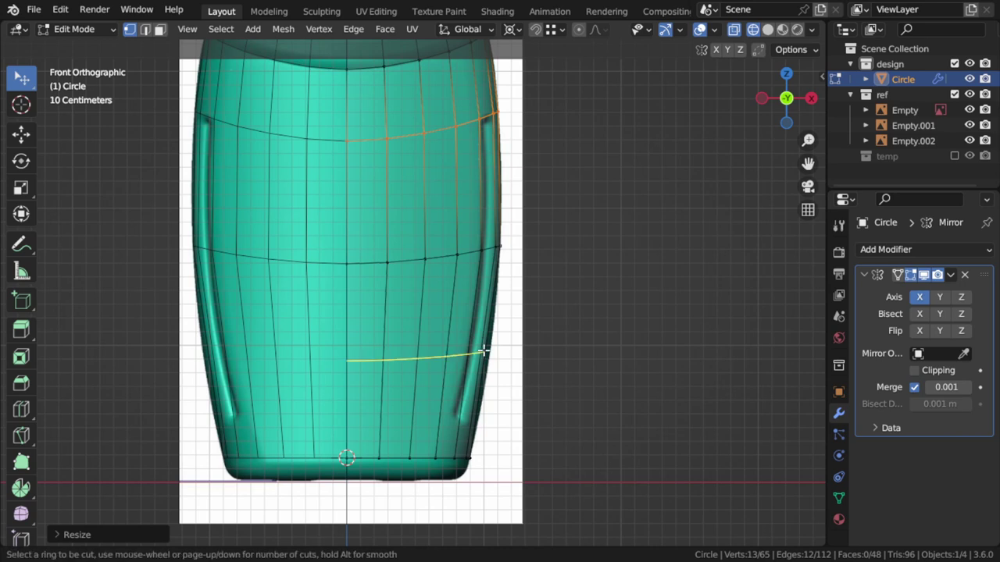
left_click(476, 351)
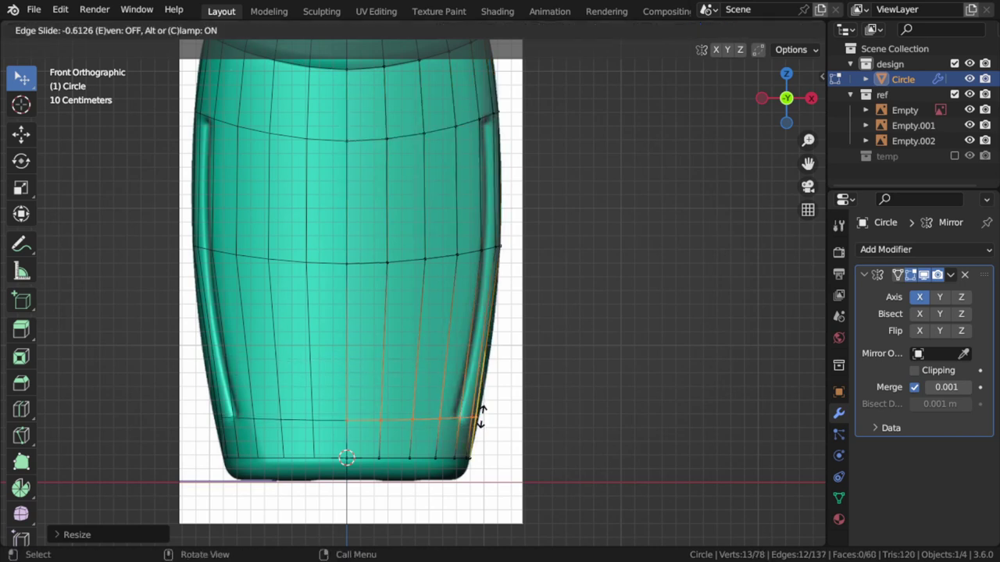
left_click(479, 388)
middle_click_drag(480, 387, 408, 295, "shift")
scroll(423, 297, "up", 4)
key("s")
key("x")
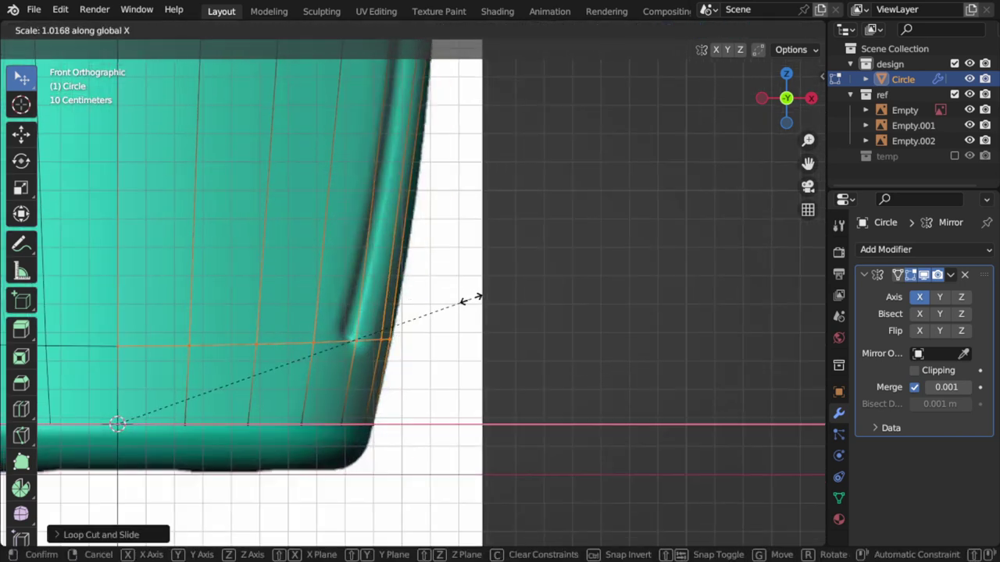
left_click(453, 279)
scroll(422, 313, "down", 2)
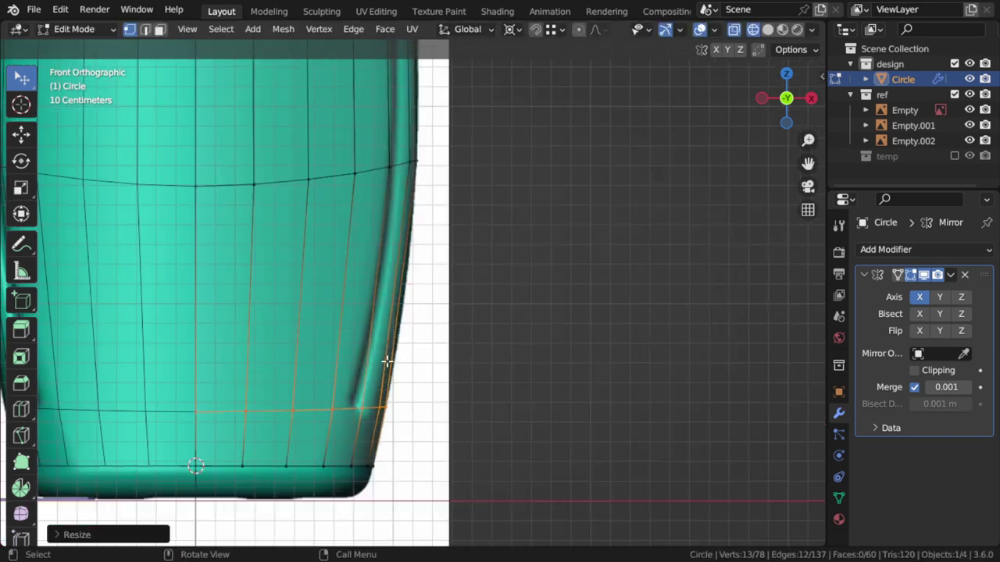
- Review the shape from the side in Object Mode, then return to front-view editing
key("Tab")
key("KP_3")
key("Tab")
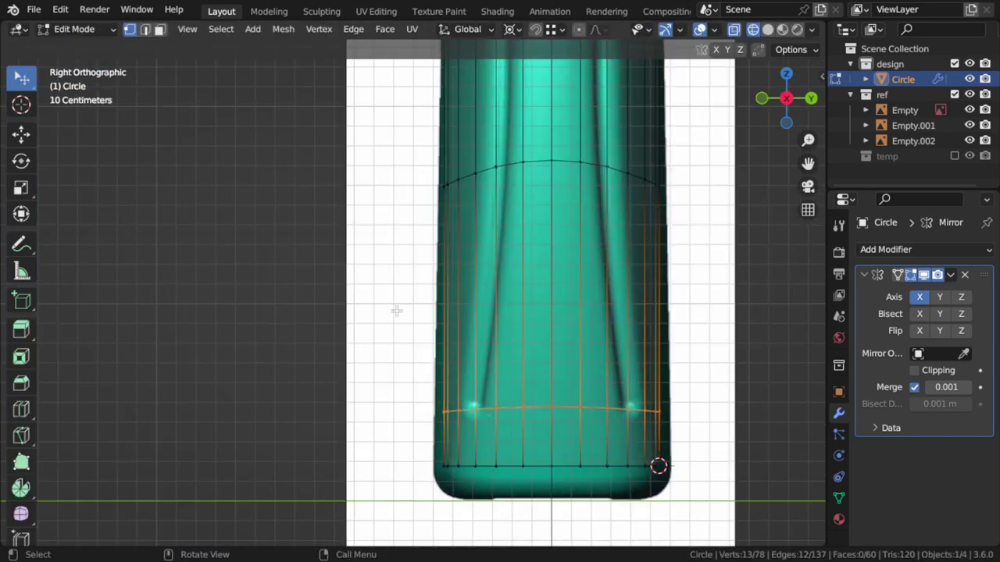
middle_click_drag(495, 268, 492, 346, "shift")
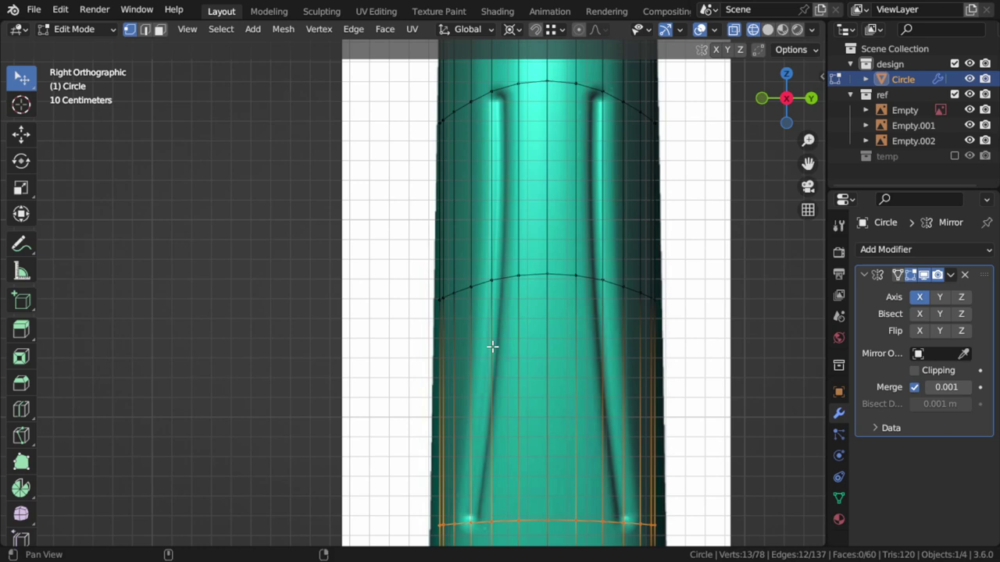
key("KP_1")
scroll(373, 368, "down", 1)
scroll(391, 257, "down", 2)
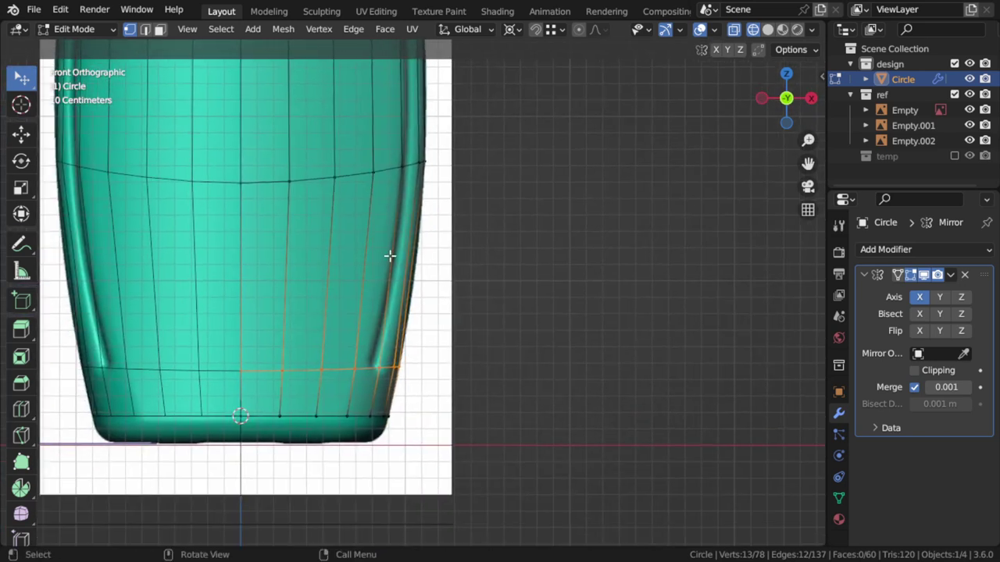
- Cut another lower-body ring and widen it along X to match the outline
key("ctrl+r")
left_click(390, 256)
scroll(457, 268, "up", 2)
key("s")
key("x")
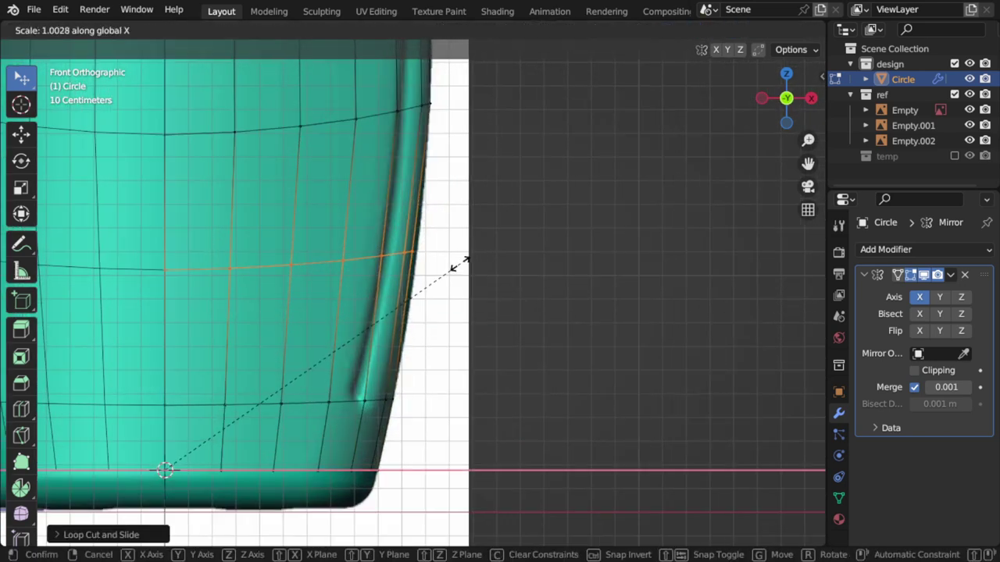
left_click(462, 267)
scroll(431, 346, "down", 2)
- Add a centred ring in the middle body and widen it along X to the outline
scroll(431, 346, "down", 2)
key("Tab")
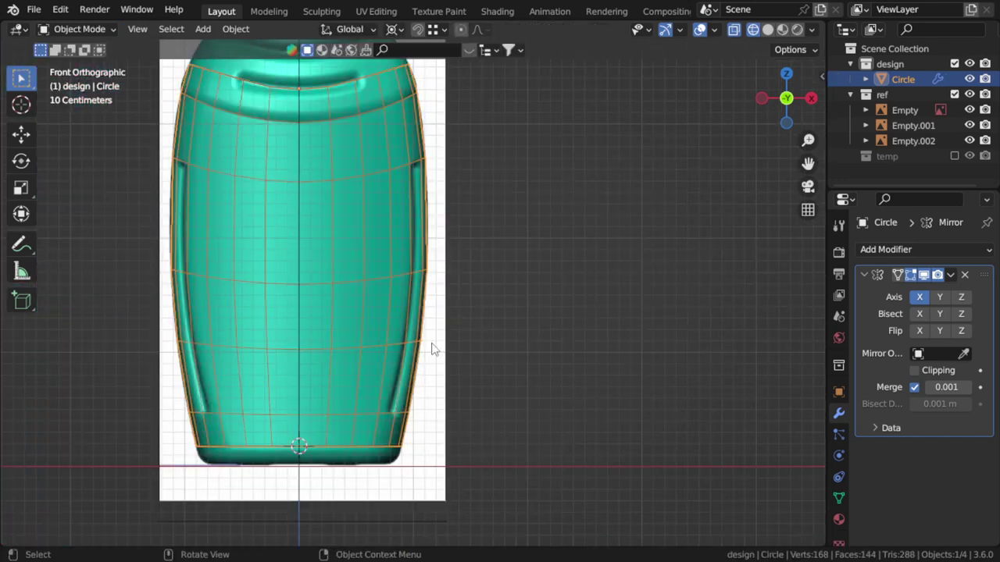
key("Tab")
scroll(422, 261, "up", 1)
scroll(417, 326, "up", 2)
key("ctrl+r")
left_click(419, 296)
right_click(419, 297)
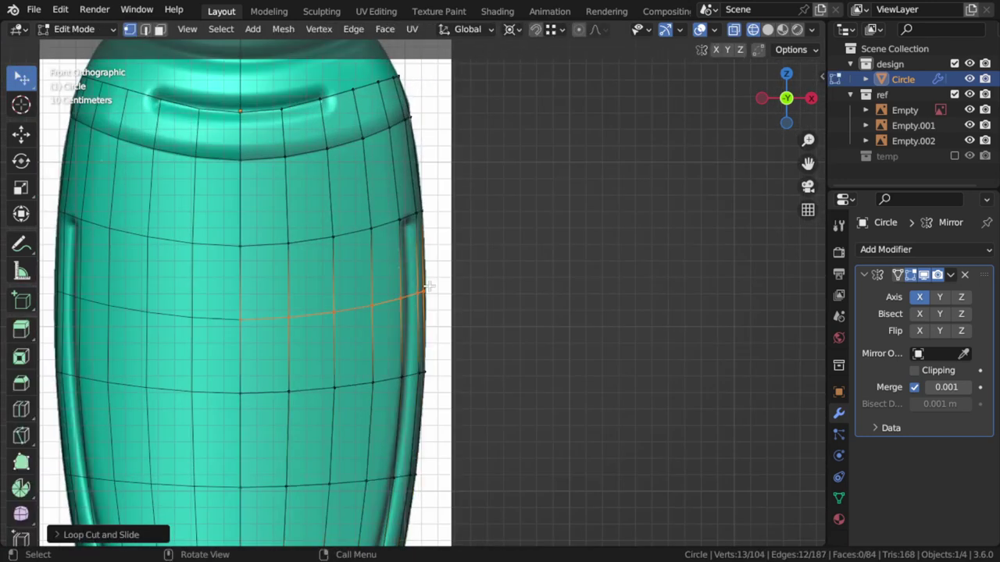
key("s")
key("x")
left_click(544, 300)
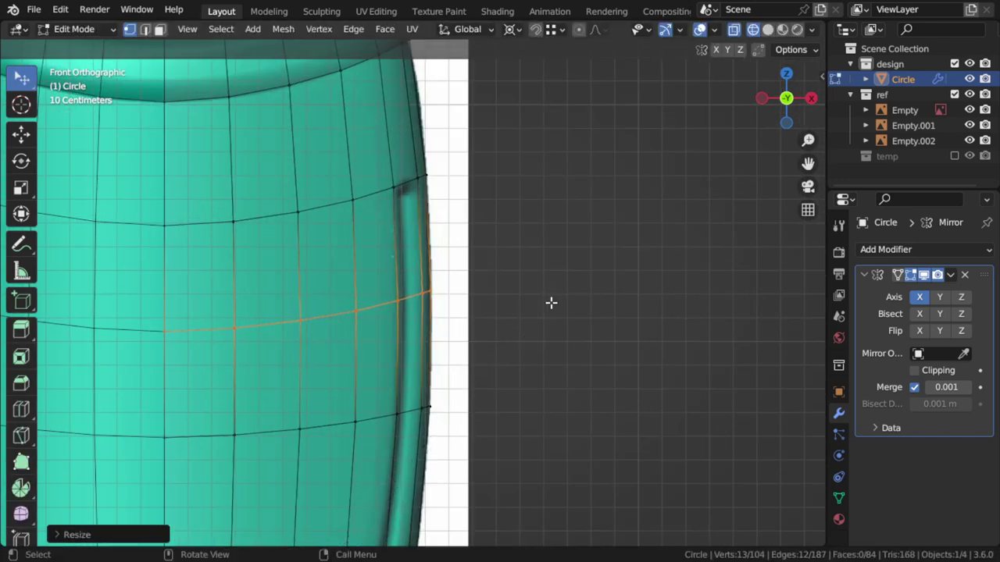
scroll(639, 343, "down", 2)
scroll(639, 343, "down", 1)
- Change shading and orbit to review the bottle, then return to opaque Right view editing
key("z")
left_click(719, 351)
key("Tab")
mouse_move(429, 328)
middle_mouse_down()
mouse_move(256, 325)
mouse_move(393, 368)
mouse_move(407, 355)
middle_mouse_up()
key("Tab")
key("KP_3")
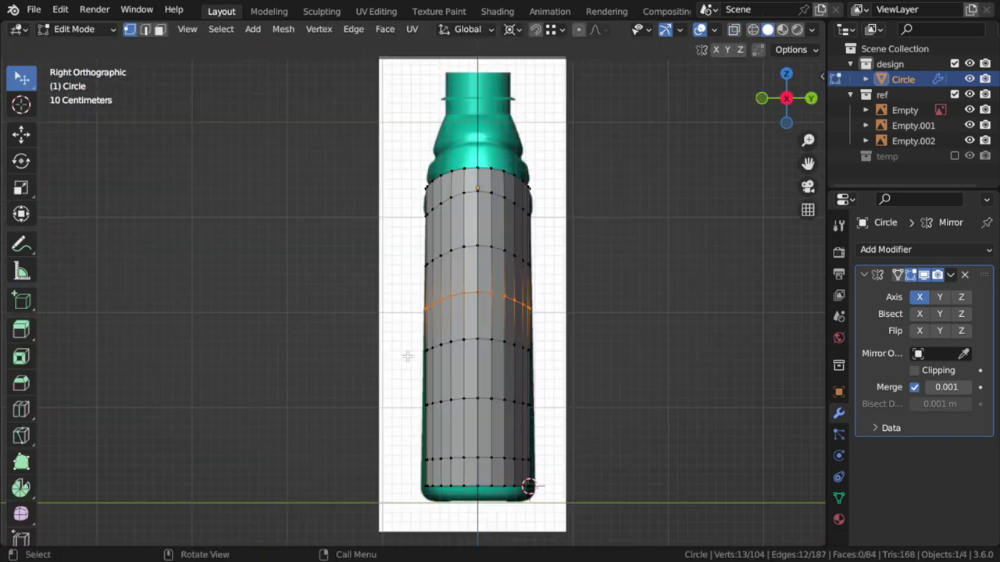
scroll(410, 356, "up", 3)
key("alt+z")
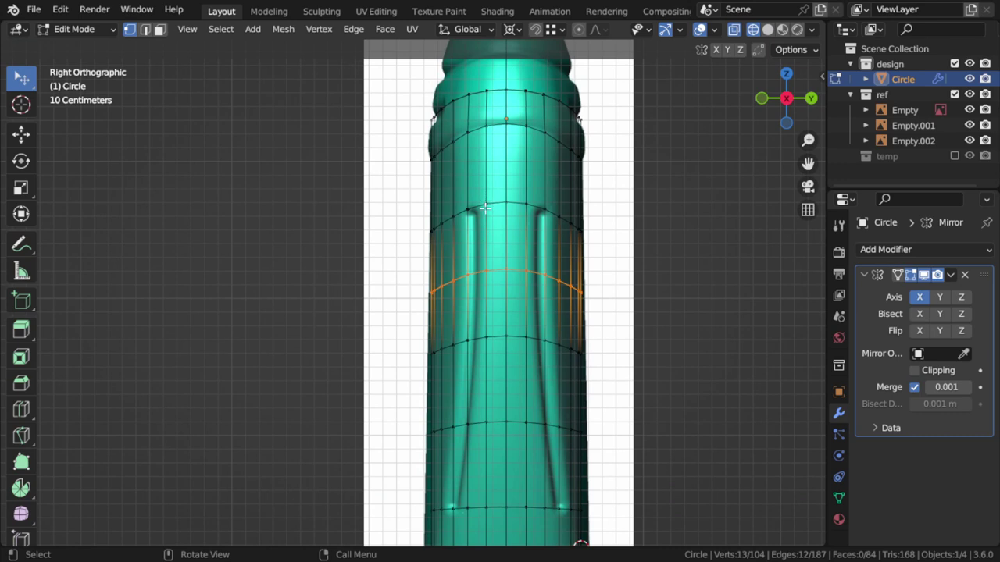
- Zoom in on the side grooves and select the vertex at the top of the left groove
middle_click_drag(483, 384, 475, 348, "shift")
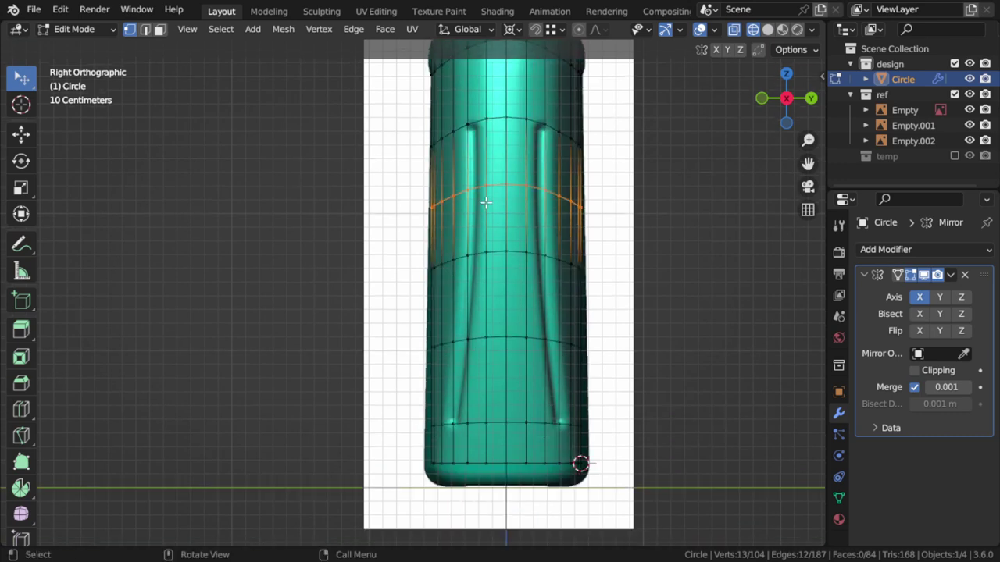
scroll(486, 203, "up", 2)
middle_click_drag(486, 203, 458, 386, "shift")
scroll(458, 386, "up", 2)
left_click(500, 232)
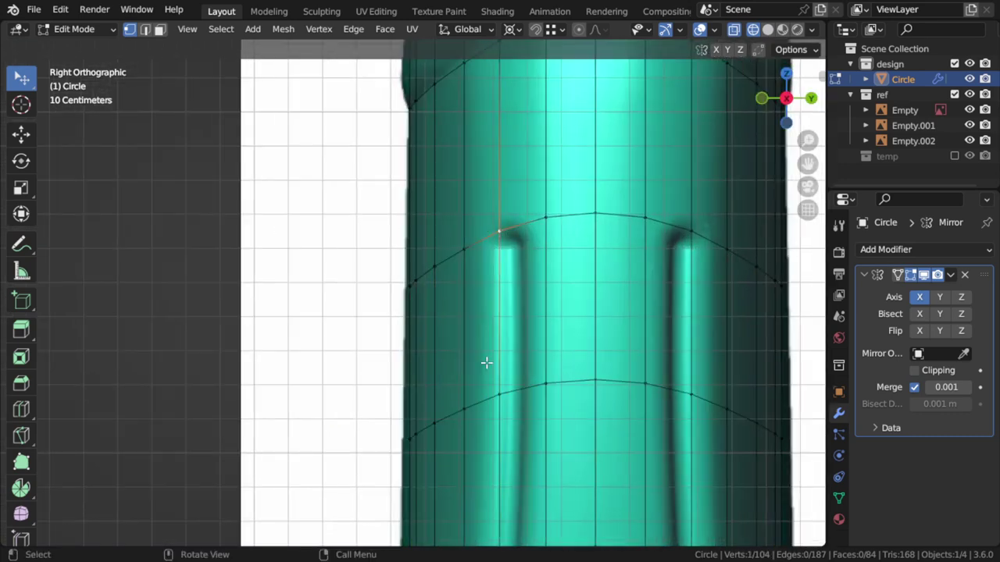
scroll(487, 362, "down", 2)
- Toggle X-ray to inspect, centre the grooves in view, and activate the Annotate tool
key("alt+z")
scroll(425, 355, "down", 1)
key("alt+z")
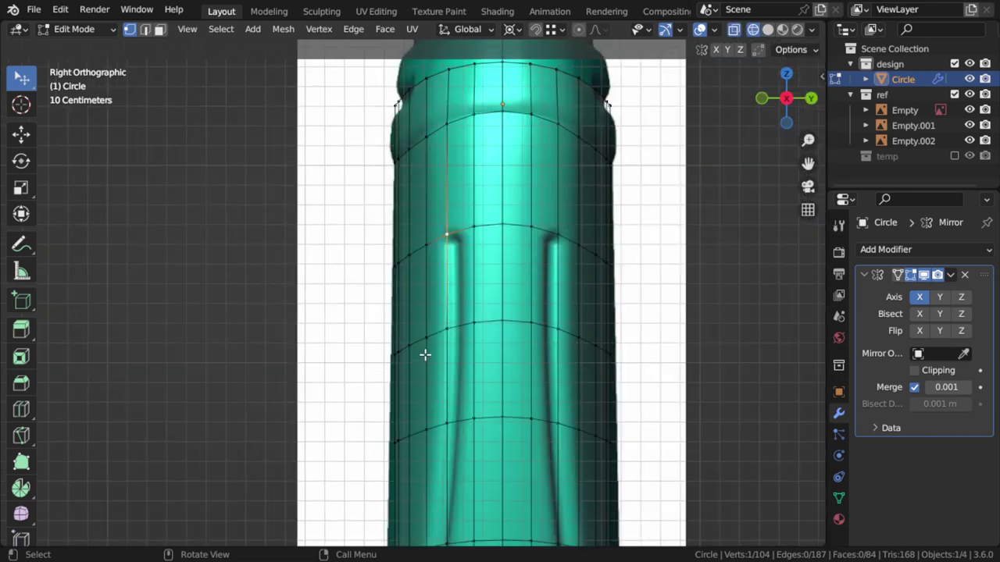
scroll(469, 323, "down", 2)
scroll(550, 527, "down", 1)
scroll(551, 527, "up", 2)
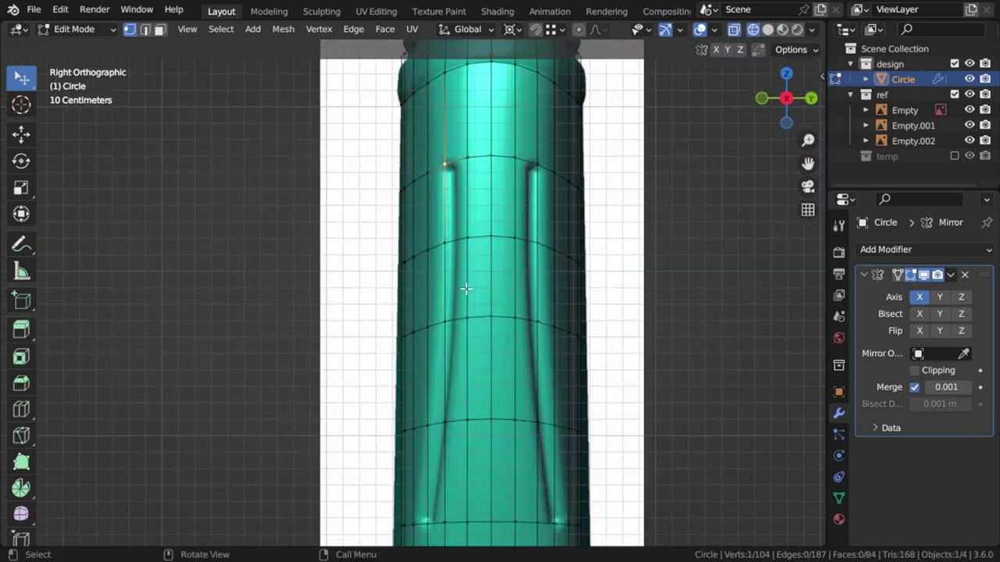
middle_click_drag(467, 290, 464, 264, "shift")
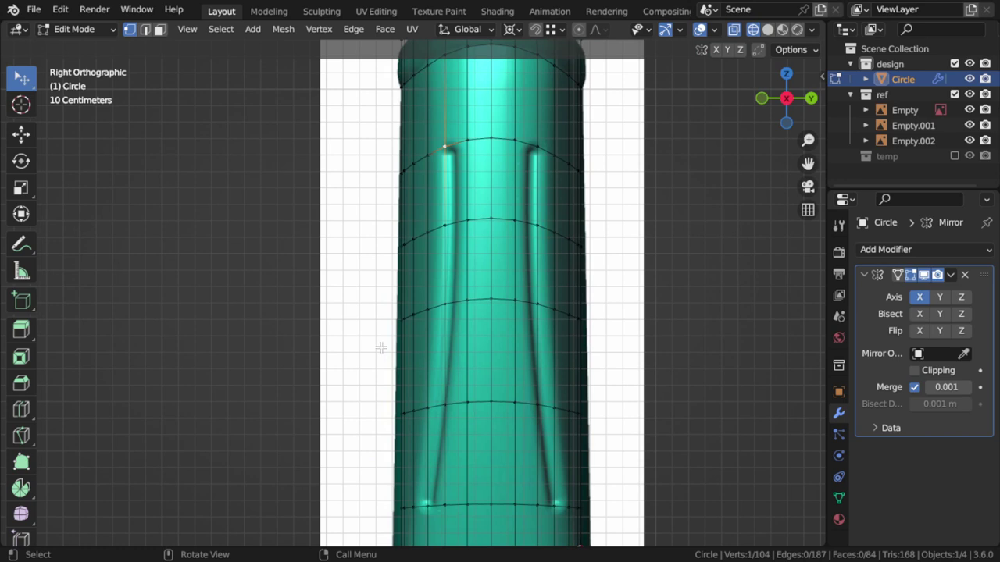
left_click(25, 244)
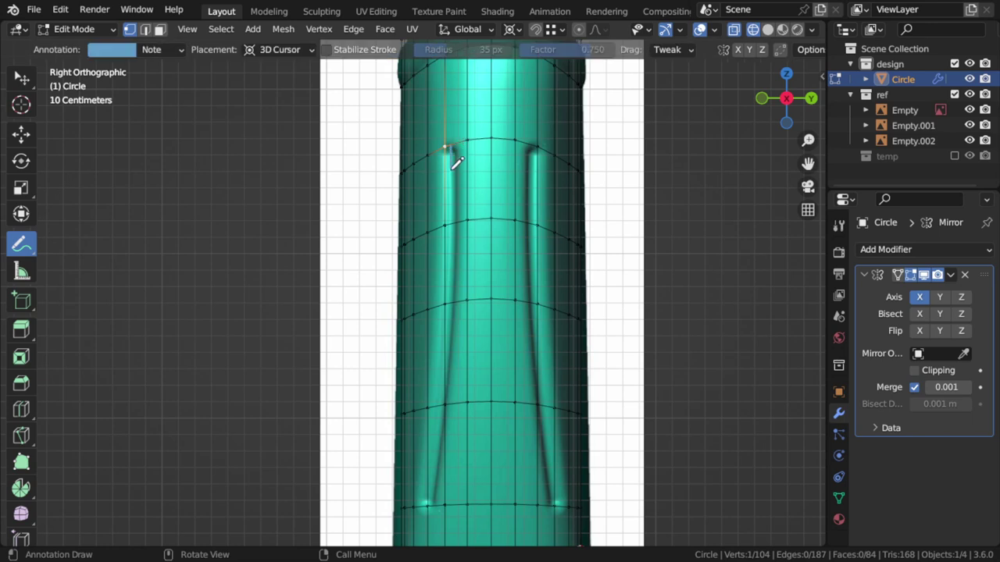
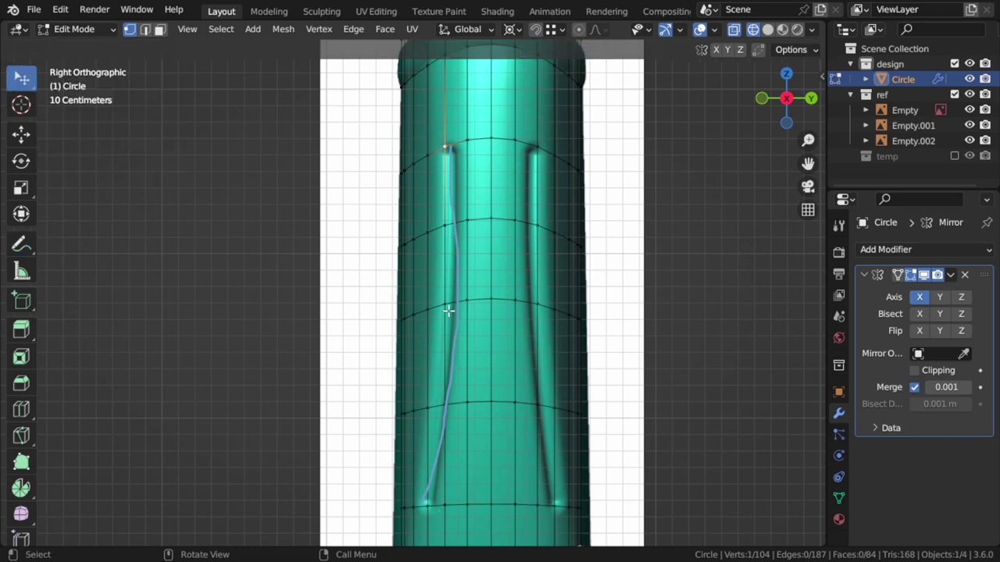
- Vertex-slide the first body vertices toward the groove guide in right view with X-ray on
middle_click_drag(460, 314, 490, 354)
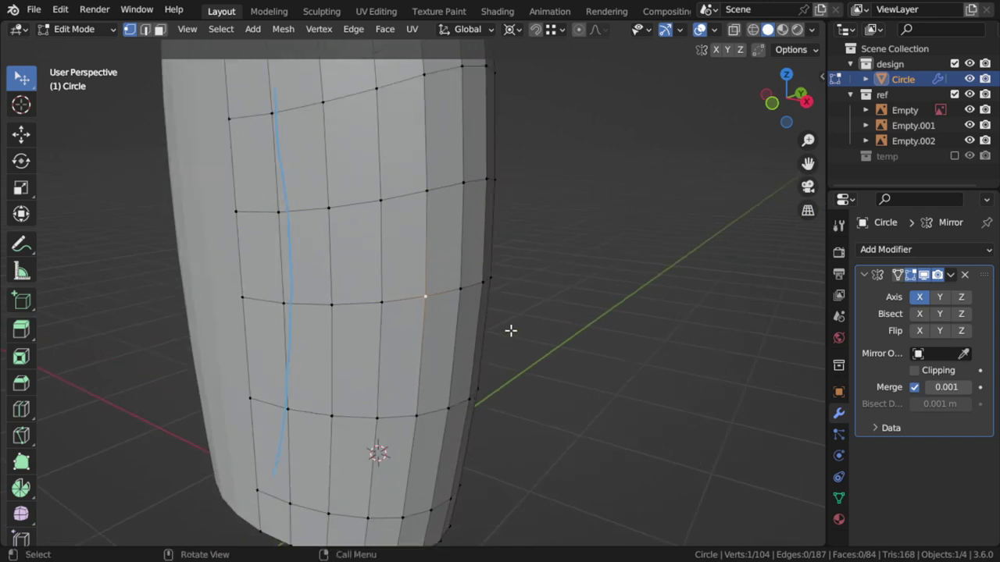
key("shift+v")
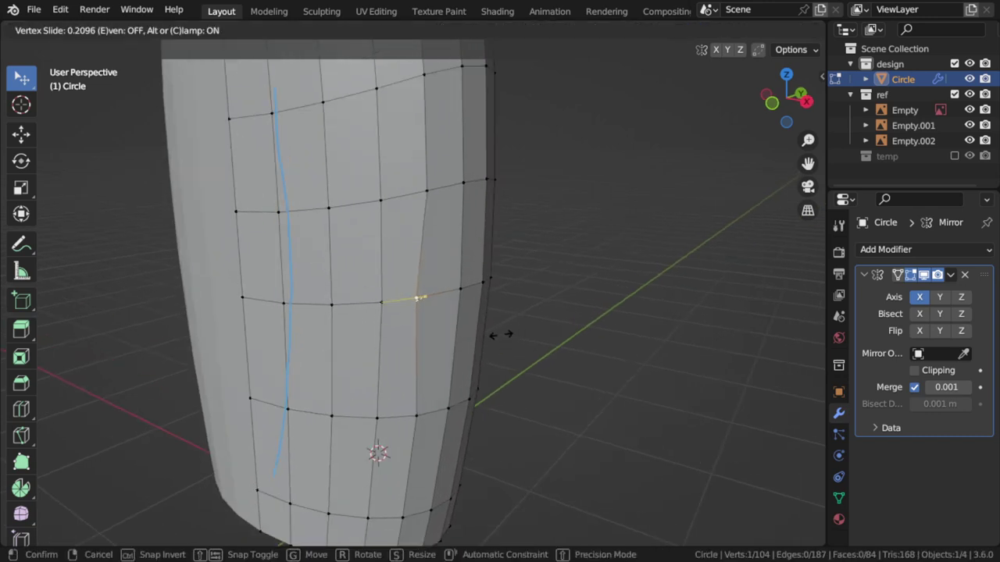
left_click(500, 334)
key("KP_3")
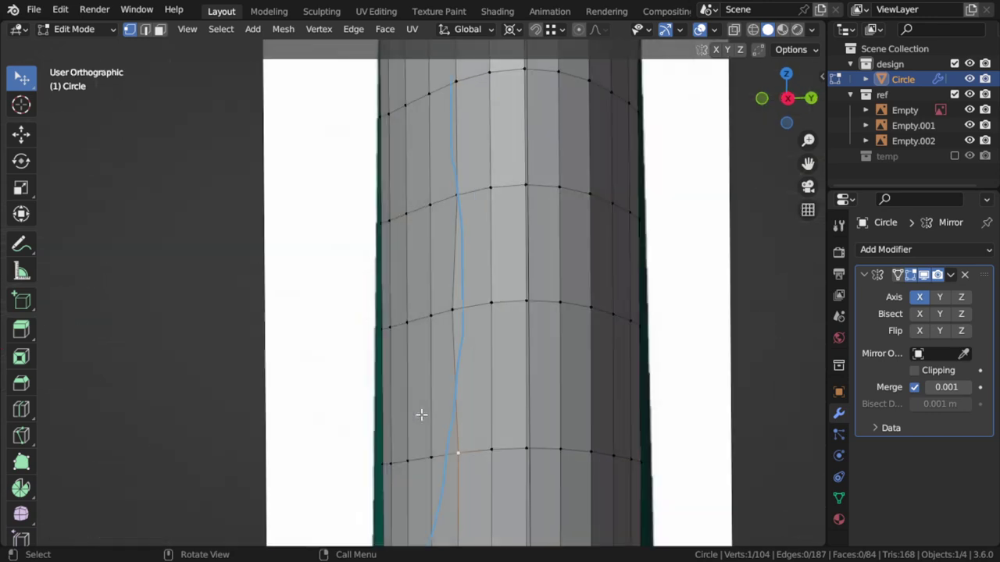
key("alt+z")
scroll(546, 351, "up", 2)
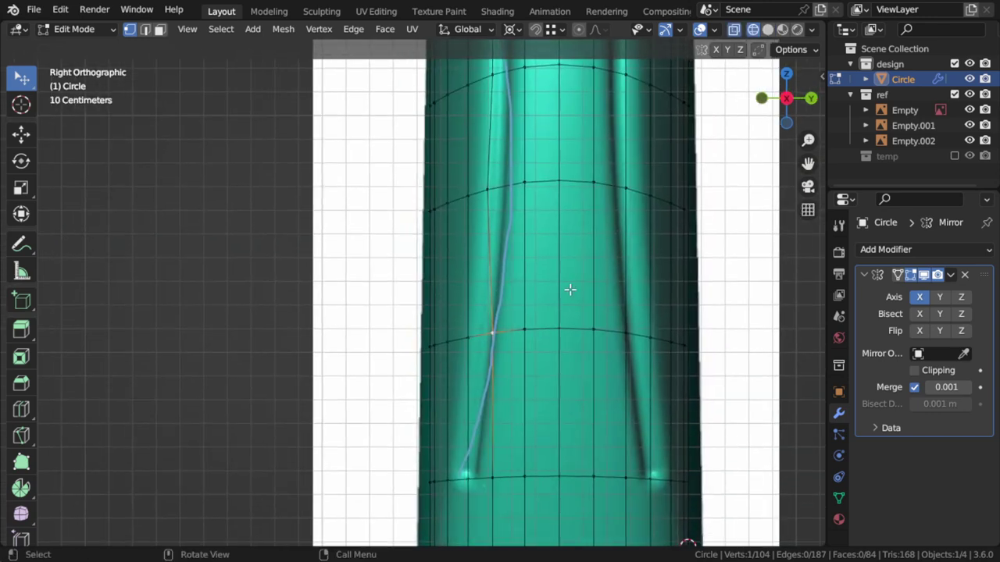
key("g")
key("g")
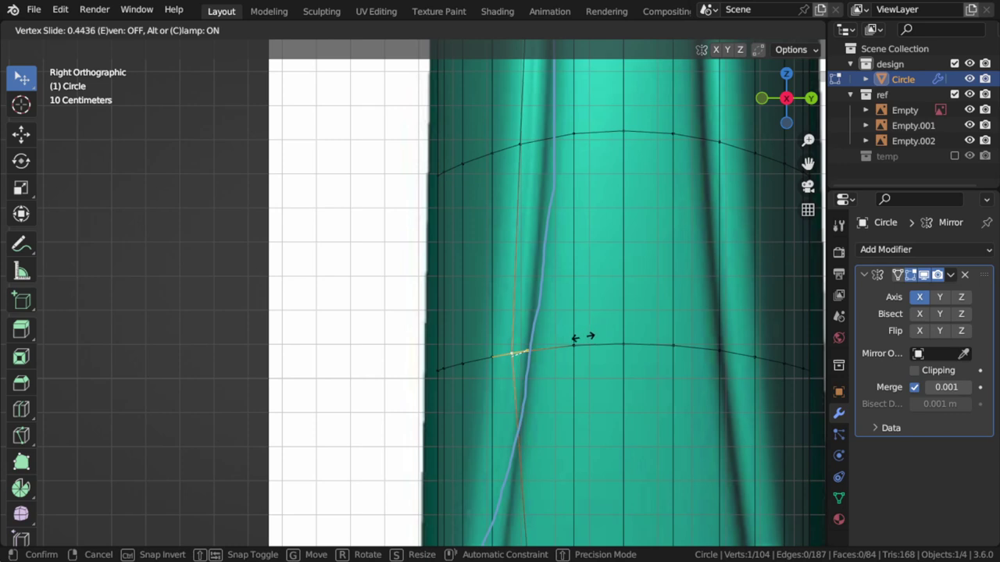
left_click(582, 336)
- Switch to solid shading to check the edge line, then slide the upper vertex slightly left
key("z")
left_click(786, 379)
mouse_move(786, 380)
middle_mouse_down()
mouse_move(629, 384)
mouse_move(404, 342)
middle_mouse_up()
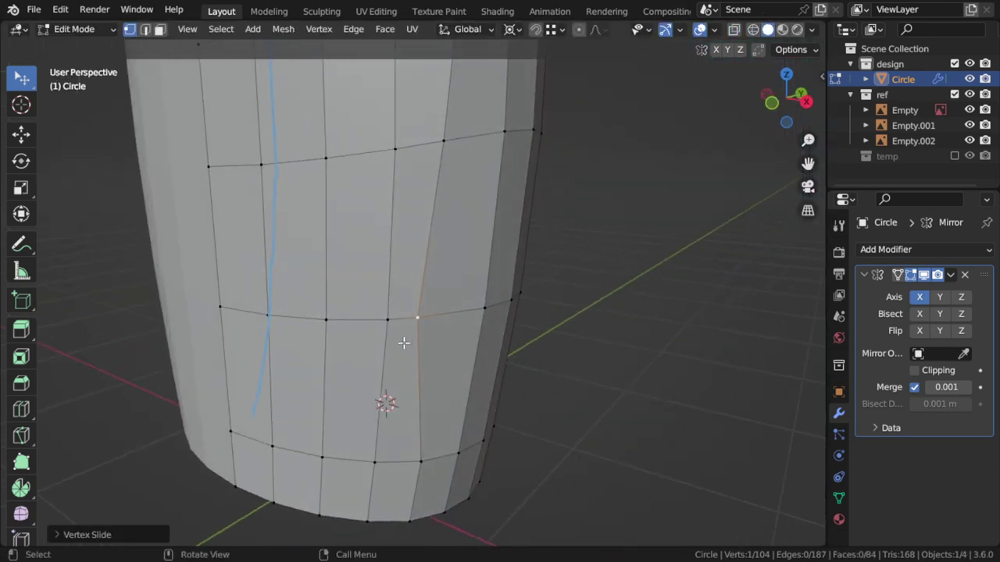
key("g")
key("g")
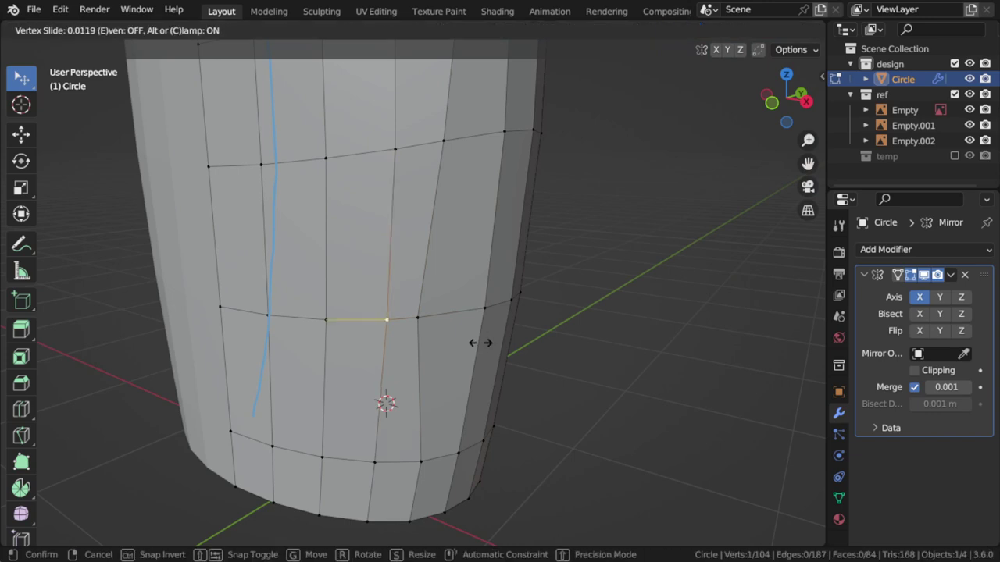
key("Escape")
key("g")
key("g")
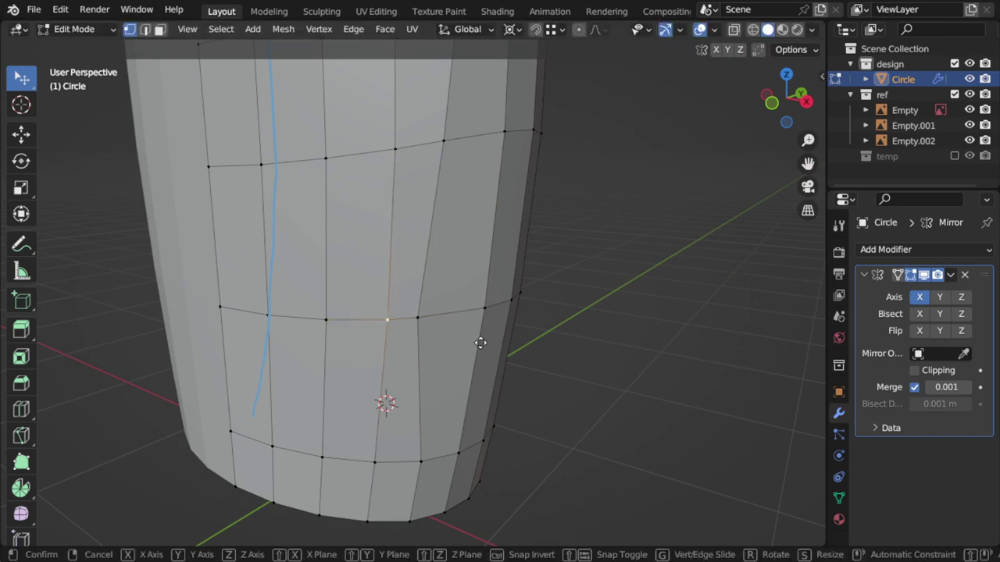
left_click(470, 346)
- Slide a vertex on the lower ring to the right along its edge
left_click(392, 459)
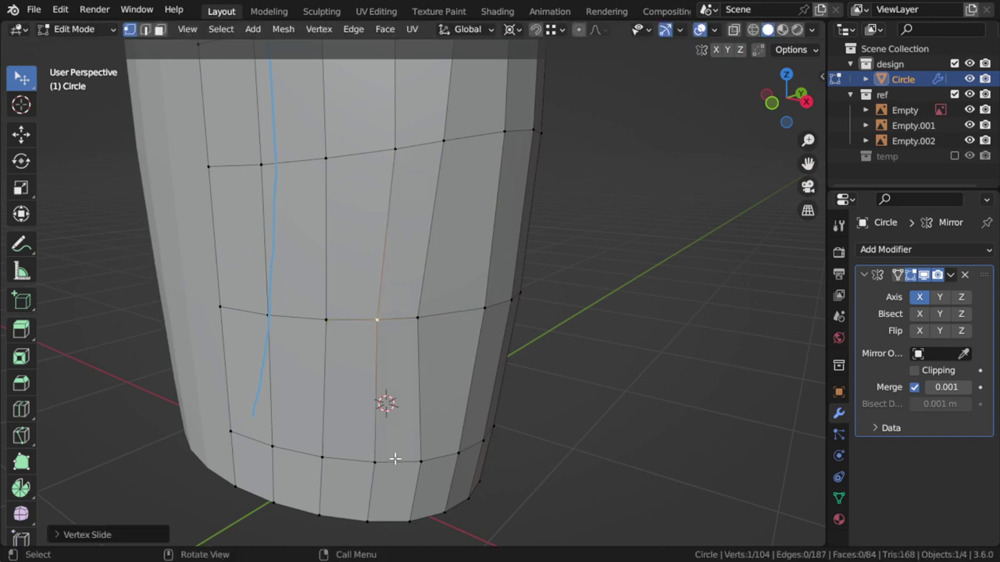
key("g")
key("g")
left_click(415, 461)
key("g")
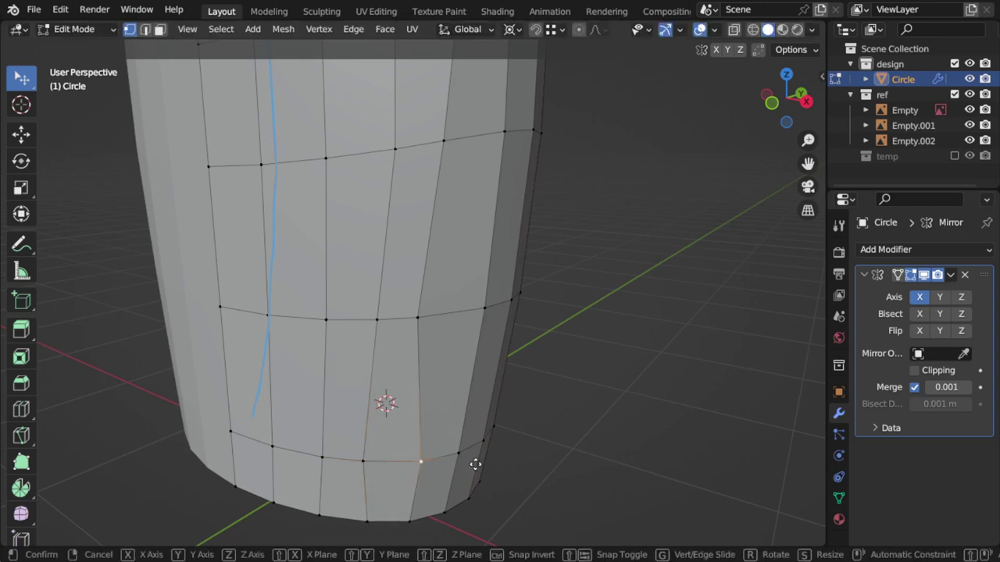
key("g")
left_click(446, 467)
- Preview the bottle body in Object Mode, then slide another vertex slightly left
key("Tab")
mouse_move(446, 467)
middle_mouse_down()
mouse_move(502, 375)
mouse_move(473, 346)
mouse_move(489, 346)
middle_mouse_up()
key("Tab")
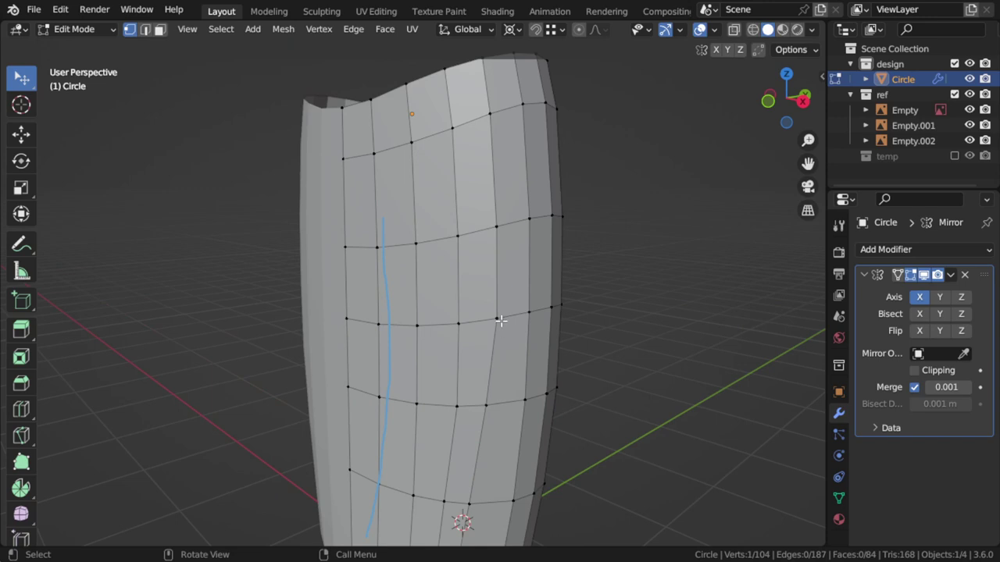
key("g")
key("g")
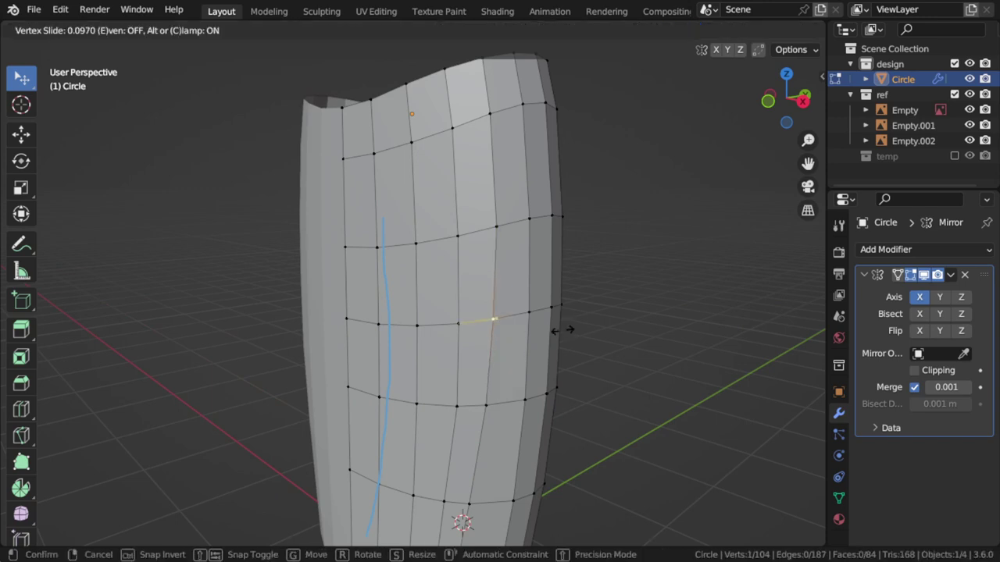
left_click(519, 383)
- Frame the bottle's lower end and slide a vertex along its ring toward the groove
key("Tab")
scroll(499, 301, "down", 3)
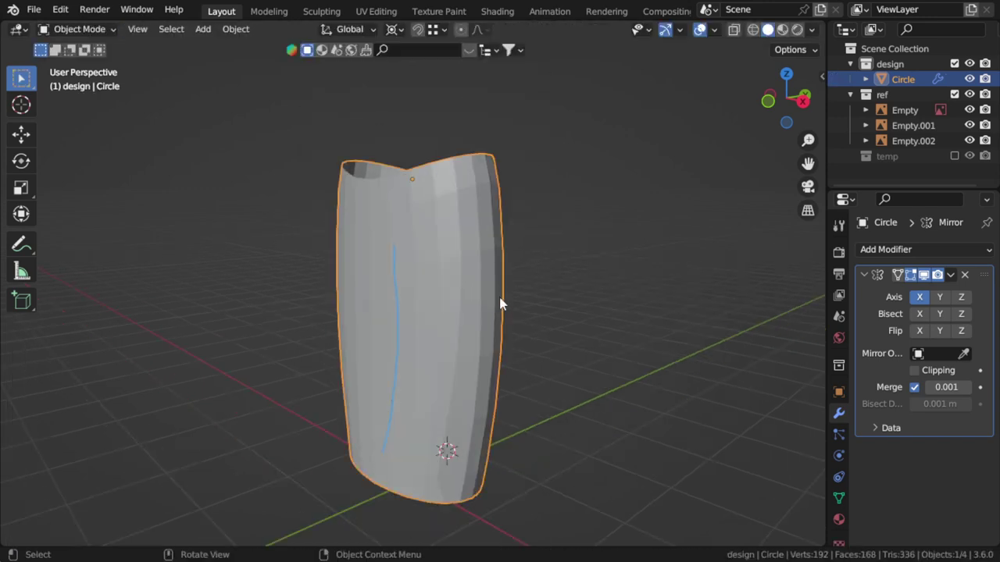
key("Tab")
middle_click_drag(531, 328, 360, 342)
scroll(432, 371, "up", 2)
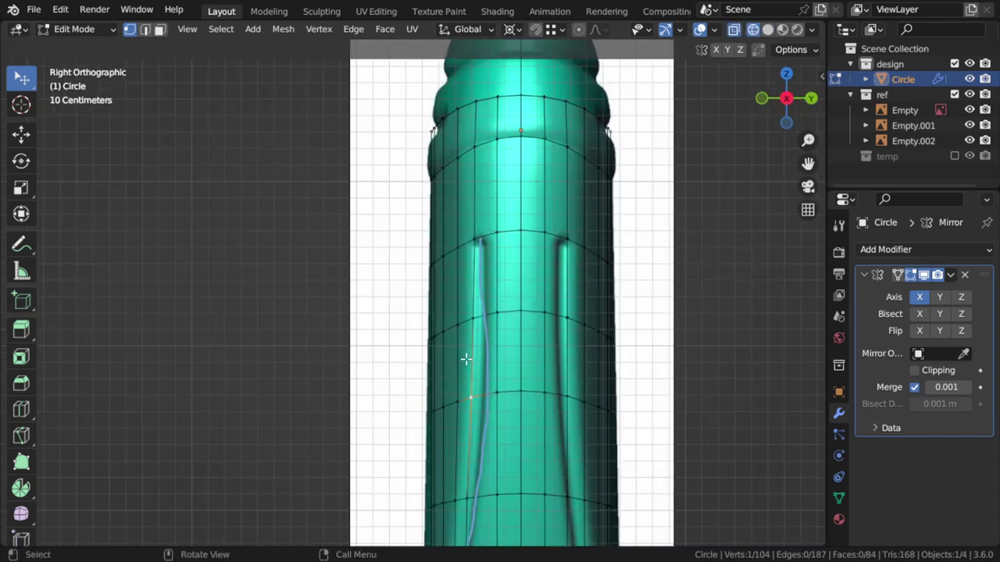
middle_click_drag(466, 359, 565, 300, "shift")
scroll(592, 339, "up", 1)
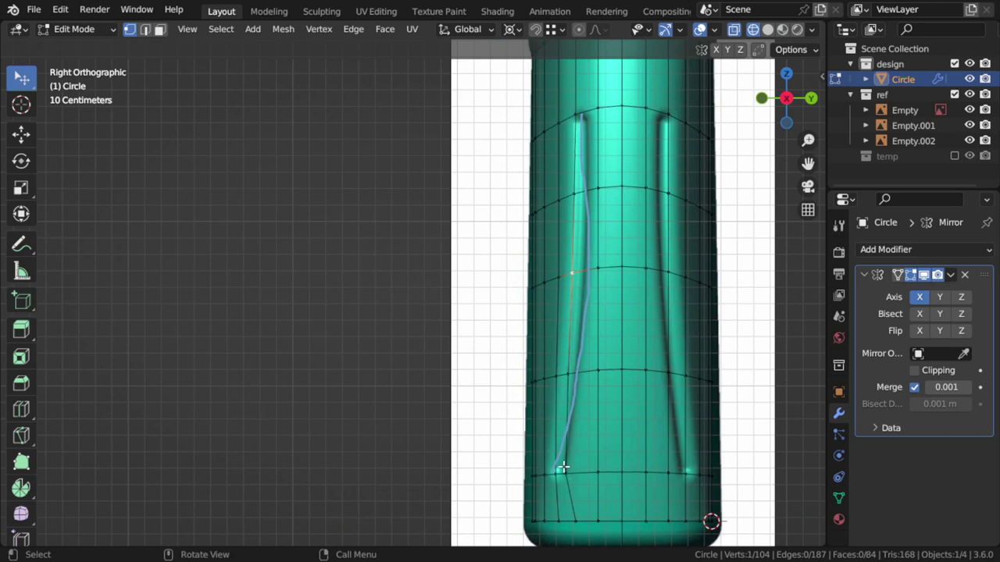
key("z")
key("z")
scroll(570, 380, "up", 2)
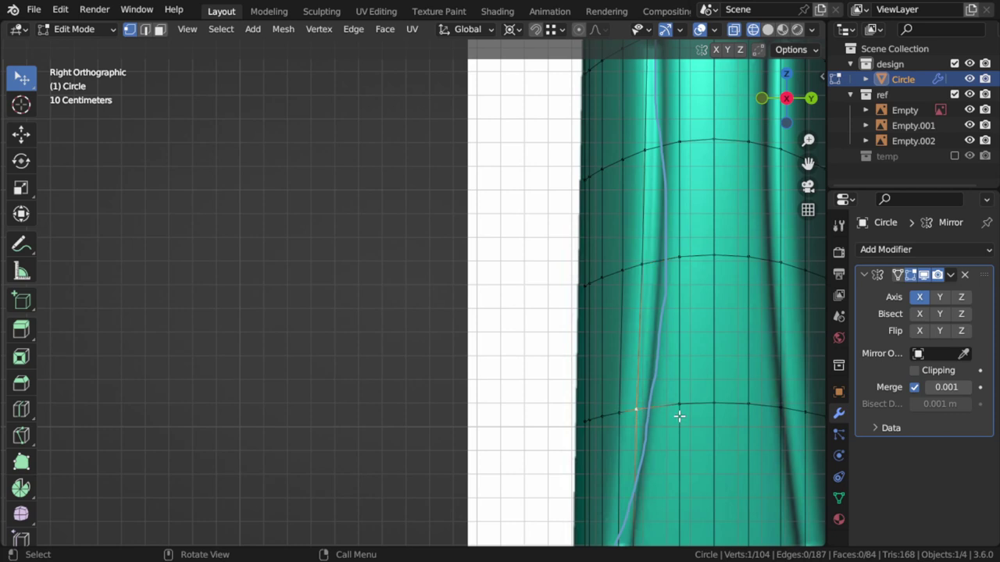
key("shift+v")
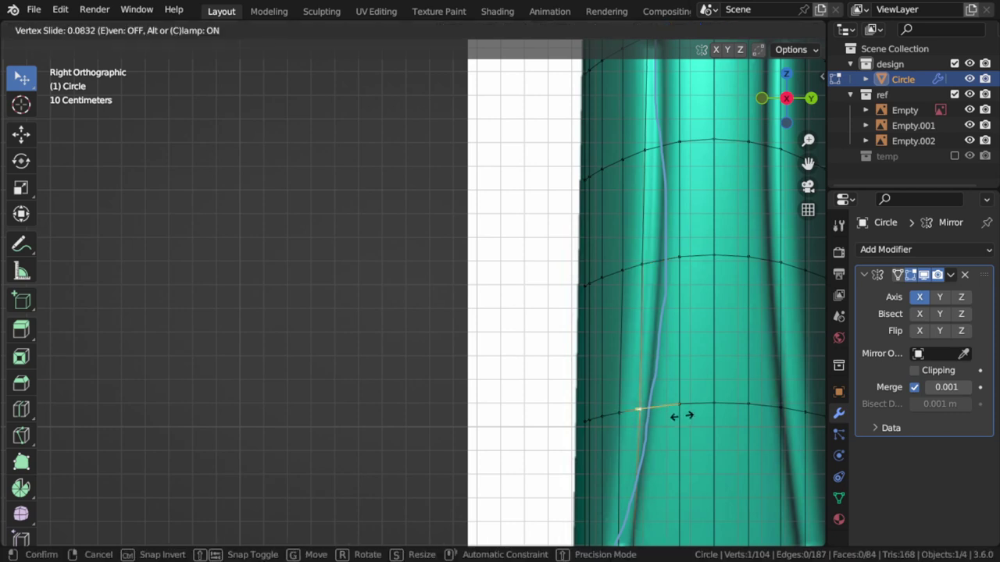
left_click(681, 415)
- Slide the lower vertex near the groove's end, then the next one, onto the groove line
mouse_move(680, 415)
middle_mouse_down("shift")
mouse_move(629, 393)
mouse_move(631, 362)
middle_mouse_up("shift")
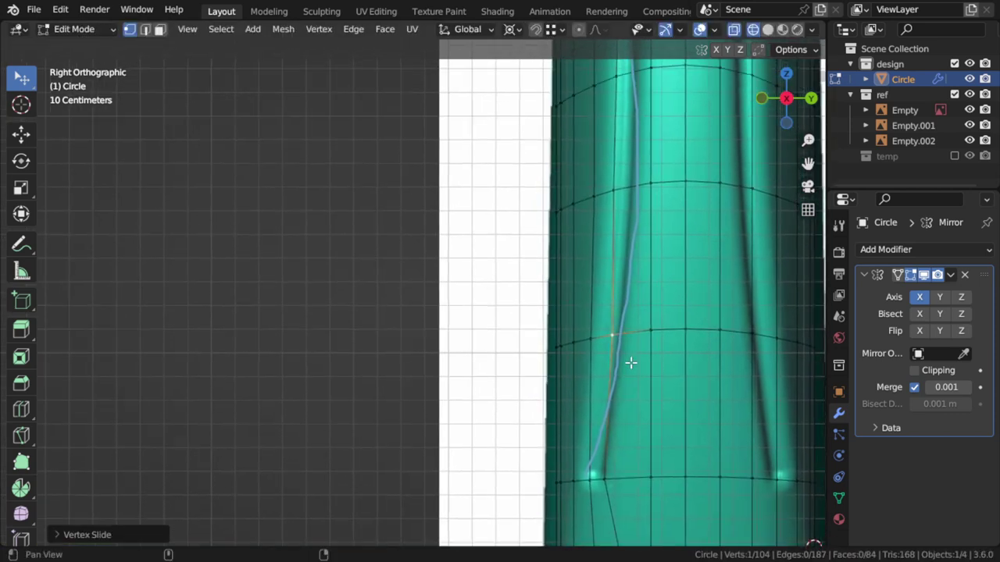
left_click(630, 479)
key("g")
key("g")
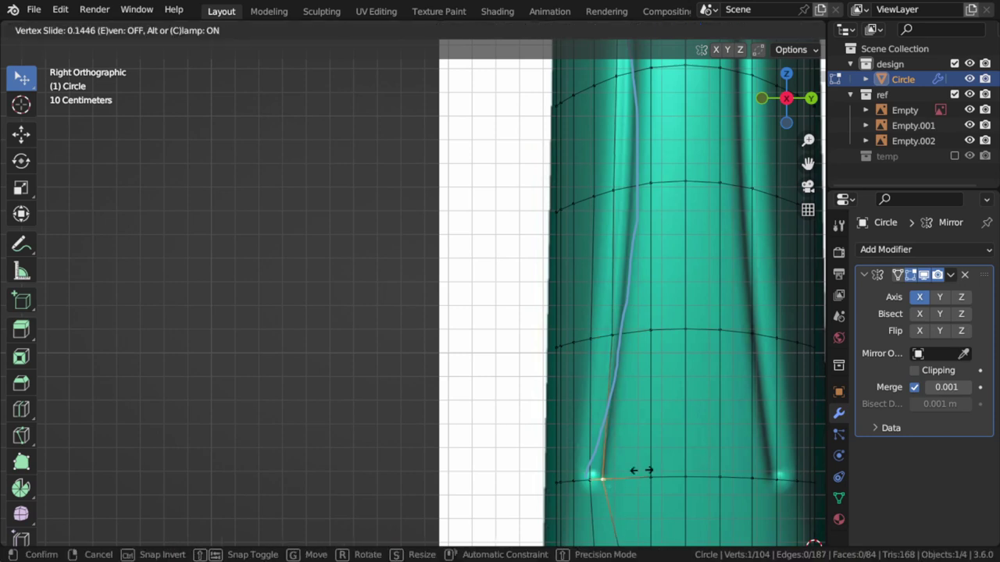
left_click(639, 470)
scroll(625, 368, "down", 5, "shift")
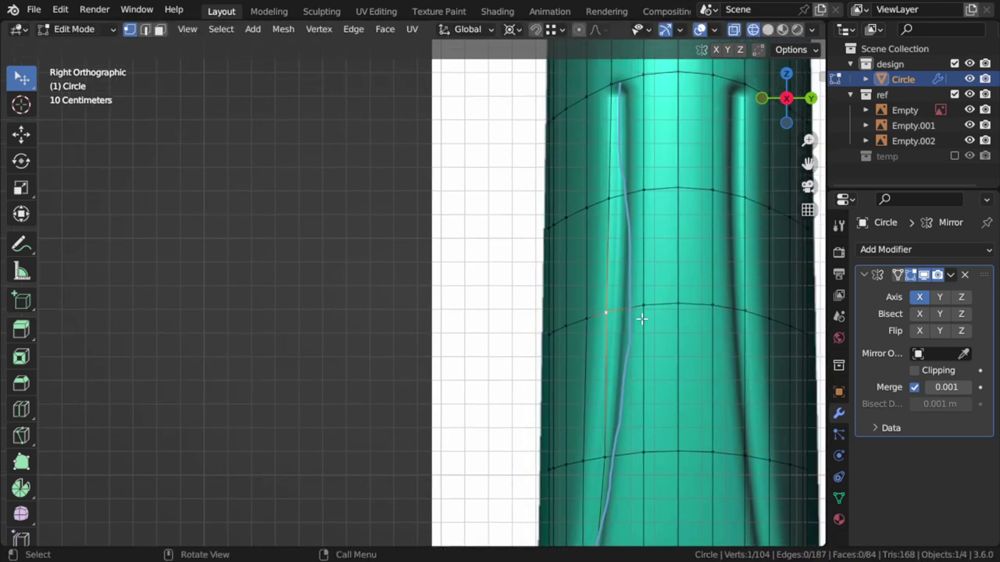
key("g")
- Slide the upper-ring vertex to the groove's top end, redoing one misplaced slide
key("g")
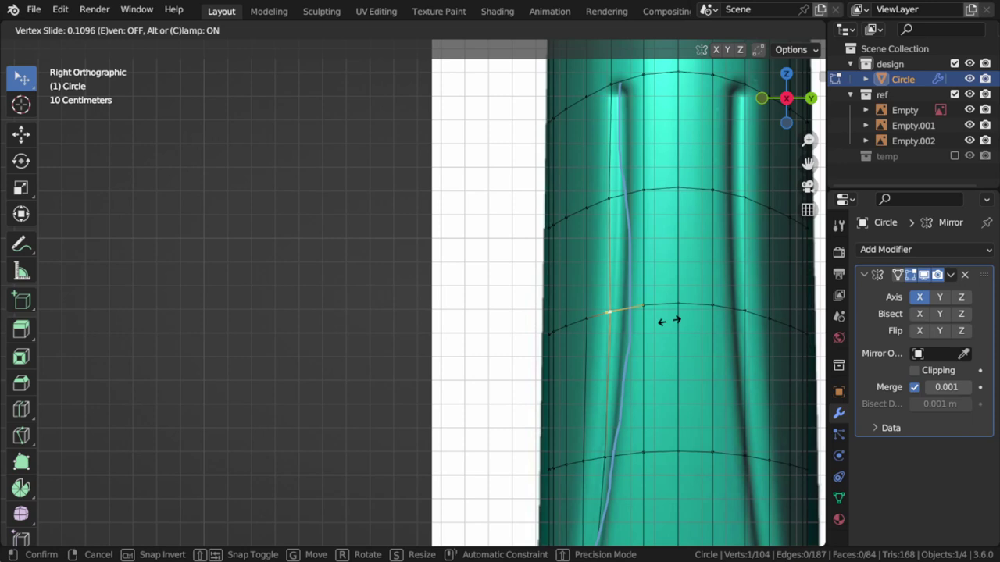
left_click(670, 321)
left_click(610, 198)
key("g")
key("g")
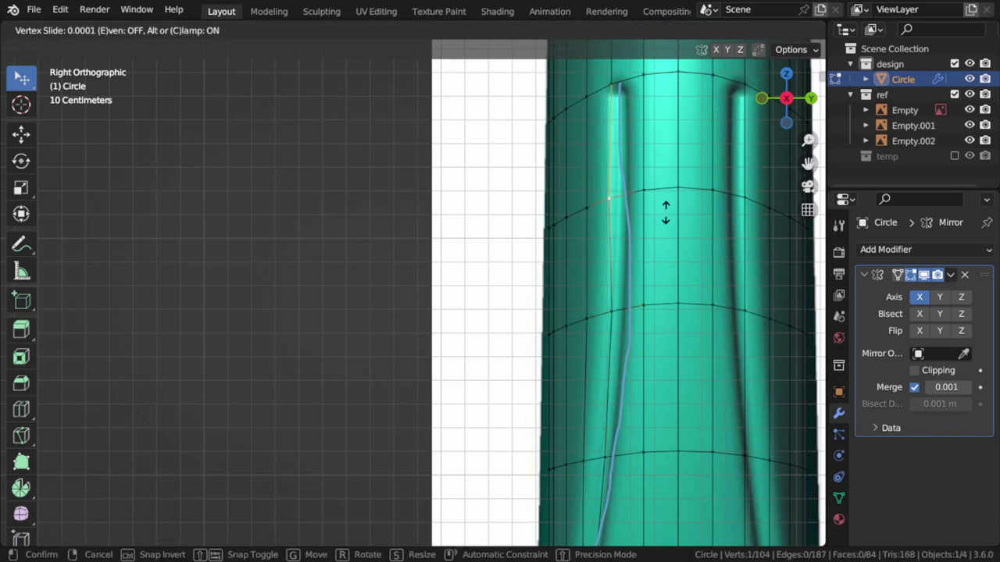
left_click(670, 216)
key("ctrl+z")
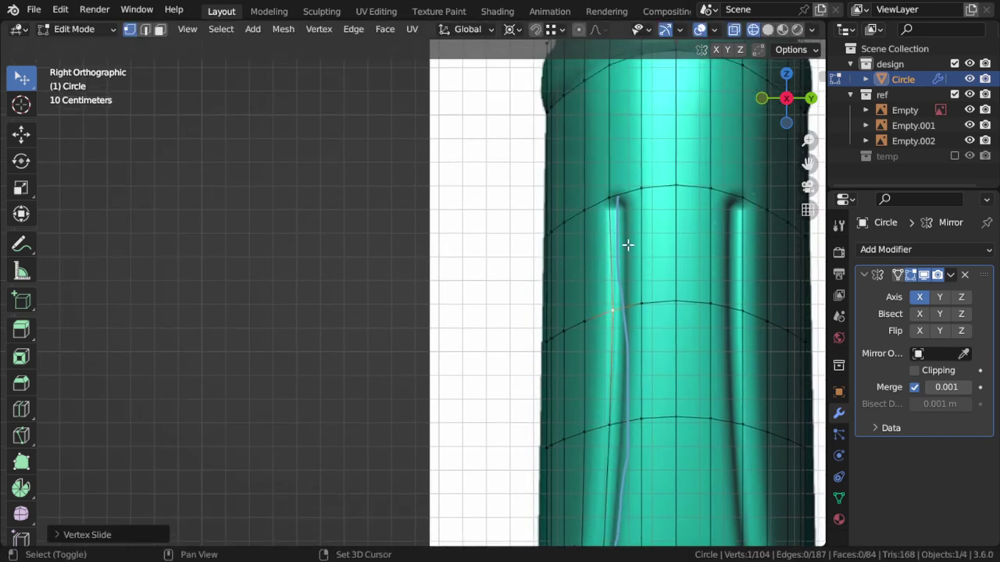
key("g")
key("g")
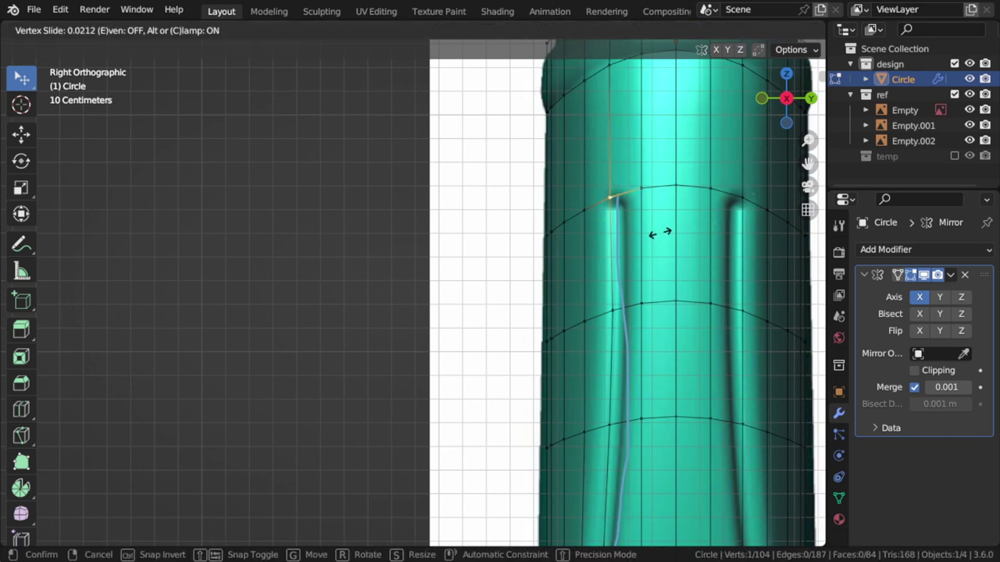
left_click(685, 231)
- Inspect the bottle body in solid shading from a 3D angle
key("z")
left_click(740, 286)
mouse_move(741, 286)
middle_mouse_down()
mouse_move(491, 398)
mouse_move(536, 415)
mouse_move(545, 354)
middle_mouse_up()
middle_click_drag(560, 268, 500, 274)
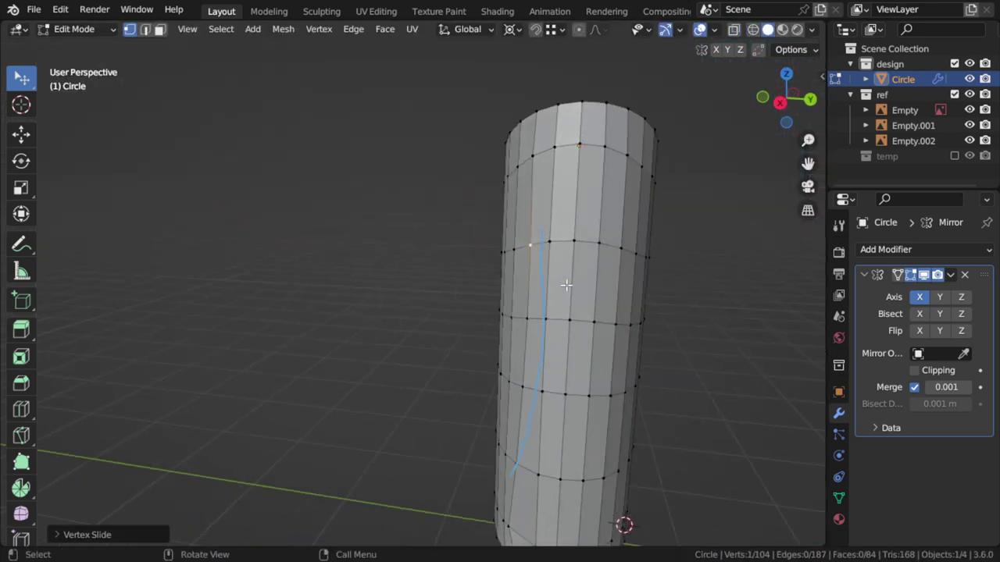
- Frame the whole mesh from the top view and return to Object Mode
key("KP_7")
key("a")
key("KP_Decimal")
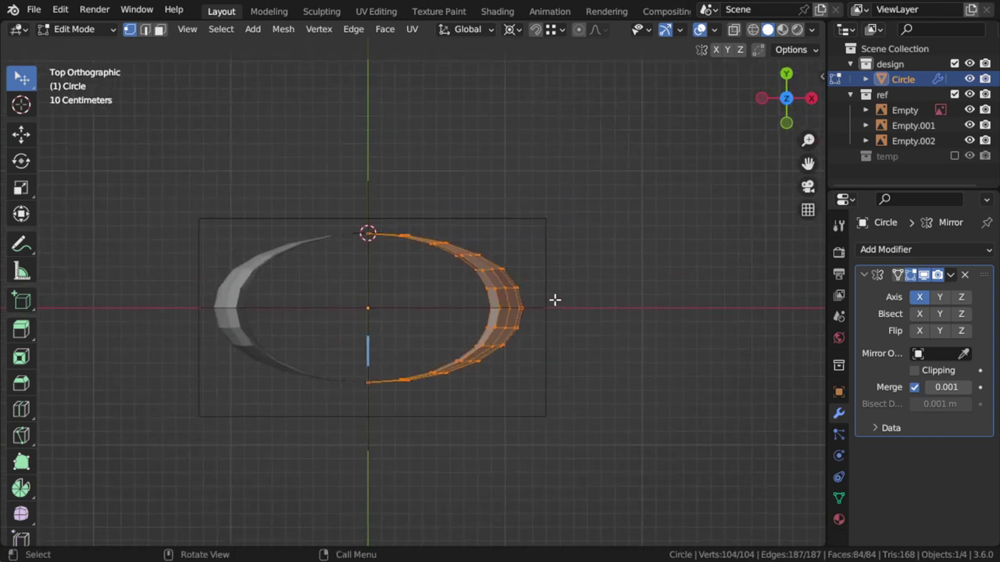
scroll(555, 299, "up", 2)
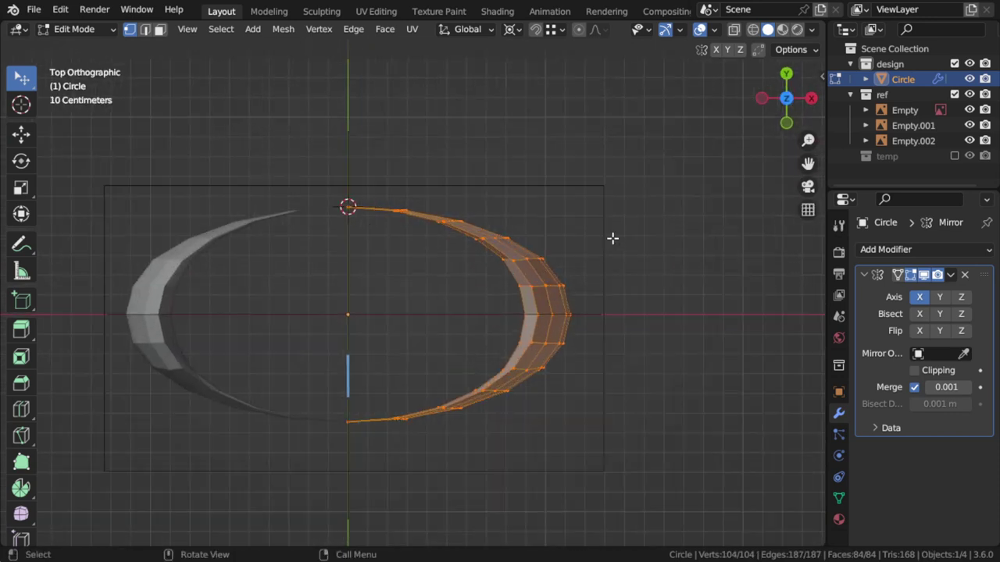
key("Tab")
- Duplicate the bottle in place and move the copy into a new temp.001 collection
key("shift+d")
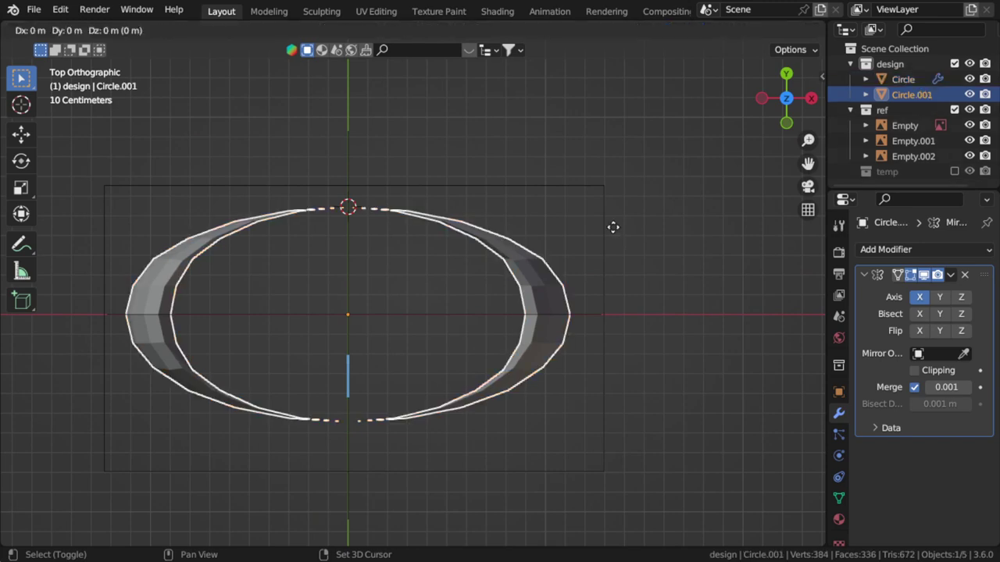
right_click(612, 225)
key("m")
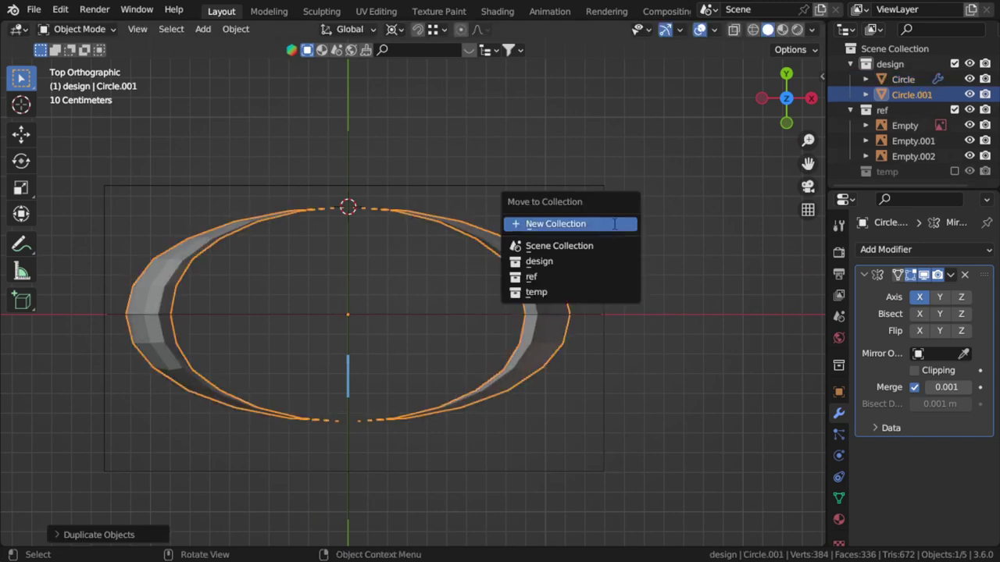
left_click(612, 224)
type("temp")
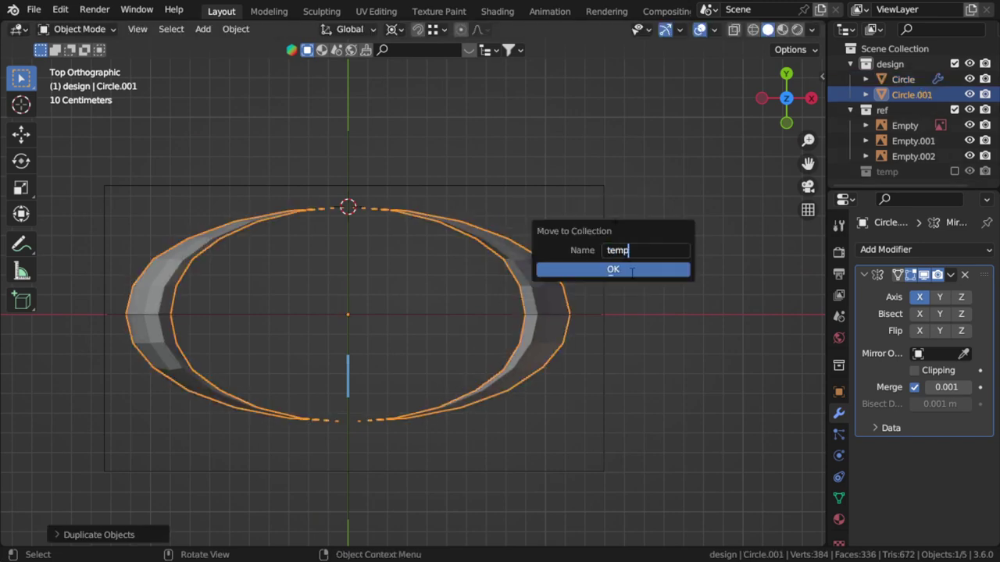
left_click(631, 270)
- Box-select and delete the upper-right vertices of the copy's ring
key("Tab")
key("alt+a")
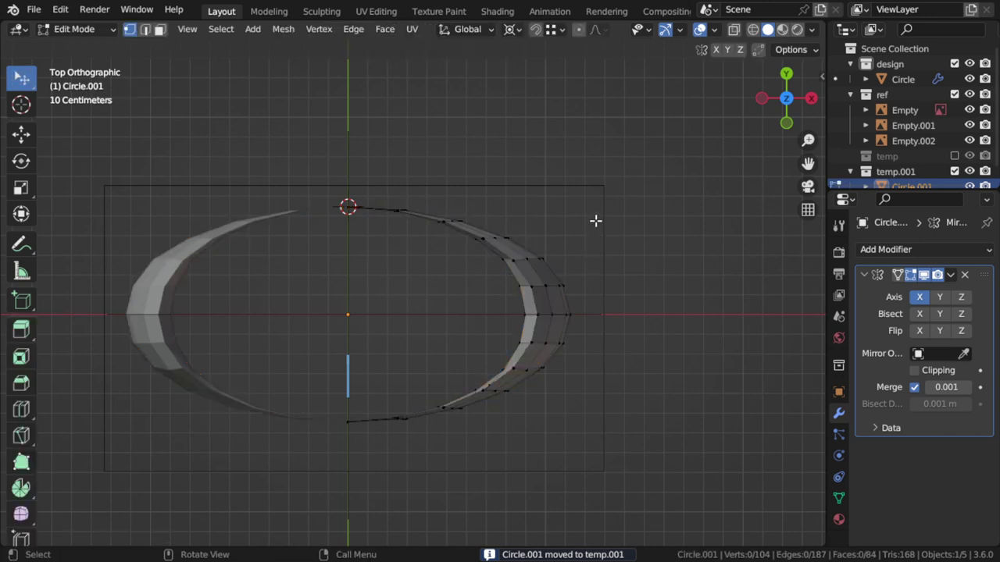
key("b")
left_click_drag(700, 188, 255, 314)
key("x")
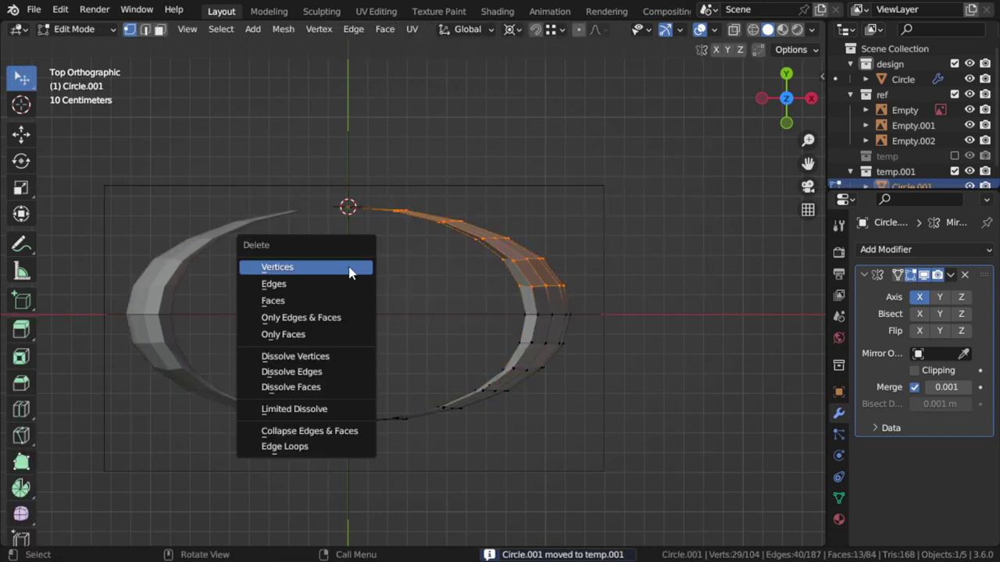
left_click(349, 267)
- In wireframe, delete the remaining upper-right vertices to leave a quarter, then exit Edit Mode
key("shift+z")
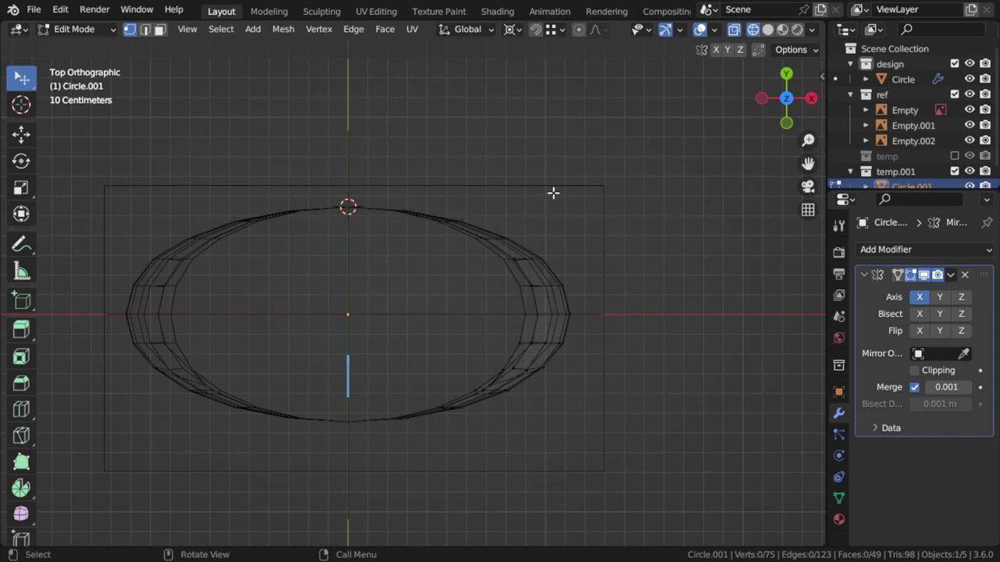
key("b")
left_click_drag(662, 167, 238, 300)
key("x")
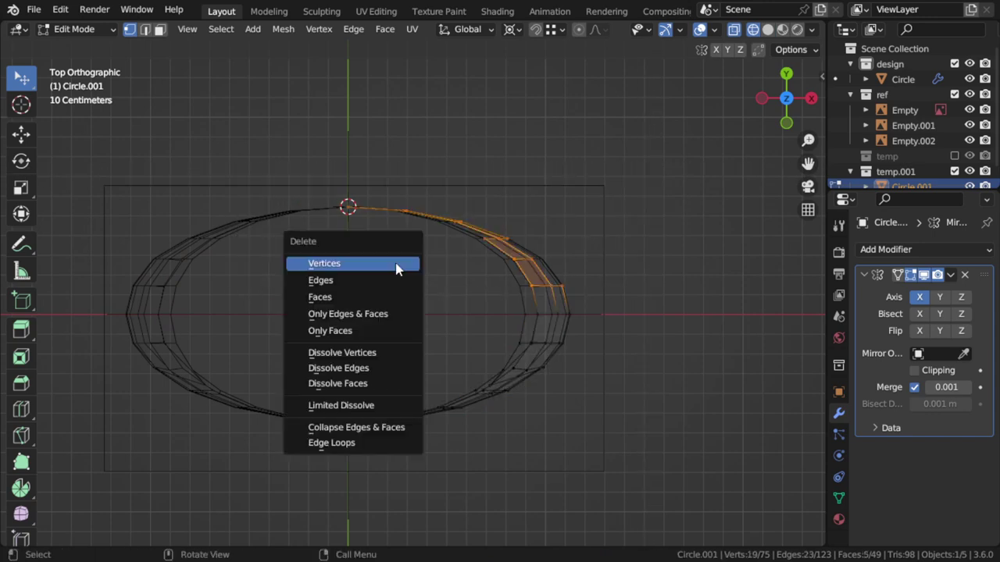
left_click(399, 264)
key("Tab")
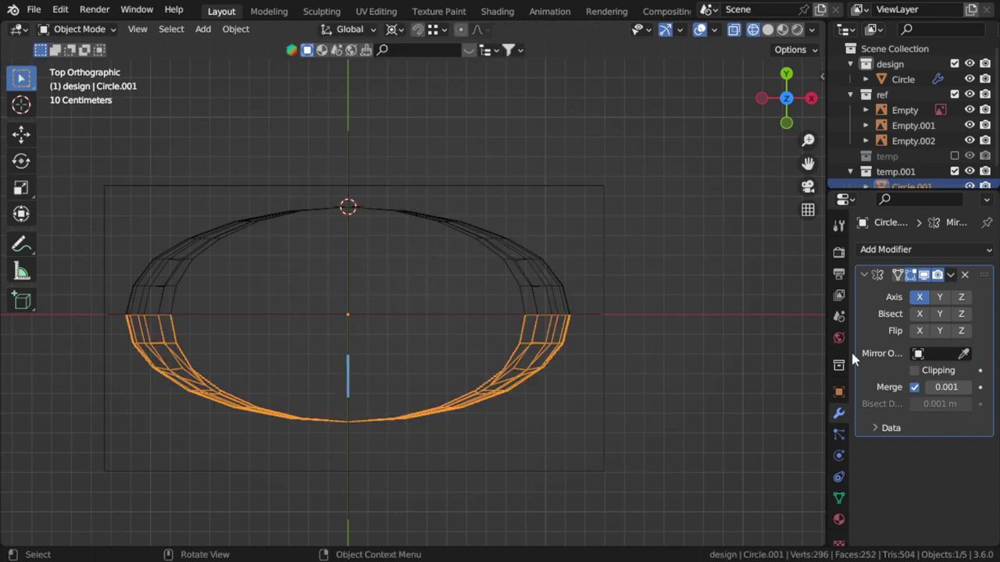
- Enable Mirror Axis Y on Circle.001, then exclude temp.001 and edit the original Circle
left_click(940, 297)
key("Tab")
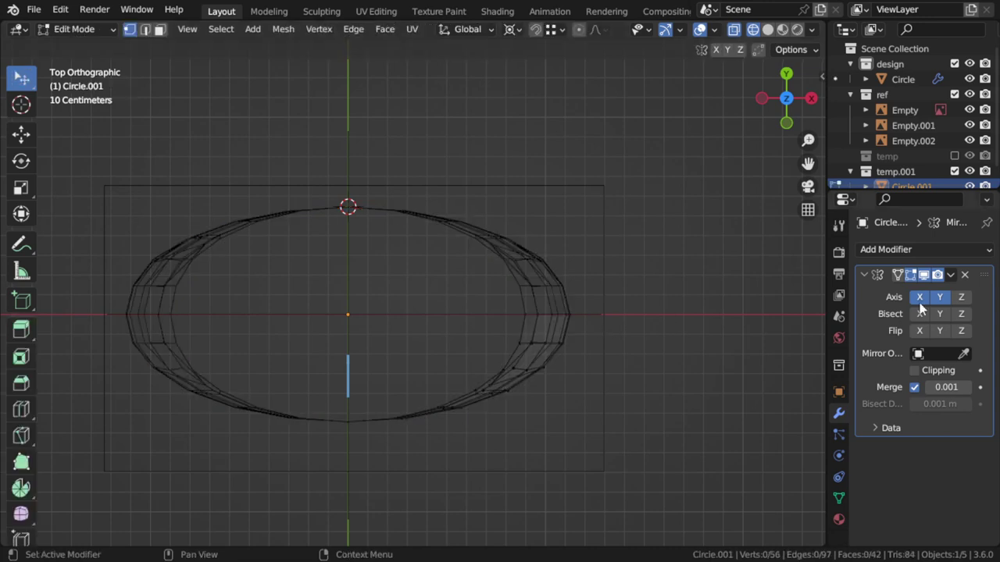
scroll(925, 172, "down", 1)
left_click(955, 157)
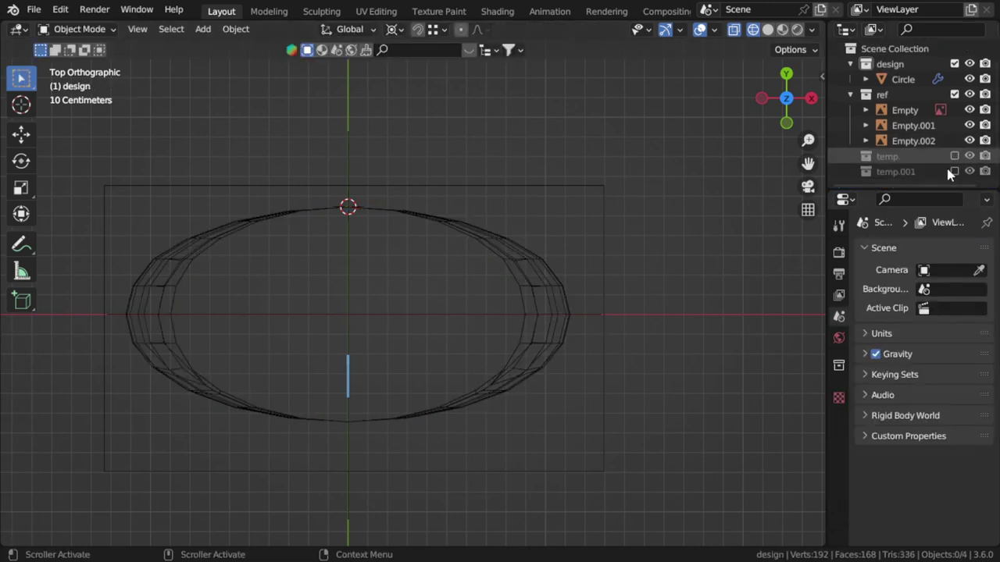
left_click(526, 296)
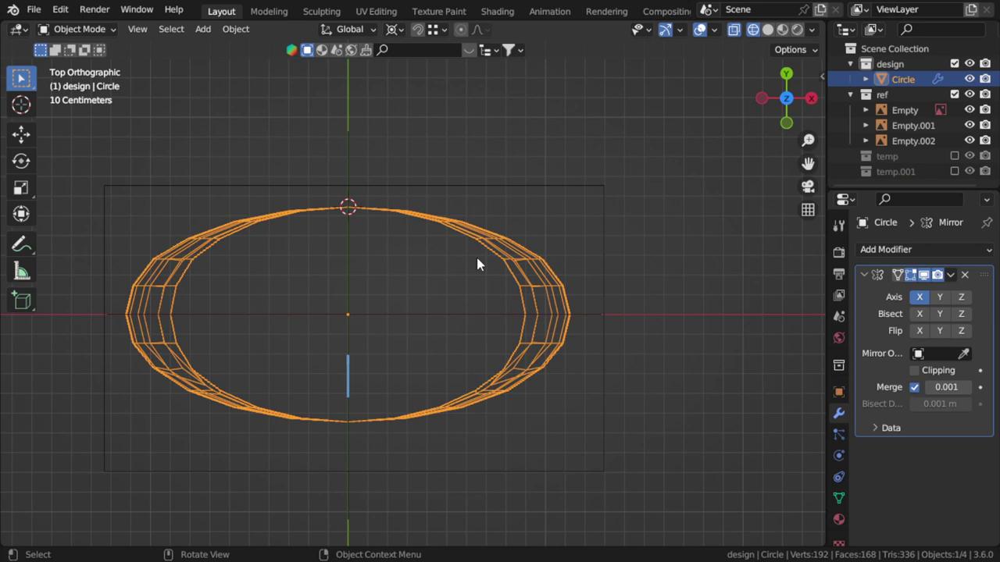
key("Tab")
key("Tab")
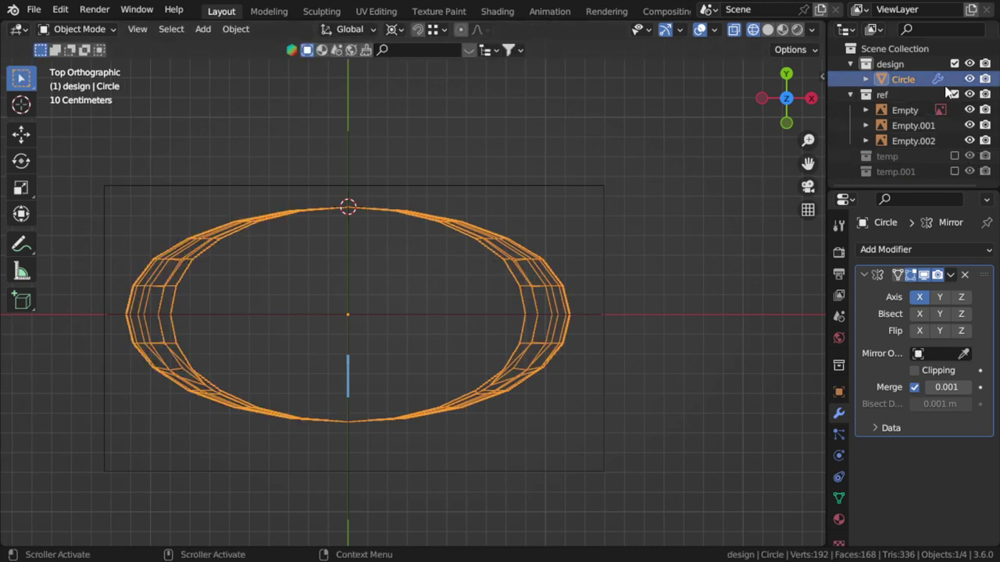
- Hide Circle, re-enable temp.001 and inspect Circle.001 in solid perspective
left_click(969, 79)
left_click(954, 171)
left_click(550, 300)
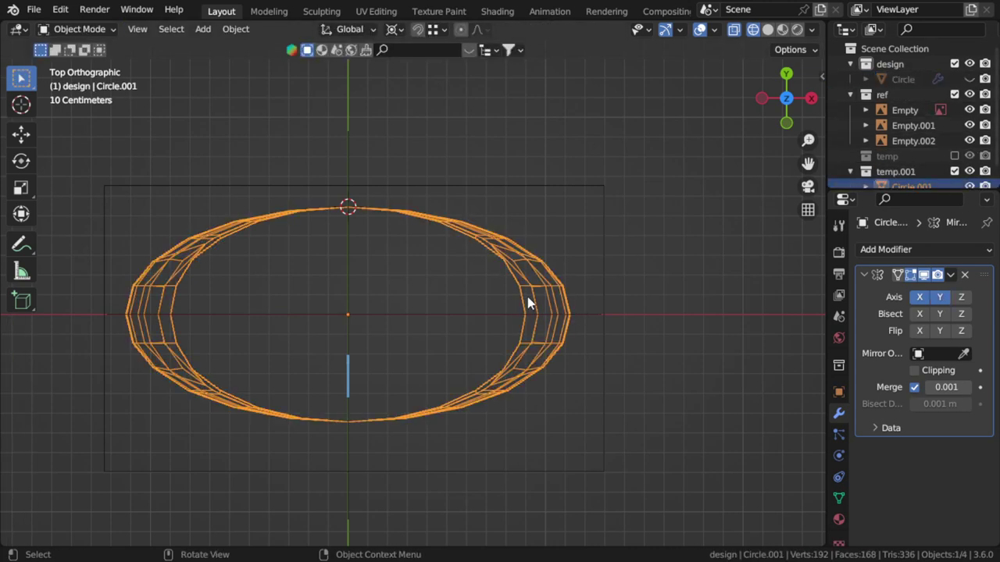
mouse_move(500, 343)
middle_mouse_down()
mouse_move(410, 232)
mouse_move(572, 307)
middle_mouse_up()
key("shift+z")
key("Tab")
key("Tab")
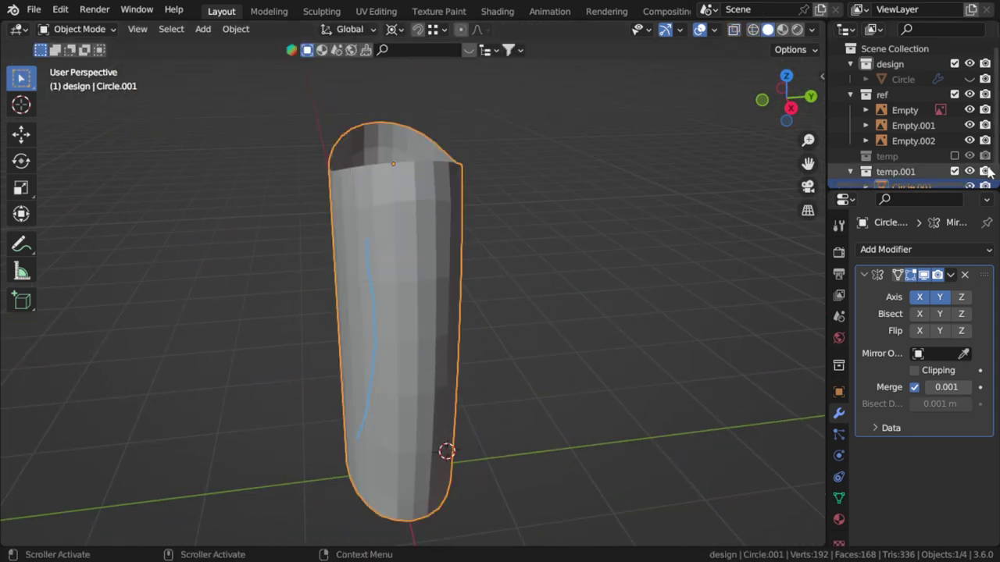
- Toggle the mirror result to compare shapes, then exclude temp.001 and reselect the visible Circle
left_click(923, 279)
left_click(923, 279)
left_click(922, 279)
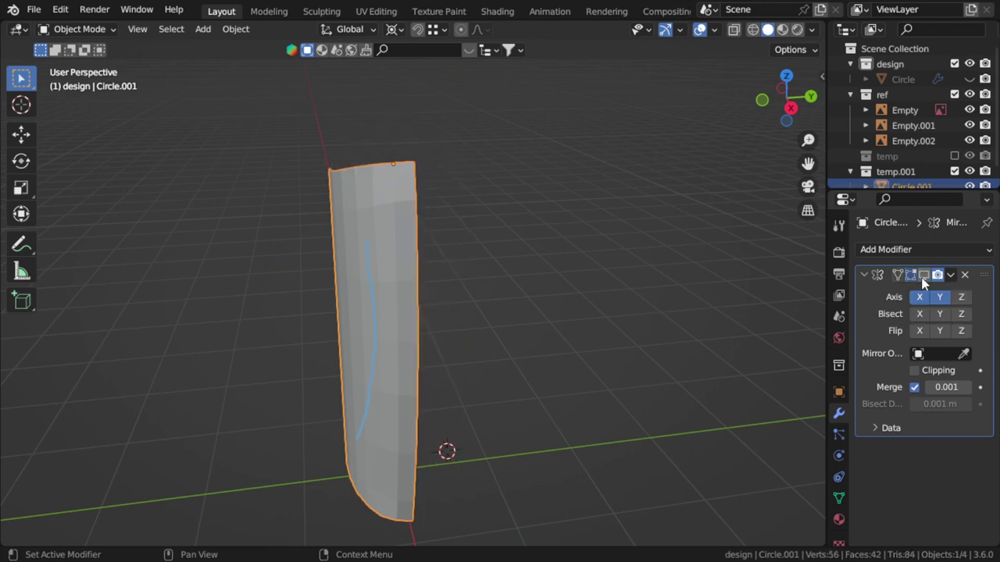
left_click(923, 278)
left_click(954, 171)
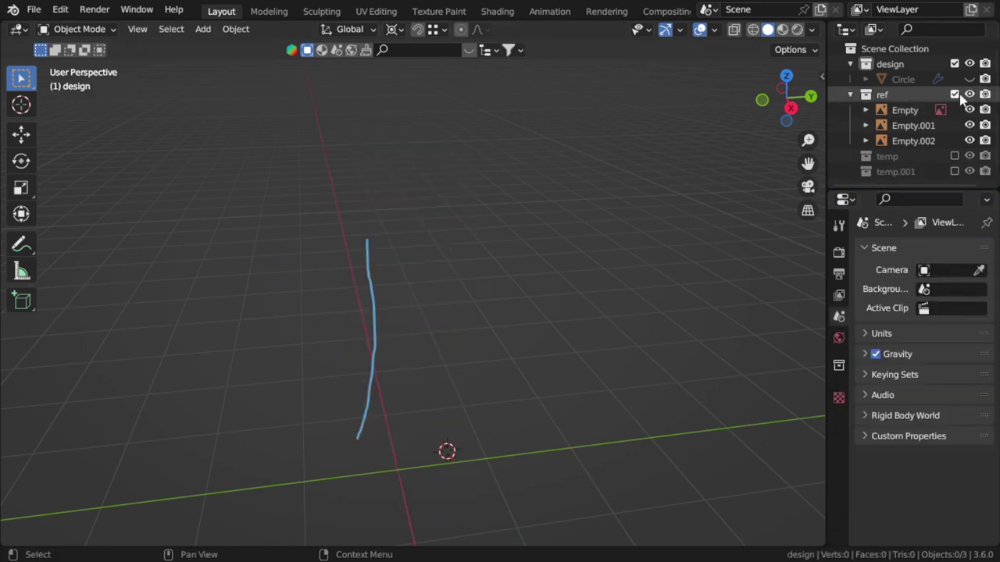
left_click(969, 79)
left_click(441, 241)
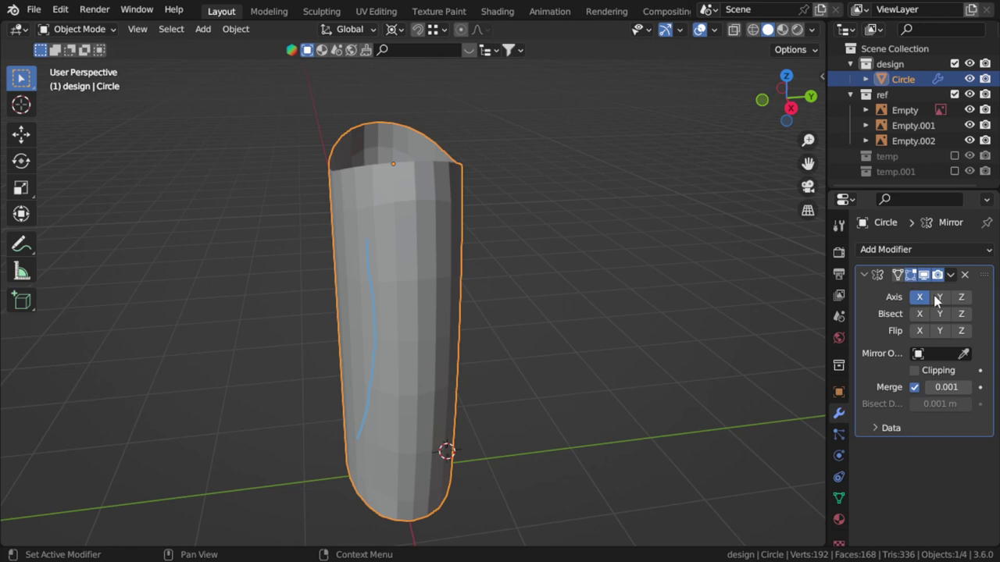
- In top wireframe view, box-select and delete the Circle's upper vertices
key("Tab")
key("KP_7")
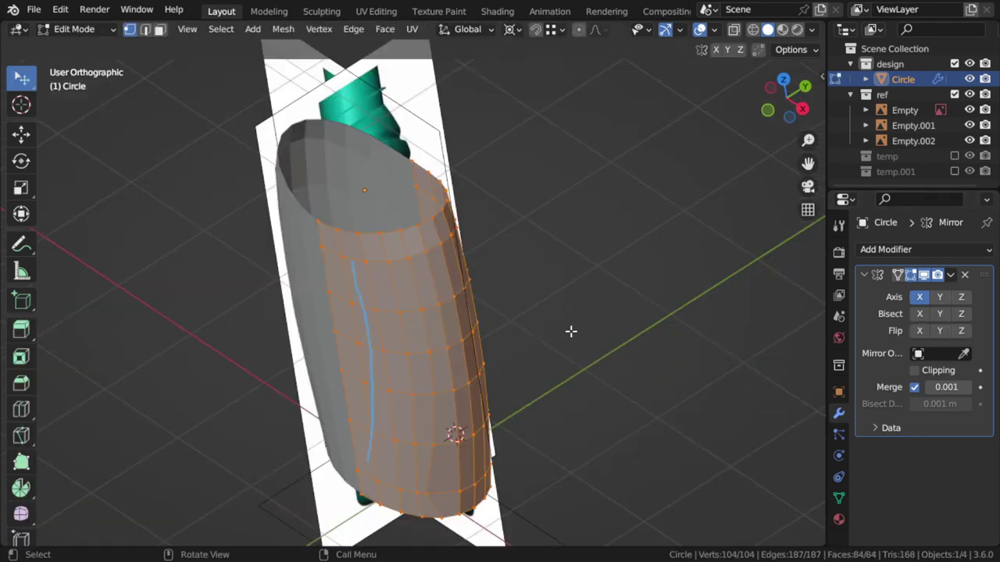
key("z")
left_click(371, 301)
key("alt+a")
left_click_drag(570, 163, 272, 281)
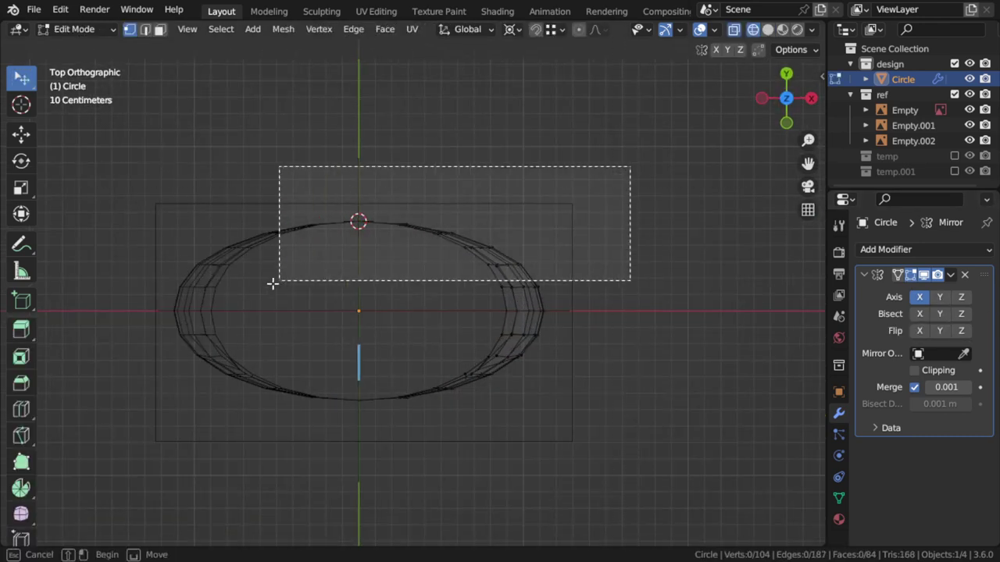
key("x")
left_click(492, 232)
- Enable Mirror Axis Y on Circle and check the full shell in perspective
key("z")
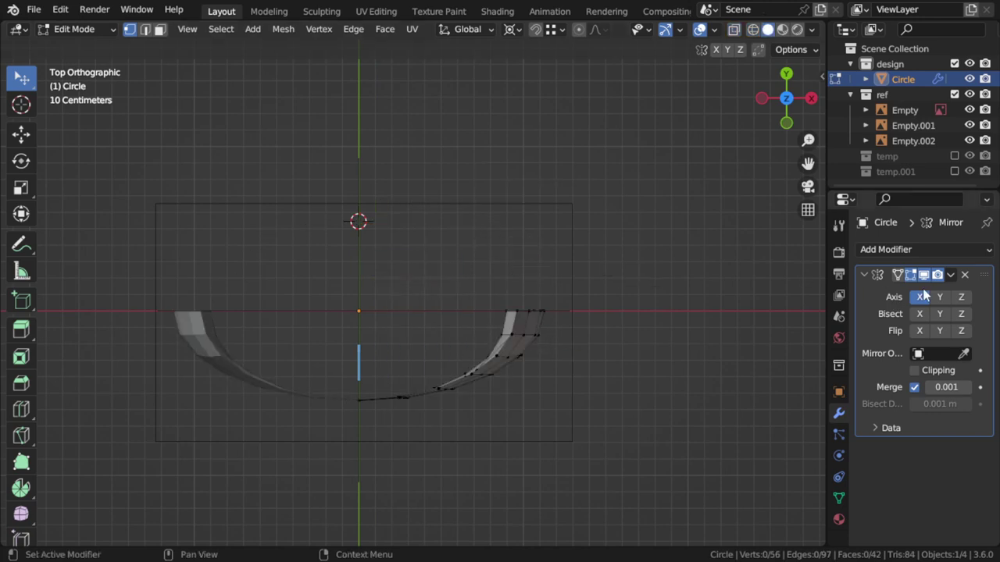
left_click(939, 296)
key("Tab")
middle_click_drag(516, 333, 456, 254)
key("Tab")
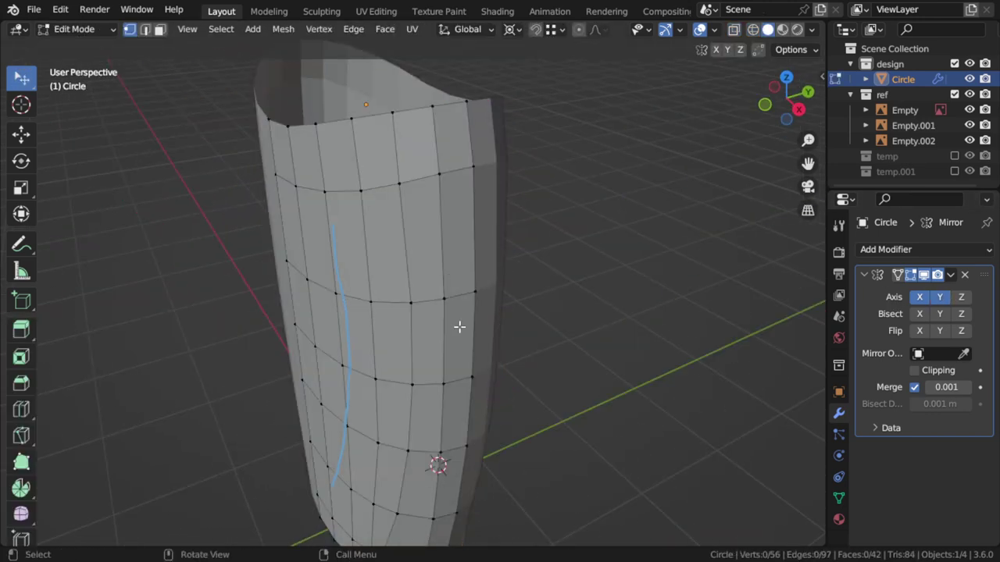
- View the bottle from the front with X-ray, zoomed on the shoulder and neck
scroll(449, 338, "down", 5)
key("KP_1")
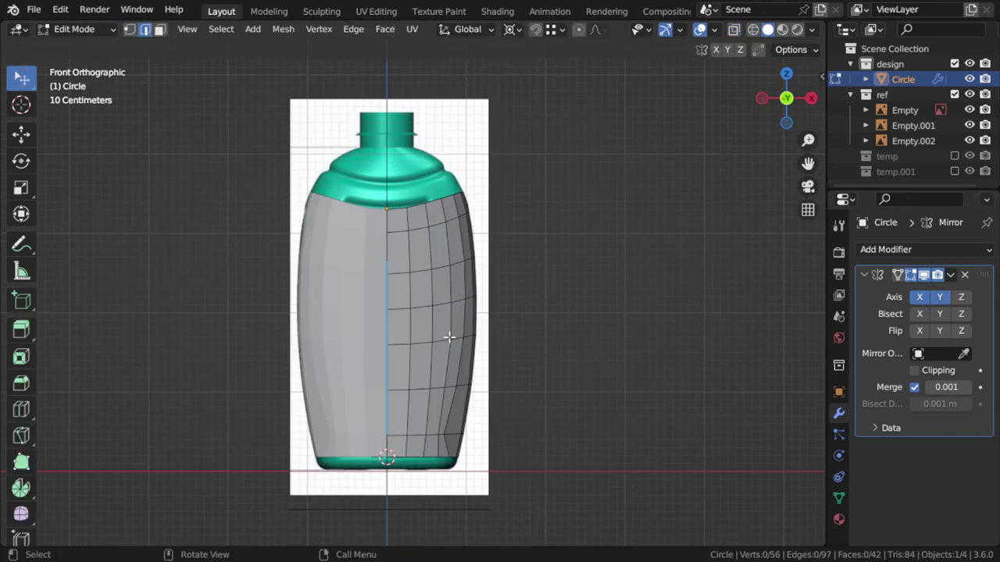
key("alt+z")
scroll(398, 332, "up", 2)
scroll(403, 324, "up", 1)
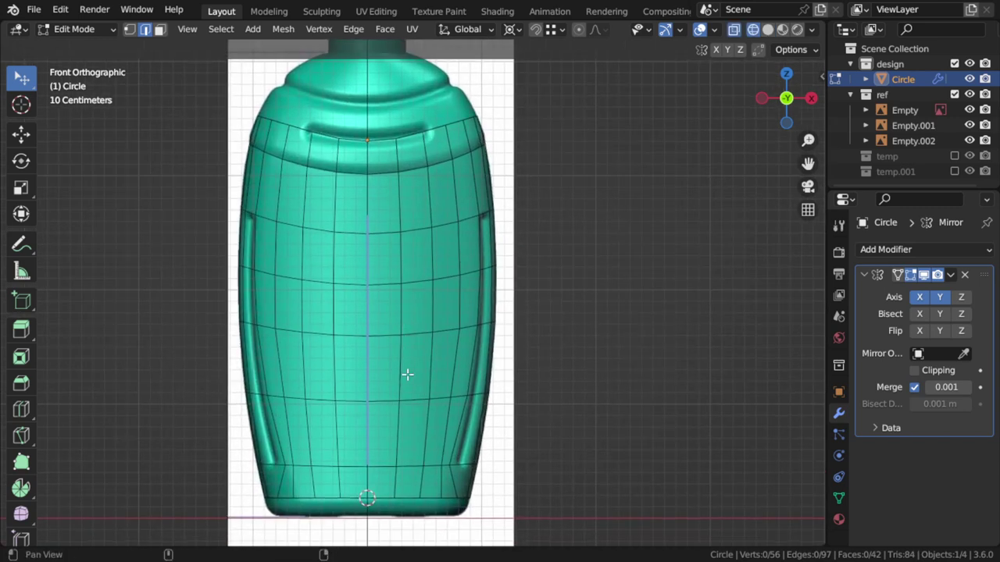
middle_click_drag(407, 375, 409, 404, "shift")
scroll(450, 375, "up", 3)
- In vertex mode, extrude the top ring of the body straight up to the shoulder
key("1")
left_click(464, 329, "alt")
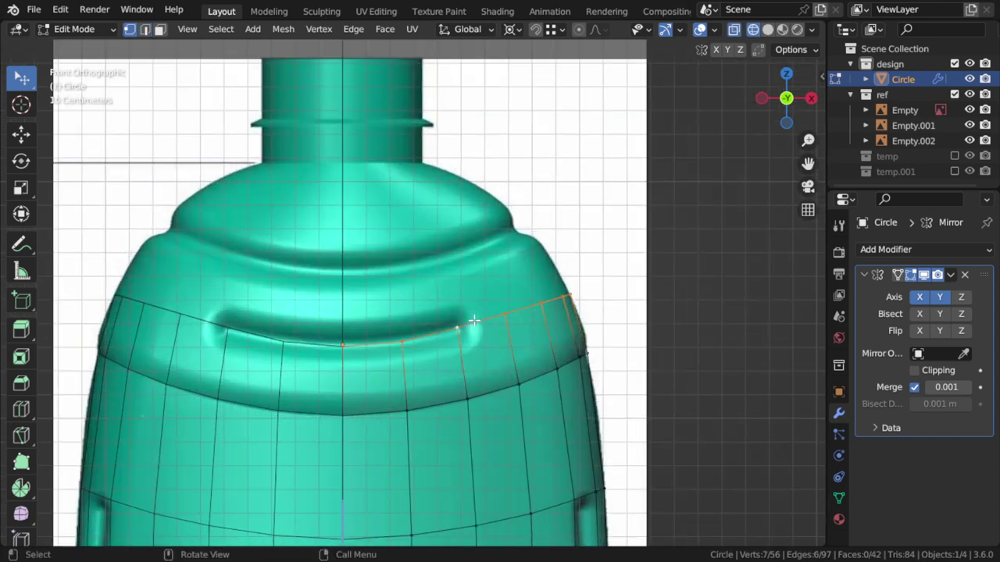
scroll(492, 344, "up", 1)
scroll(512, 379, "up", 1)
key("e")
key("z")
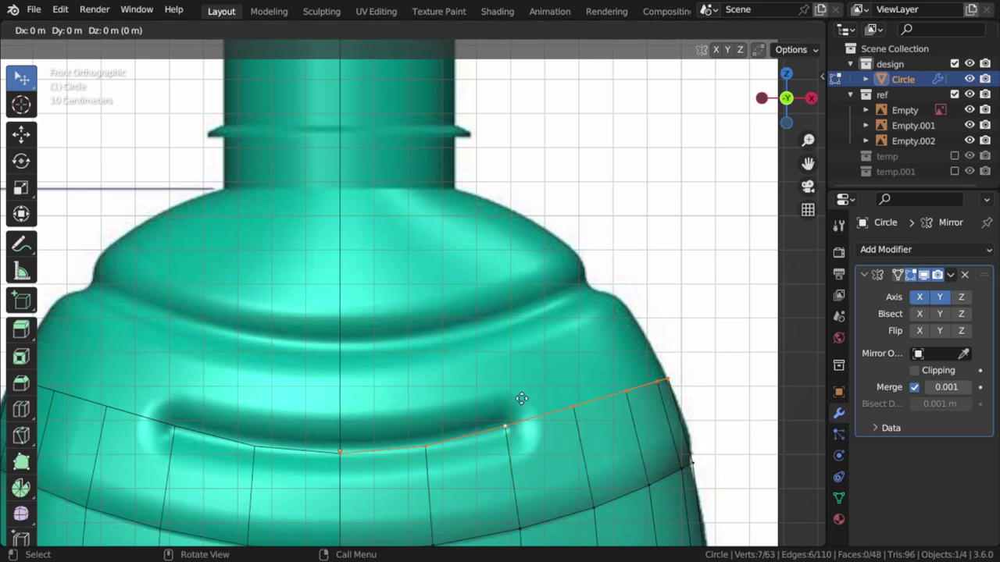
left_click(521, 289)
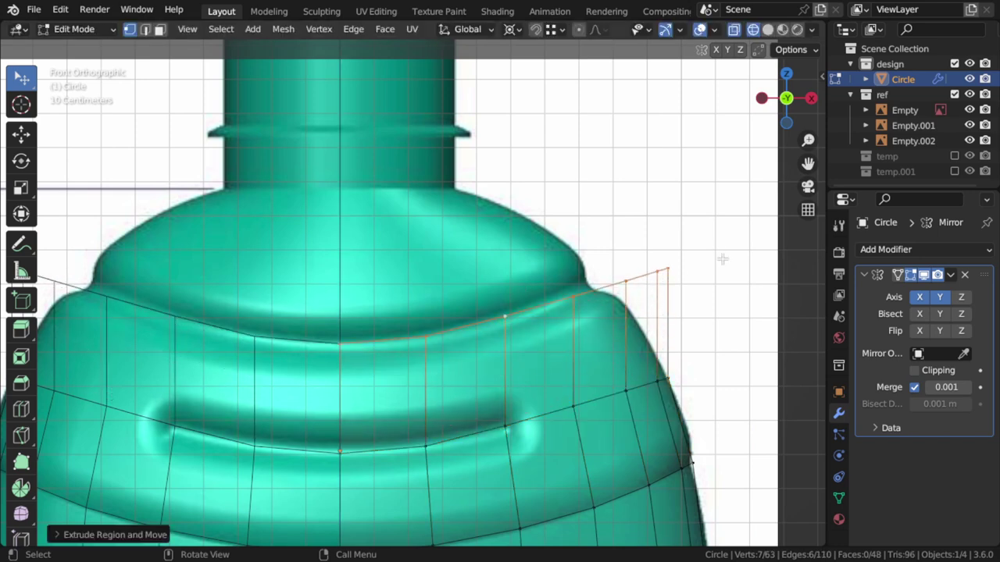
- Snap the 3D cursor to the ring's centre vertex and narrow the ring along X to the shoulder
left_click(350, 341)
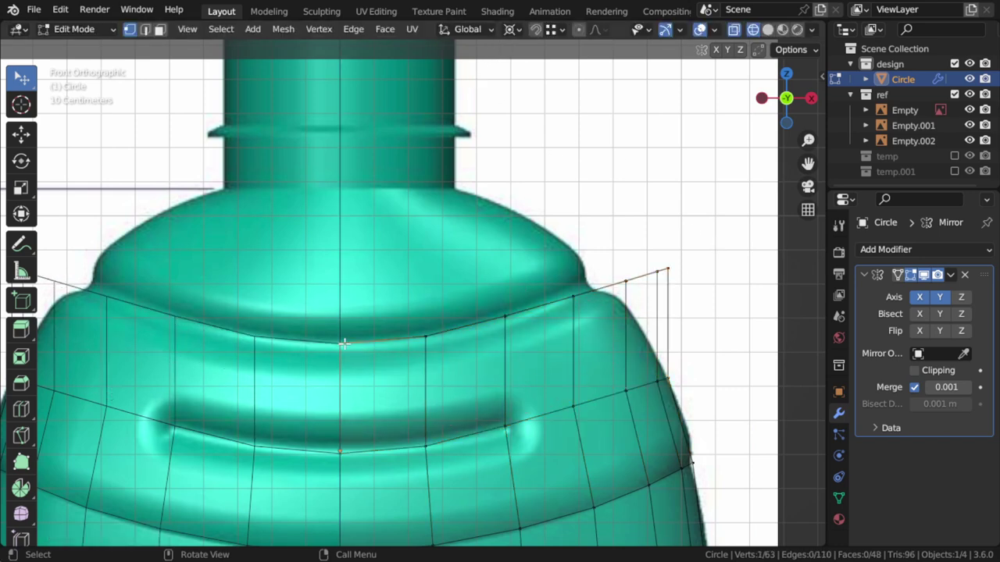
key("shift+s")
left_click(346, 401)
left_click(457, 331, "alt")
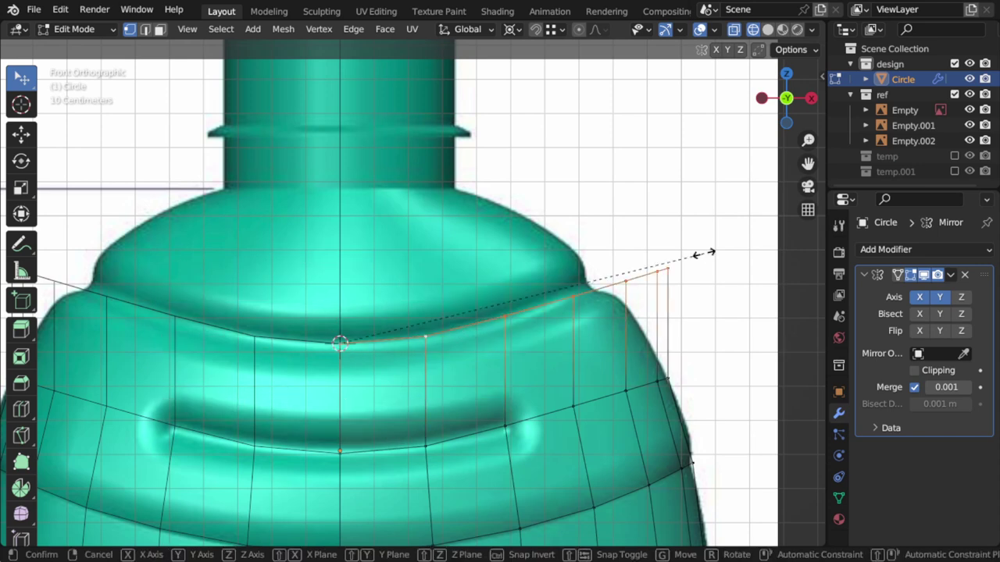
key("s")
key("x")
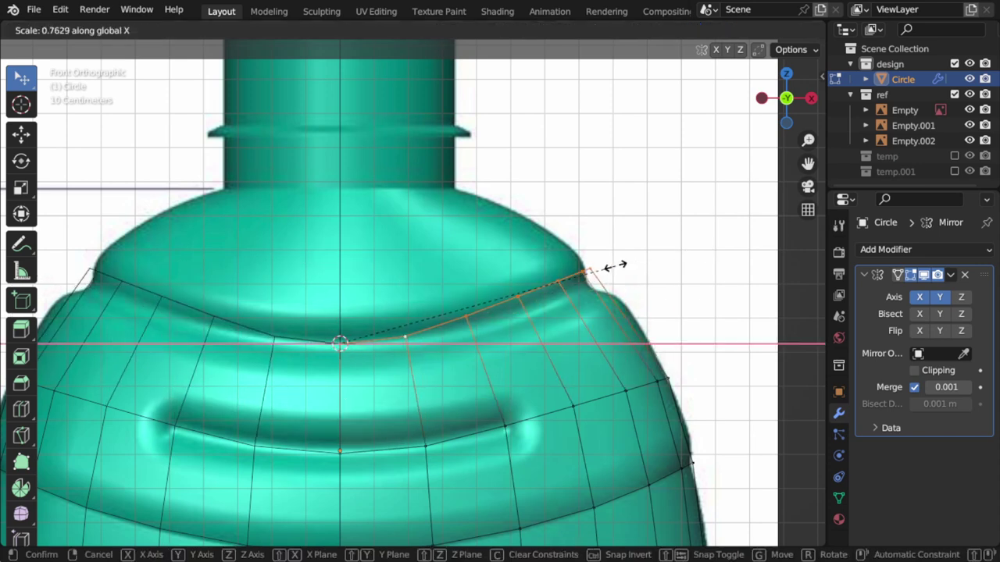
left_click(615, 265)
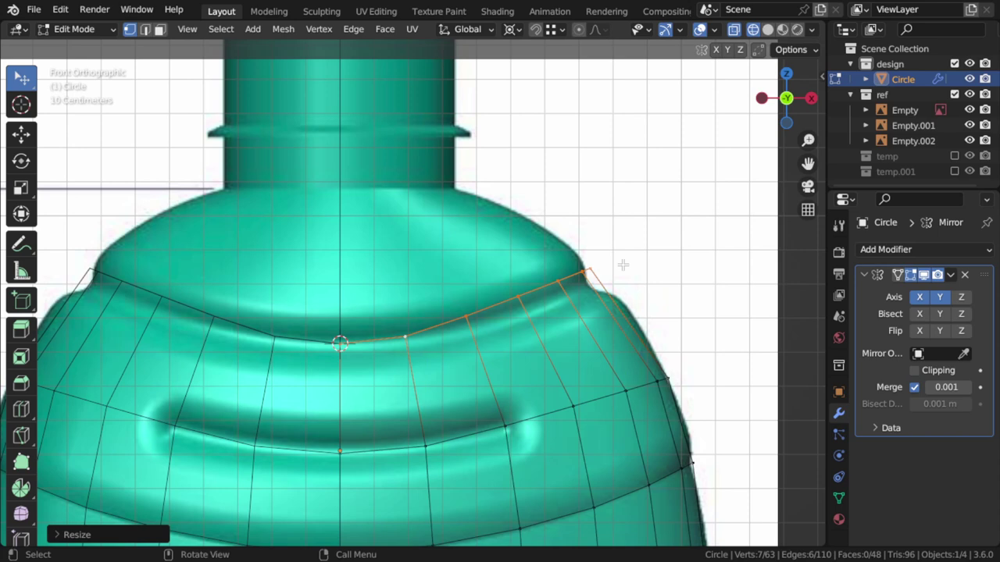
- Slide two shoulder-ring vertices along their edges to follow the reference outline
scroll(570, 301, "up", 1)
key("a")
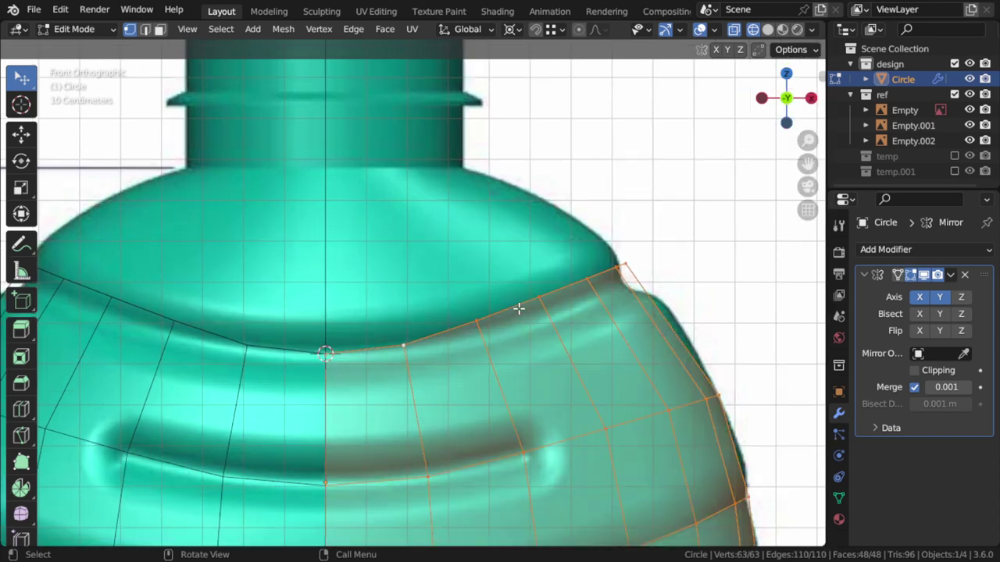
key("alt+a")
left_click(478, 320)
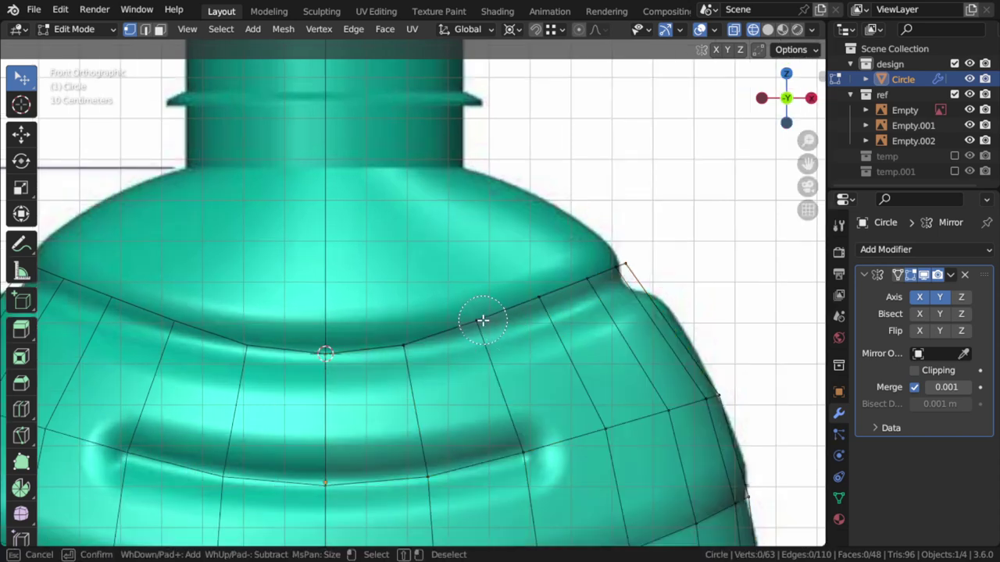
key("shift+v")
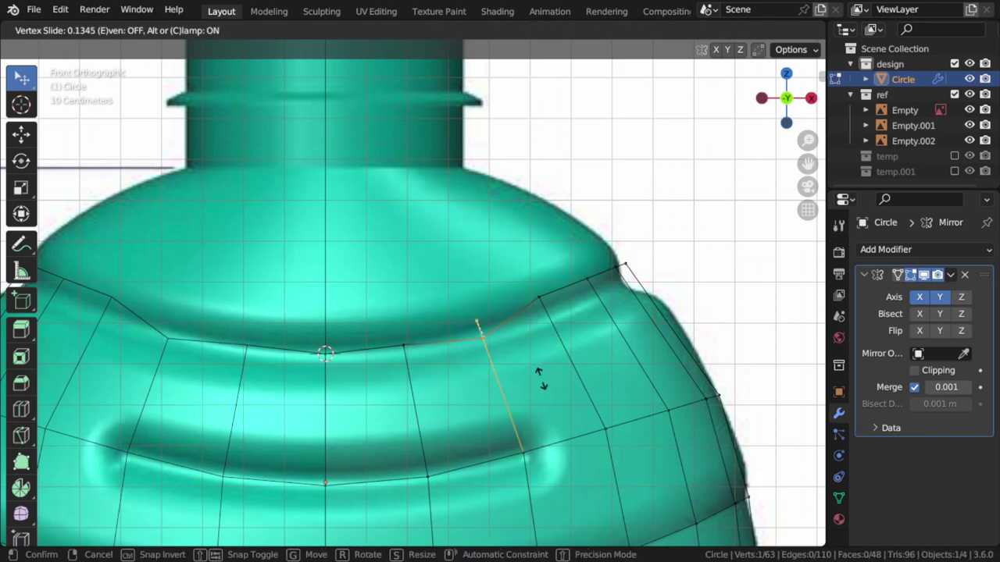
left_click(545, 385)
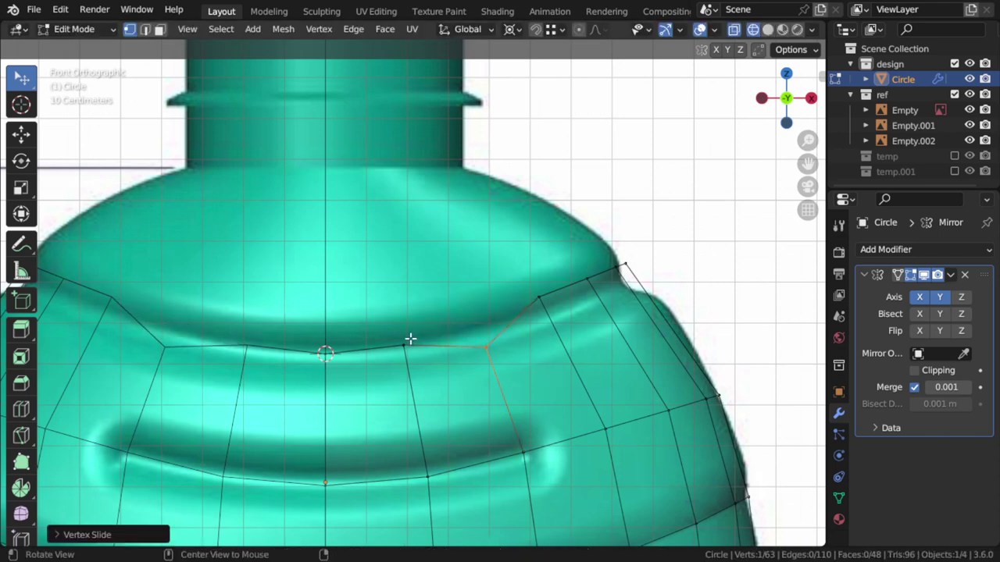
left_click(408, 342)
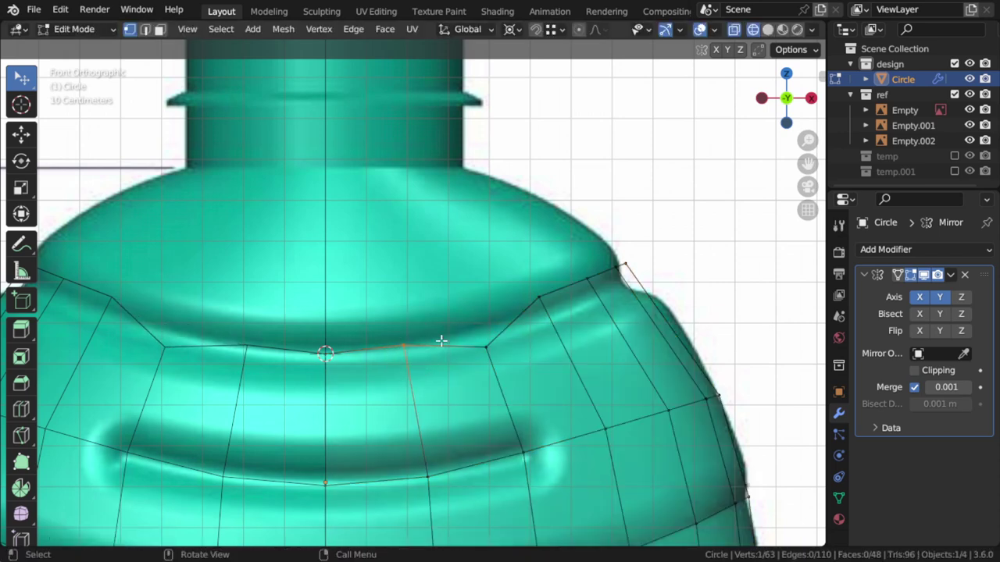
key("shift+v")
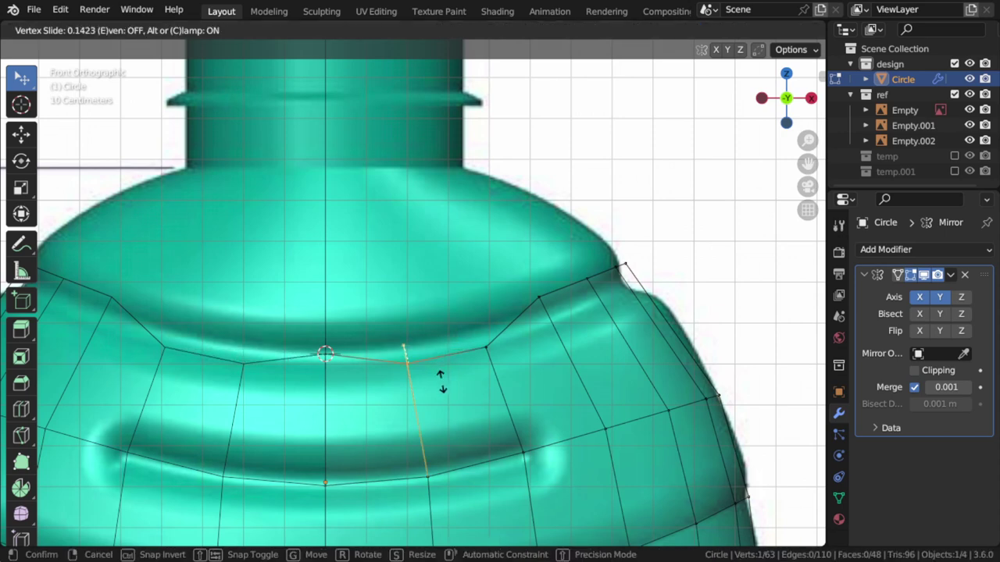
left_click(442, 384)
- Box-select another shoulder edge vertex and slide it along its edge
key("a")
key("alt+a")
left_click_drag(305, 320, 345, 374)
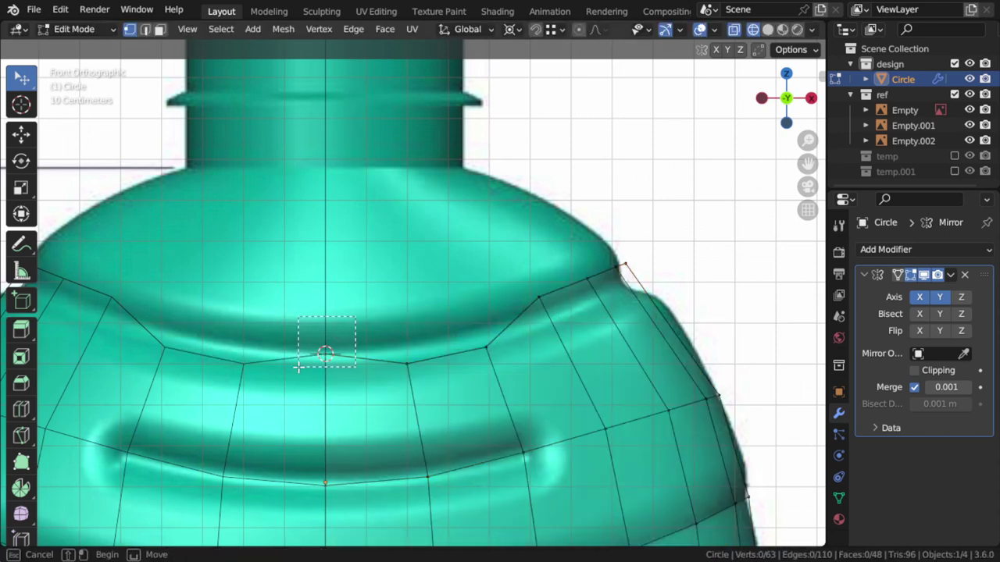
key("shift+v")
left_click(346, 383)
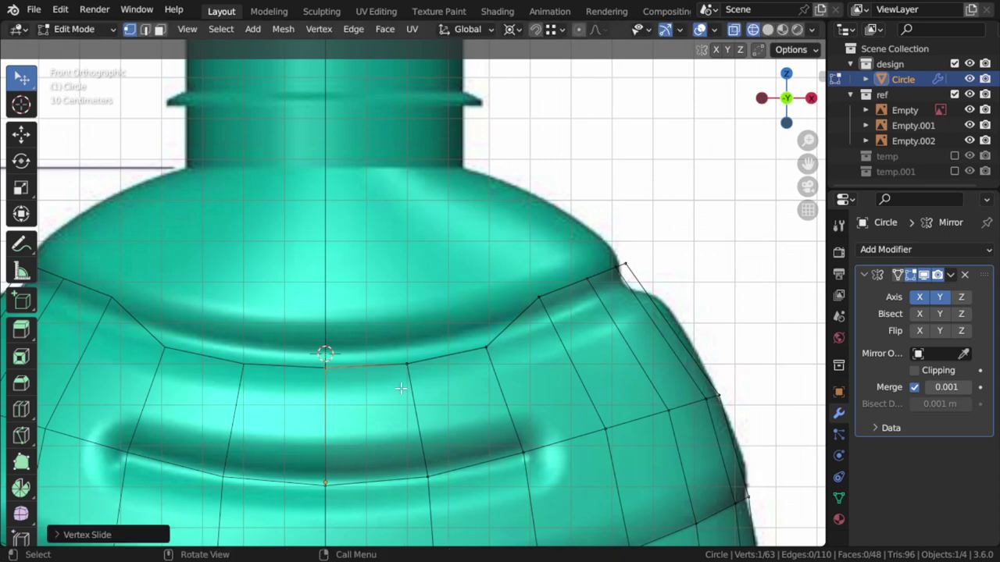
- Move the outer shoulder corner vertices out to the outline and select the shoulder edge loop
middle_click_drag(574, 285, 450, 335, "shift")
key("c")
left_click_drag(446, 336, 506, 334)
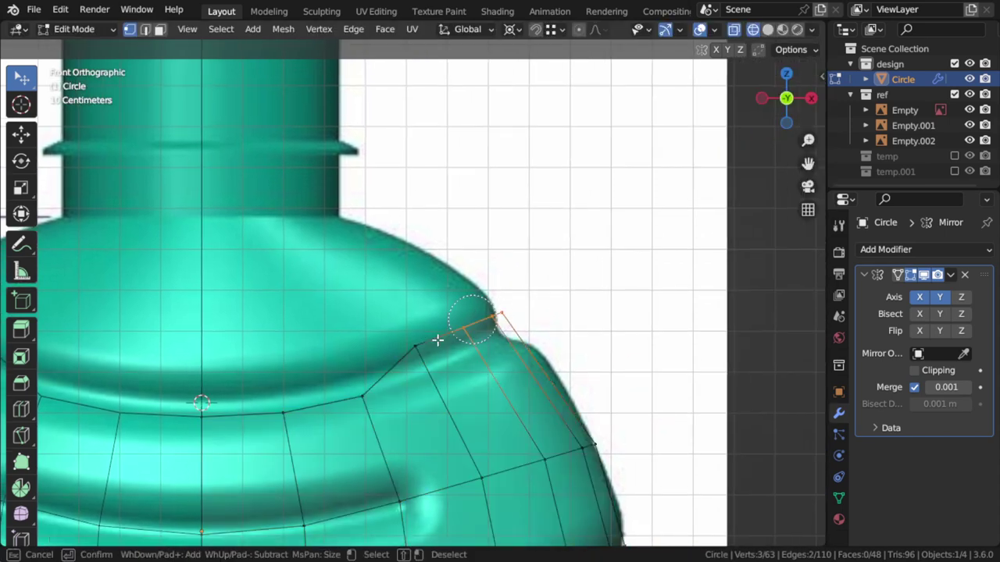
key("Escape")
key("g")
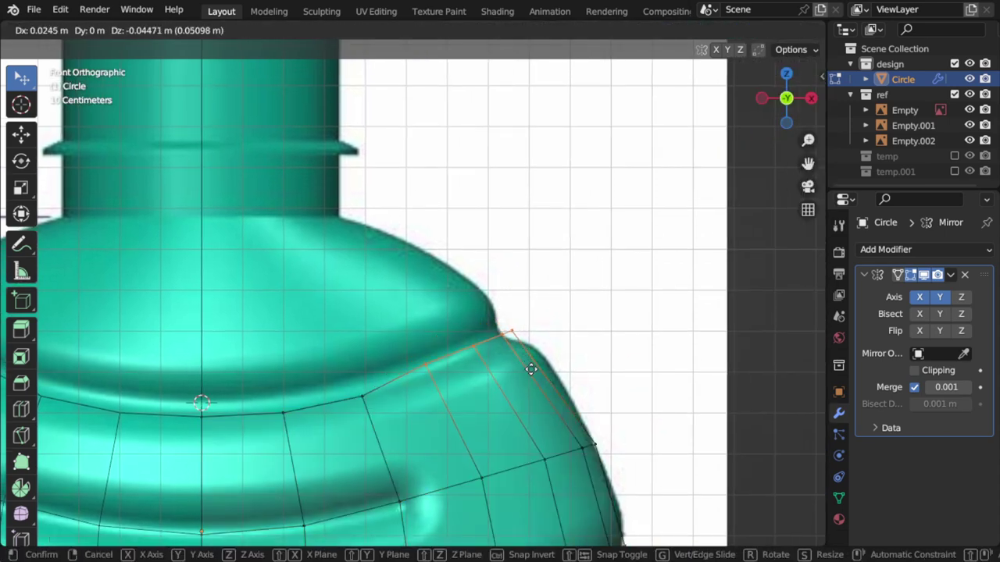
left_click(651, 433)
key("Tab")
key("Tab")
left_click(383, 378, "alt+shift")
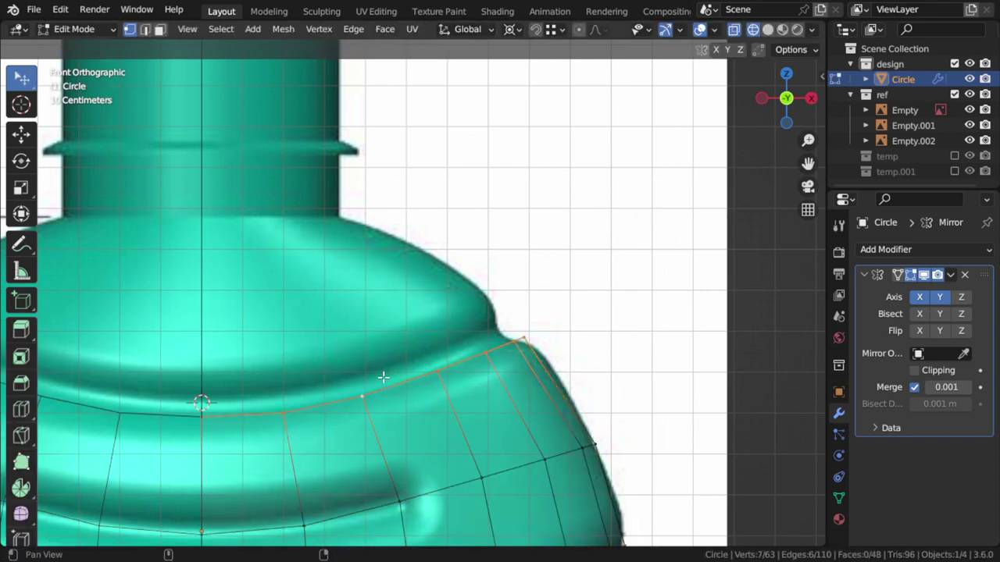
middle_click_drag(383, 377, 529, 357, "shift")
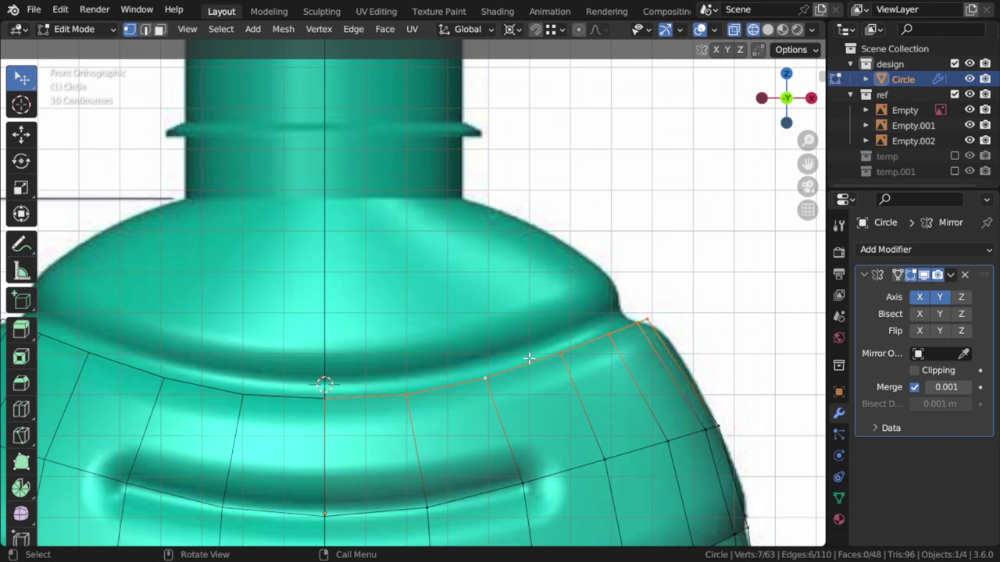
- Extrude the shoulder edge loop straight up, enable X-ray, and resize the new ring along X
key("e")
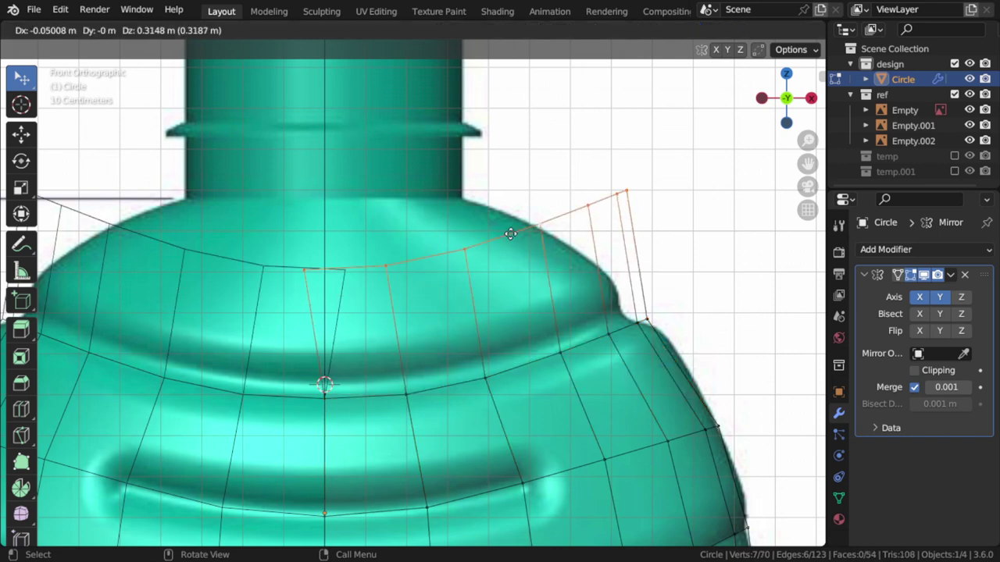
key("z")
left_click(507, 208)
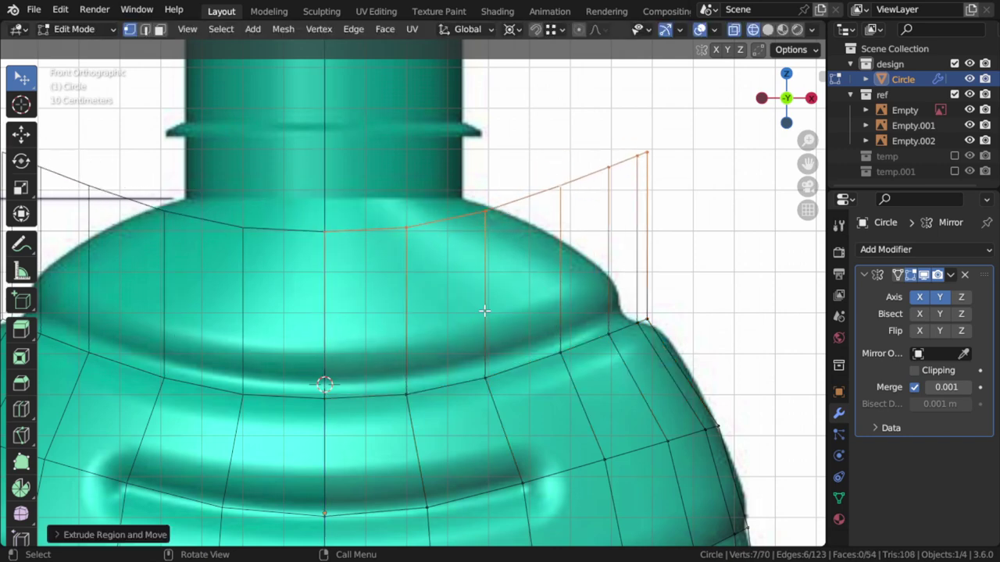
key("alt+z")
key("alt+z")
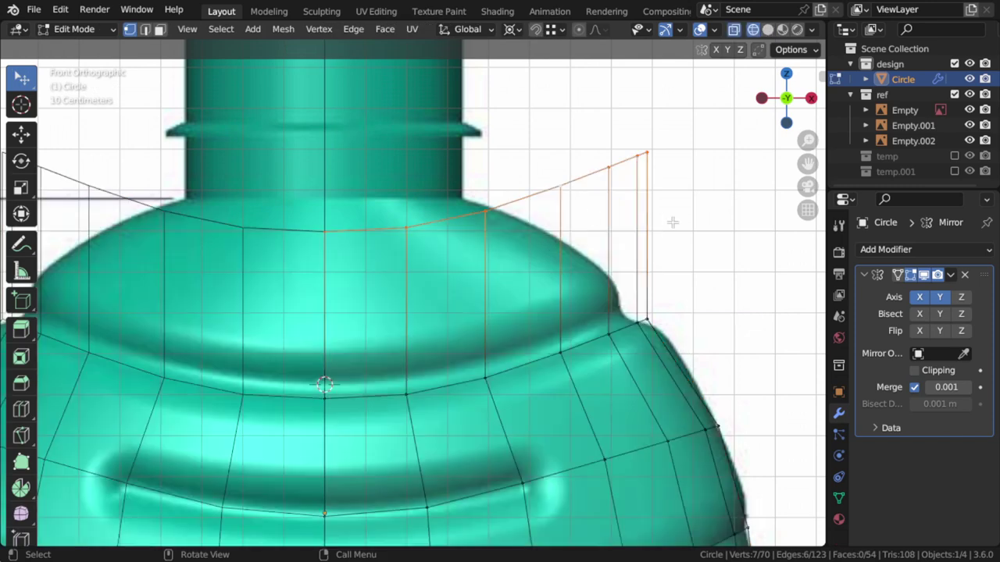
key("s")
key("x")
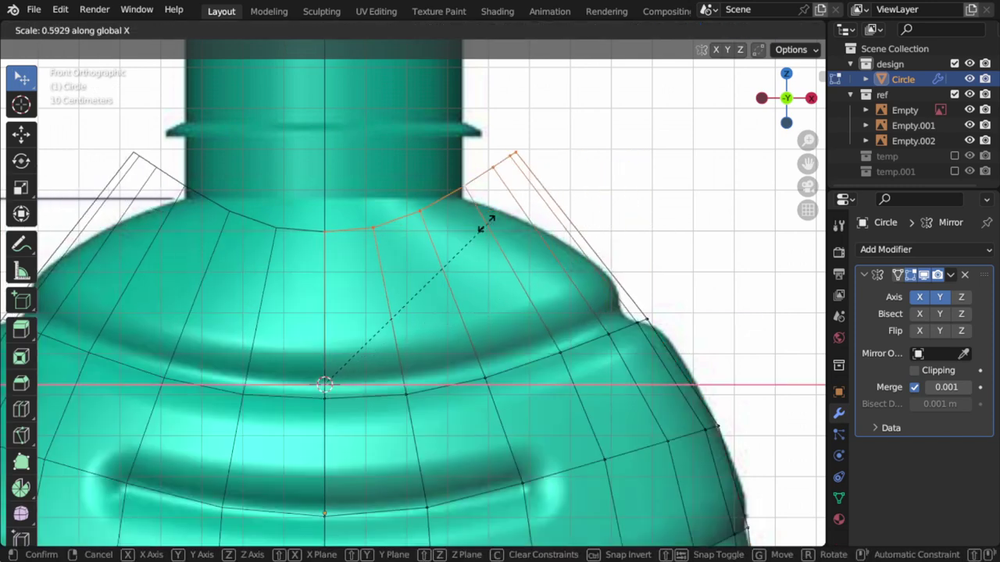
right_click(492, 228)
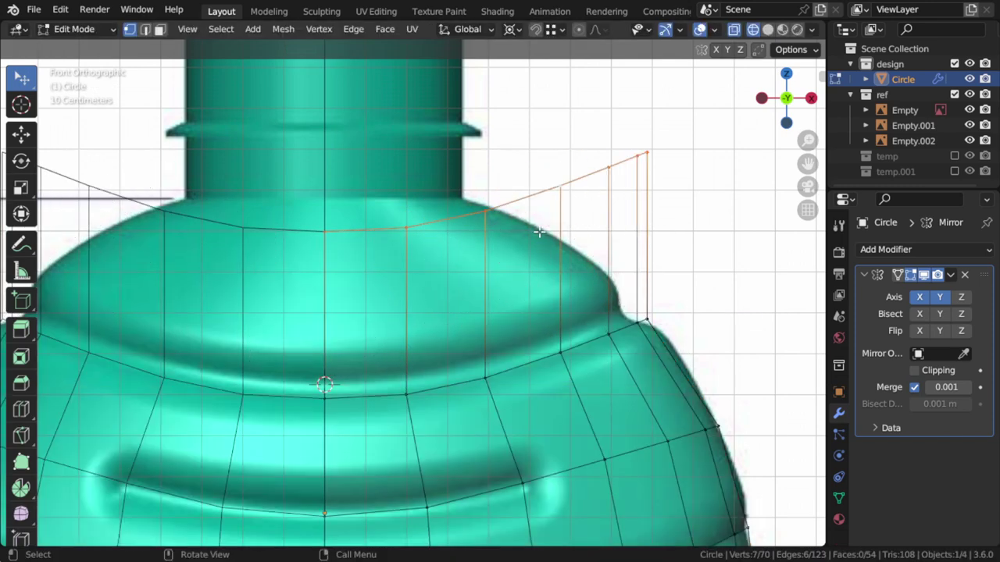
key("s")
key("x")
left_click(591, 237)
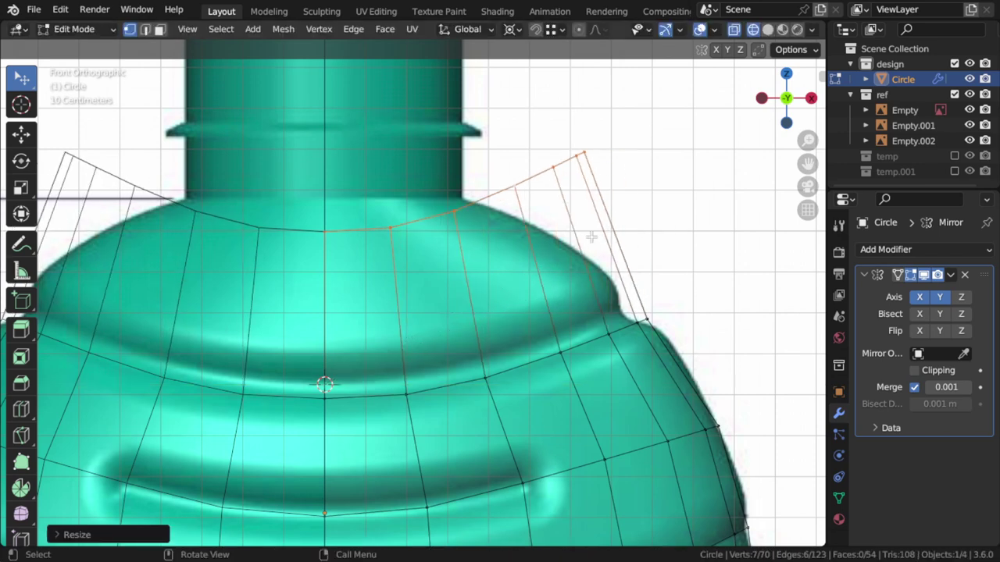
- Flatten the top ring with a Z scale of 0 and raise it to the neck base
right_click(560, 224)
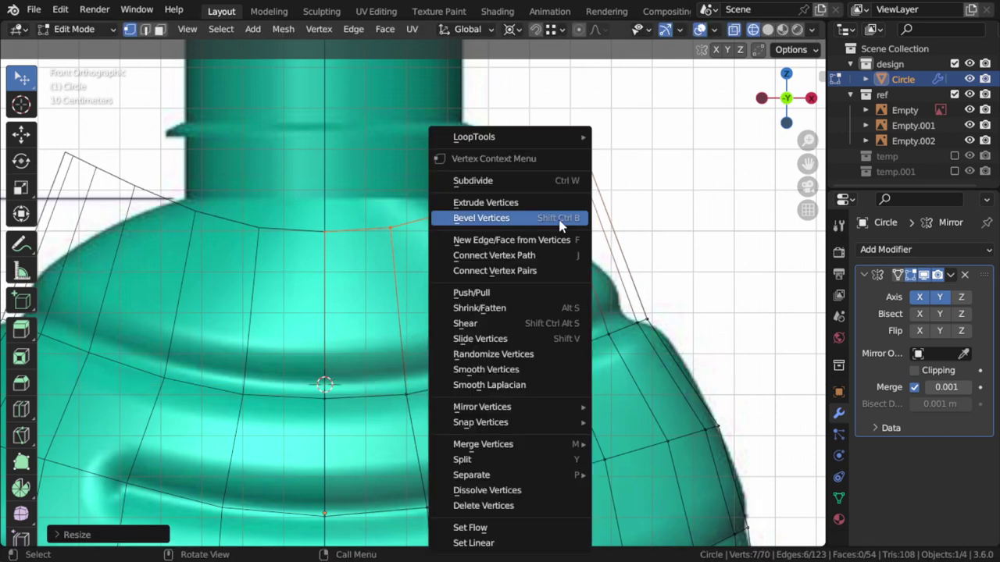
key("Escape")
key("s")
key("z")
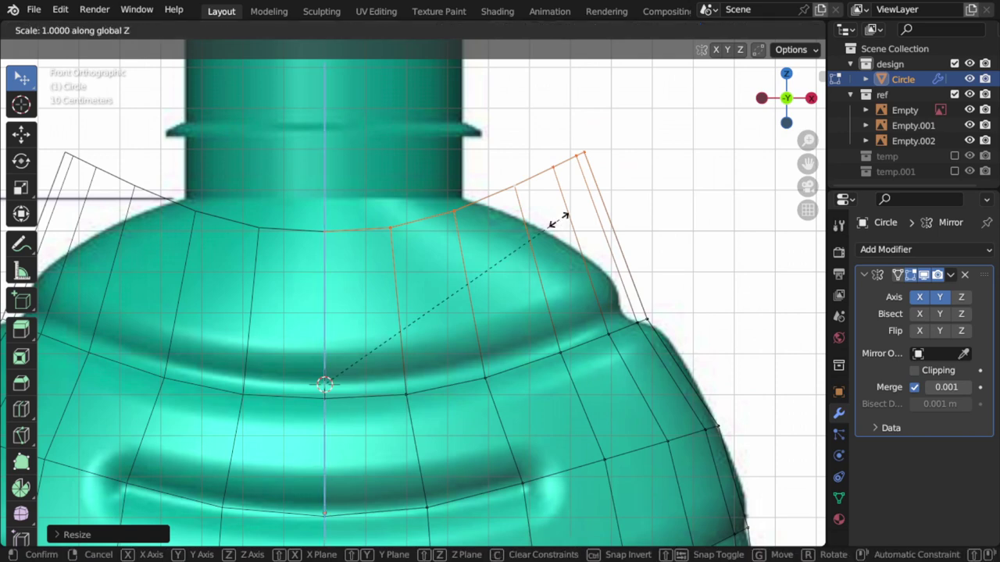
key("0")
key("Return")
key("g")
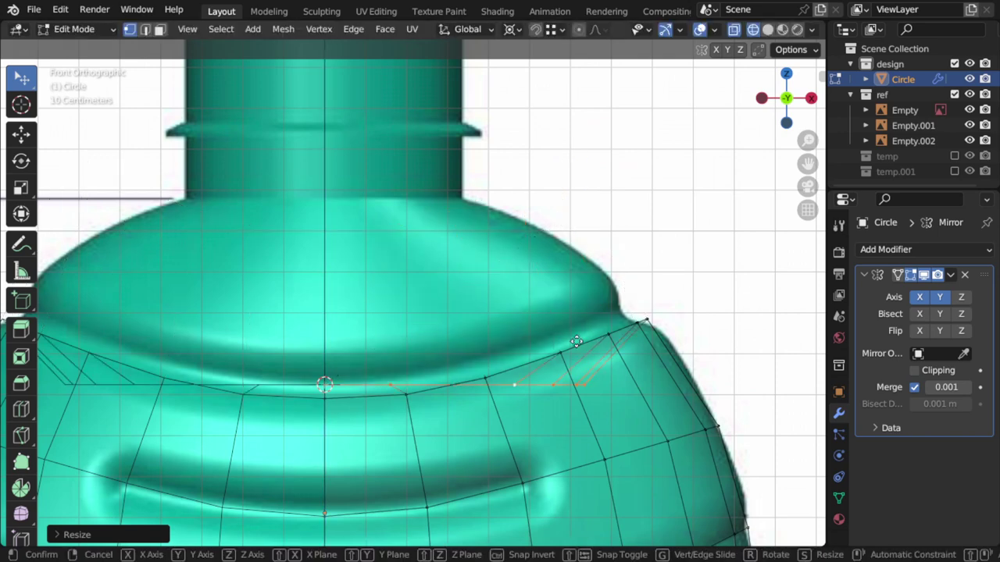
key("z")
left_click(557, 159)
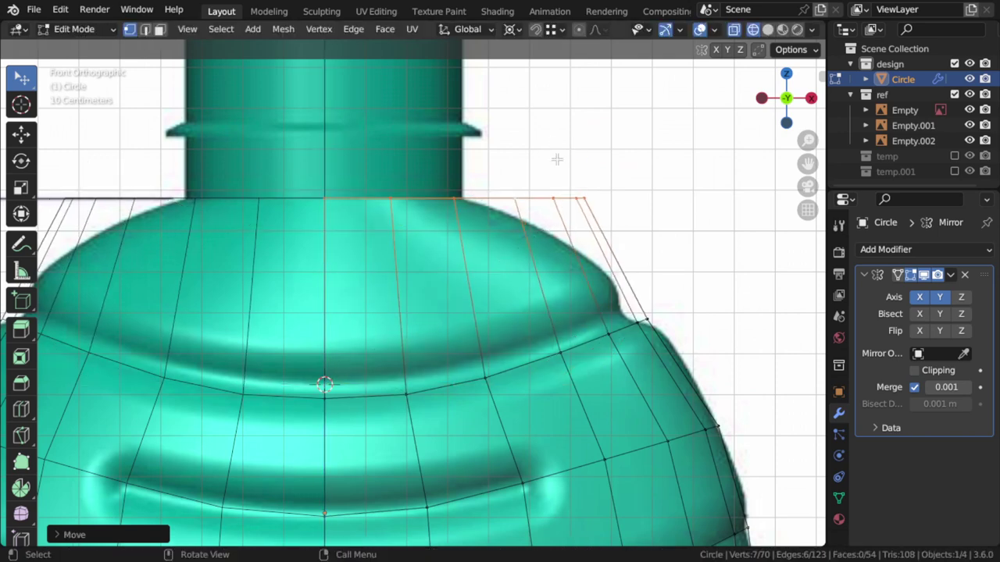
- Set the transform pivot point to the 3D Cursor
left_click(512, 29)
left_click(582, 45)
left_click(511, 29)
left_click(539, 63)
key("s")
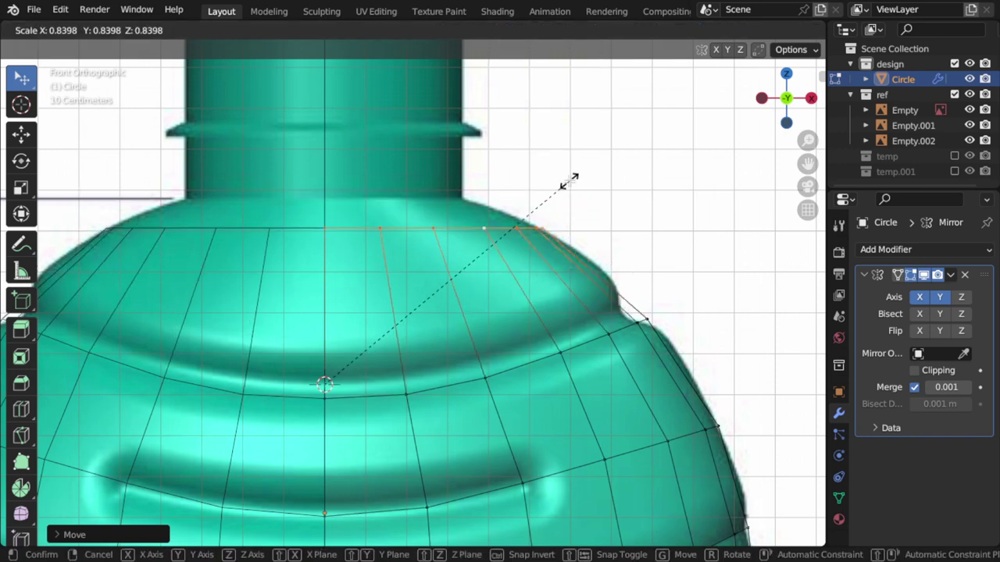
right_click(568, 181)
- Snap the 3D cursor to the ring's centre vertex and shrink the top ring to the neck width
left_click(334, 193)
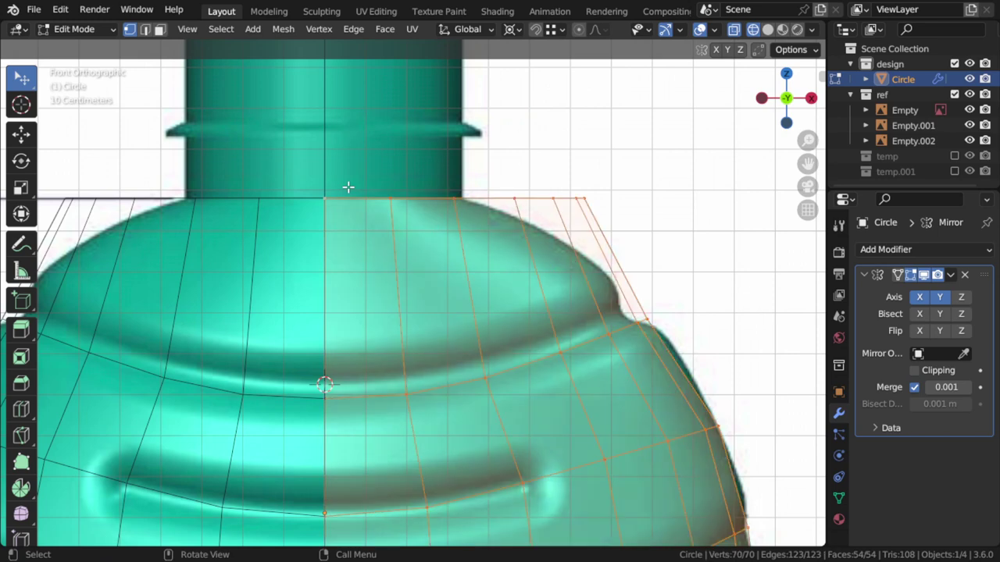
key("a")
key("alt+a")
key("b")
left_click_drag(344, 176, 323, 209)
key("shift+s")
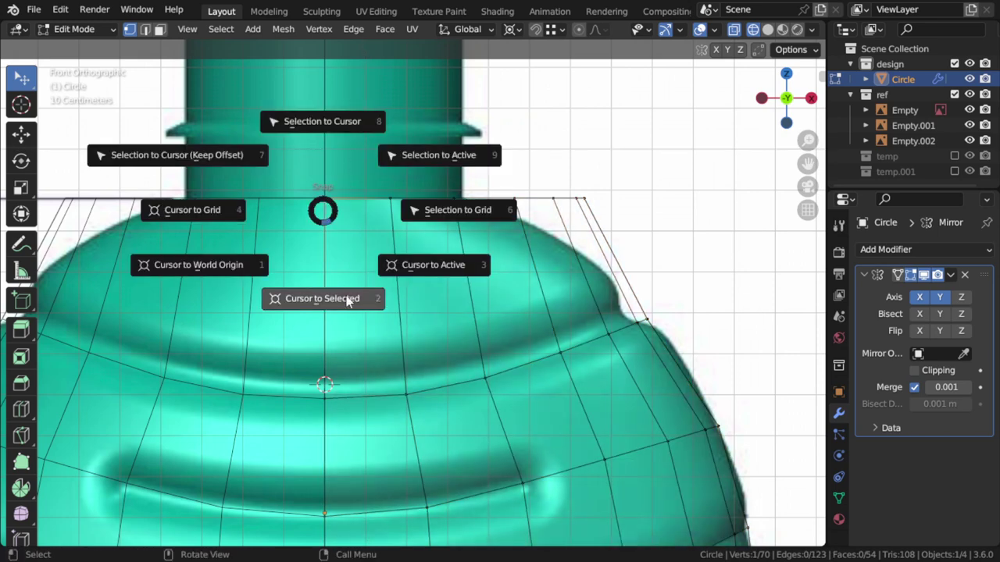
left_click(320, 297)
left_click(409, 200, "alt")
key("s")
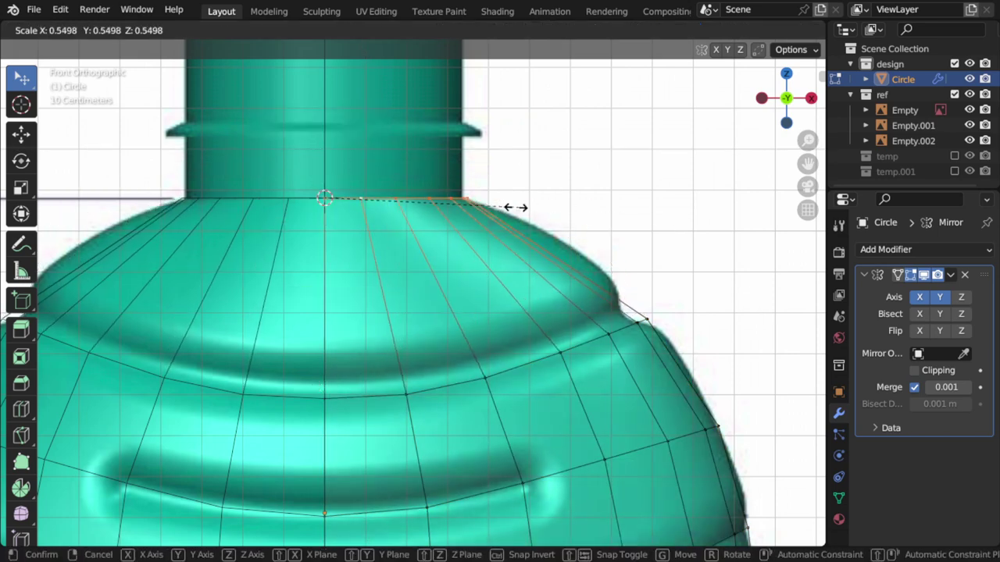
left_click(512, 208)
key("ctrl+r")
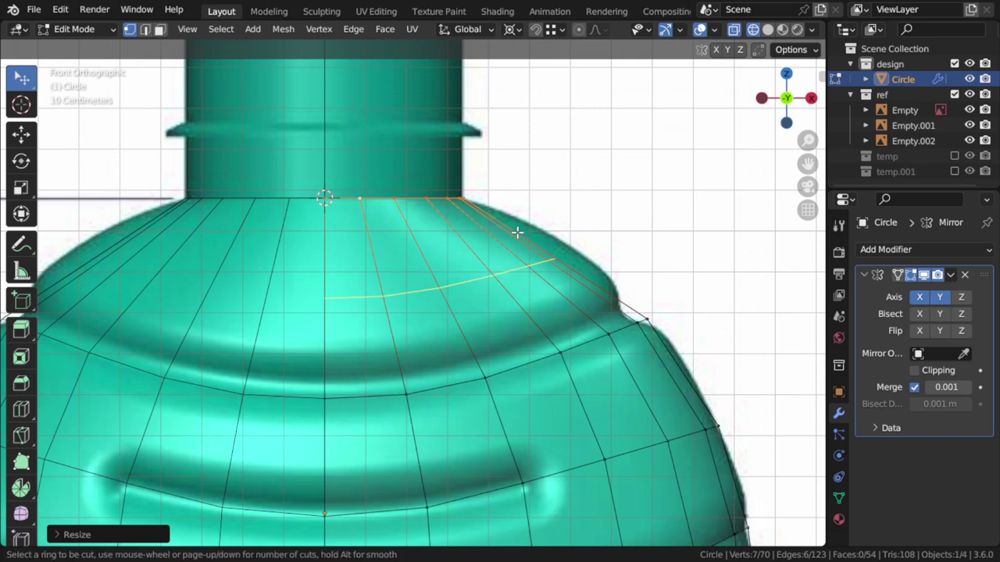
- Add a loop cut across the shoulder and begin resizing it horizontally
left_click(517, 232)
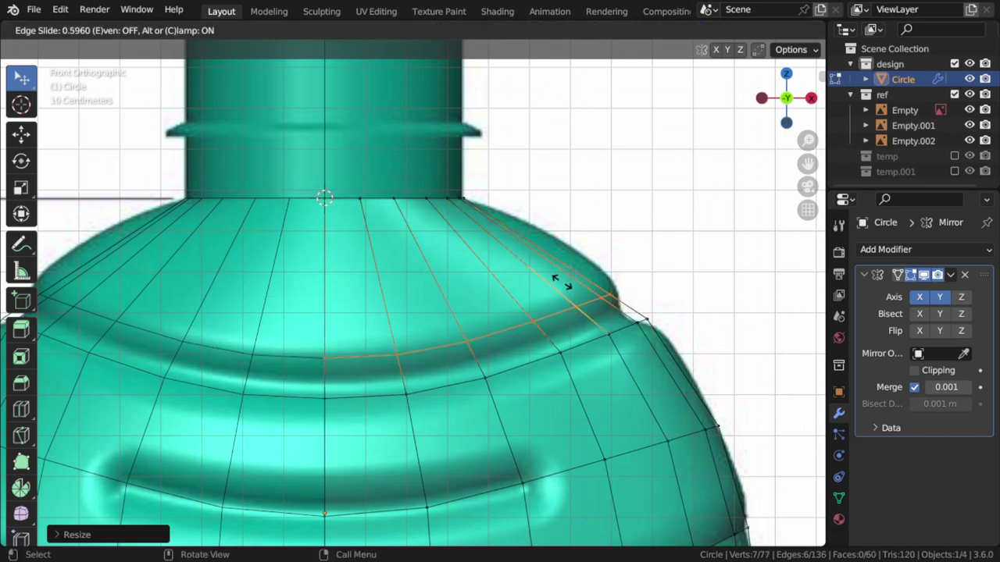
left_click(557, 280)
key("s")
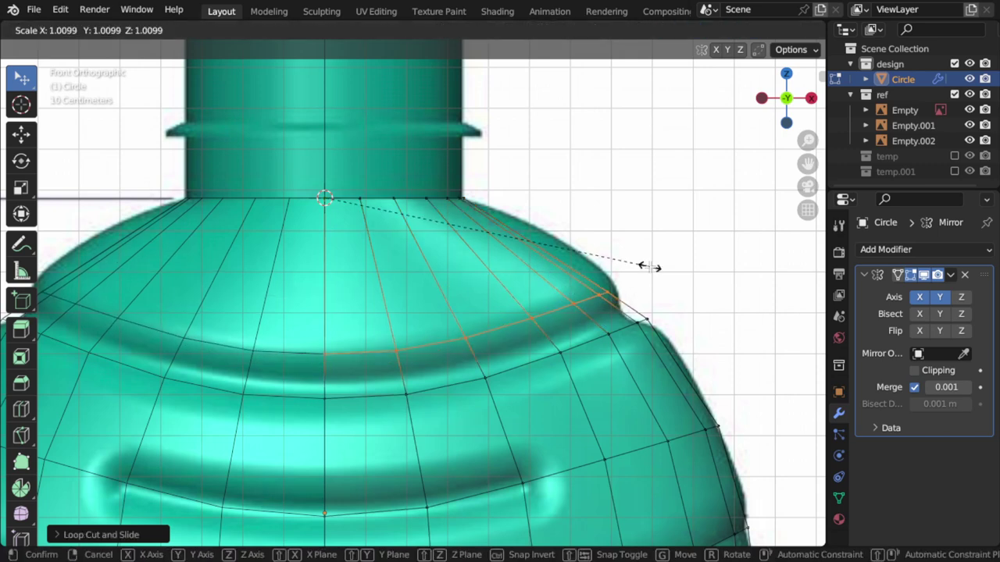
right_click(648, 266)
key("s")
key("shift+z")
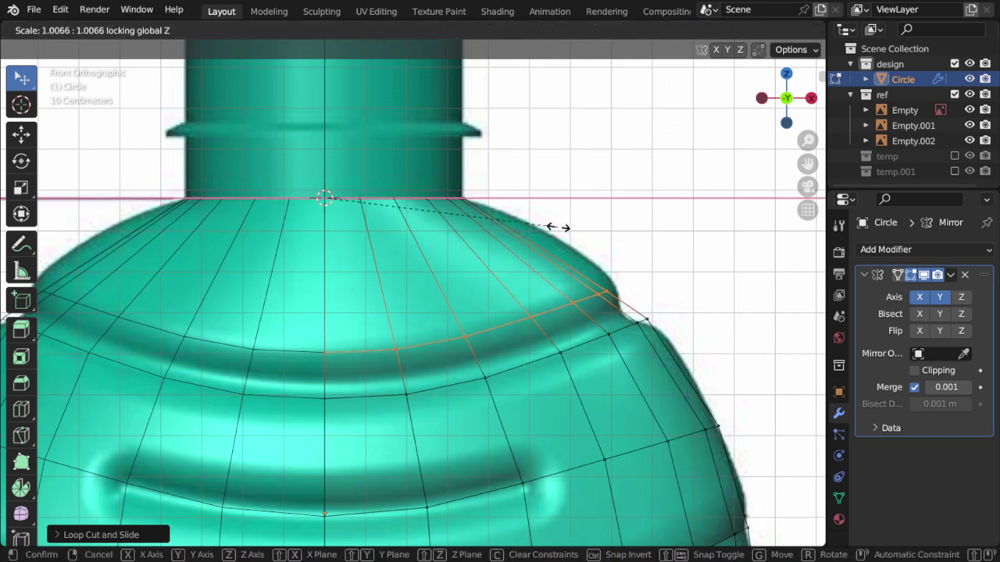
- Add a second loop across the upper shoulder and scale it around a cursor snapped to its vertex
key("ctrl+r")
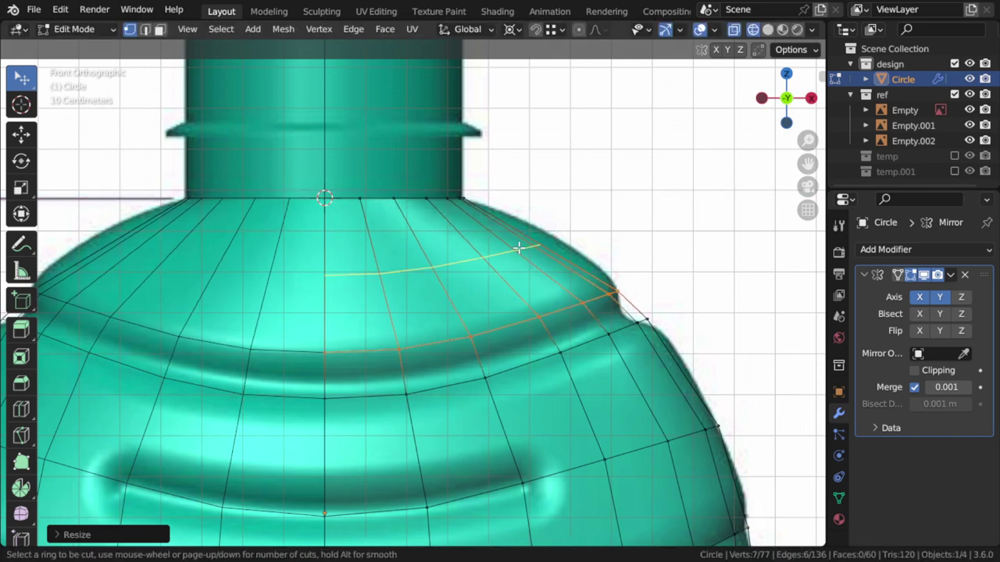
left_click(515, 244)
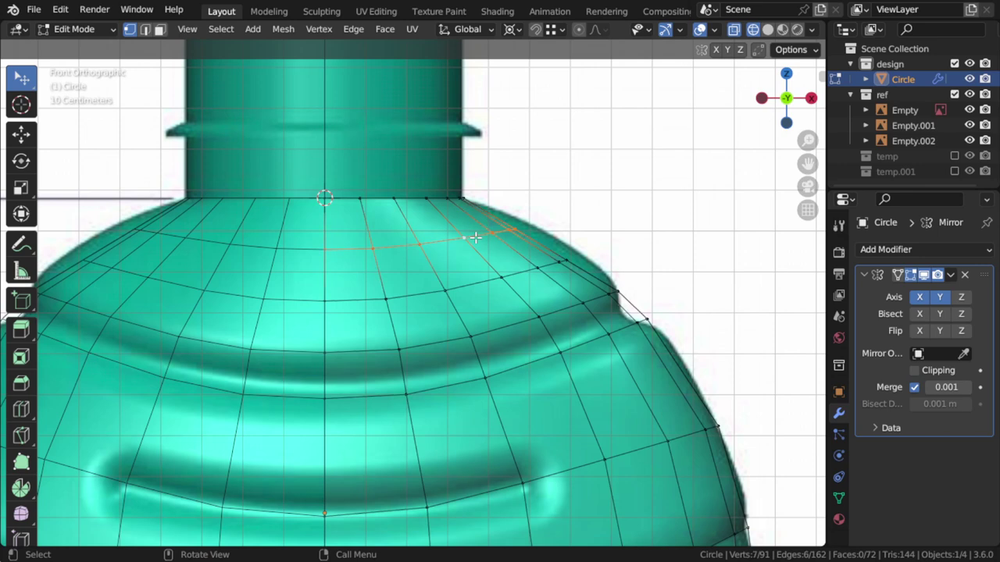
key("s")
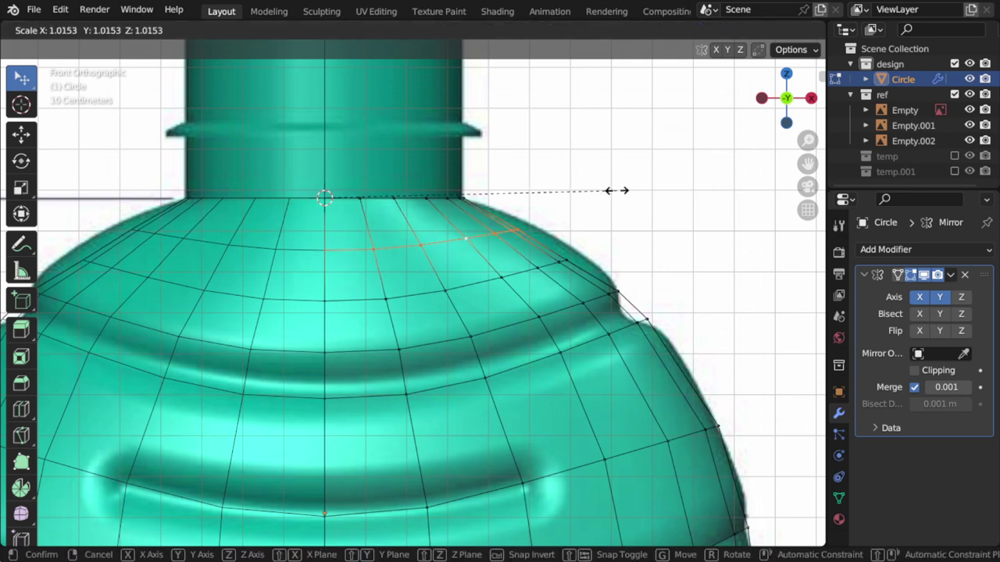
key("Escape")
key("a")
key("alt+a")
left_click(333, 249)
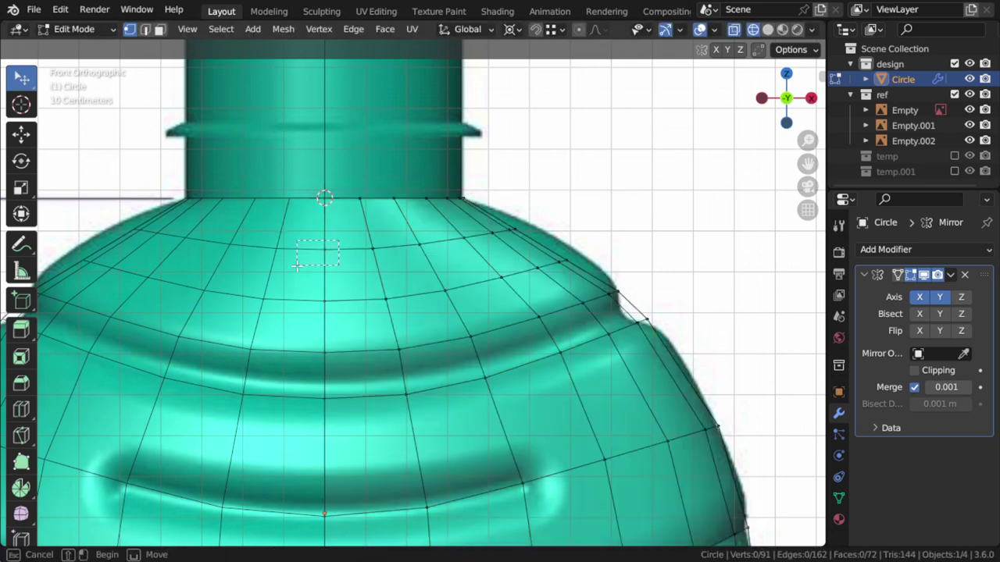
key("shift+s")
left_click(356, 337)
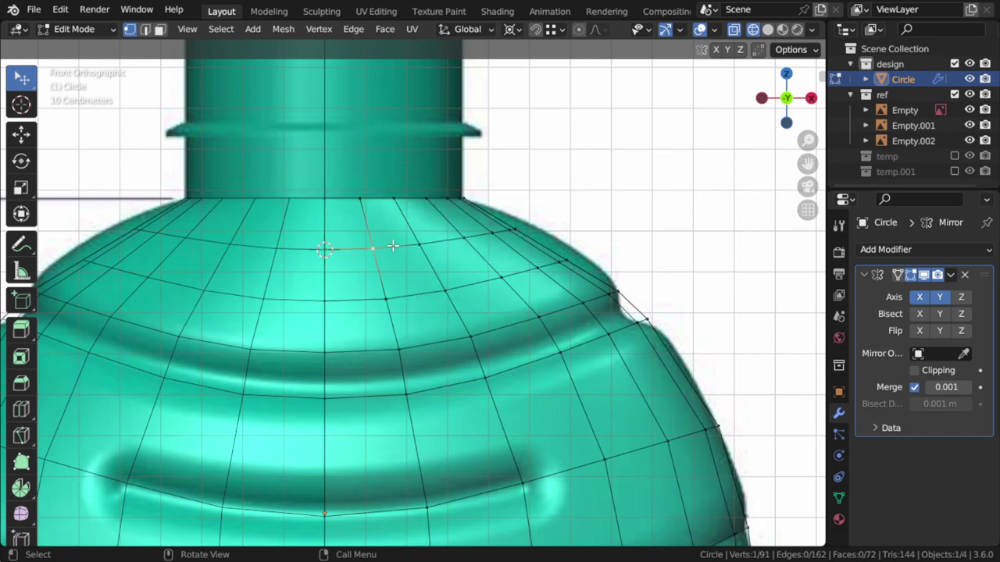
left_click(522, 231, "ctrl")
key("s")
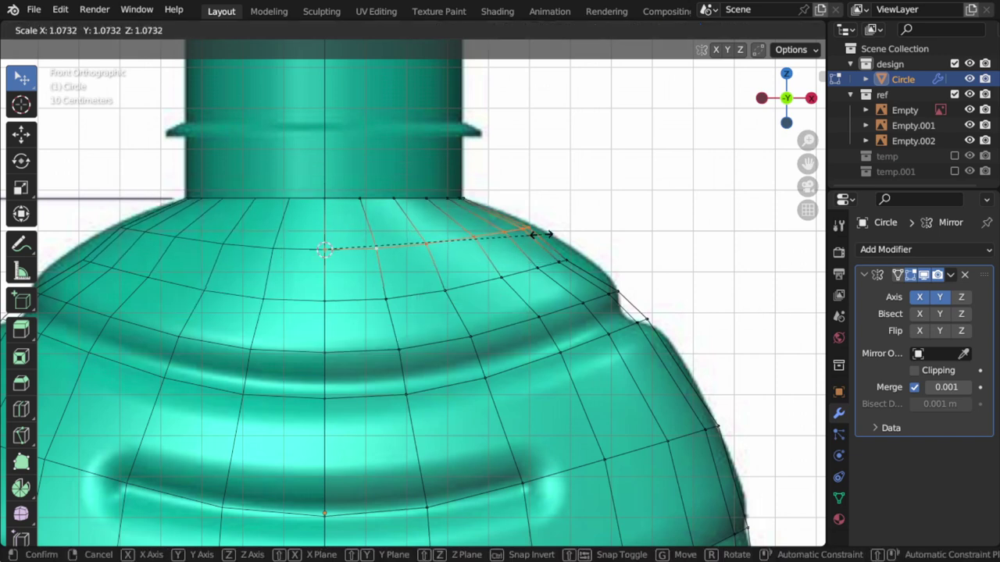
left_click(545, 232)
- Snap the cursor to a lower-loop vertex and scale that shoulder ring outward
key("alt+a")
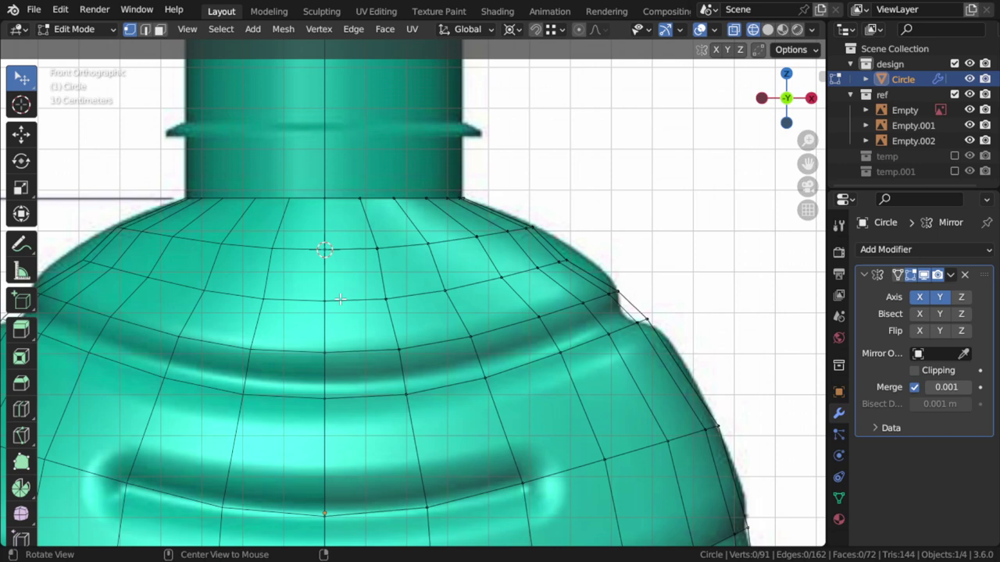
left_click(340, 299)
key("shift+s")
left_click(369, 305)
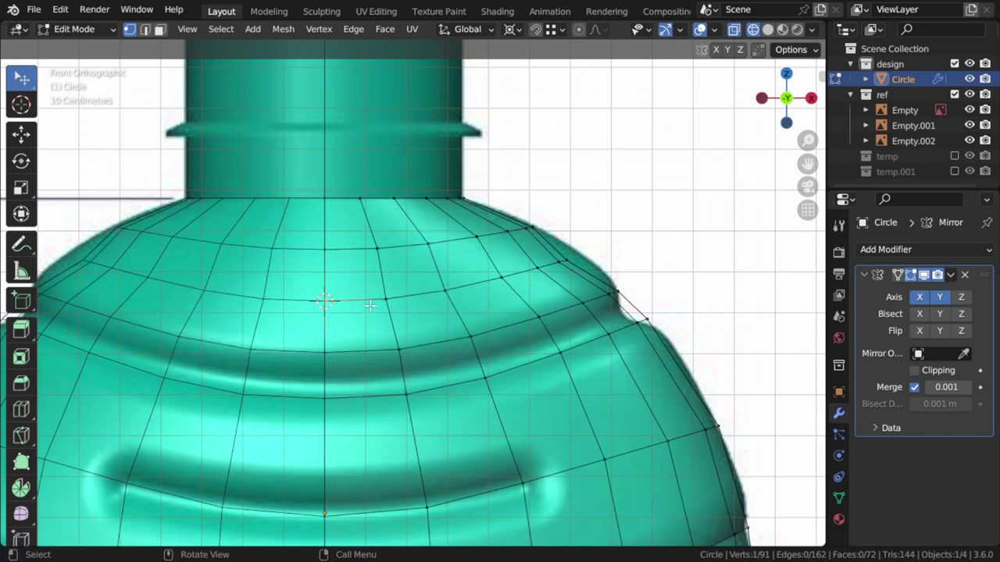
left_click(578, 270, "ctrl")
key("s")
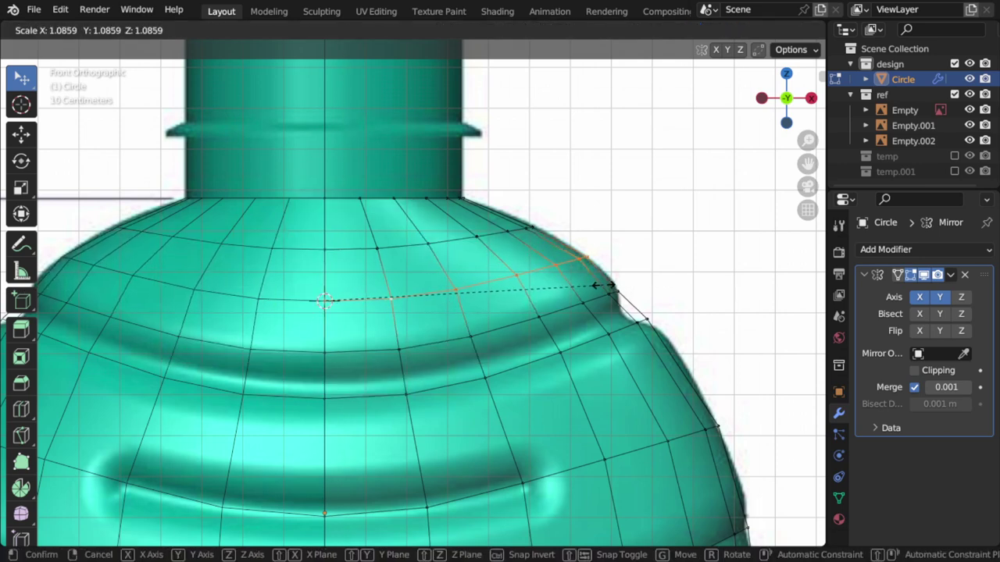
left_click(596, 286)
- Preview the smoothed shape, switching between solid grey and teal smooth shading
key("z")
key("Tab")
scroll(557, 326, "down", 3)
key("Tab")
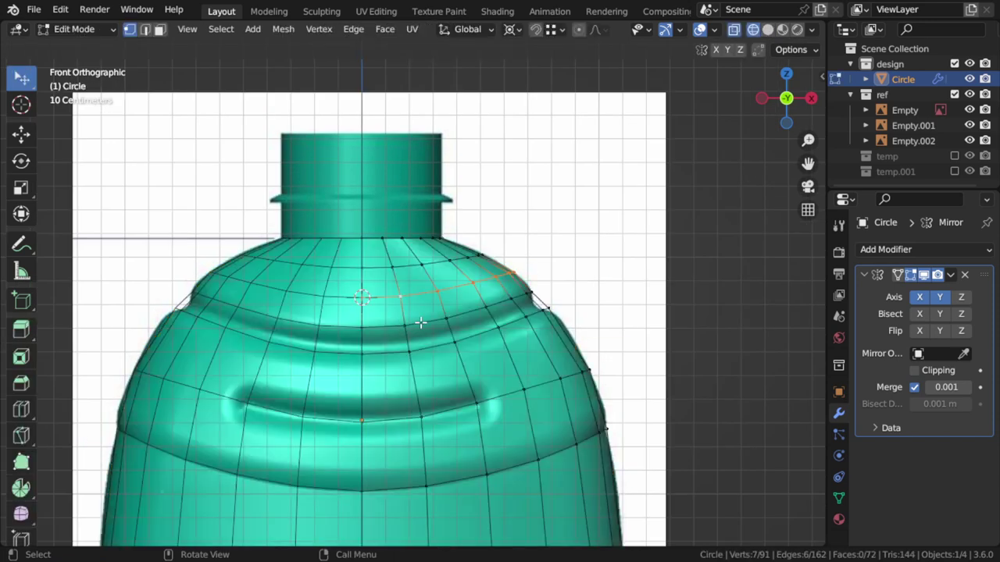
scroll(420, 322, "up", 2)
key("z")
left_click(609, 328)
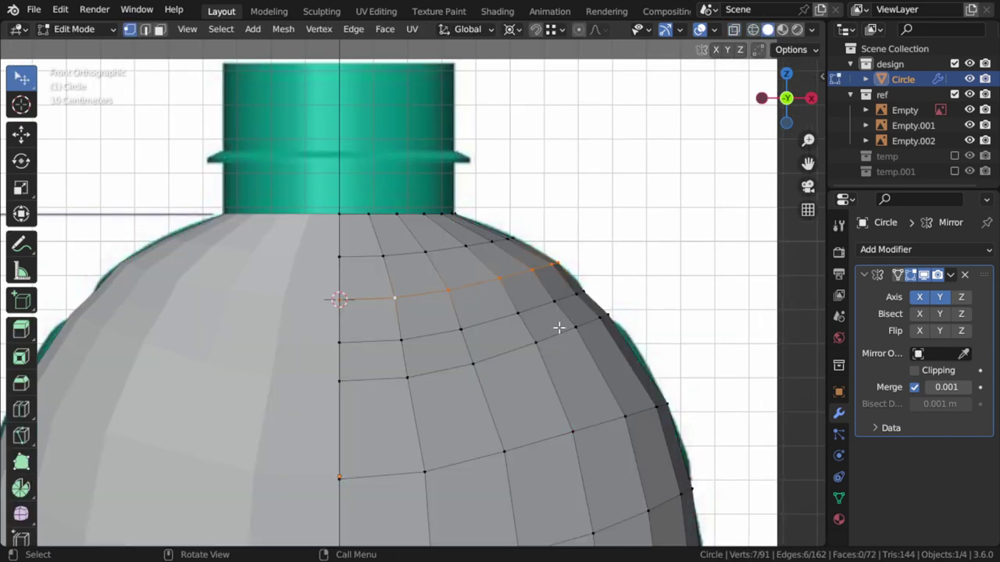
key("z")
left_click(458, 345)
- Slide the next shoulder ring down along the surface and check the object from a new angle
left_click(443, 332, "alt")
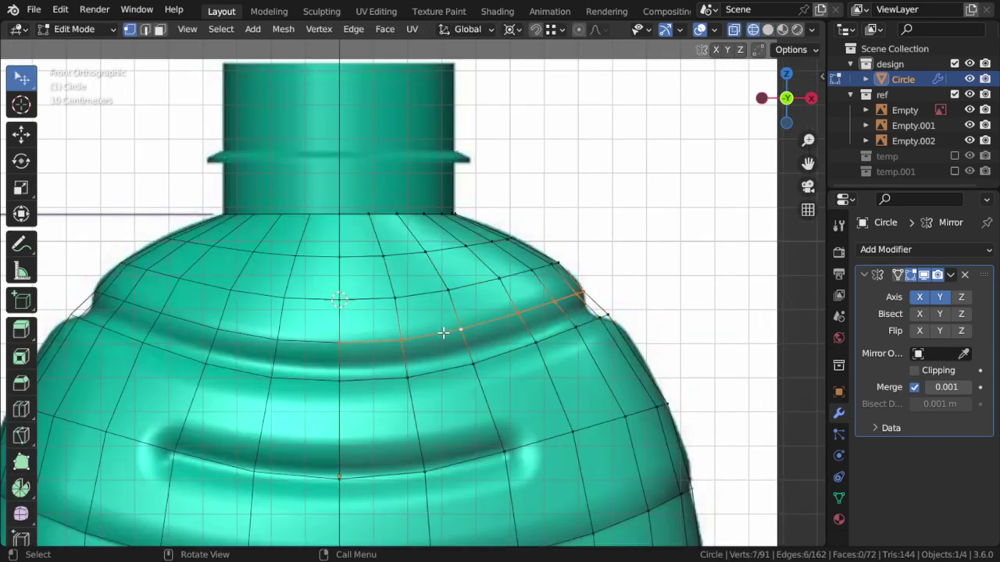
key("g")
key("g")
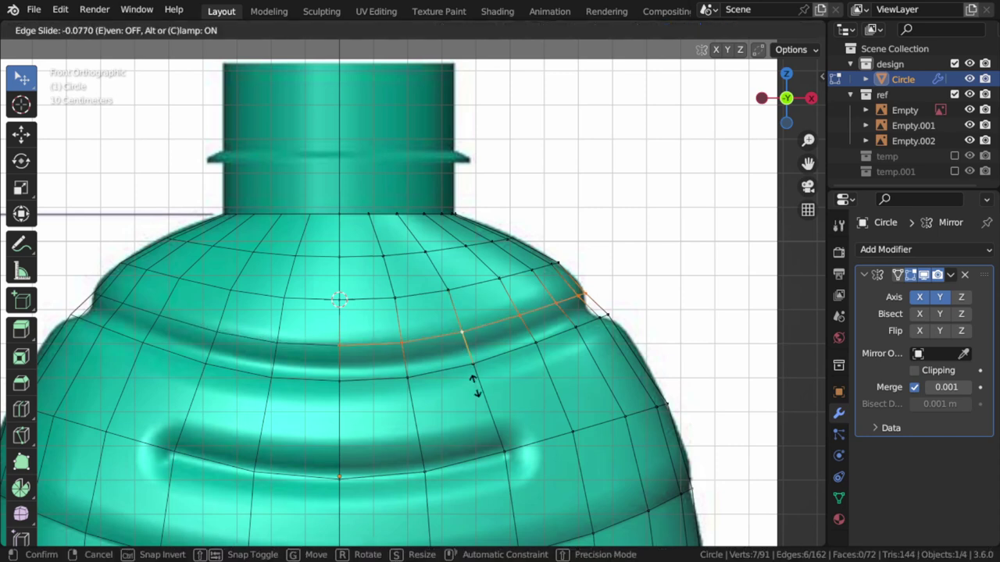
left_click(473, 383)
key("ctrl+Tab")
left_click(583, 370)
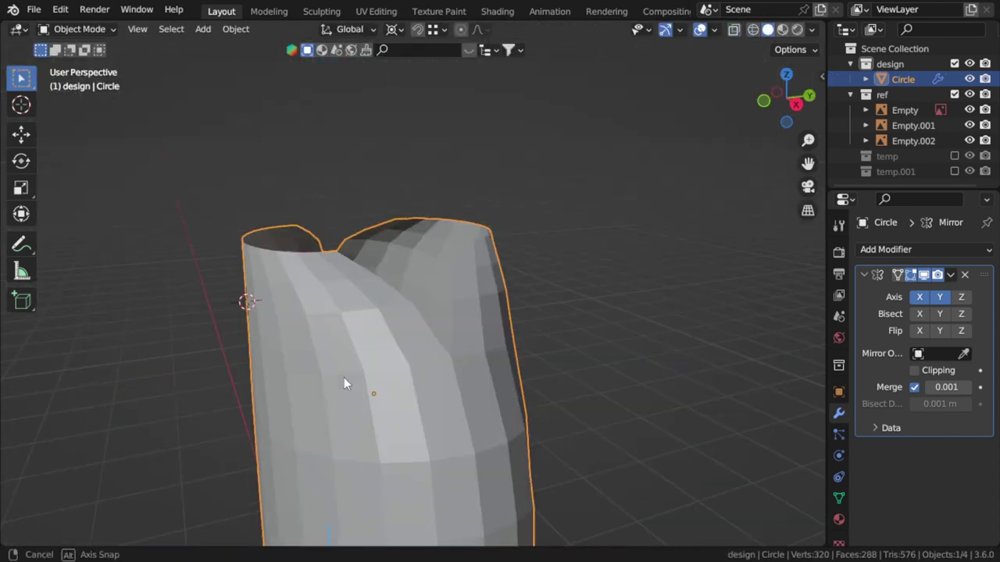
mouse_move(343, 383)
middle_mouse_down()
mouse_move(357, 391)
mouse_move(396, 337)
middle_mouse_up()
key("Tab")
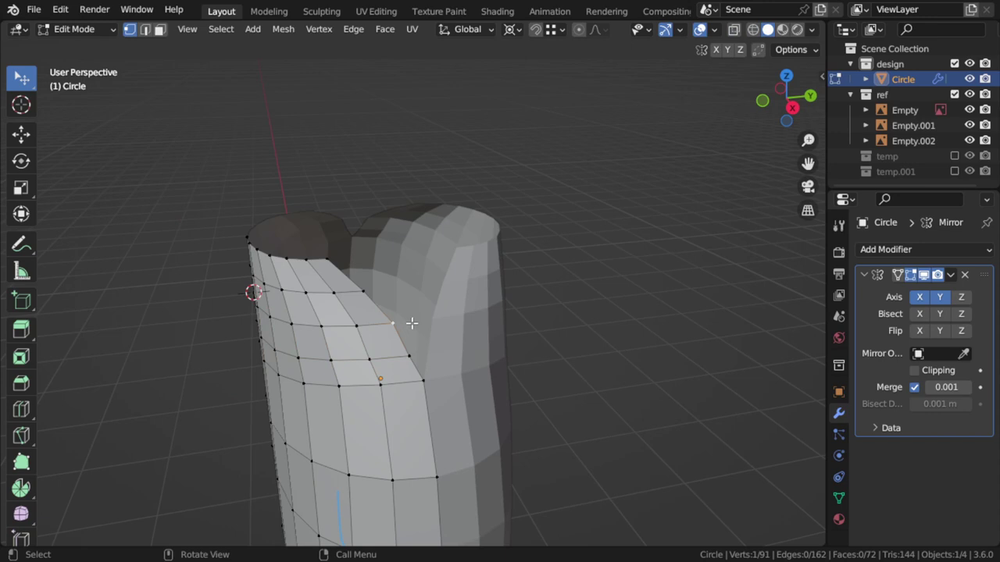
- View the bottle from the right in X-ray, select the whole mesh, and frame it fully
key("KP_3")
key("alt+z")
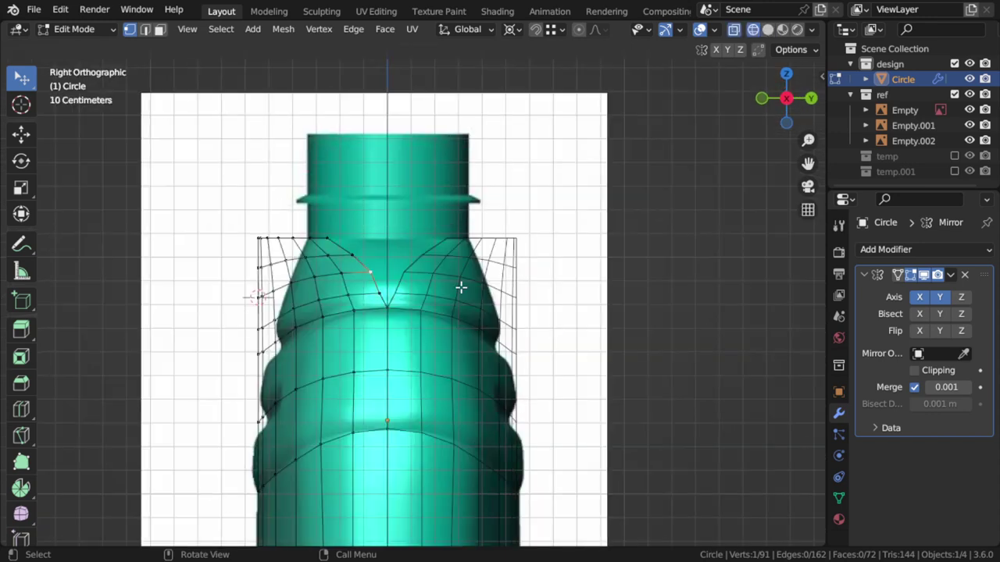
scroll(461, 288, "up", 3)
key("a")
mouse_move(289, 354)
middle_mouse_down("shift")
mouse_move(339, 332)
mouse_move(440, 260)
middle_mouse_up("shift")
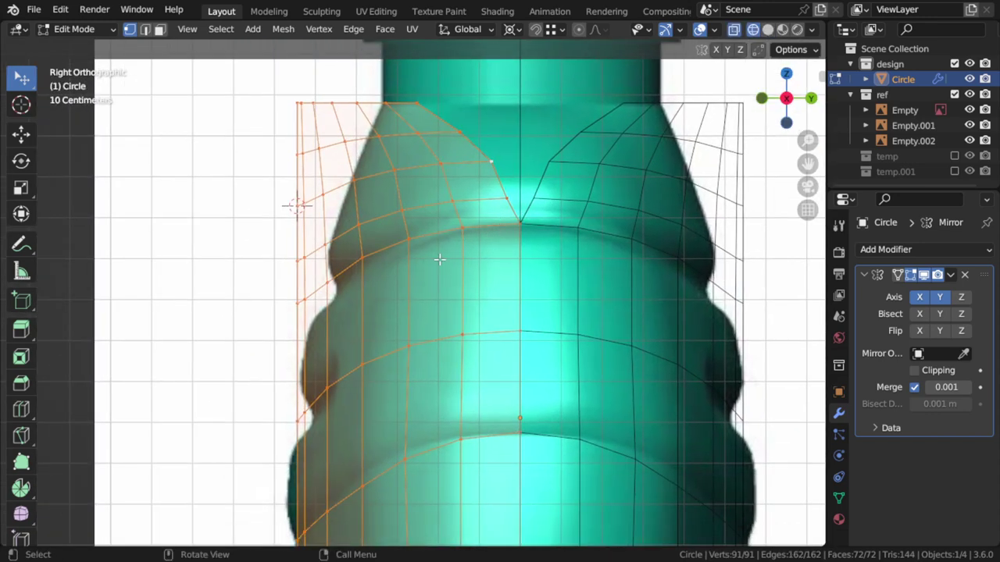
scroll(440, 259, "down", 3)
scroll(398, 289, "down", 1)
scroll(404, 261, "down", 3)
mouse_move(404, 187)
middle_mouse_down("shift")
mouse_move(408, 172)
mouse_move(457, 224)
middle_mouse_up("shift")
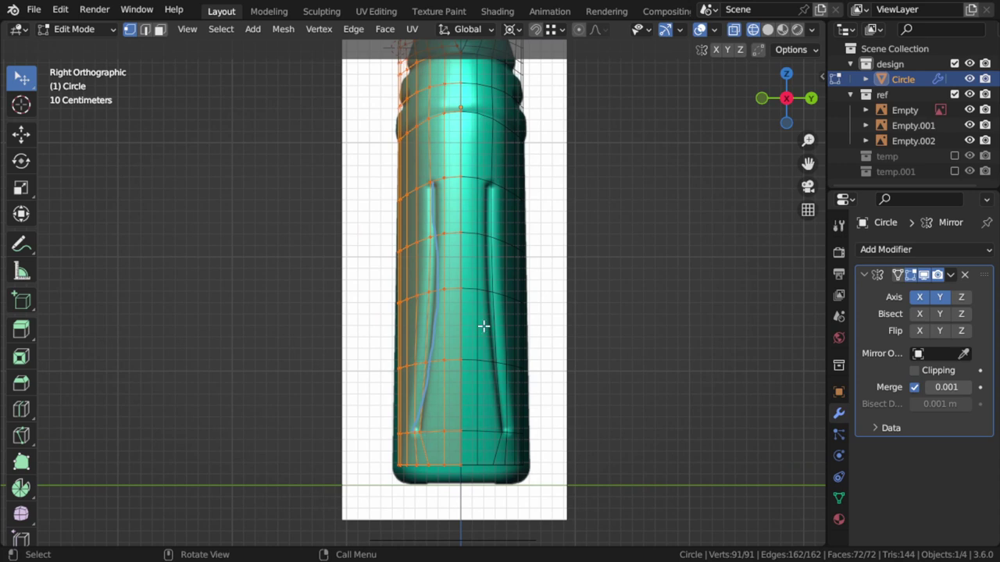
scroll(484, 326, "up", 3)
scroll(479, 336, "down", 3)
scroll(455, 420, "up", 4)
- Snap the 3D cursor to a bottom vertex of the bottle, then clear the selection
left_click(526, 434)
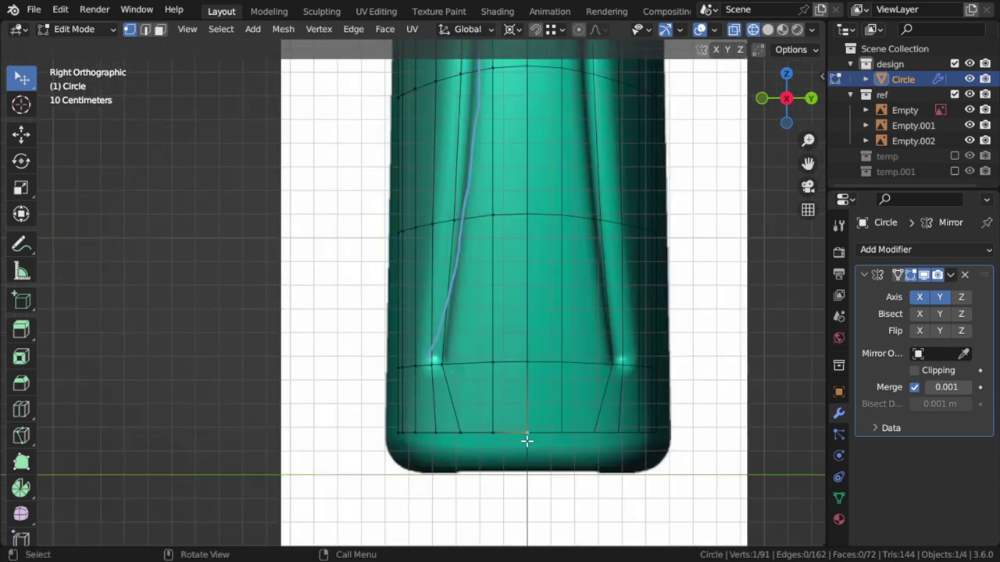
key("ctrl+z")
key("ctrl+shift+z")
key("shift+s")
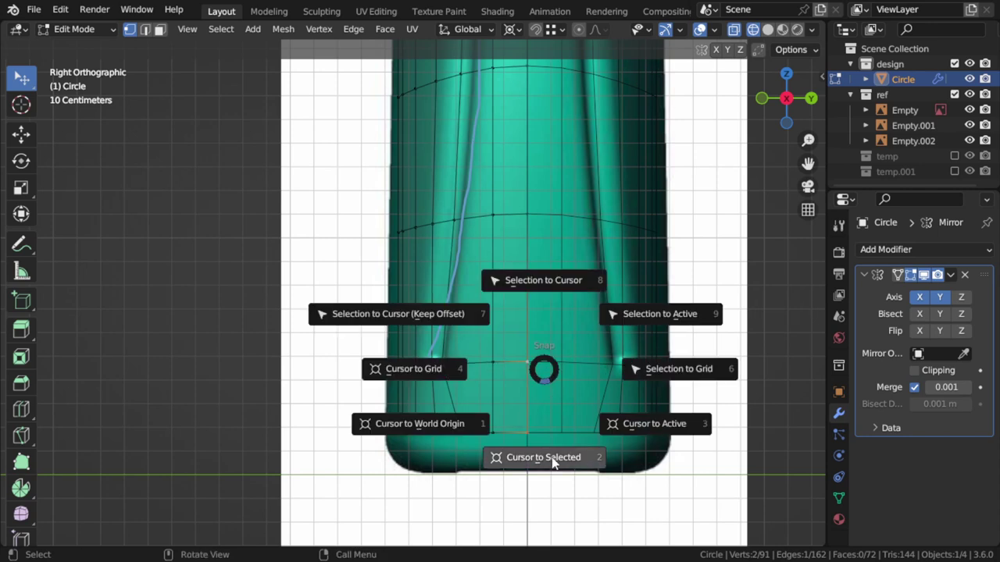
left_click(553, 460)
key("a")
scroll(511, 375, "up", 1)
key("alt+a")
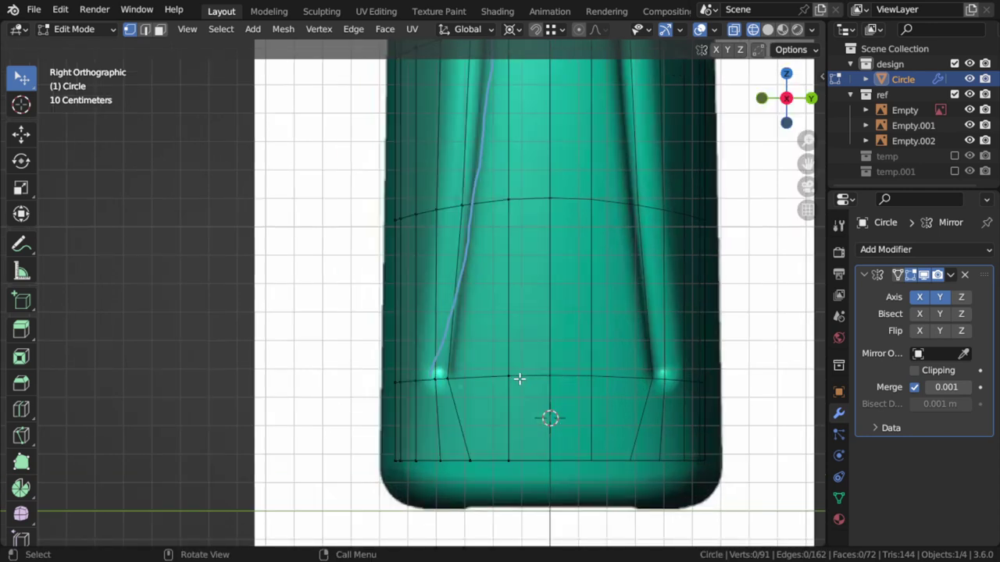
- Scale the lower body ring and a higher body ring along Y to match the reference
left_click(488, 380, "alt")
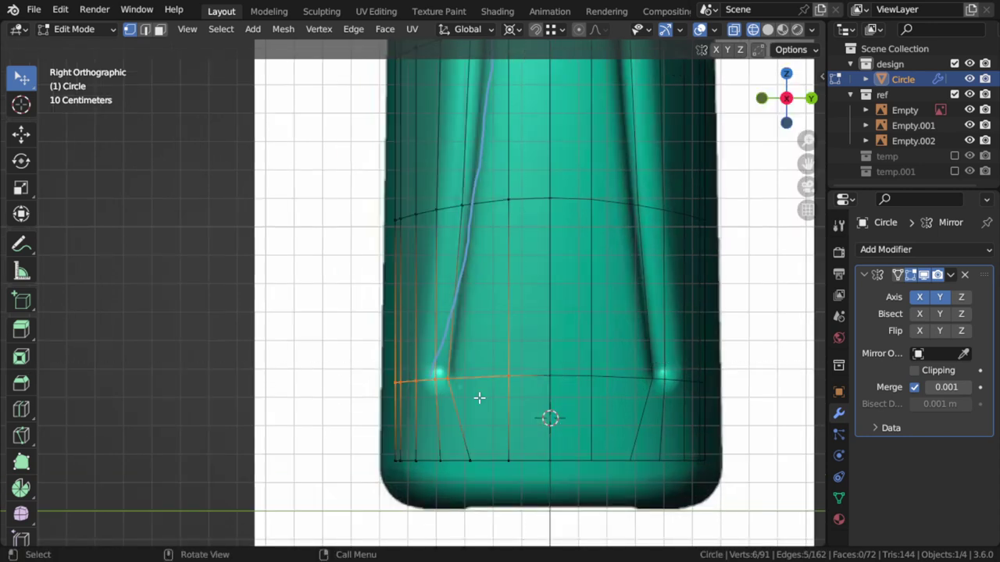
key("s")
key("y")
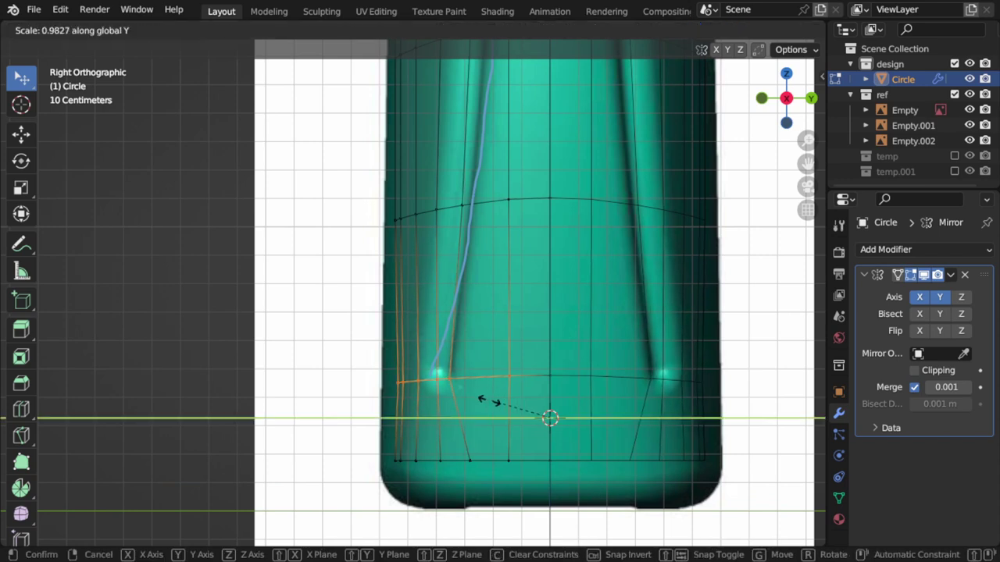
left_click(419, 383)
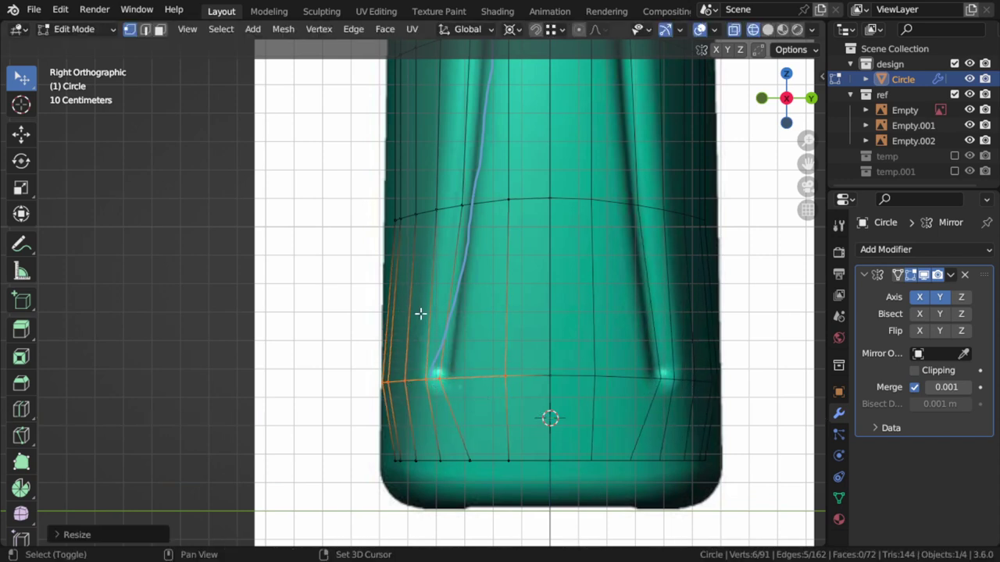
left_click(452, 203, "alt")
key("s")
key("y")
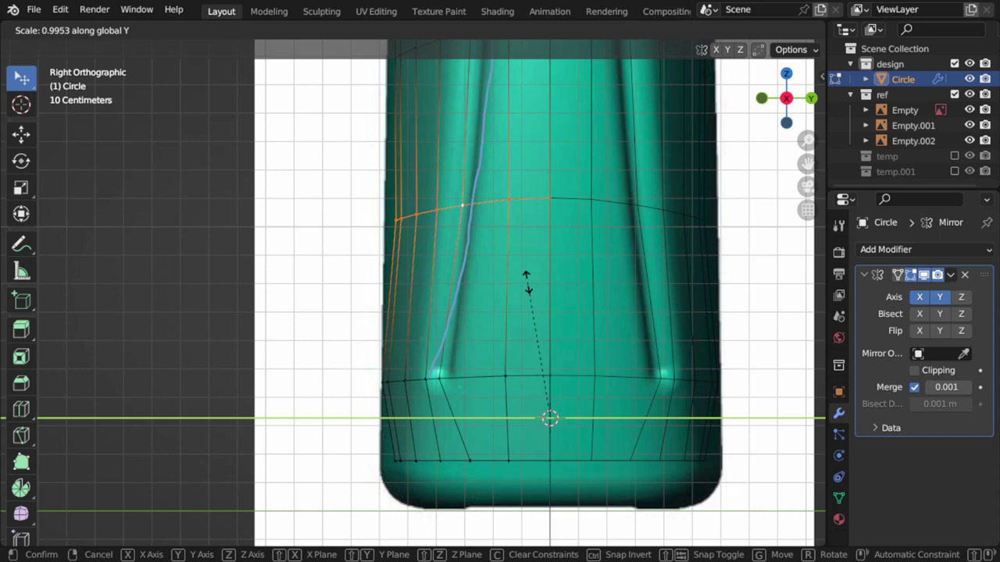
left_click(348, 222)
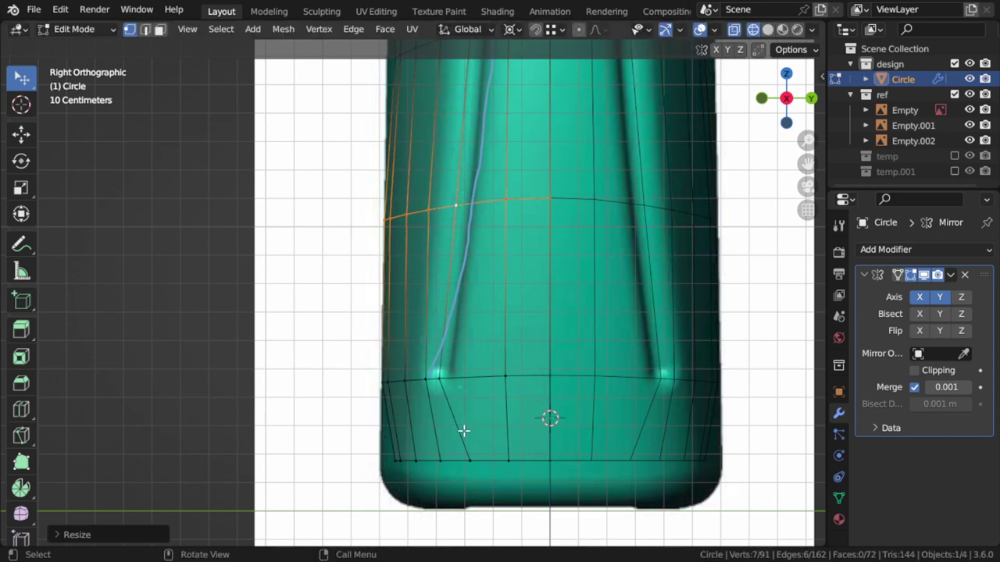
- Scale the lowest edges of the bottle body along Y to the reference width
left_click(488, 449, "alt")
key("s")
key("y")
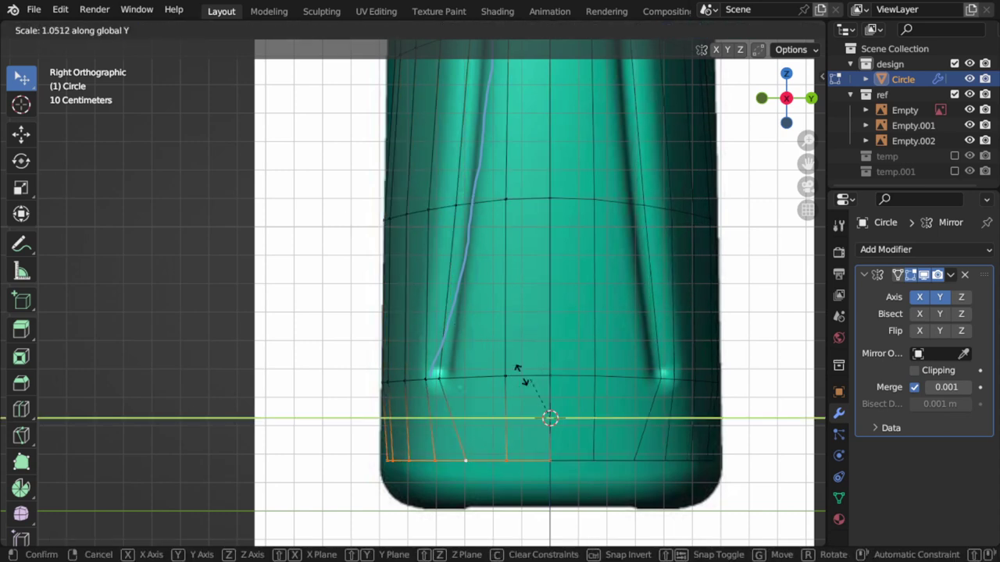
left_click(510, 366)
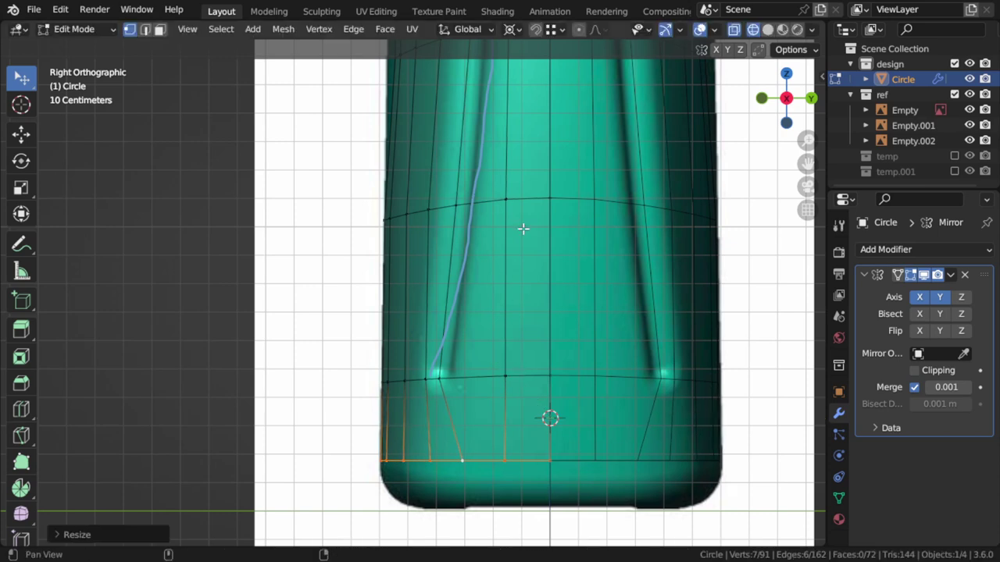
- Scale an upper-body edge loop along Y in two passes to fit the side outline
middle_click_drag(523, 227, 542, 290, "shift")
left_click(532, 223, "alt")
key("s")
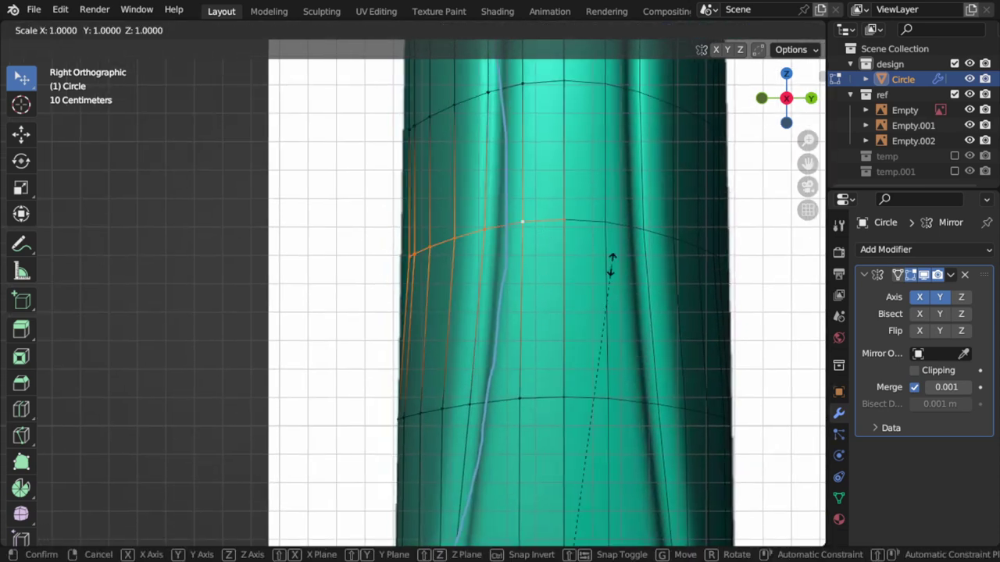
key("y")
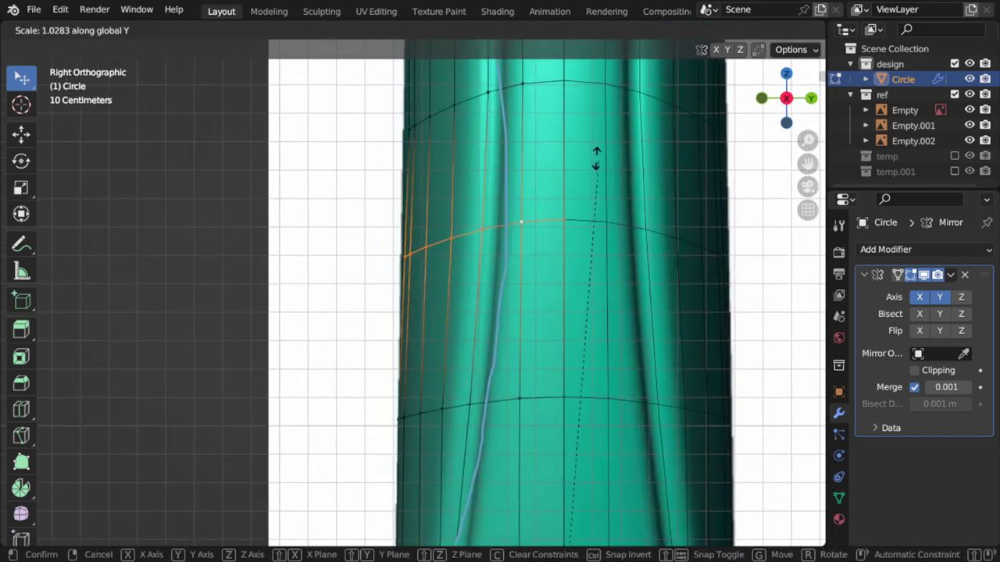
left_click(578, 104)
mouse_move(551, 236)
middle_mouse_down("shift")
mouse_move(551, 287)
mouse_move(571, 336)
middle_mouse_up("shift")
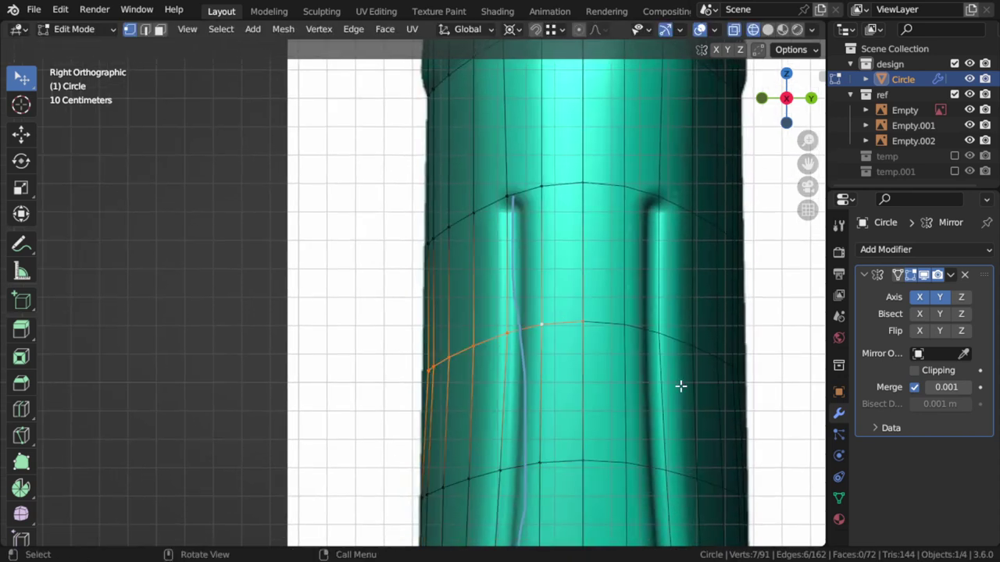
key("s")
key("y")
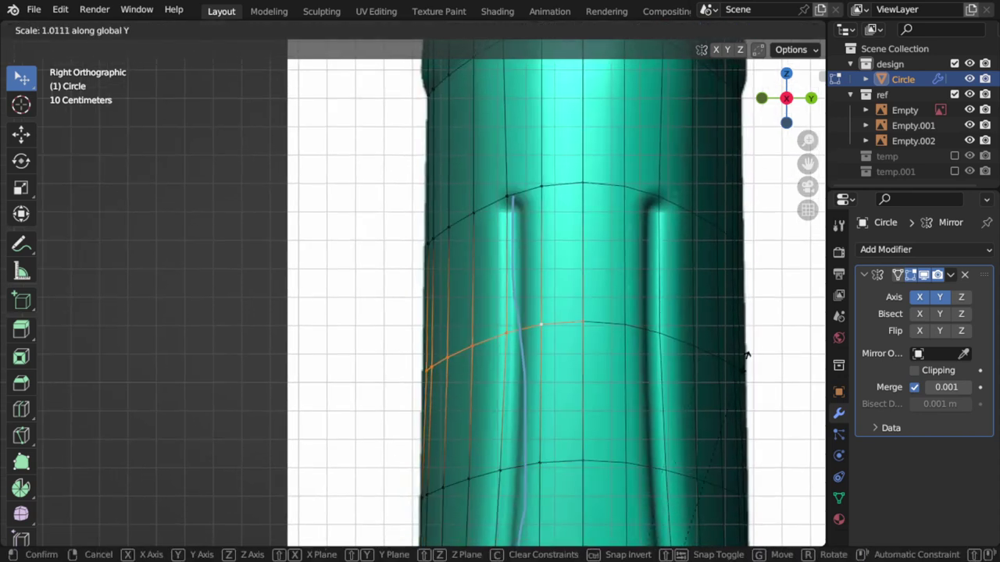
left_click(747, 299)
middle_click_drag(567, 117, 567, 430, "shift")
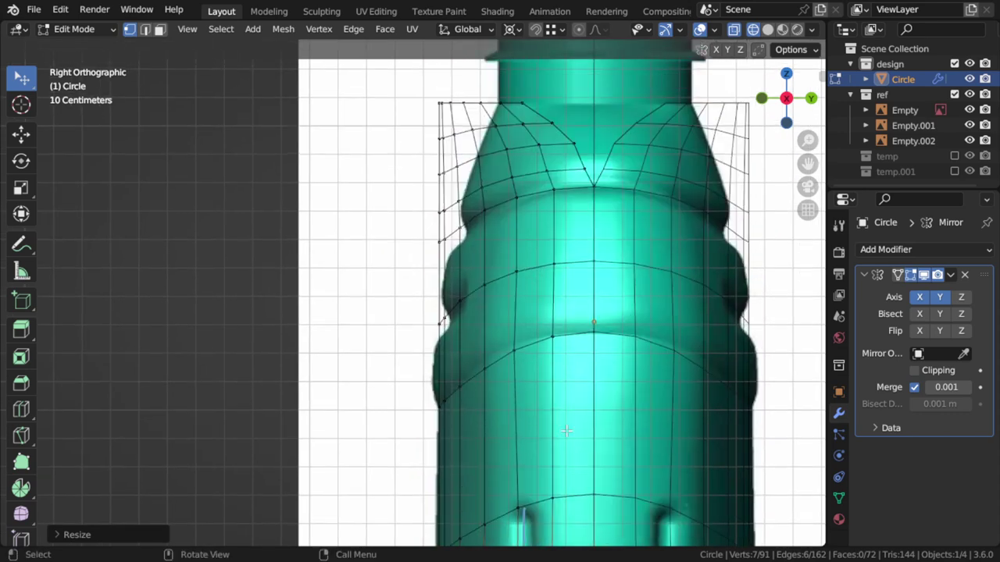
- Move a neck edge loop along Y in two passes to follow the reference
scroll(531, 297, "up", 2)
middle_click_drag(471, 320, 477, 408, "shift")
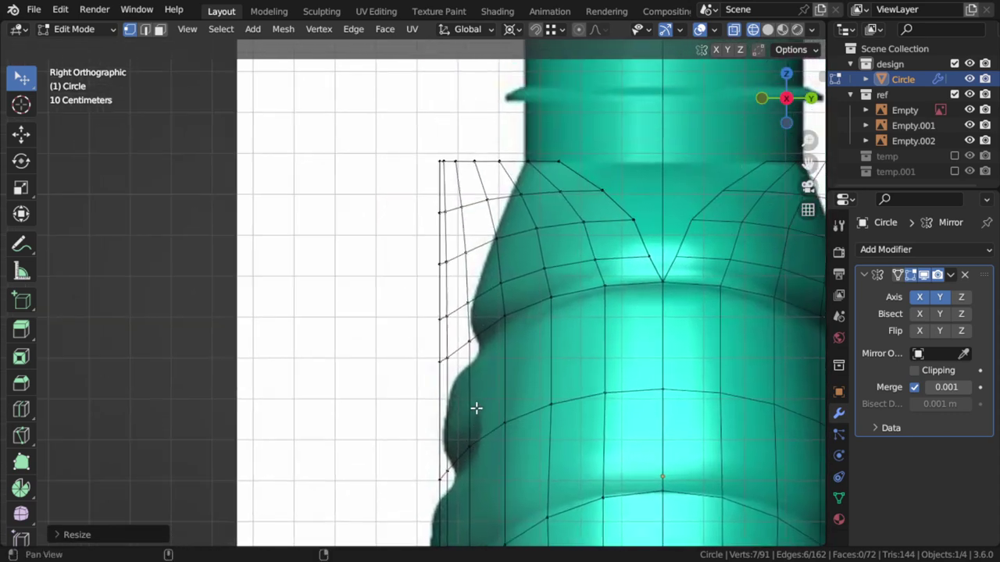
left_click(500, 244, "alt")
middle_click_drag(509, 232, 550, 303, "shift")
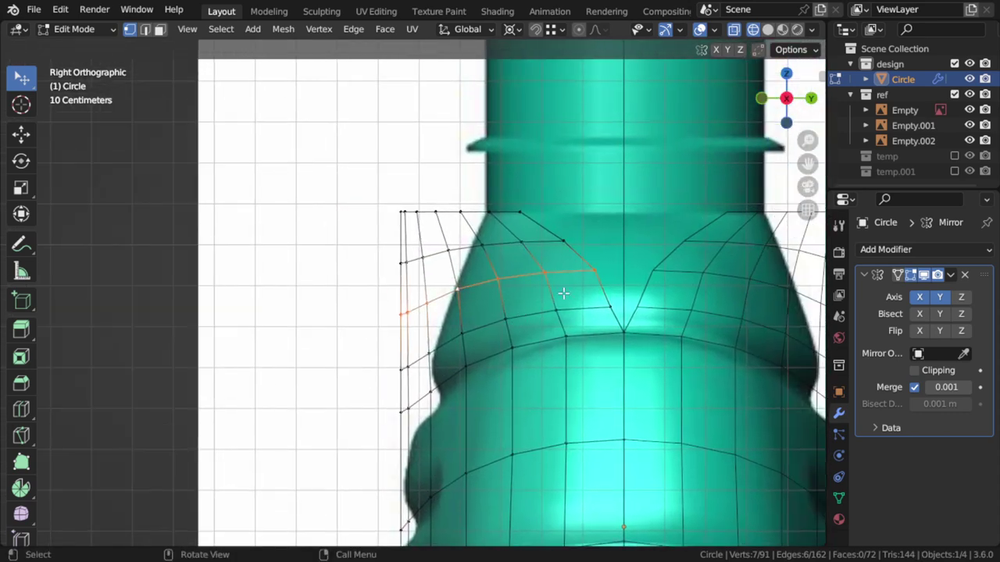
key("g")
key("y")
left_click(574, 290)
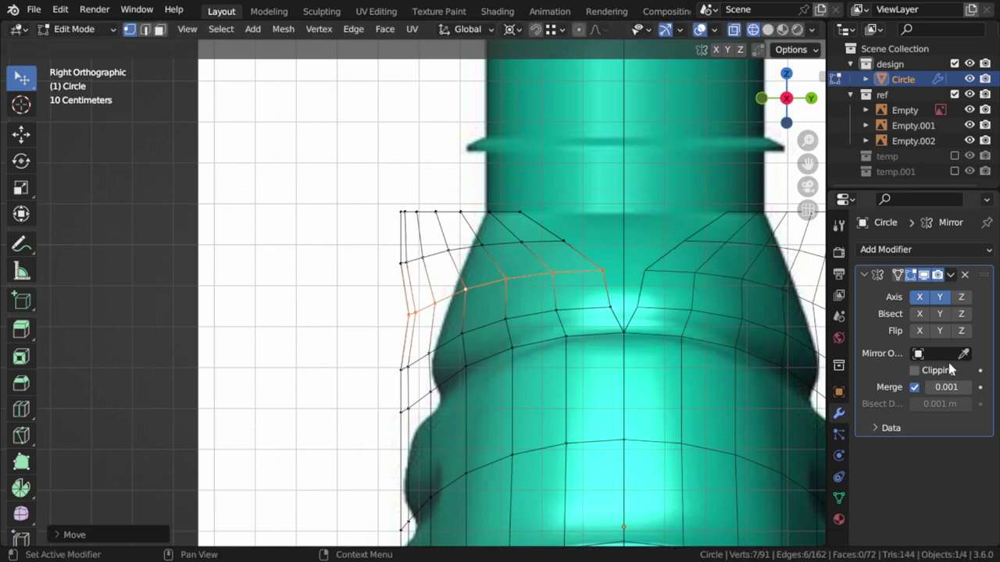
key("g")
key("y")
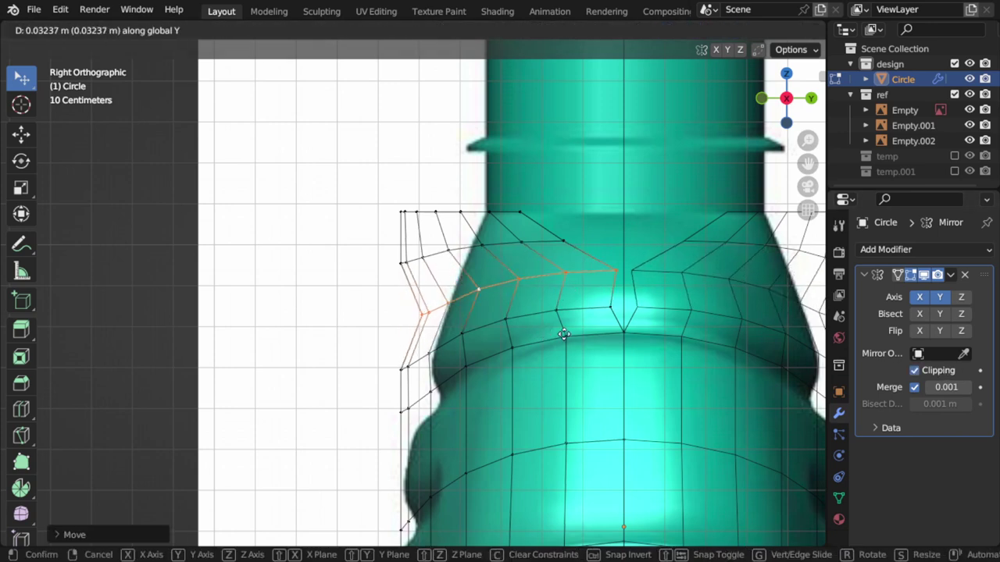
left_click(647, 333)
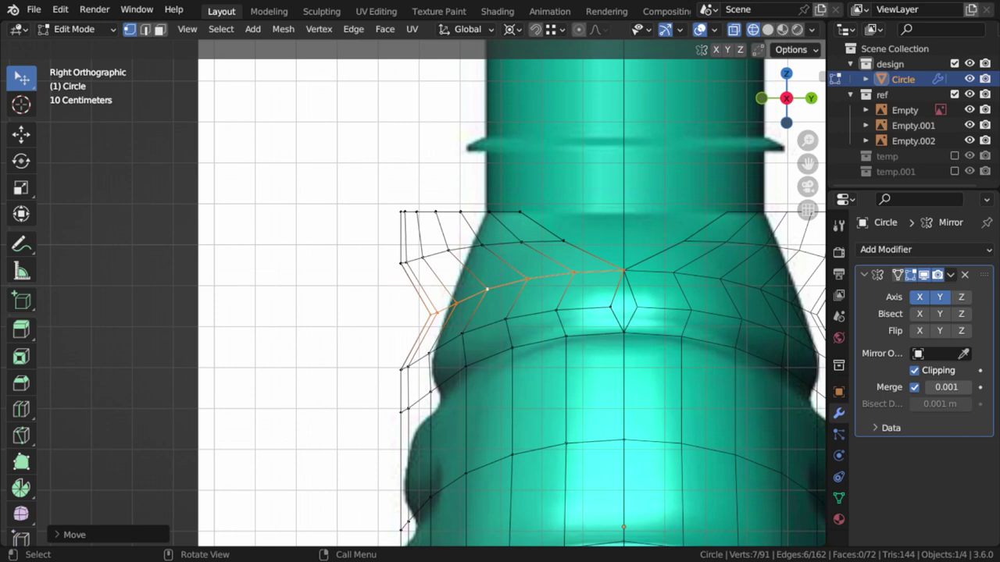
- Scale the upper neck loop along Y and shift it along Y
left_click(532, 238, "alt")
key("s")
key("y")
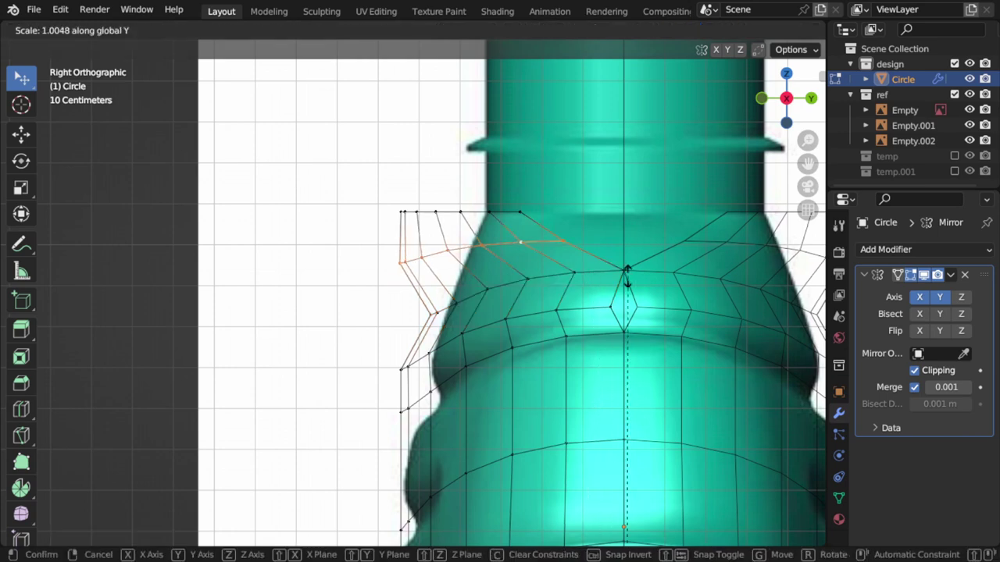
left_click(627, 275)
key("g")
key("y")
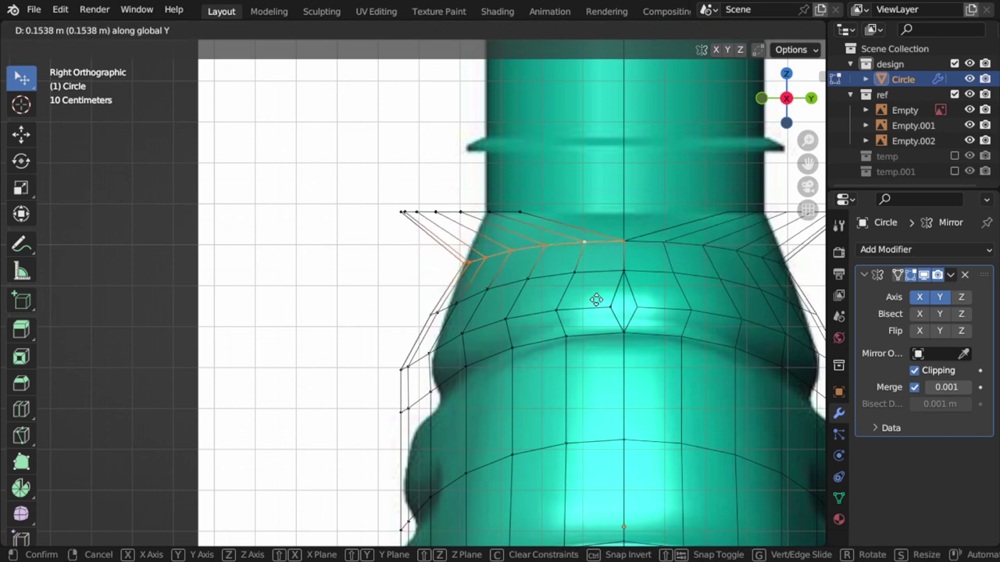
left_click(596, 300)
- Move the top shoulder loop along Y, snap the cursor to it and flatten it along Y
left_click(484, 211, "alt")
key("g")
key("y")
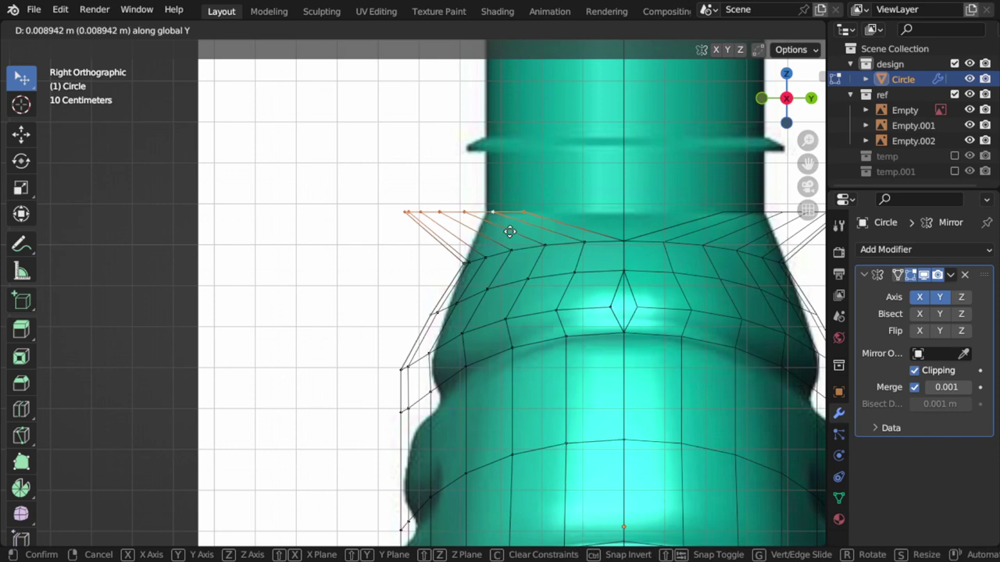
left_click(606, 243)
left_click(620, 217)
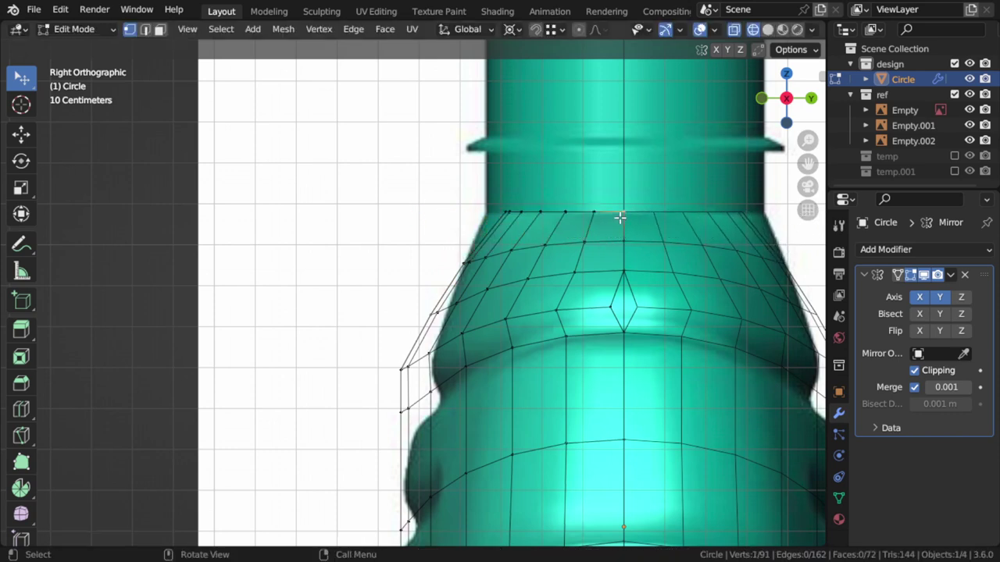
key("shift+s")
left_click(625, 302)
key("s")
key("y")
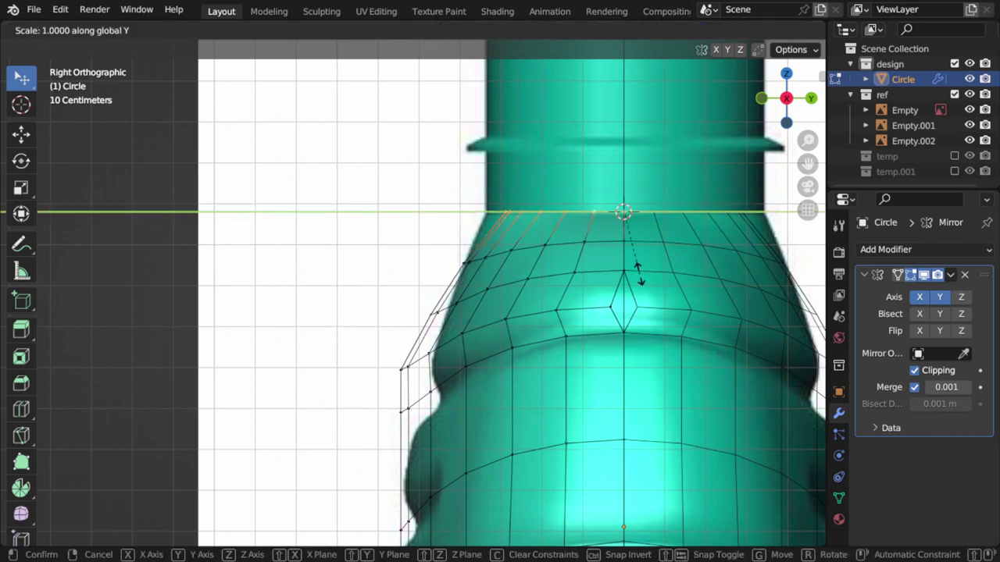
left_click(698, 361)
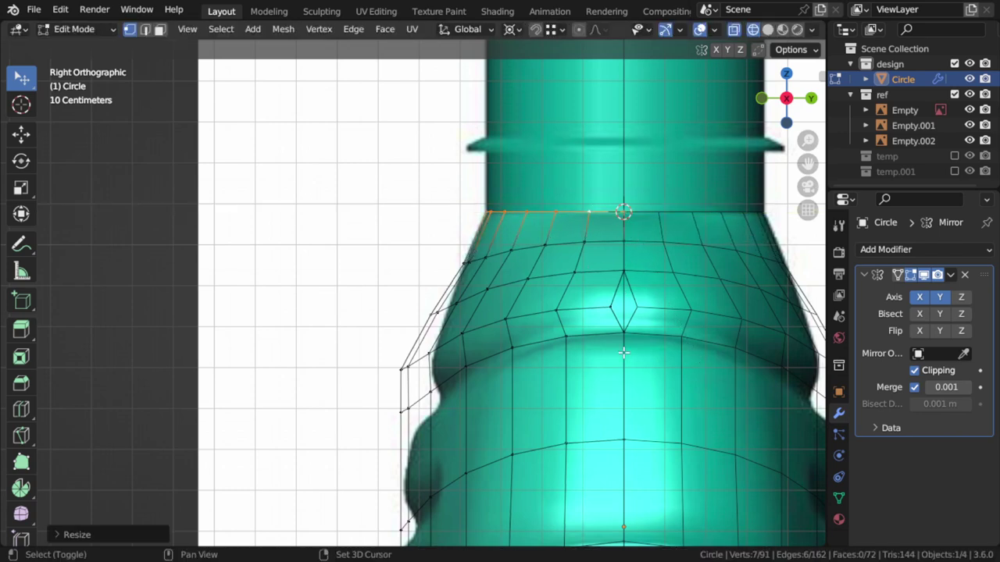
- Shift a shoulder loop and the ridge loop along Y to match the reference ridges
left_click(479, 335, "alt")
key("g")
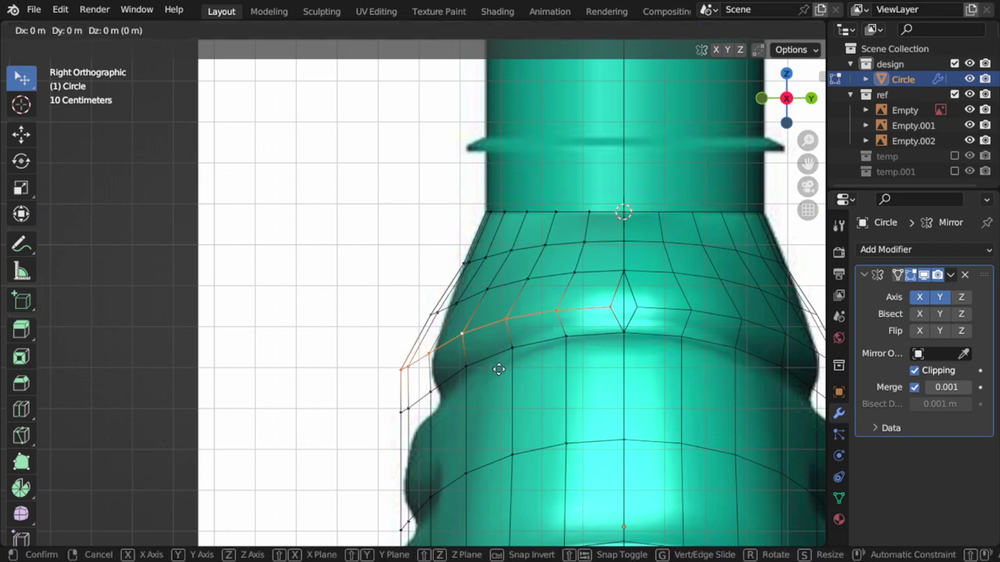
key("y")
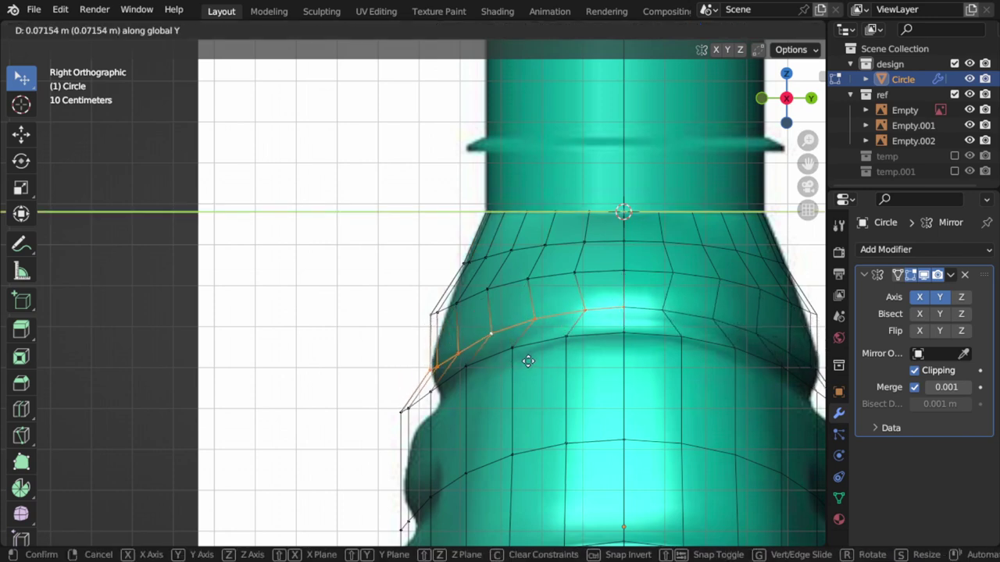
left_click(528, 361)
left_click(504, 364, "alt")
left_click(485, 364, "alt")
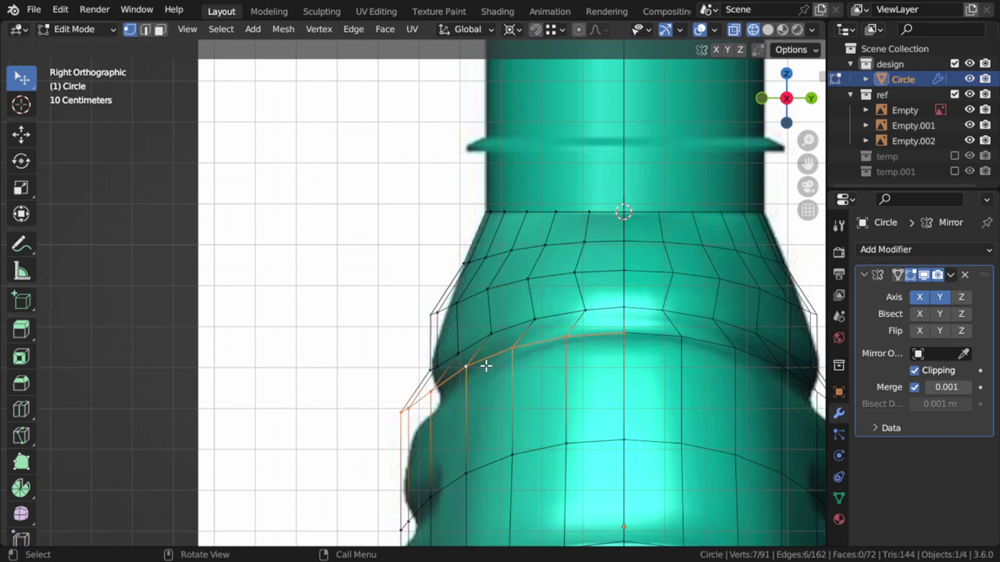
key("g")
key("y")
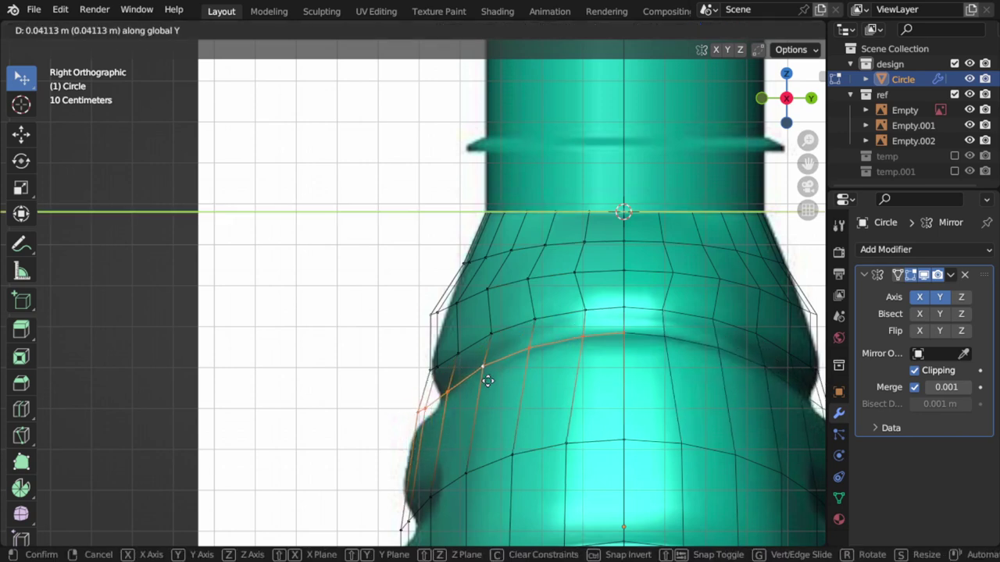
left_click(487, 374)
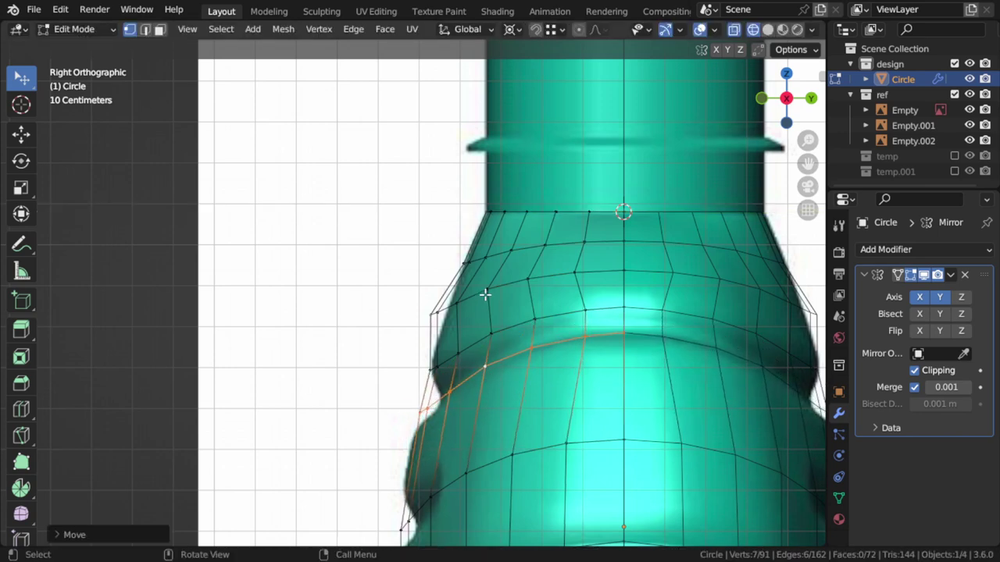
- Shift the upper shoulder loop along Y and check the shape in Object Mode
left_click(503, 288, "alt")
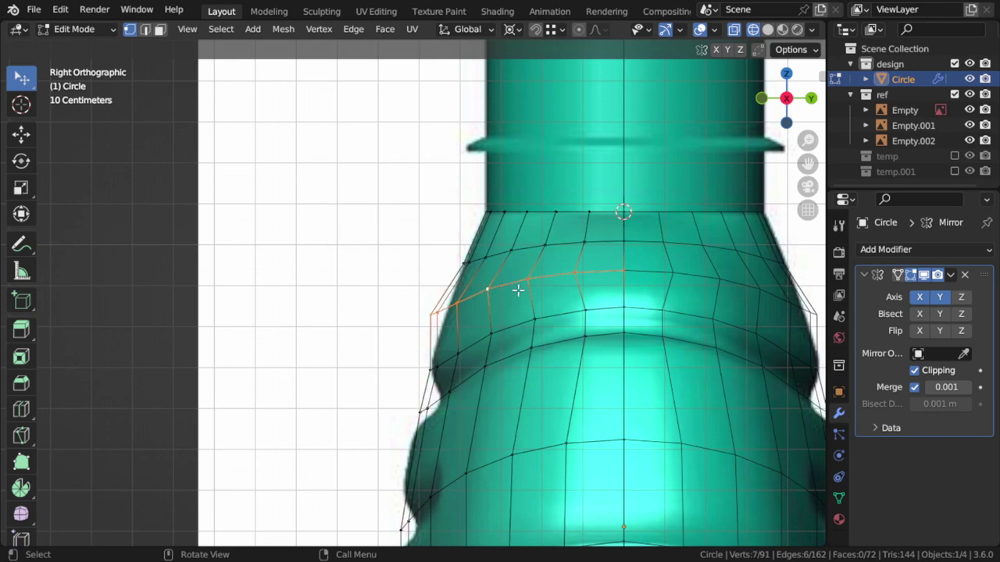
key("g")
key("y")
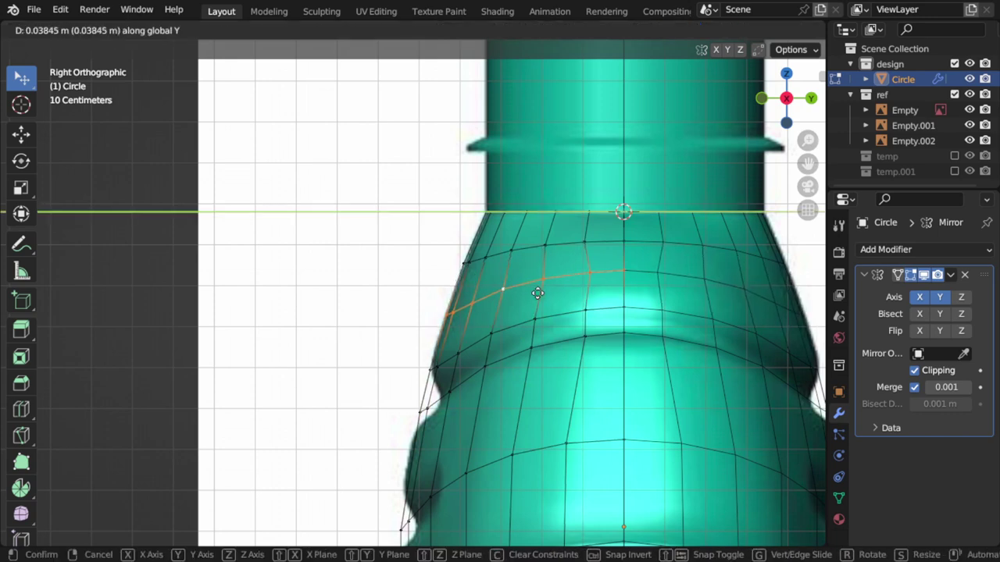
left_click(538, 292)
key("z")
key("Tab")
mouse_move(577, 317)
middle_mouse_down()
mouse_move(631, 377)
mouse_move(623, 403)
mouse_move(523, 353)
mouse_move(481, 364)
mouse_move(495, 375)
middle_mouse_up()
key("Tab")
key("Tab")
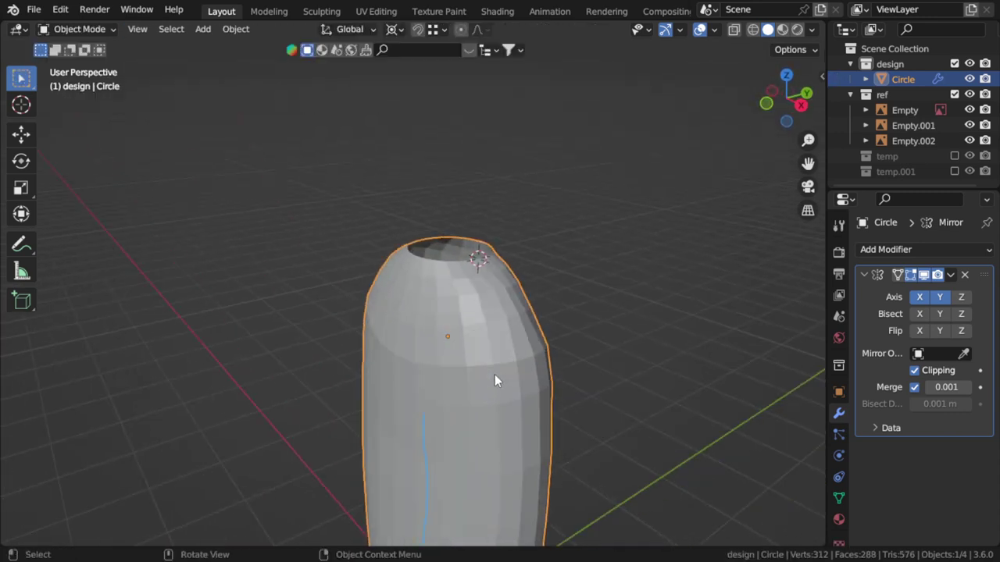
- Add a Subdivision Surface modifier at level 2 below the Mirror and switch to solid shading
key("KP_1")
key("Tab")
key("z")
key("Tab")
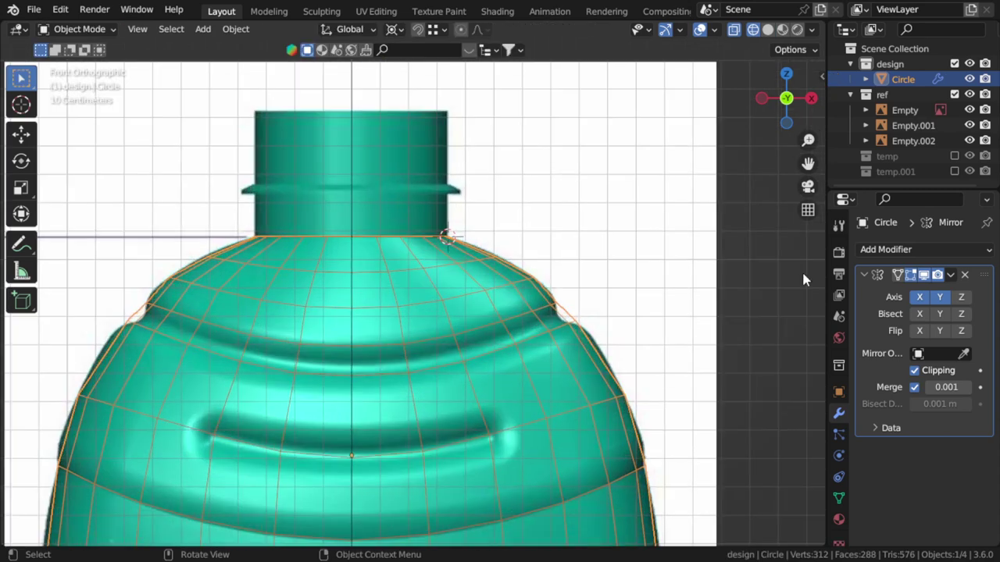
left_click(873, 279)
left_click(887, 251)
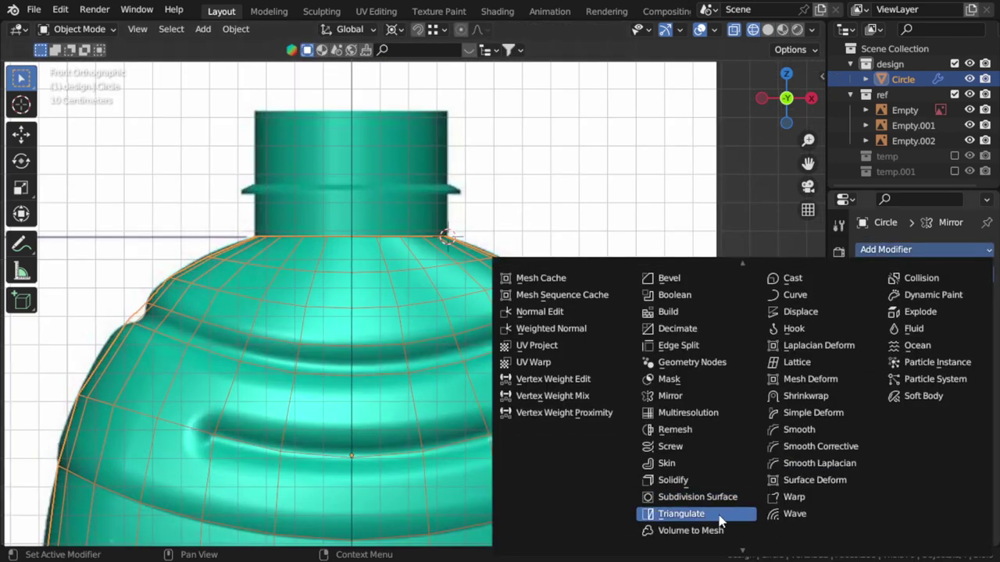
left_click(698, 497)
key("z")
left_click(764, 378)
- Apply Set Flow to the selected upper shoulder loop and inspect the smoothing
key("Tab")
key("Tab")
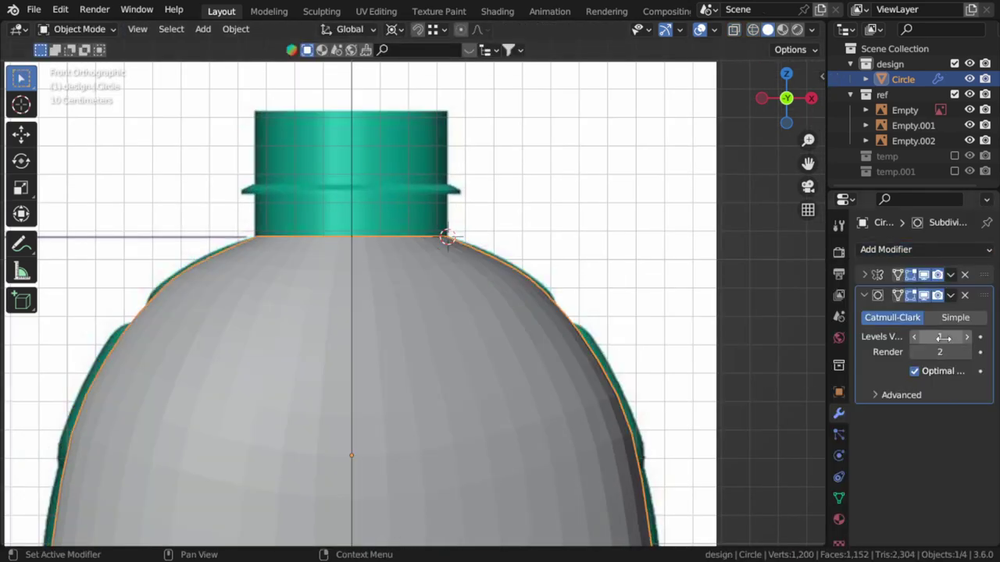
key("Tab")
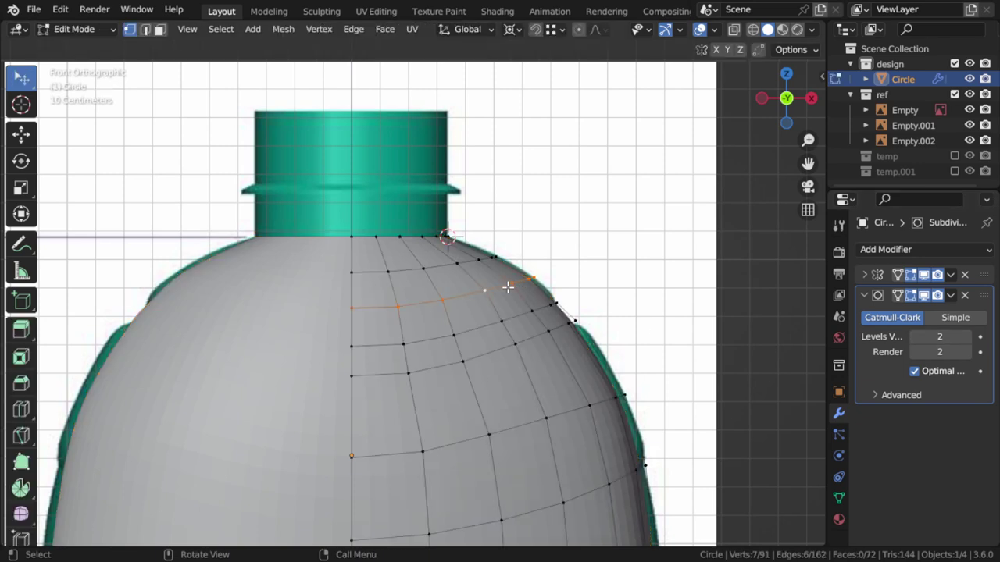
mouse_move(551, 301)
middle_mouse_down()
mouse_move(397, 331)
mouse_move(446, 331)
middle_mouse_up()
right_click(520, 286)
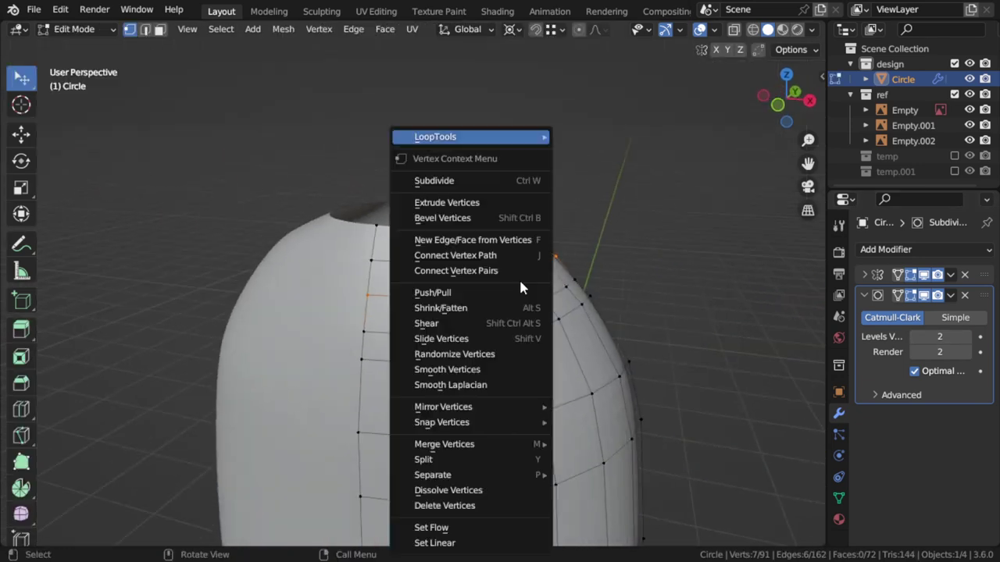
left_click(439, 535)
key("Tab")
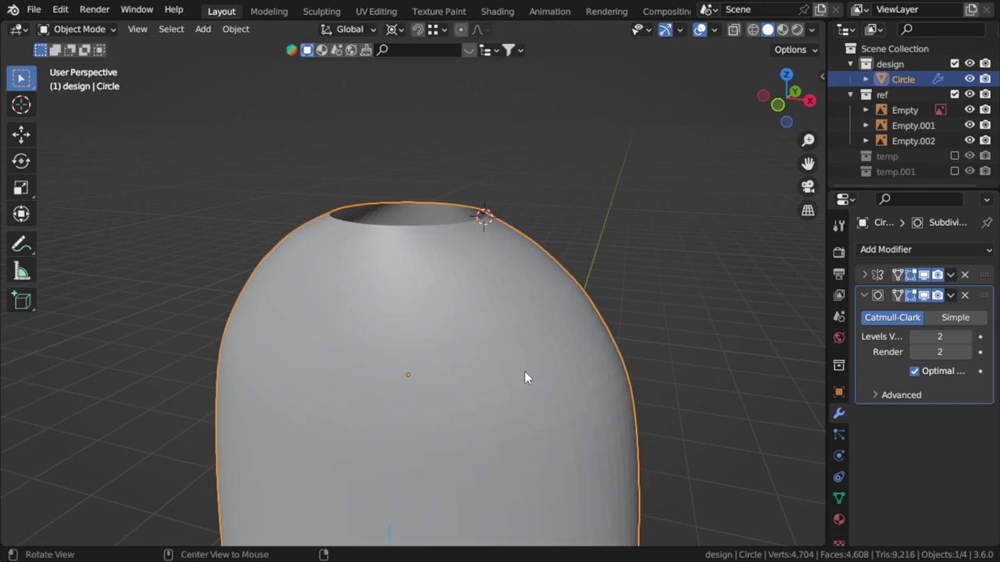
mouse_move(524, 371)
middle_mouse_down()
mouse_move(406, 397)
mouse_move(532, 300)
middle_mouse_up()
key("Tab")
- Apply Set Flow to a second shoulder loop and check the top opening orthographically
right_click(541, 273)
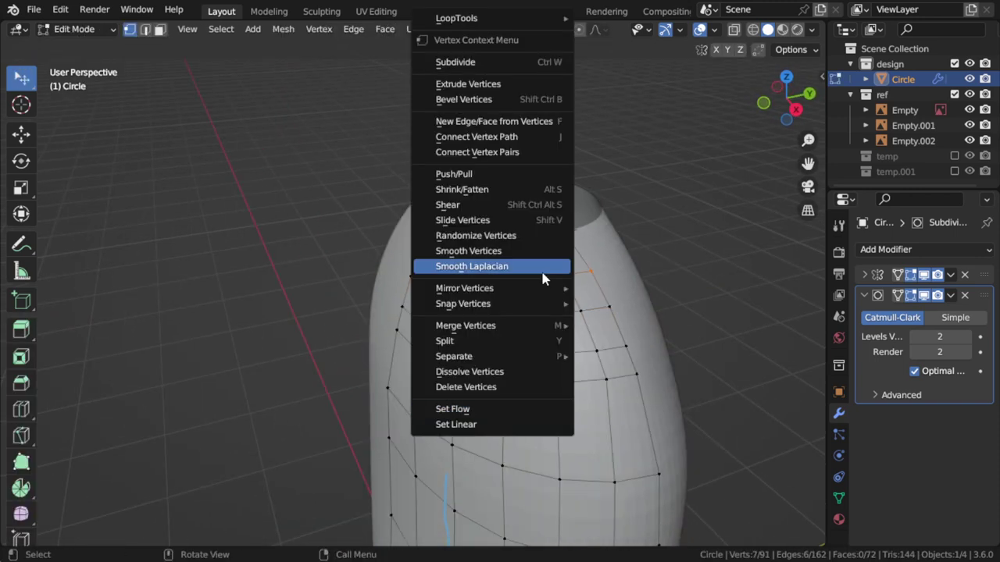
left_click(443, 409)
key("Tab")
key("Tab")
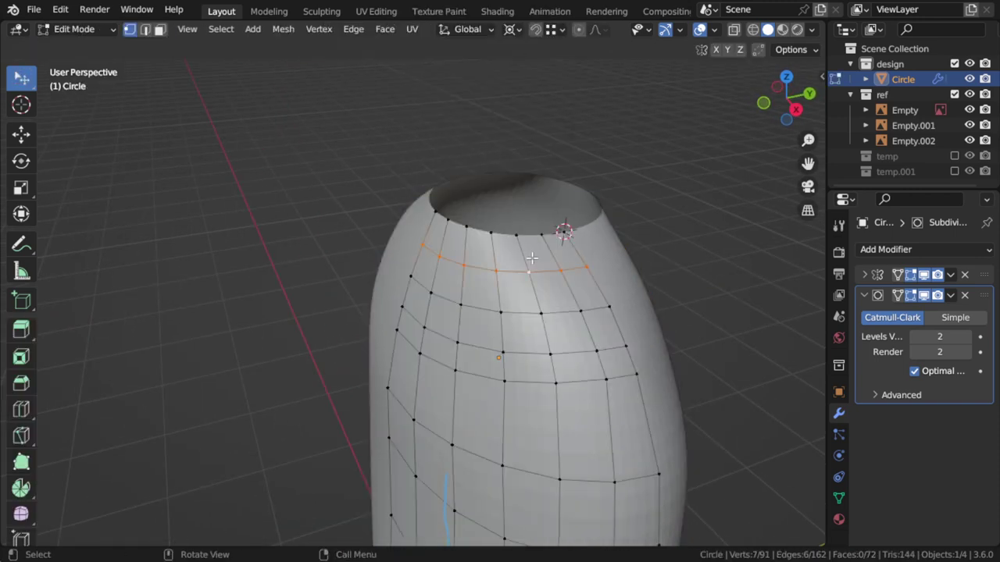
middle_click_drag(552, 233, 531, 299)
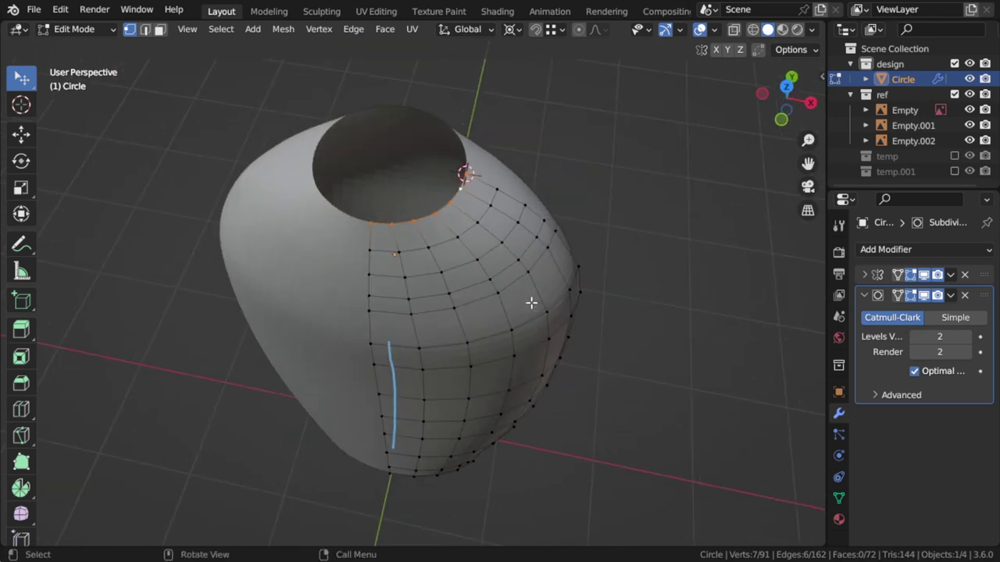
key("KP_5")
- Extrude the top ring 0.4464 m straight up to the cap height, forming the neck
key("KP_1")
scroll(517, 414, "up", 4)
middle_click_drag(508, 393, 517, 414, "shift")
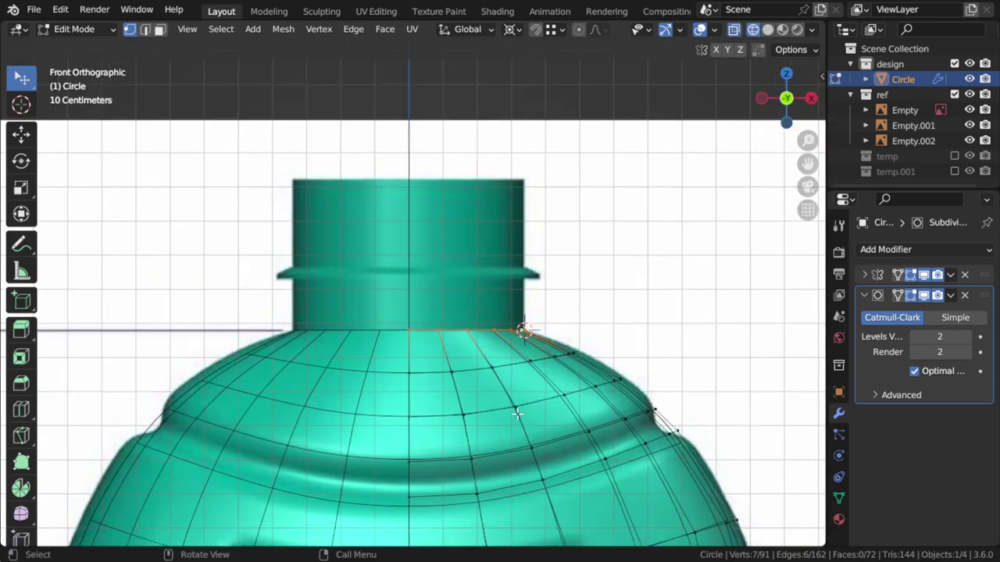
key("e")
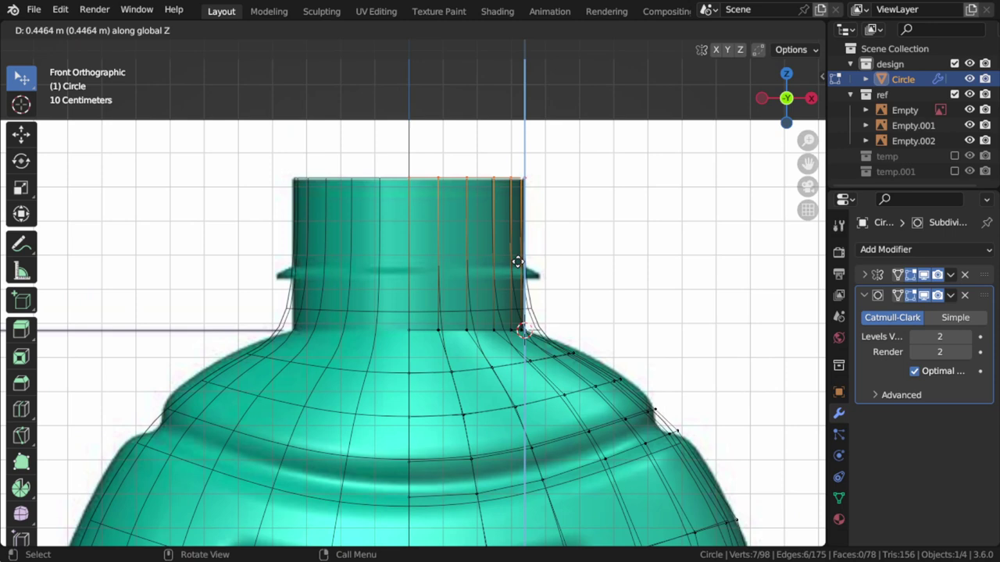
left_click(515, 266)
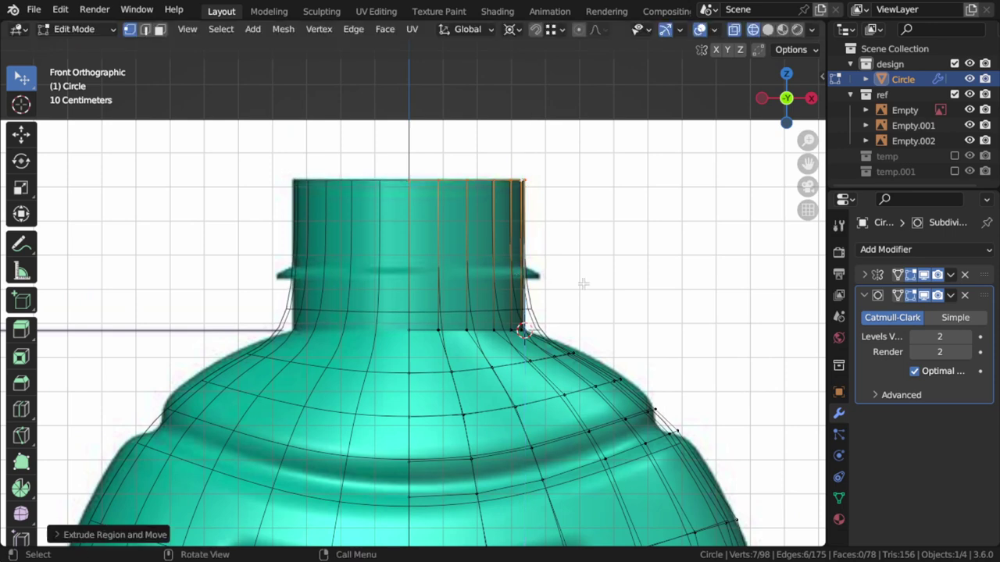
key("Tab")
scroll(504, 361, "down", 3)
scroll(455, 315, "up", 1)
scroll(481, 435, "down", 3)
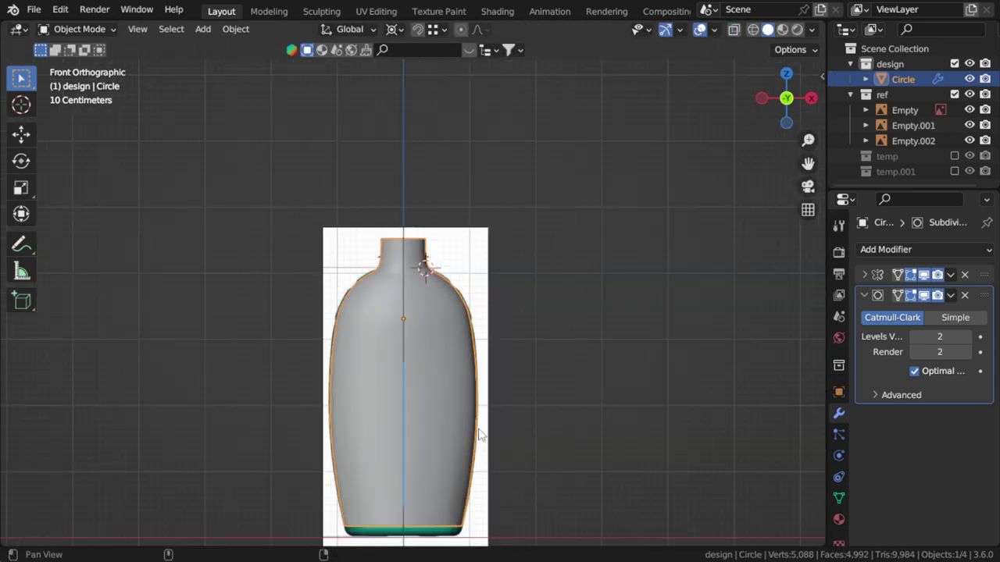
scroll(462, 424, "up", 3)
- Extrude the bottle's bottom edge loop straight down along Z to the base line
key("Tab")
middle_click_drag(402, 424, 406, 292, "shift")
scroll(495, 405, "up", 3)
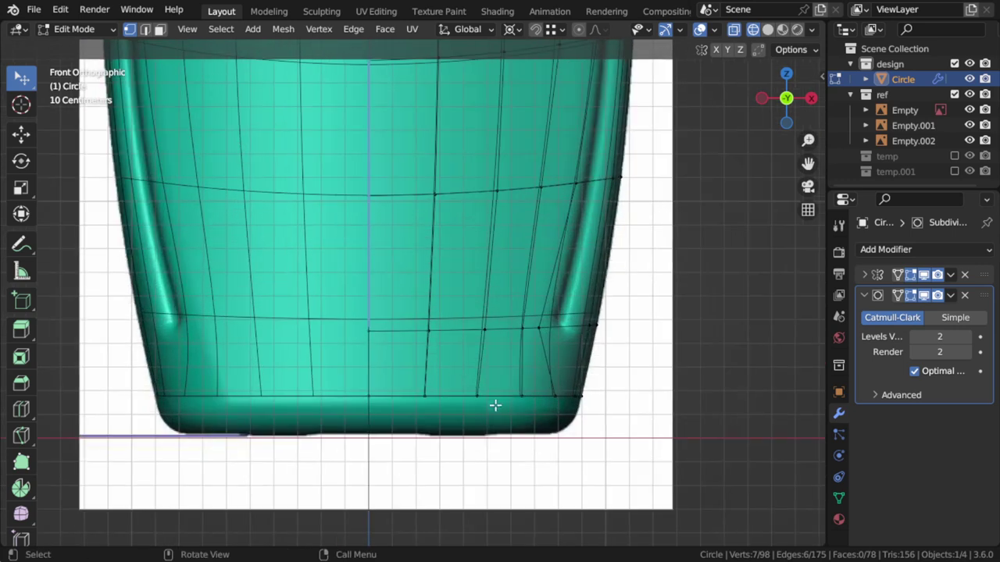
scroll(504, 367, "up", 1)
scroll(500, 346, "up", 2)
key("e")
key("z")
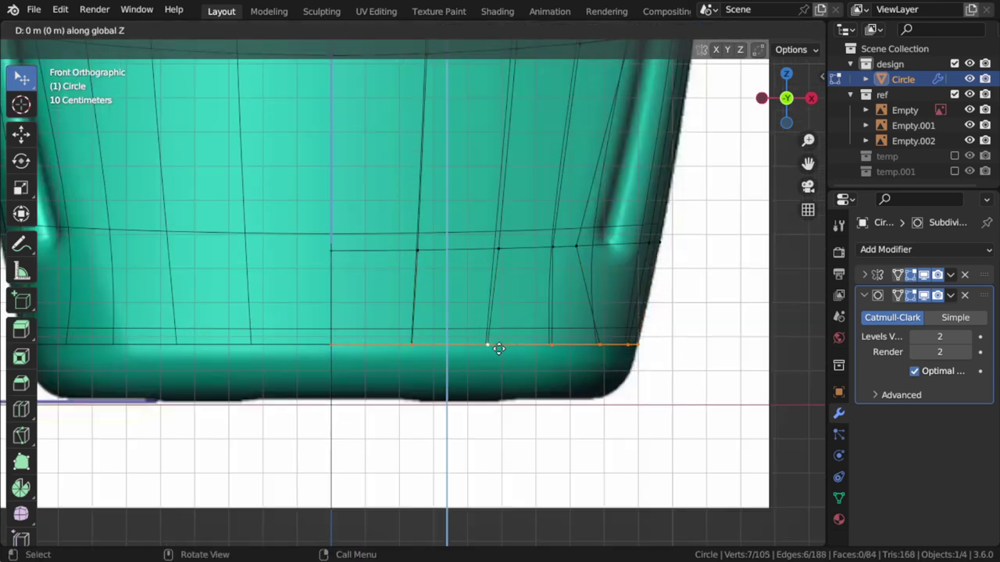
left_click(500, 403)
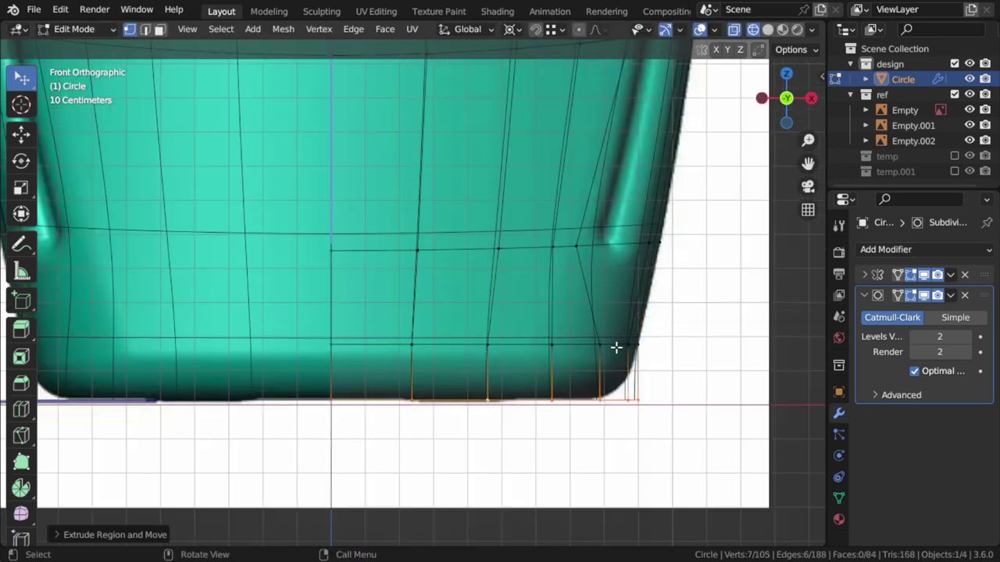
- Change the pivot point and scale the new bottom edge inward
key("s")
key("Escape")
left_click(509, 29)
left_click(547, 115)
key("s")
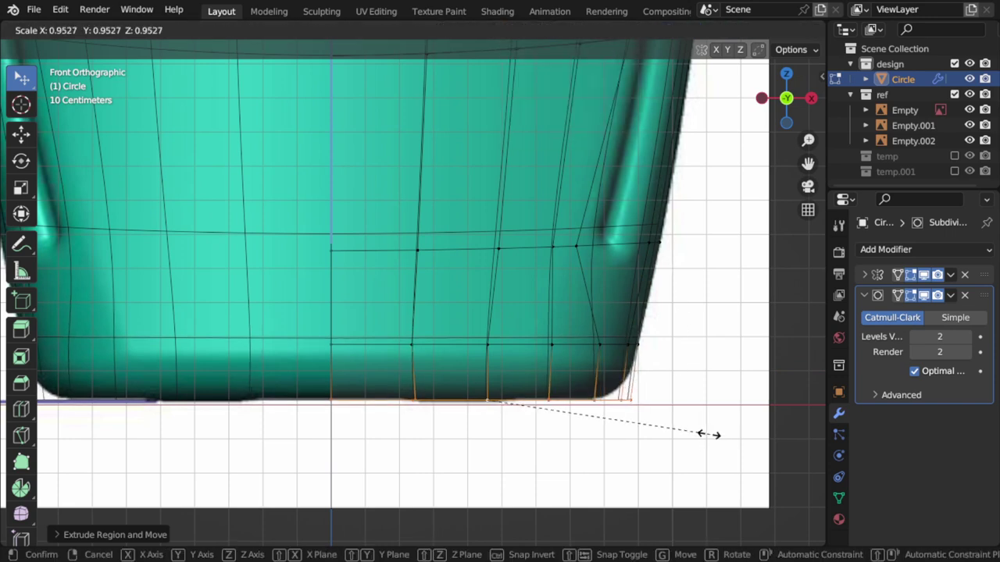
left_click(688, 433)
- In solid shading, viewing the underside, shrink the bottom loop slightly more
key("z")
left_click(769, 428)
middle_click_drag(770, 429, 635, 397)
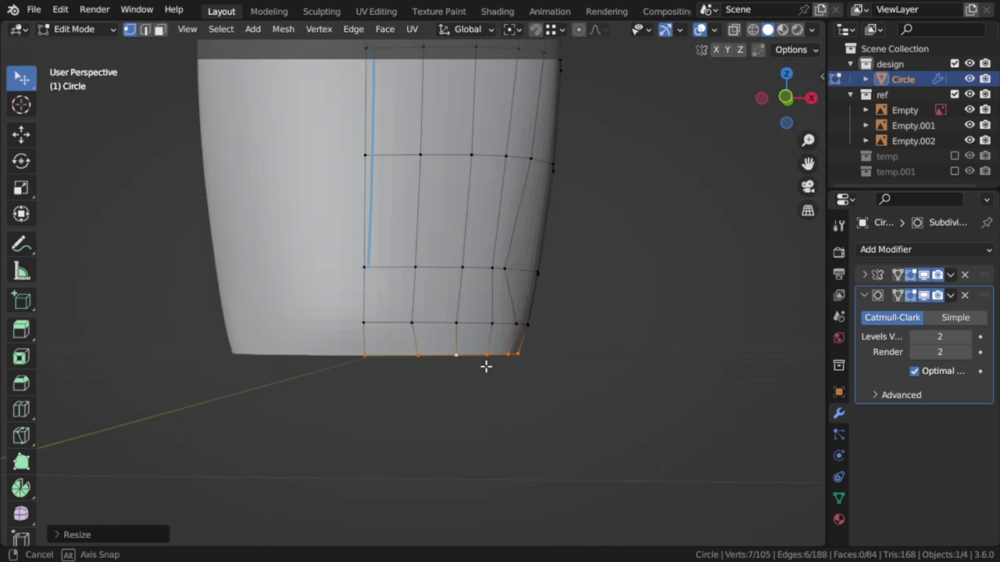
key("s")
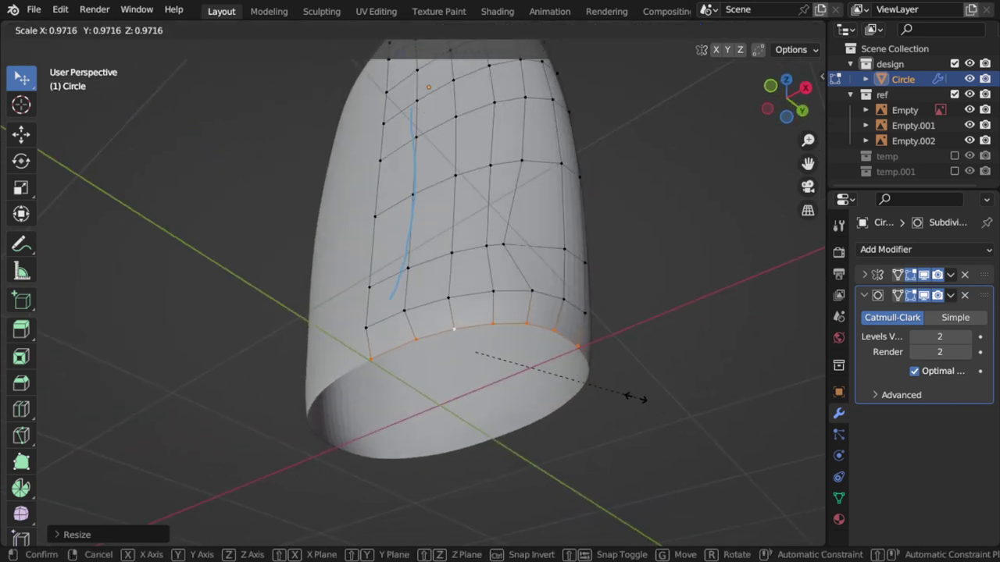
left_click(635, 396)
scroll(572, 375, "up", 1)
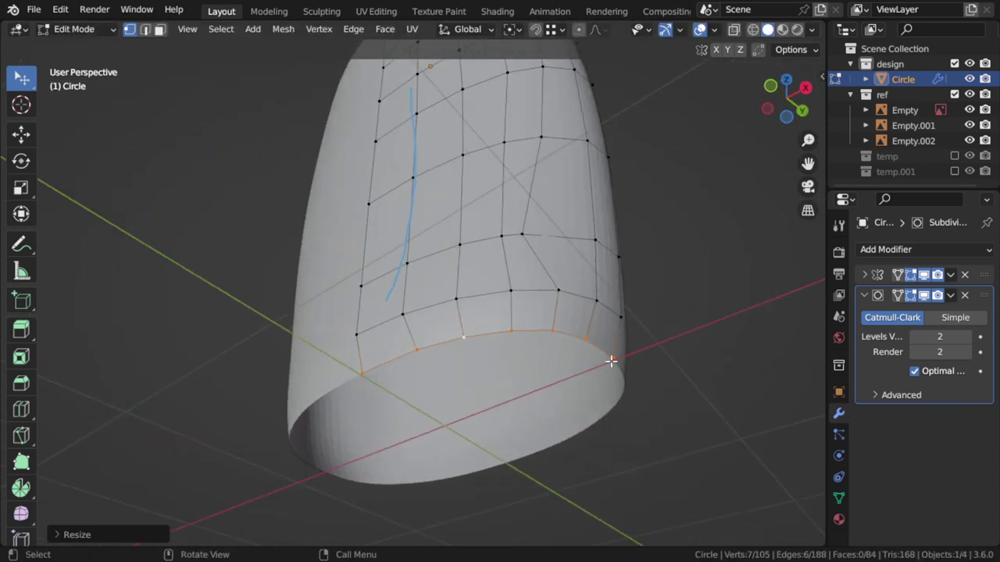
- Extrude a bottom rim edge along X into a strip of faces across the base
left_click(610, 361)
left_click(586, 340, "shift")
key("e")
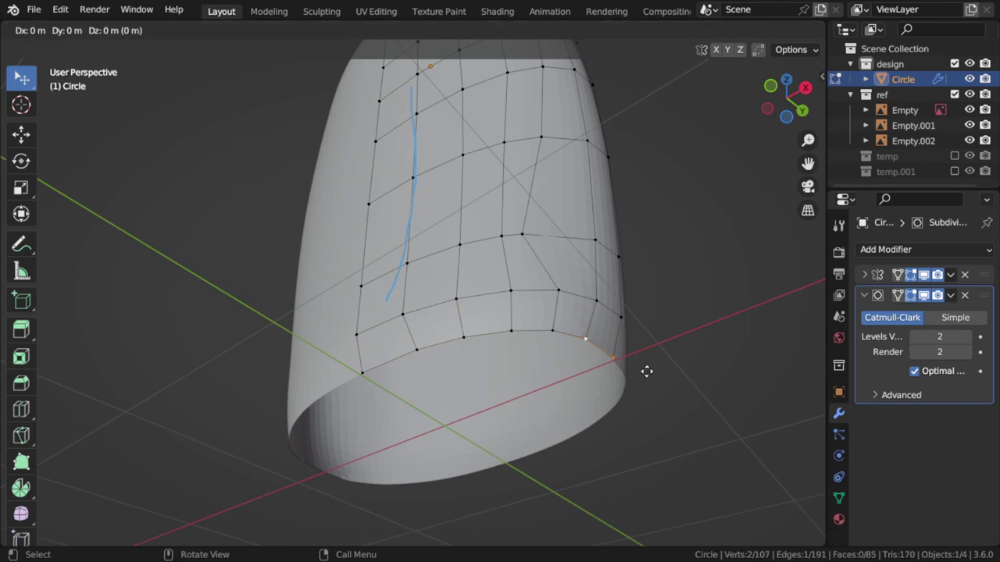
key("x")
left_click(481, 381)
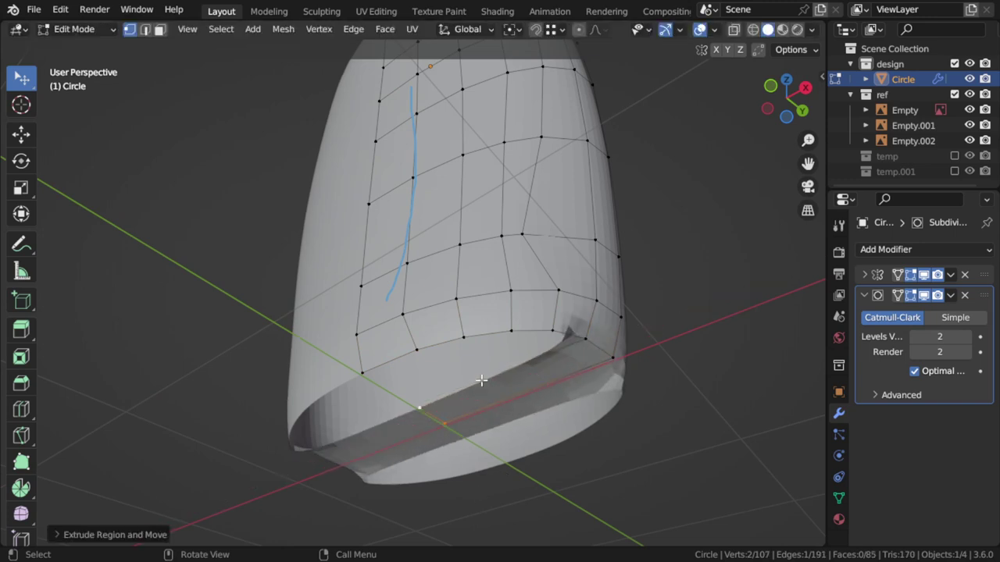
- Add two loop cuts across the extruded bottom strip
key("ctrl+r")
left_click(546, 373)
left_click(569, 367)
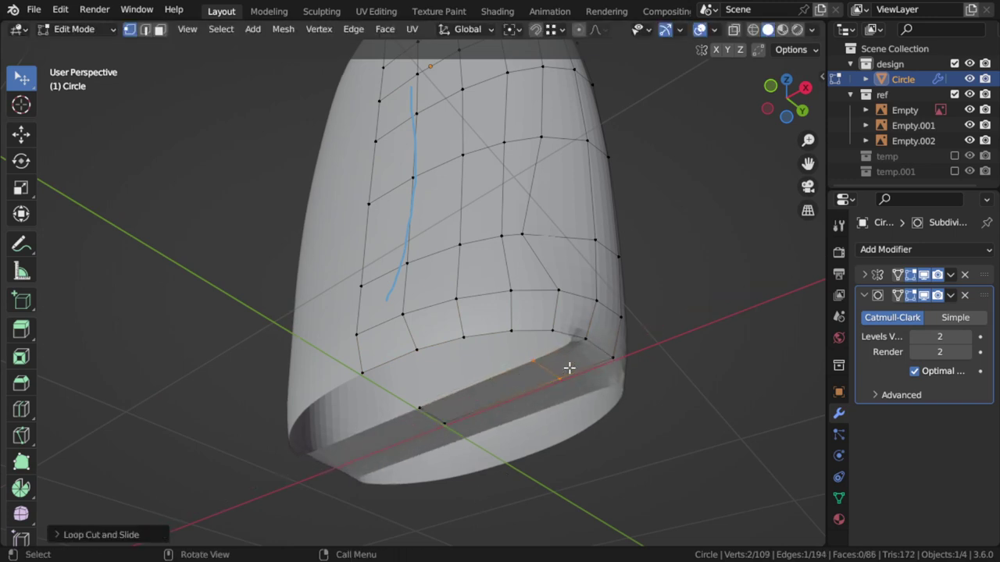
key("ctrl+r")
scroll(476, 391, "up", 1)
left_click(476, 391)
- Fill the bottom opening, slide the bottom loop near the rim, and check from the right
left_click(582, 336)
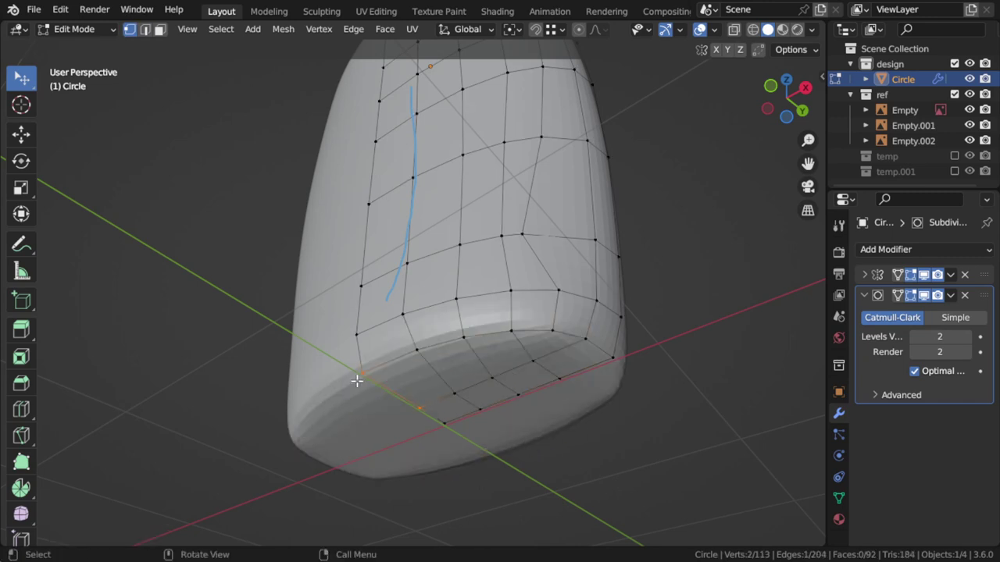
key("Tab")
key("Tab")
key("g")
key("g")
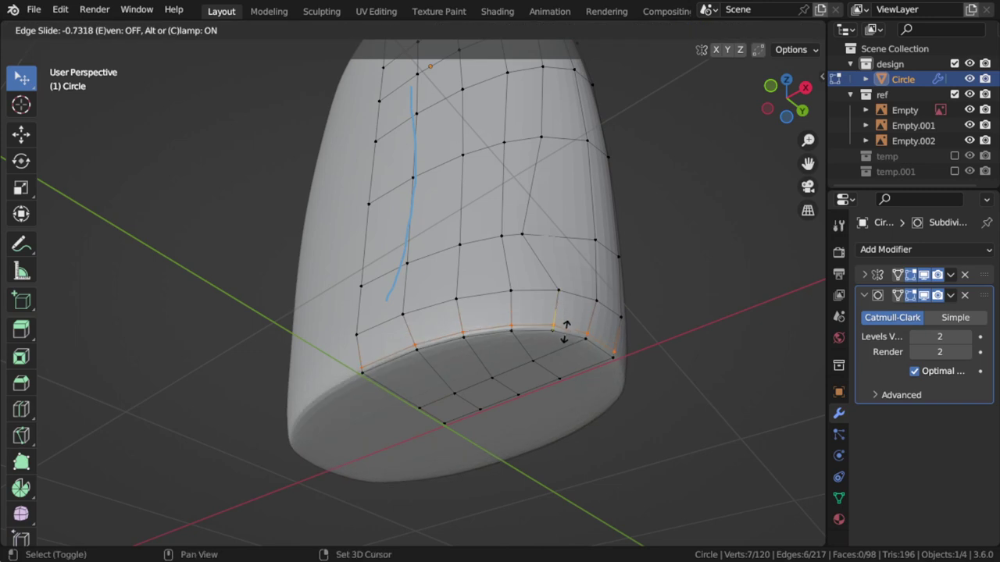
left_click(564, 334)
key("Tab")
mouse_move(561, 334)
middle_mouse_down()
mouse_move(518, 297)
mouse_move(576, 343)
mouse_move(532, 328)
mouse_move(485, 356)
middle_mouse_up()
key("Tab")
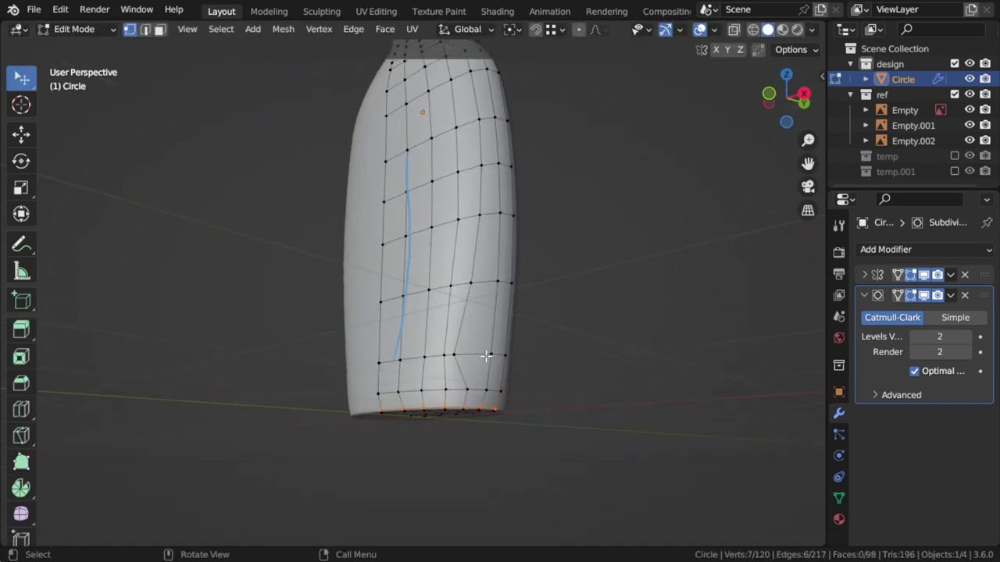
key("KP_3")
- In front view with material preview, bevel the selected side edge loop into a band
key("z")
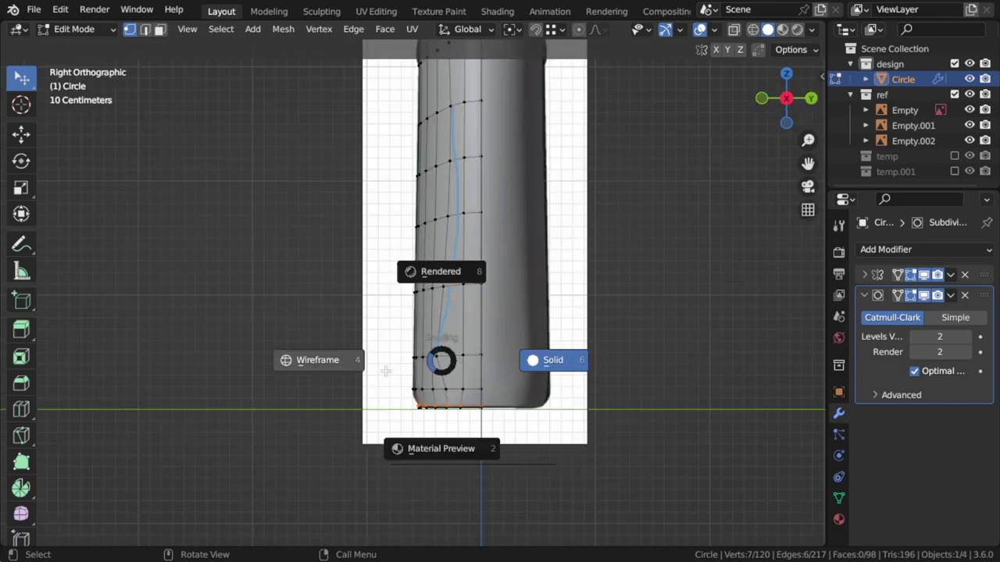
left_click(475, 437)
scroll(478, 439, "up", 3)
mouse_move(482, 436)
middle_mouse_down("shift")
mouse_move(501, 334)
mouse_move(442, 442)
mouse_move(550, 350)
middle_mouse_up("shift")
scroll(463, 344, "down", 2)
key("KP_1")
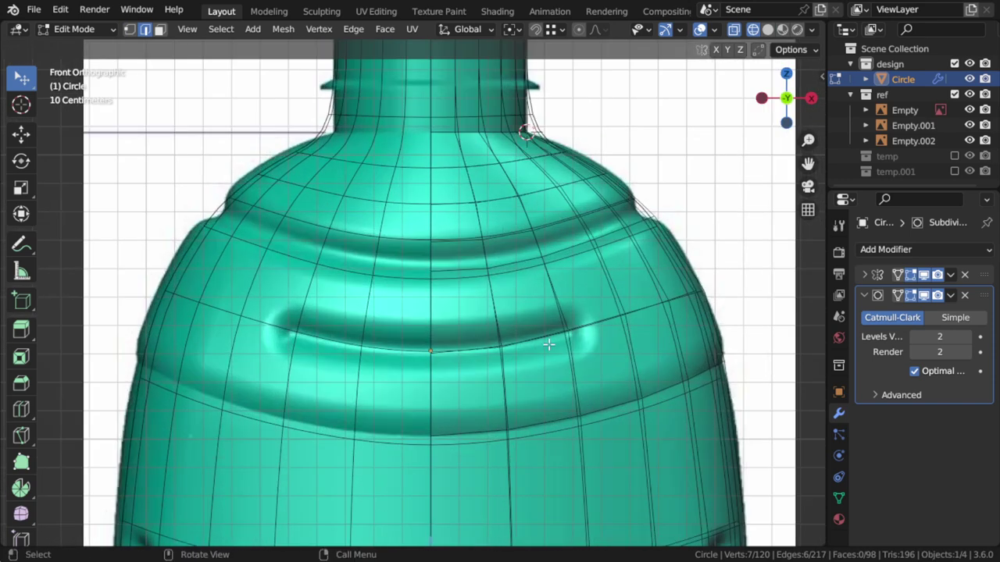
key("z")
key("z")
key("ctrl+b")
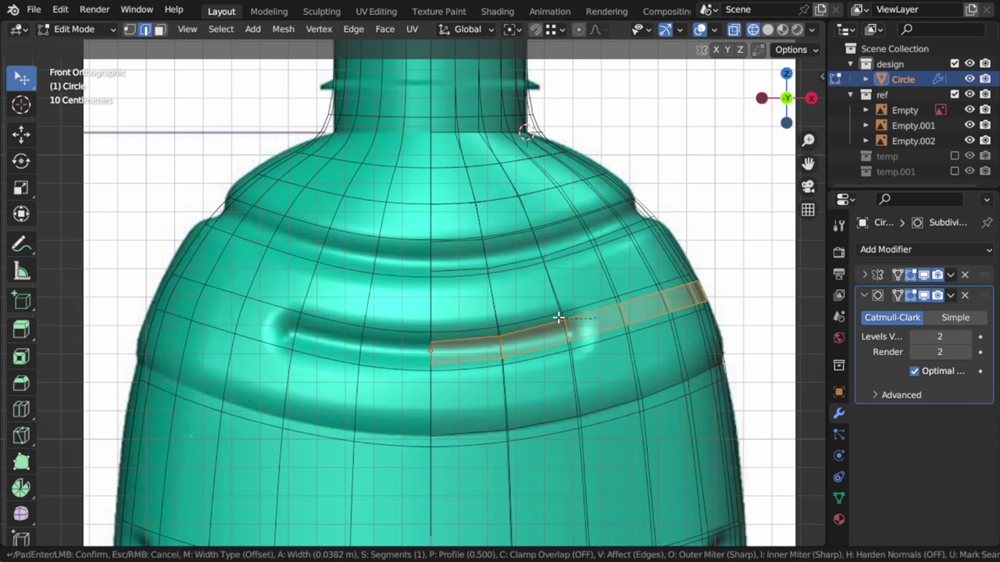
left_click(612, 383)
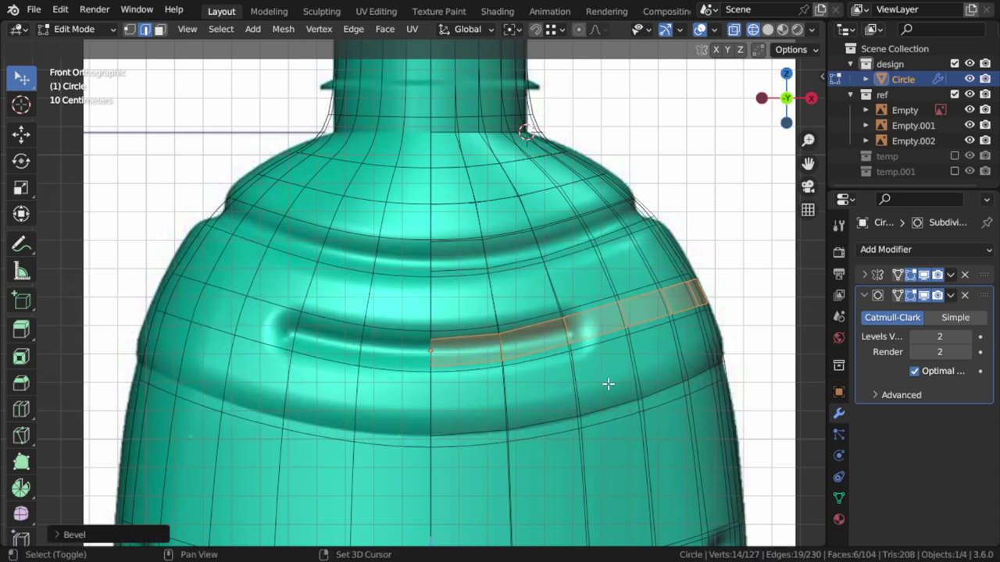
- Push two faces of the bevelled band about 0.087 m inward to form the groove
key("z")
key("3")
left_click(527, 351)
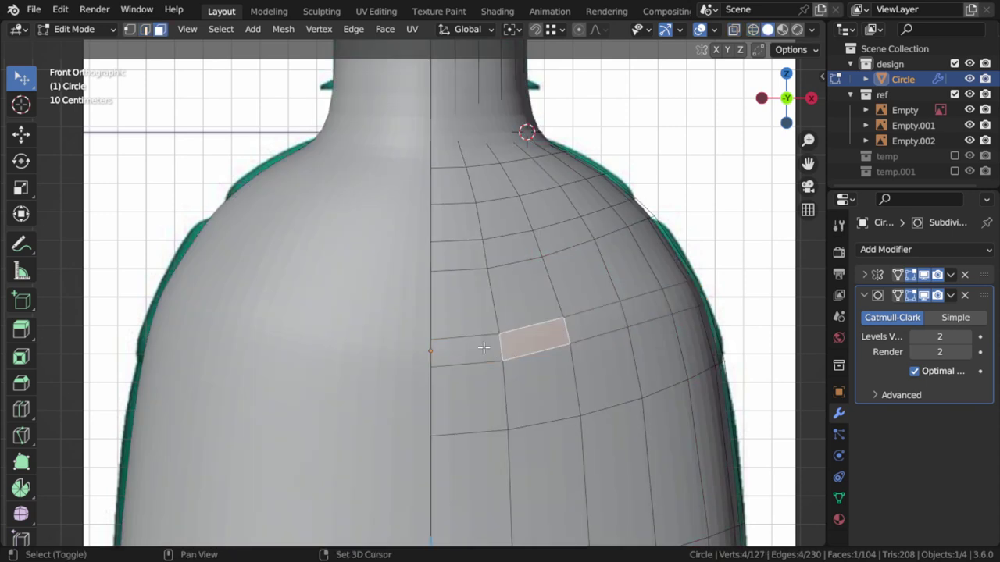
left_click(482, 349, "shift")
mouse_move(482, 349)
middle_mouse_down()
mouse_move(523, 402)
mouse_move(565, 381)
mouse_move(438, 421)
mouse_move(450, 431)
middle_mouse_up()
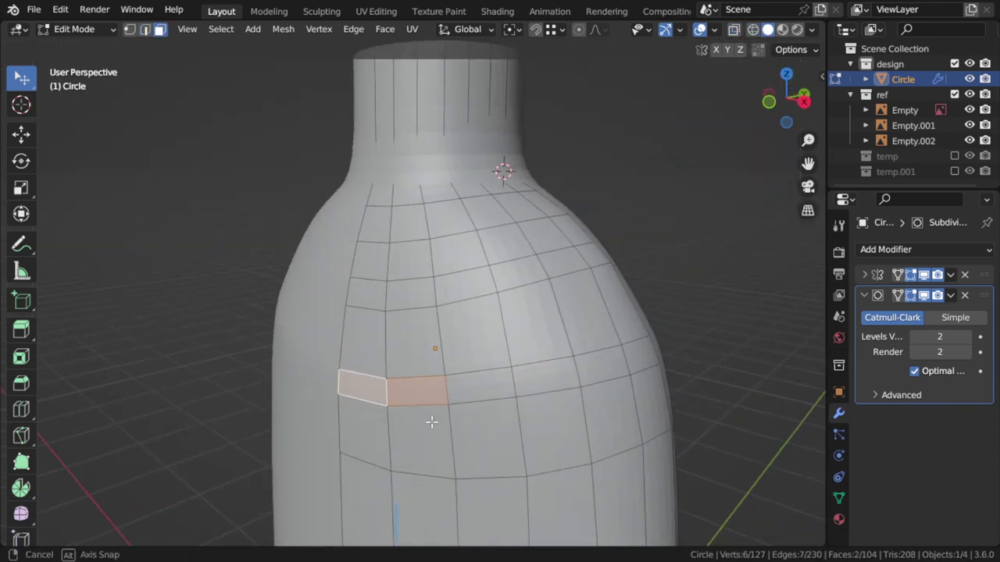
left_click(469, 435)
key("Tab")
middle_click_drag(470, 435, 532, 348)
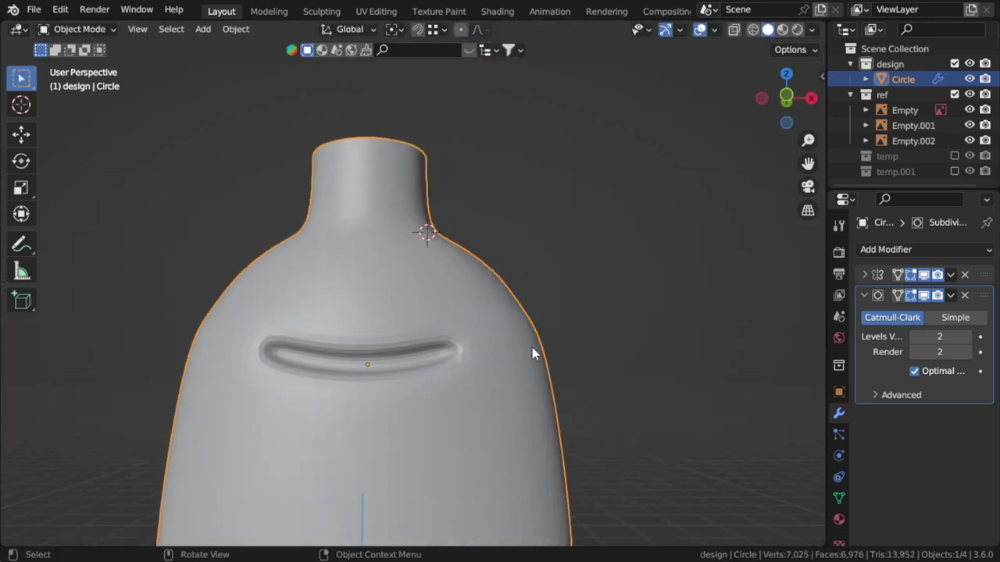
key("KP_1")
key("Tab")
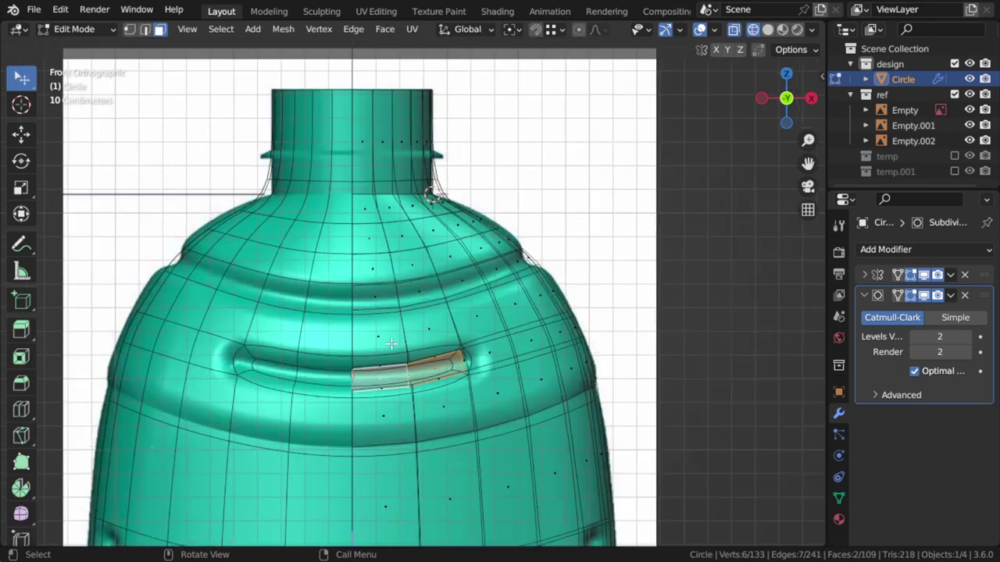
- In solid shading, add a loop cut around the bottle below the groove
scroll(390, 344, "down", 2)
key("z")
left_click(575, 376)
scroll(540, 404, "up", 4)
scroll(460, 349, "up", 2)
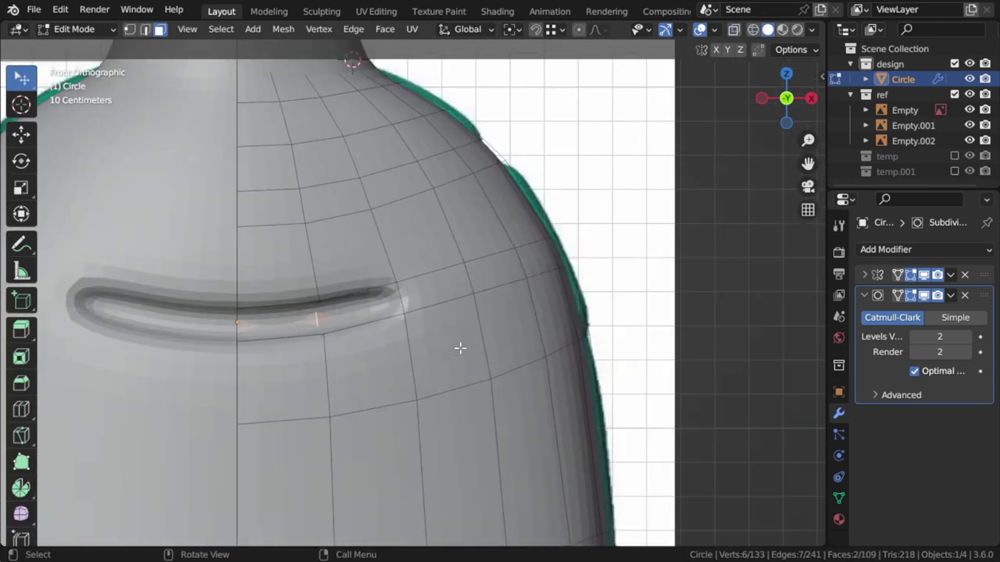
key("ctrl+r")
left_click(495, 353)
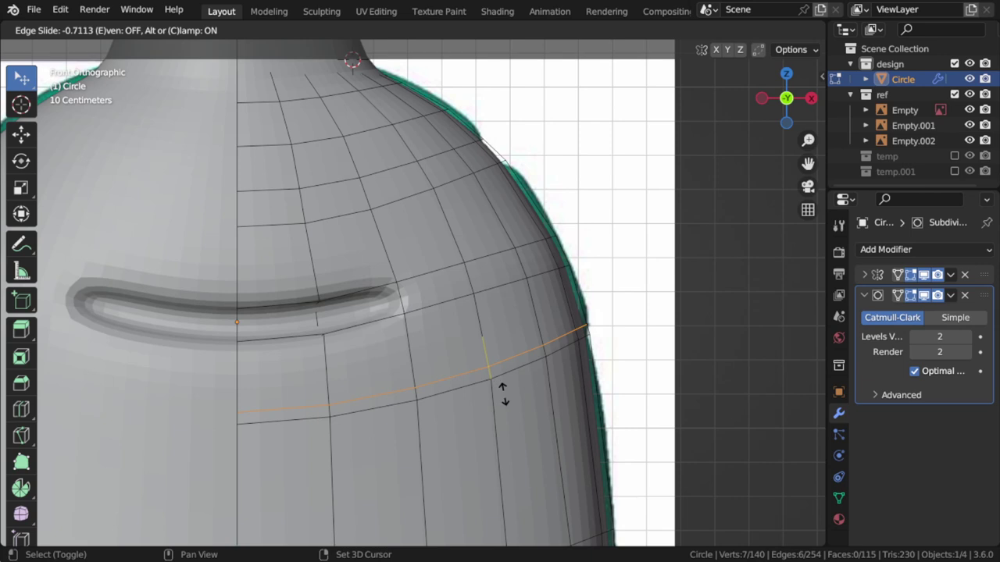
left_click(503, 393)
- Enlarge the new loop slightly and push it outward along its normals into a ridge
key("s")
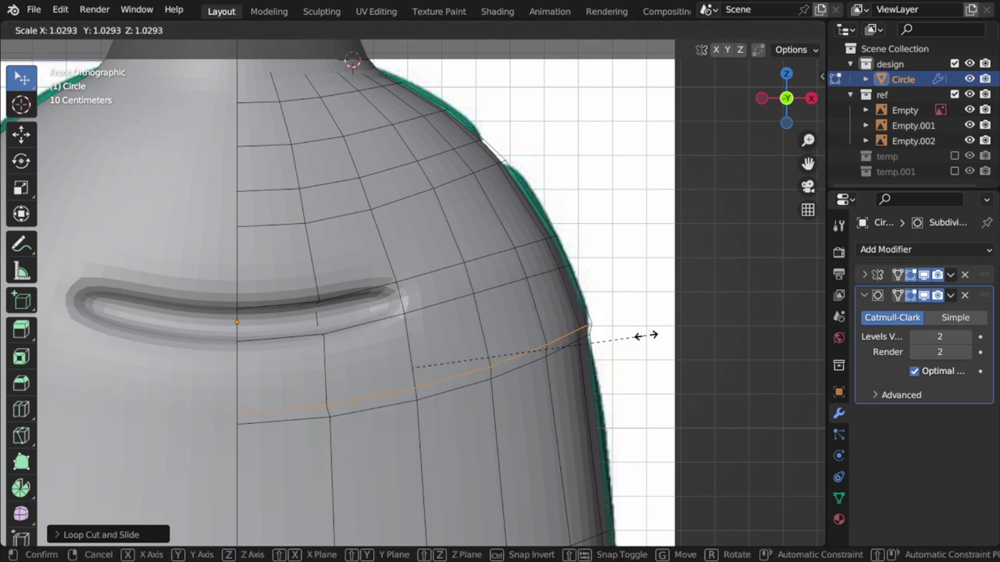
left_click(648, 334)
scroll(489, 351, "down", 3)
key("Tab")
middle_click_drag(563, 371, 439, 399)
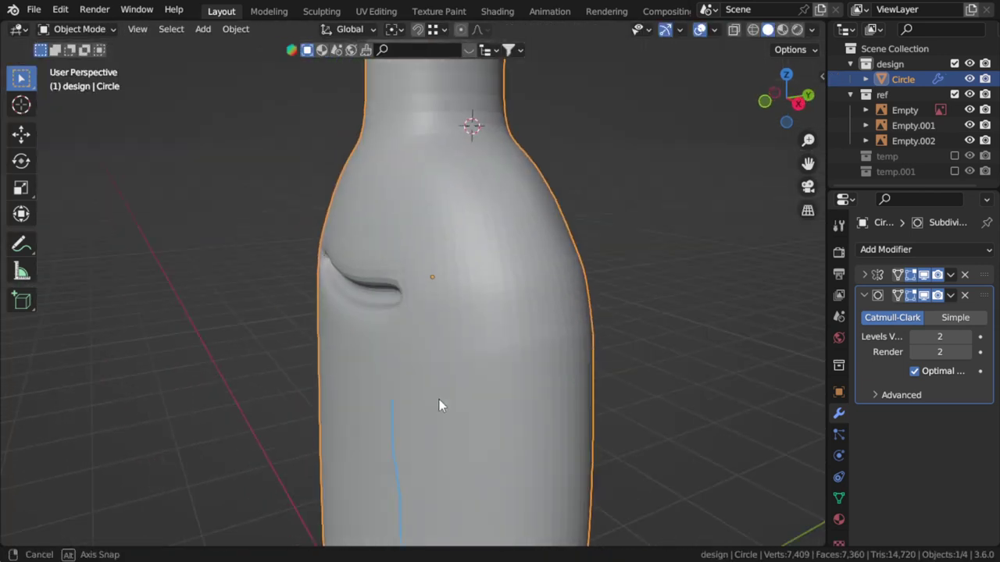
key("Tab")
key("alt+s")
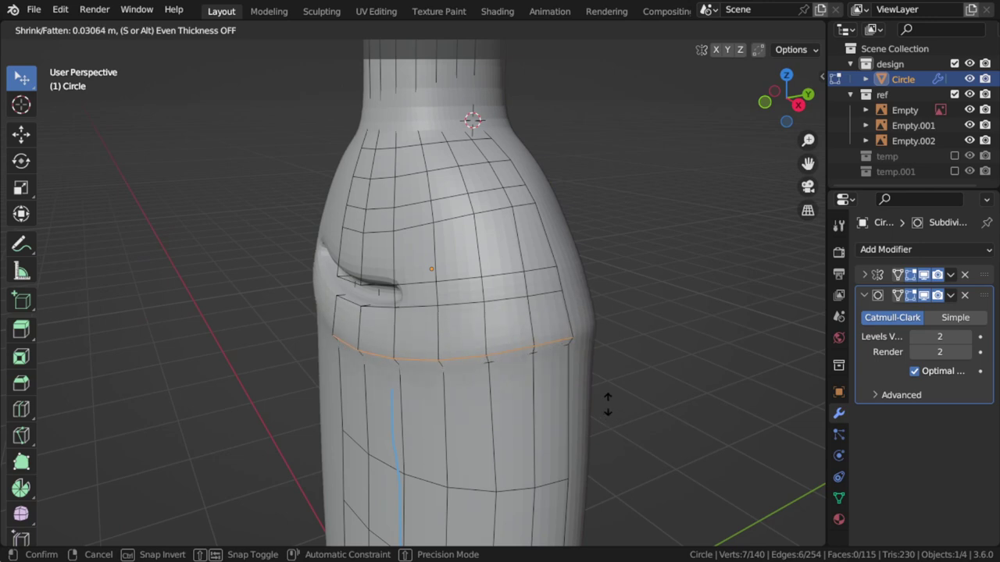
left_click(610, 394)
- In see-through front view, raise the ridge loop slightly to match the reference
key("KP_1")
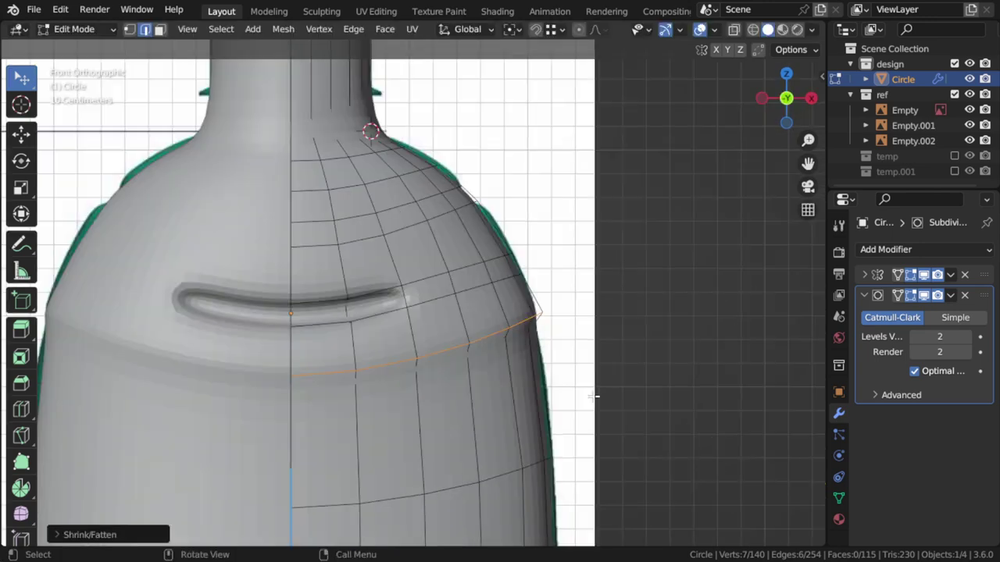
key("alt+z")
scroll(466, 400, "up", 2)
key("ctrl+z")
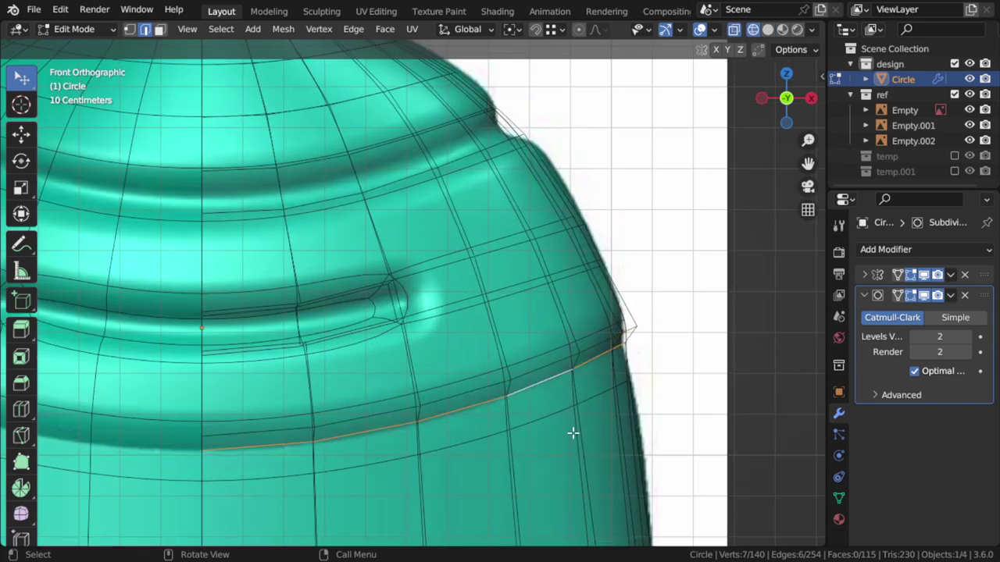
key("g")
key("g")
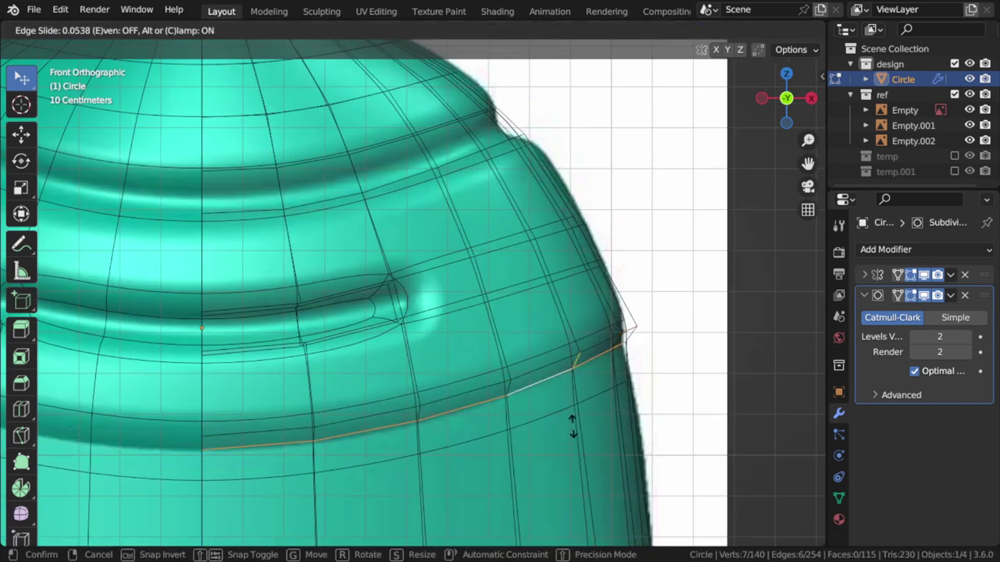
key("Escape")
key("g")
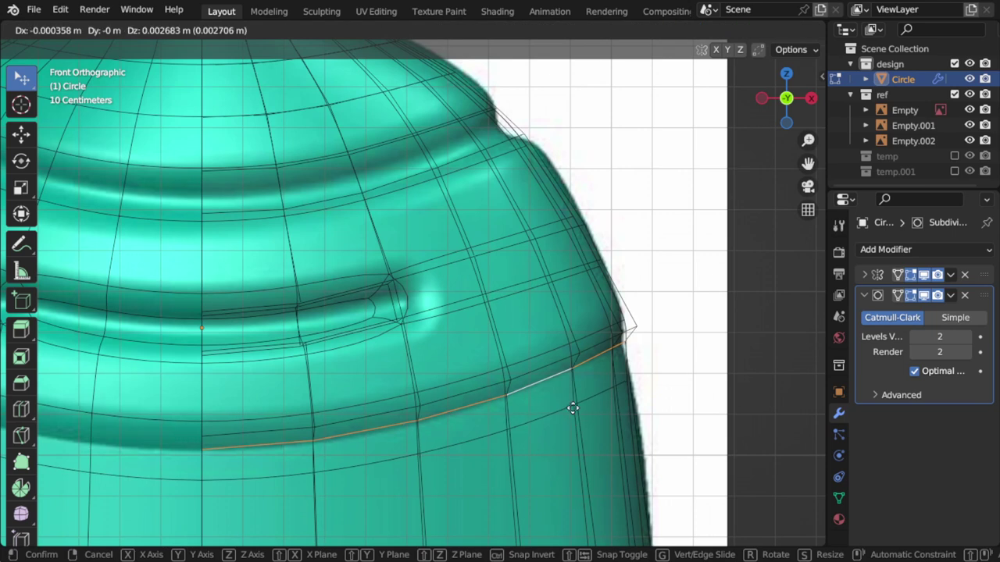
left_click(559, 324)
- Add another supporting loop cut to tighten the ridge
key("z")
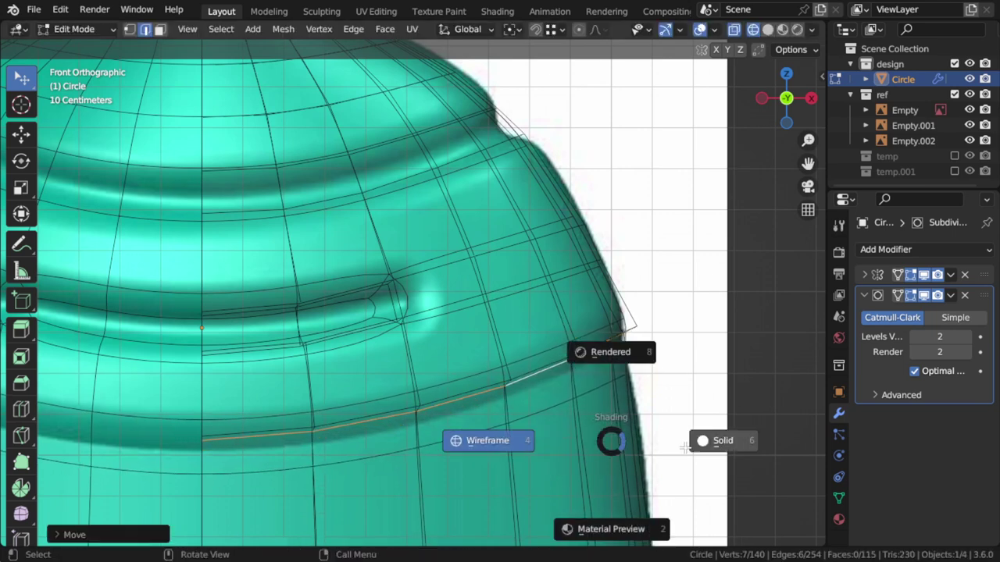
left_click(685, 447)
key("Tab")
key("Tab")
key("ctrl+r")
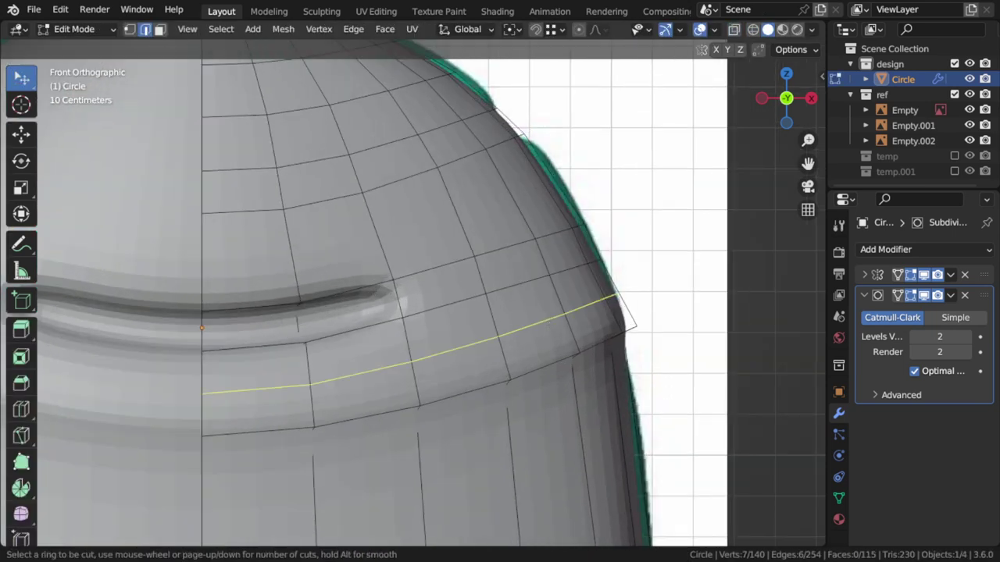
left_click(539, 375)
left_click(553, 292)
key("Tab")
scroll(529, 340, "down", 3)
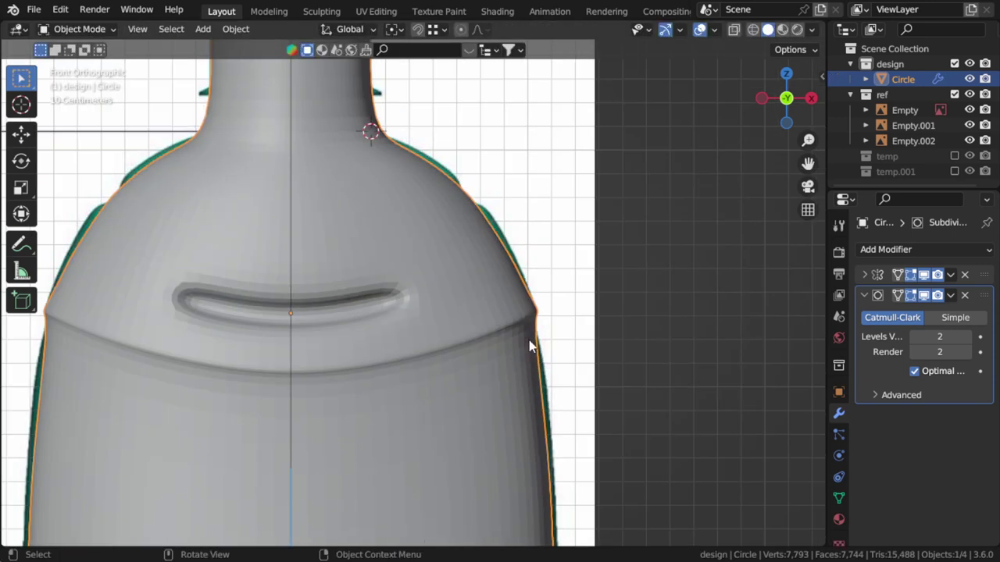
scroll(501, 386, "down", 2)
- Set the bottle to Shade Smooth from the right-click menu
right_click(453, 328)
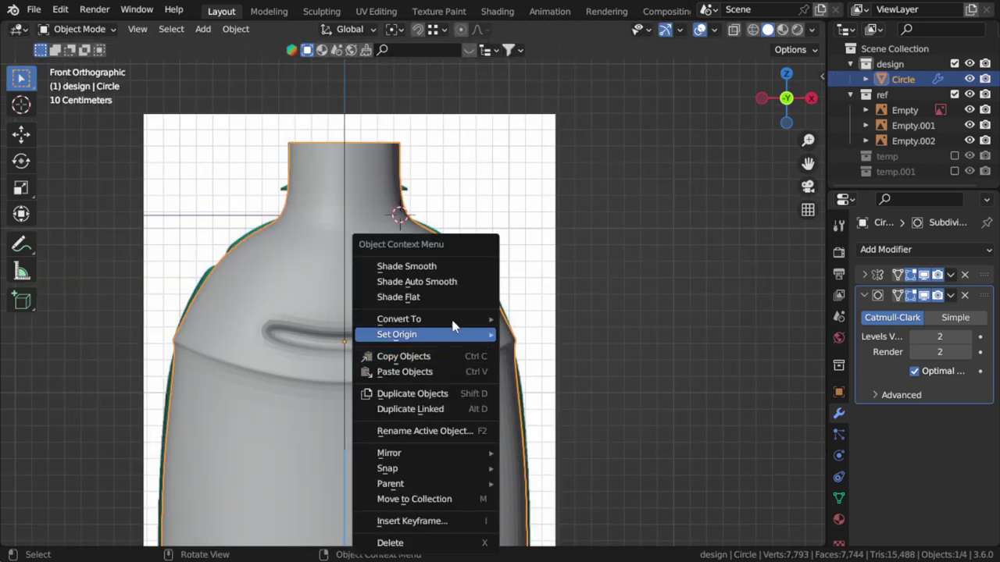
left_click(414, 267)
key("Tab")
scroll(459, 387, "up", 3)
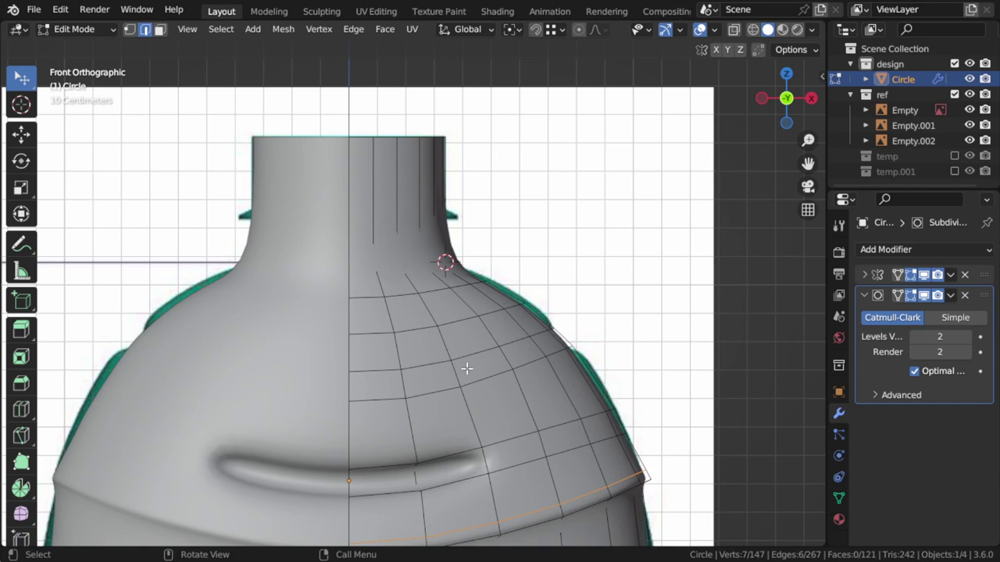
- Select the edge loop across the bottle's shoulder, checking it in wireframe
key("3")
left_click(438, 378, "alt")
key("z")
left_click(423, 381)
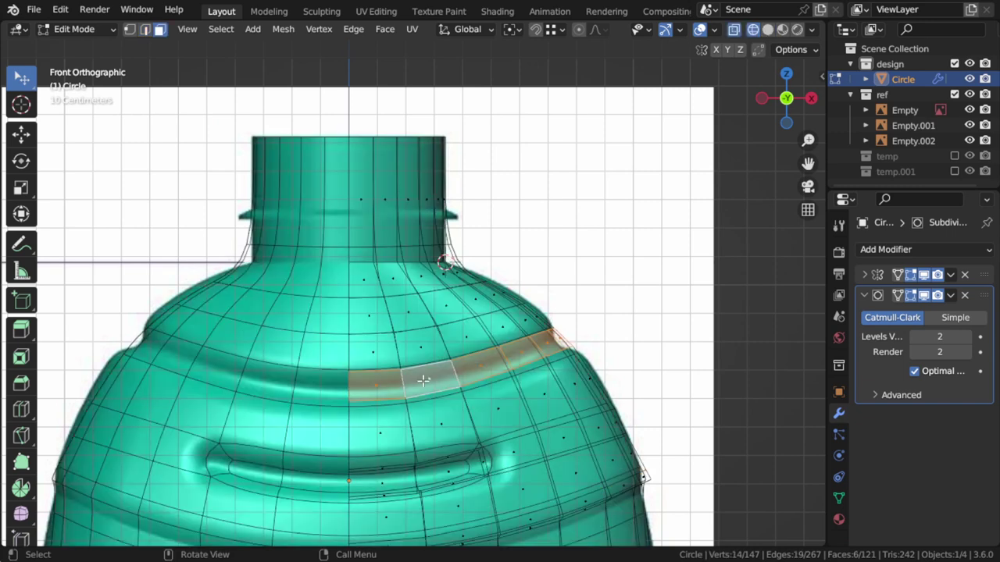
key("2")
key("shift+z")
left_click(469, 361, "alt")
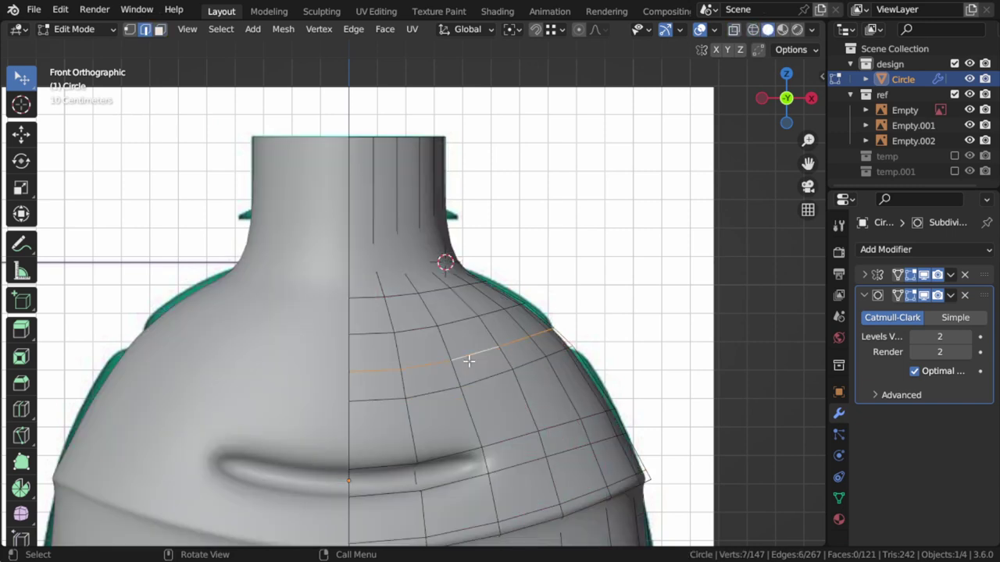
- Slide the shoulder edge loop along the surface into its final position
key("g")
key("g")
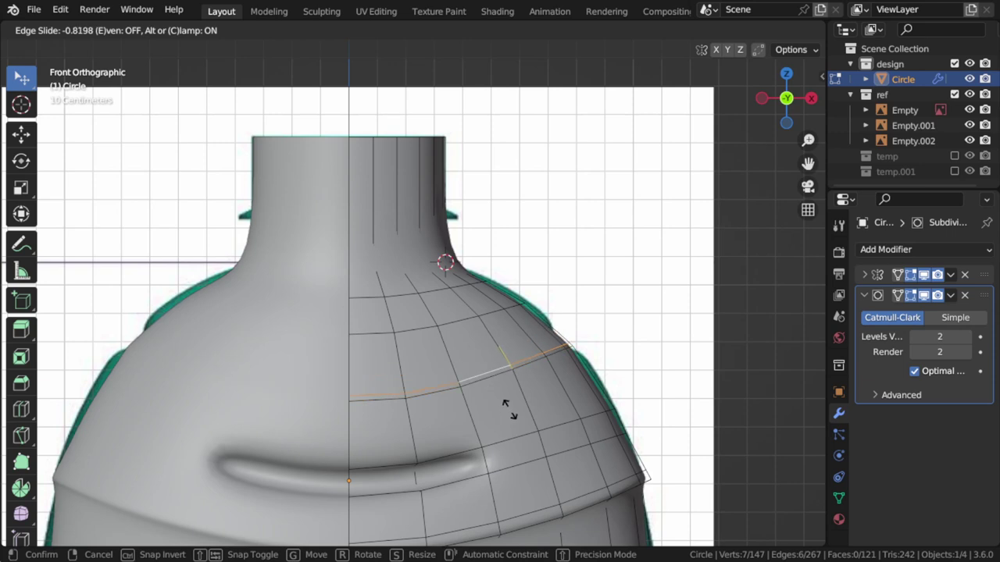
left_click(510, 415)
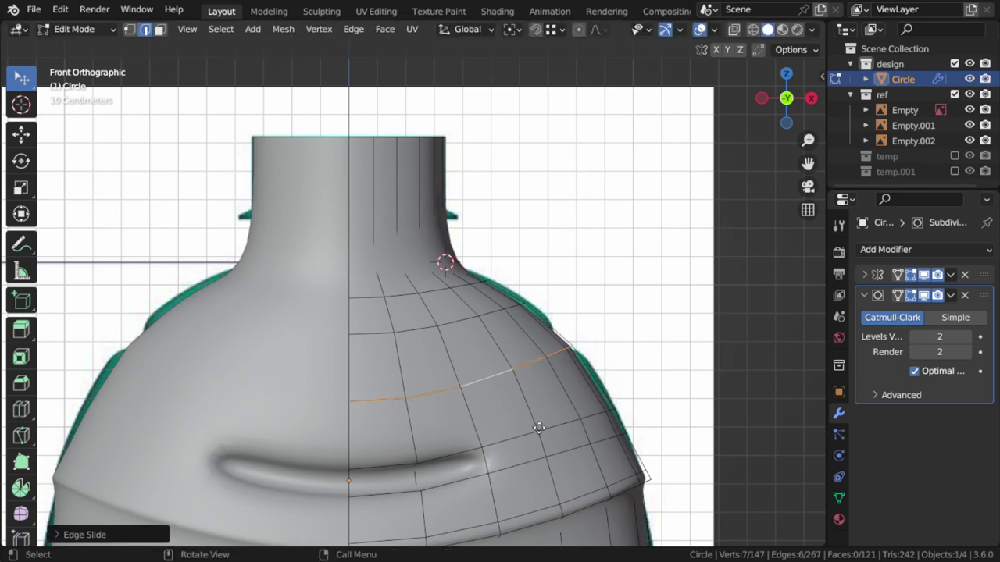
key("g")
key("g")
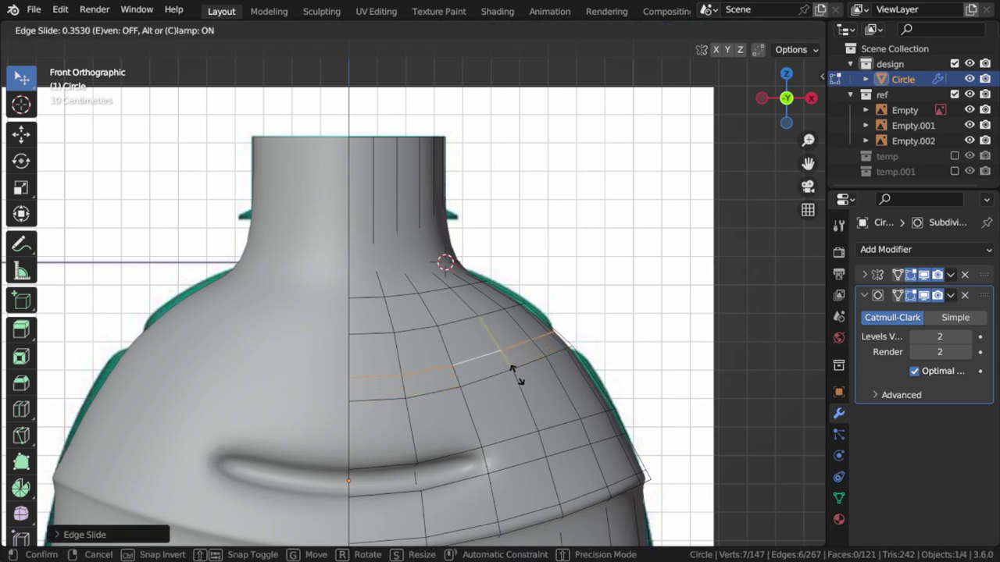
left_click(512, 373)
scroll(483, 415, "up", 2)
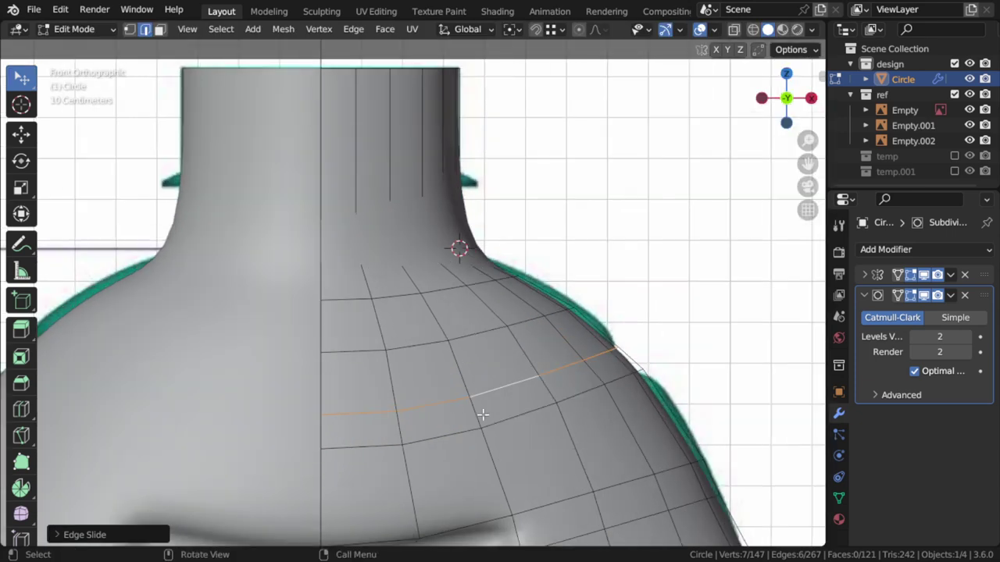
key("g")
right_click(501, 465)
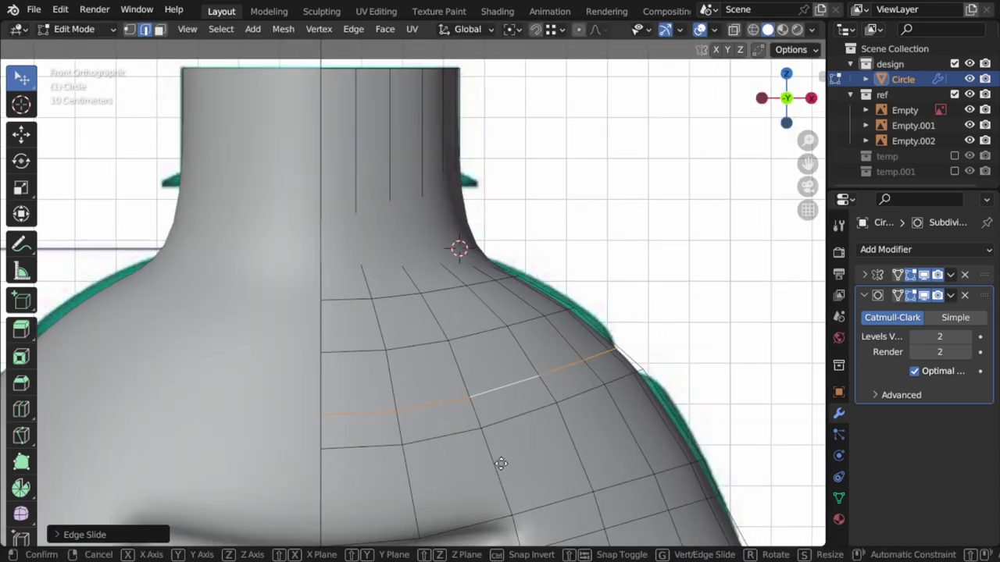
key("g")
key("g")
left_click(529, 524)
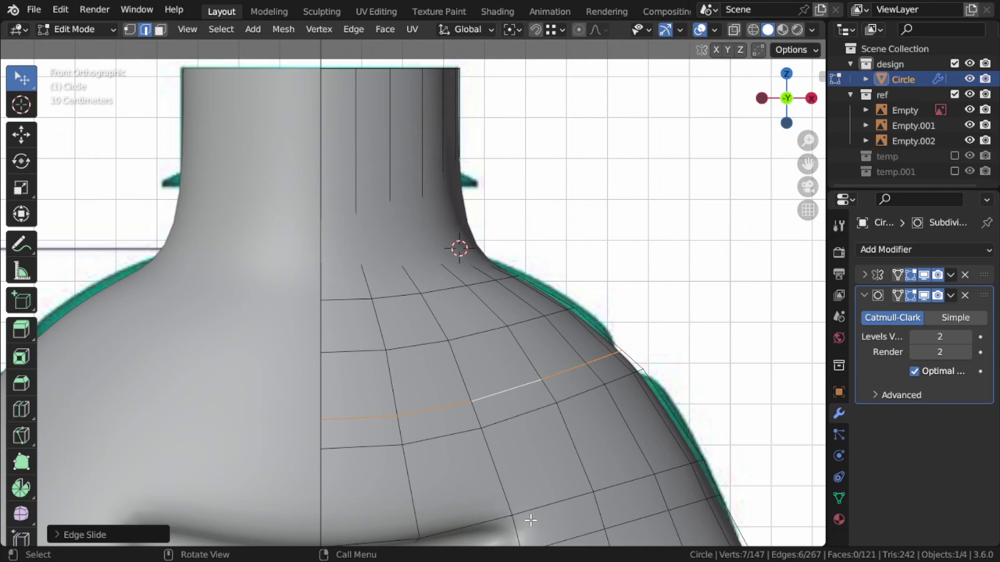
- Extrude the shoulder face loop with Extrude Faces Along Normals
key("3")
left_click(473, 422, "alt")
mouse_move(636, 420)
middle_mouse_down()
mouse_move(575, 441)
mouse_move(611, 449)
mouse_move(529, 380)
mouse_move(620, 437)
mouse_move(502, 351)
mouse_move(526, 341)
middle_mouse_up()
key("alt+e")
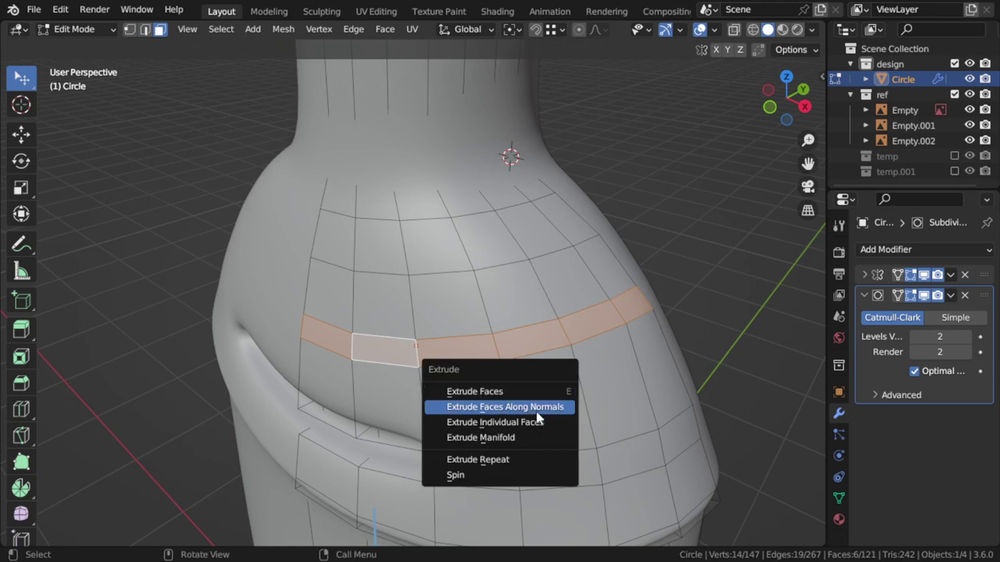
left_click(537, 415)
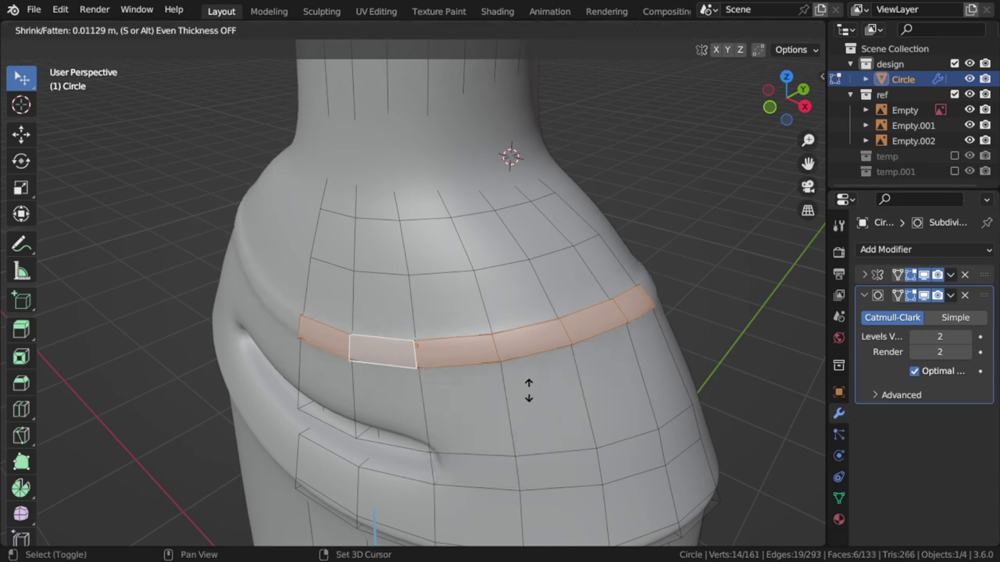
left_click(542, 465)
- In see-through front view, shrink the band inward, raise it slightly, then shrink it again
key("KP_1")
key("z")
left_click(547, 425)
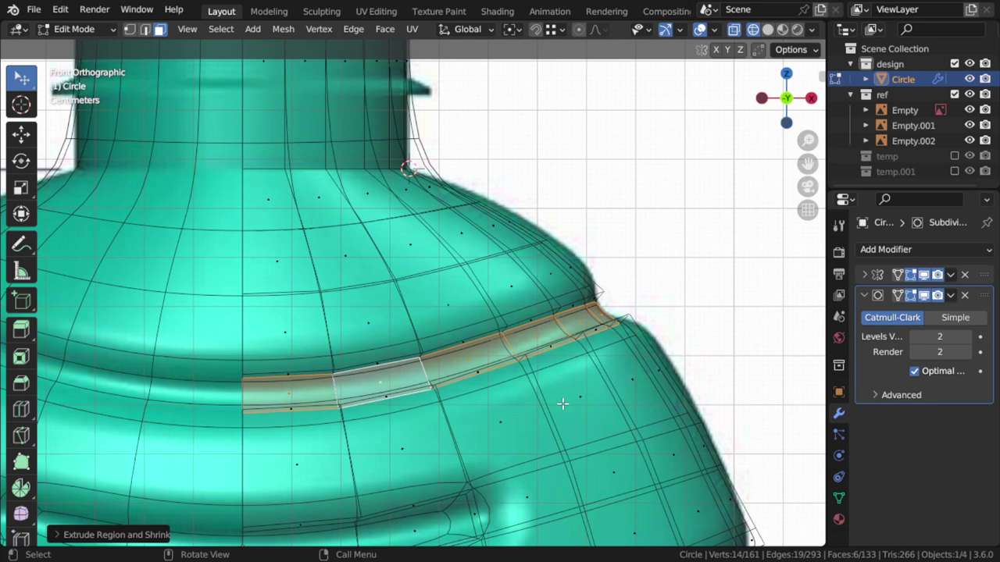
key("alt+s")
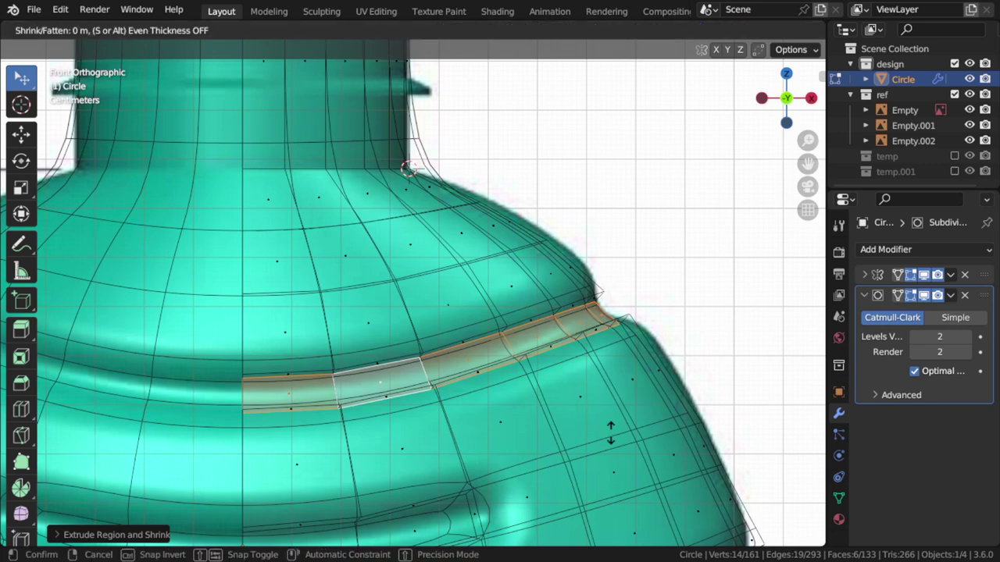
left_click(612, 474)
key("g")
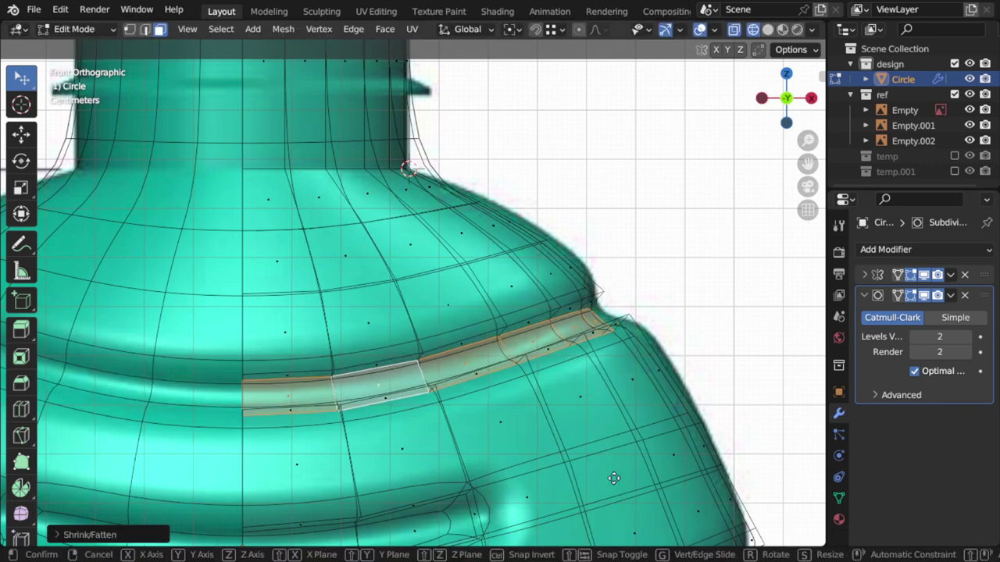
left_click(591, 409)
key("alt+s")
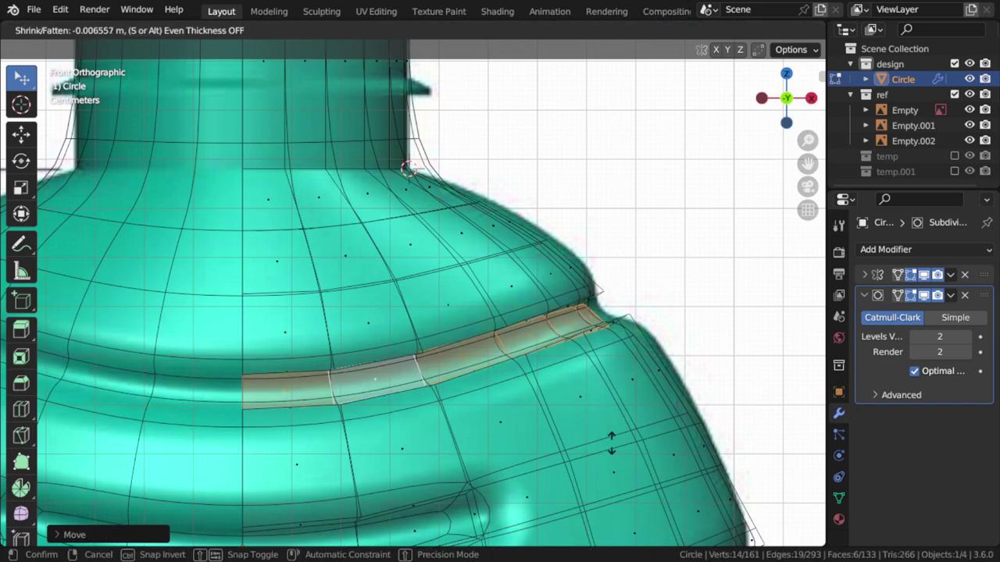
left_click(621, 457)
- Return to Object Mode and zoom out to check the recessed ring
key("Tab")
left_click(601, 447)
scroll(601, 445, "down", 3)
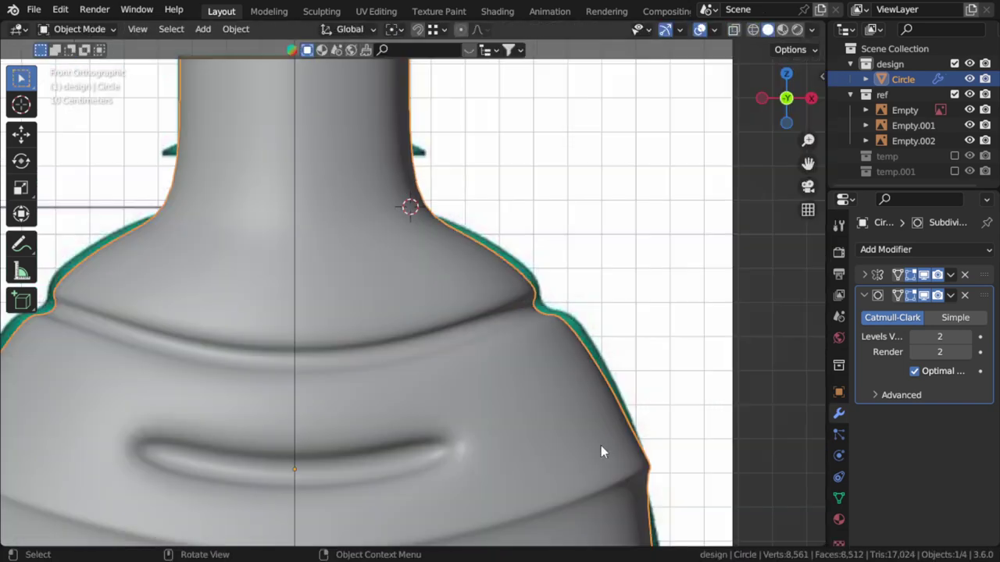
scroll(600, 445, "down", 3)
scroll(521, 381, "down", 2)
scroll(517, 403, "up", 2)
- In Edit Mode, select a vertical edge path running down the bottle's side
scroll(517, 404, "down", 4)
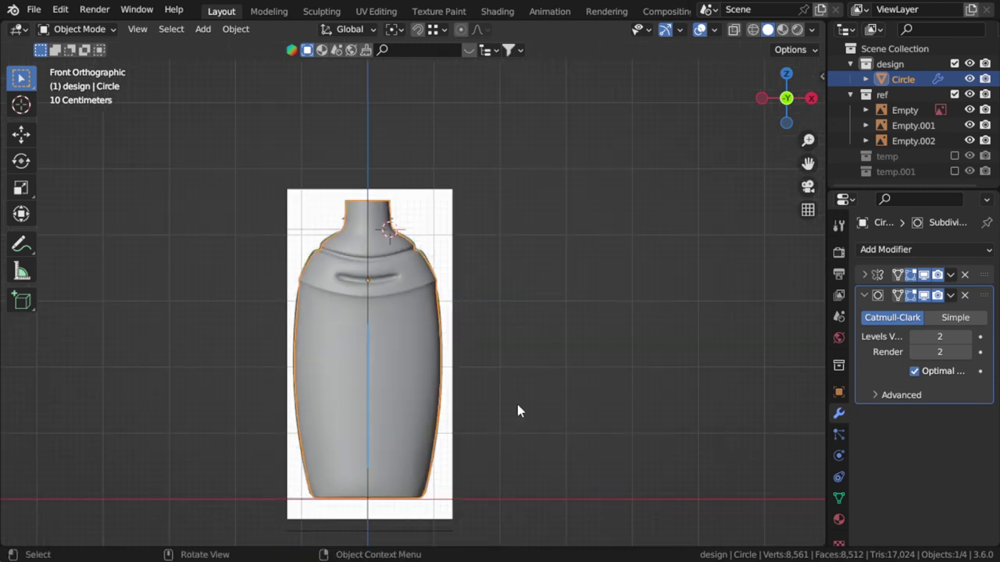
key("Tab")
scroll(518, 404, "up", 1)
scroll(517, 404, "up", 1)
key("shift+z")
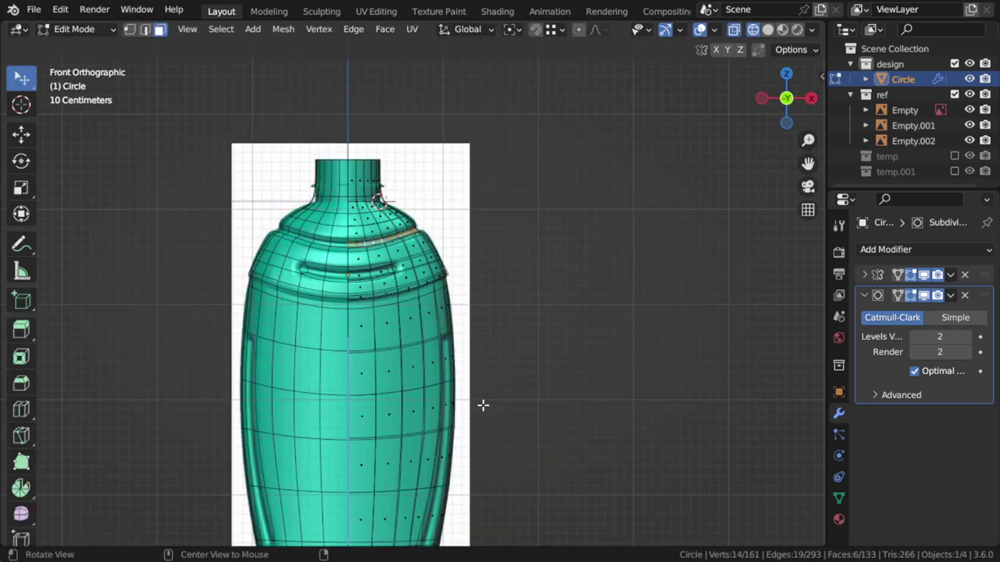
middle_click_drag(482, 404, 415, 412)
key("shift+z")
middle_click_drag(483, 397, 474, 309, "shift")
scroll(474, 309, "up", 1)
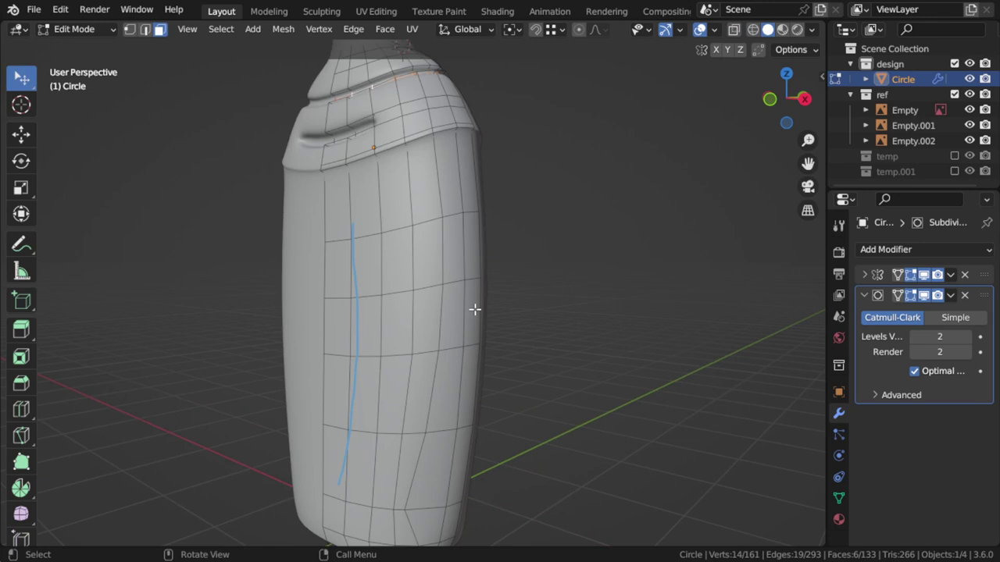
left_click(449, 269, "alt")
key("2")
left_click(444, 271)
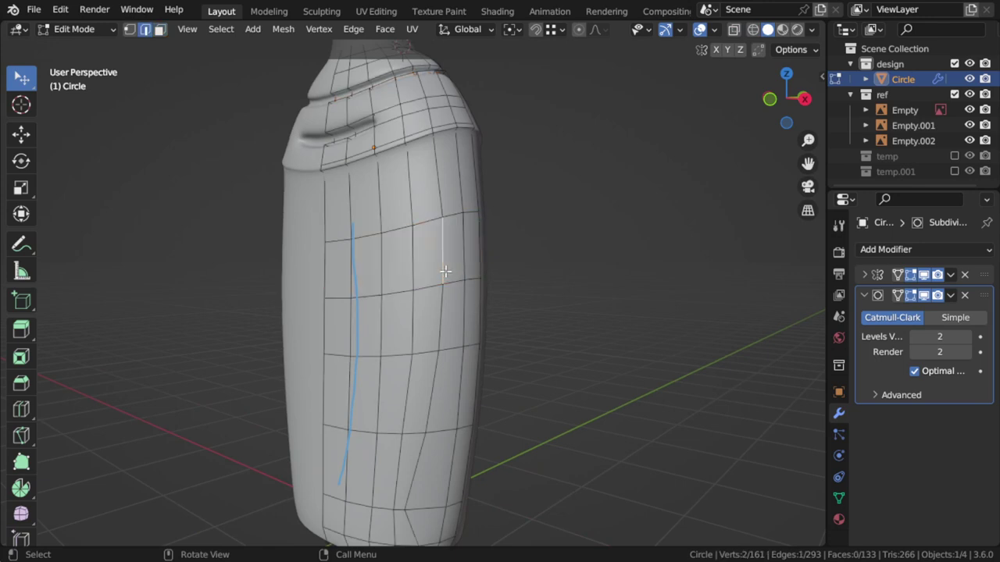
left_click(422, 460, "ctrl")
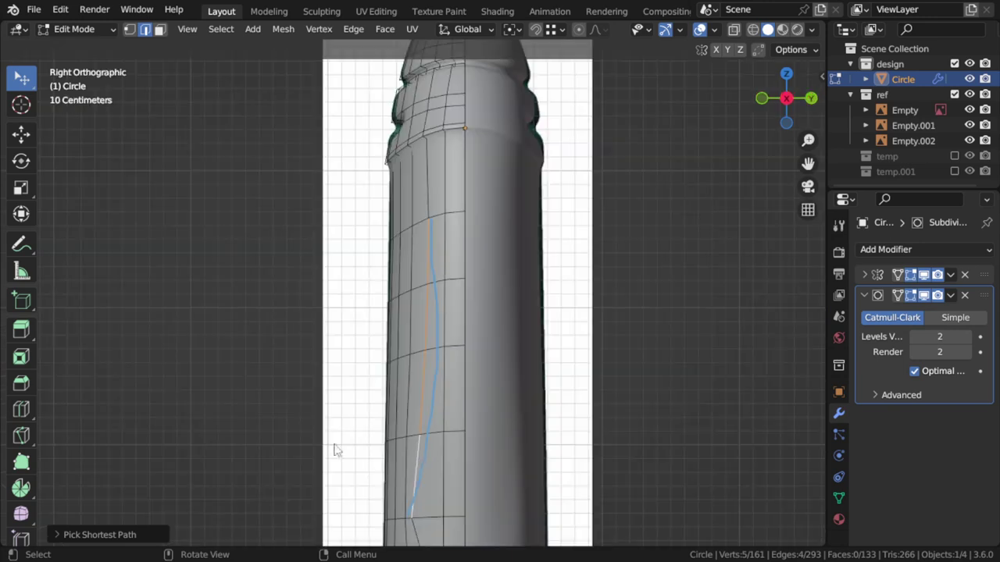
- Loop-cut a new vertical edge loop down the side and preview the smoothed result
mouse_move(602, 442)
middle_mouse_down()
mouse_move(570, 451)
mouse_move(487, 393)
mouse_move(457, 407)
mouse_move(431, 404)
mouse_move(461, 364)
middle_mouse_up()
key("ctrl+r")
left_click(452, 341)
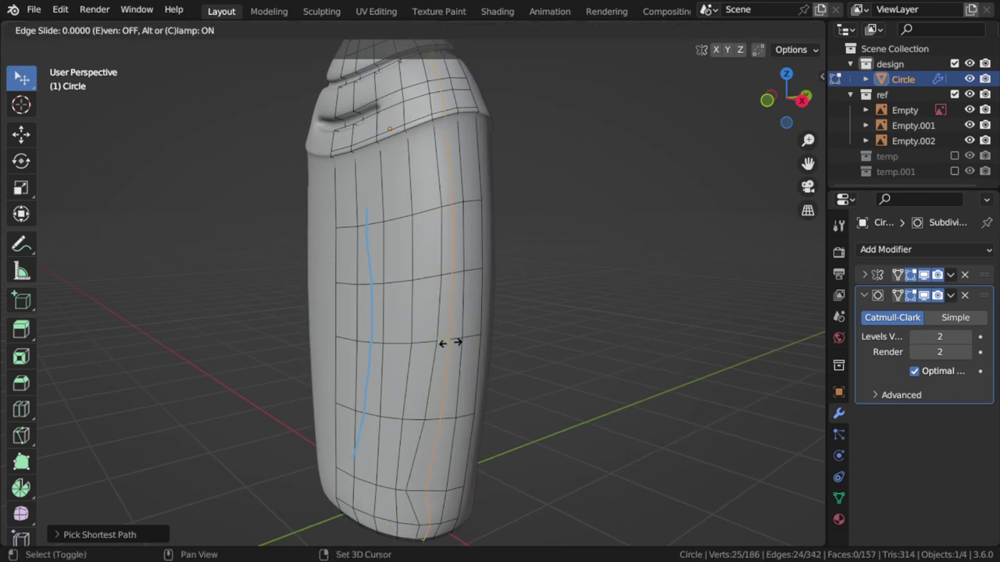
left_click(346, 400)
key("Tab")
mouse_move(370, 424)
middle_mouse_down()
mouse_move(398, 437)
mouse_move(428, 474)
middle_mouse_up()
key("Tab")
middle_click_drag(423, 413, 431, 437)
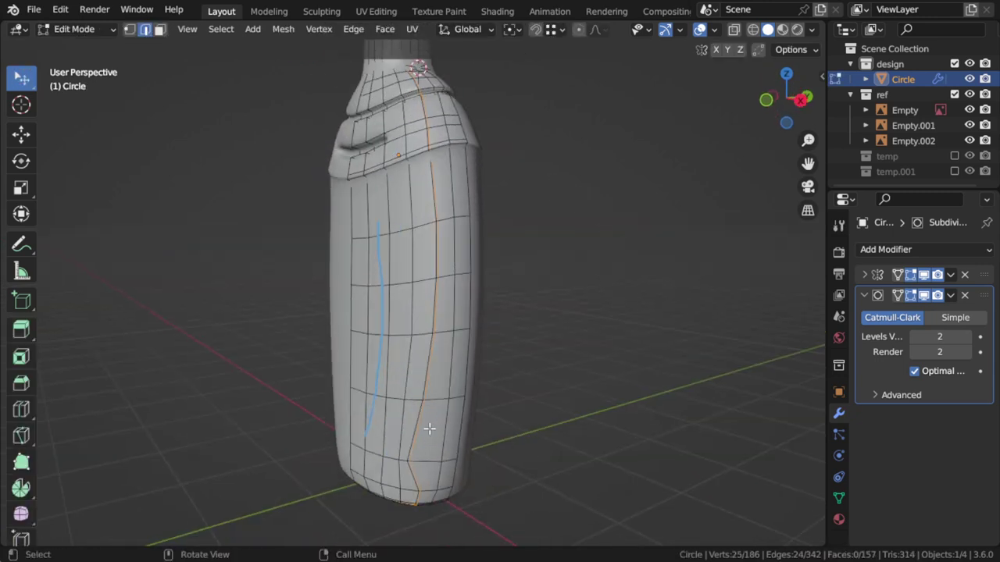
- Edge-slide the new vertical loop twice to reposition it on the side panel
key("c")
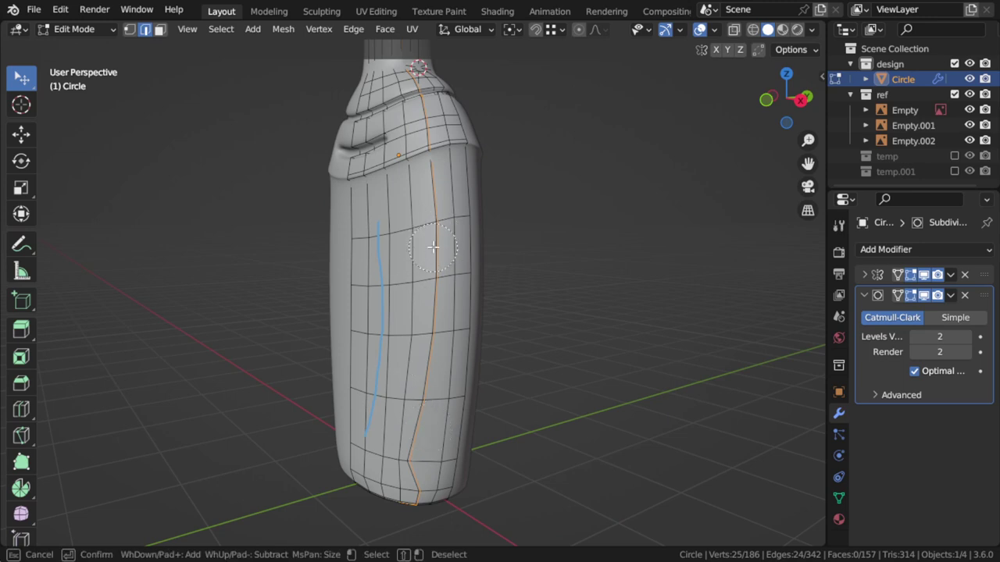
key("Escape")
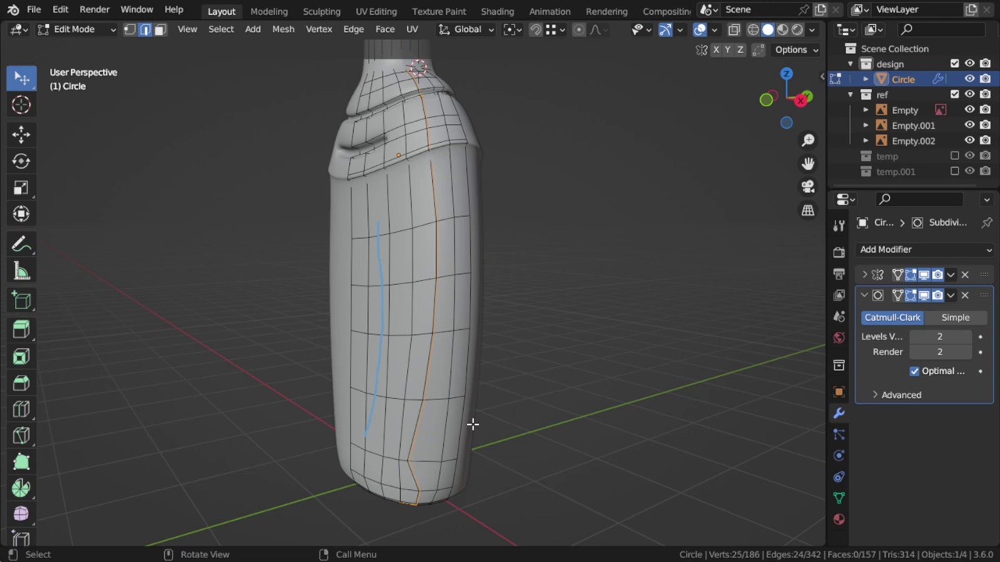
key("g")
key("g")
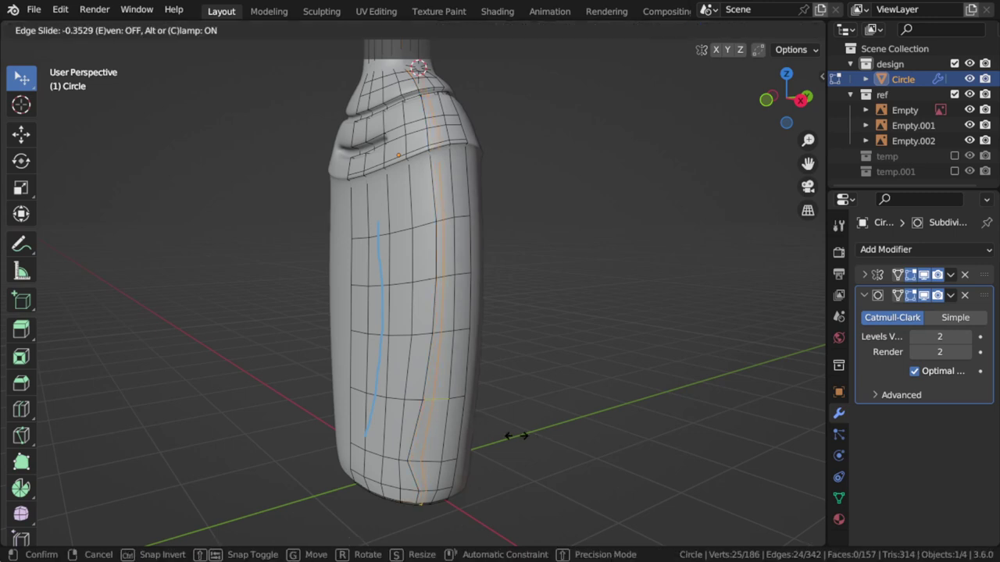
left_click(268, 413)
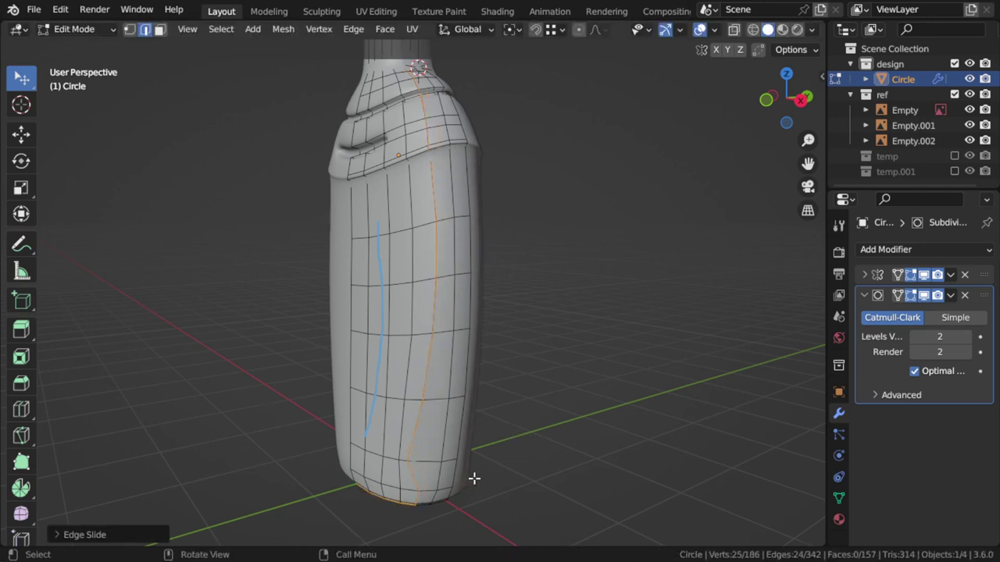
key("g")
key("g")
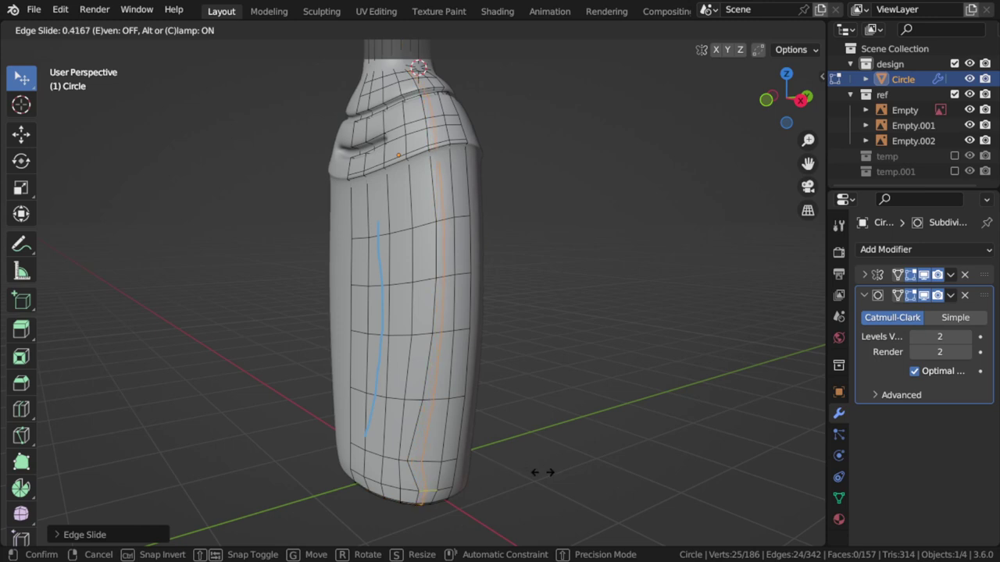
left_click(545, 472)
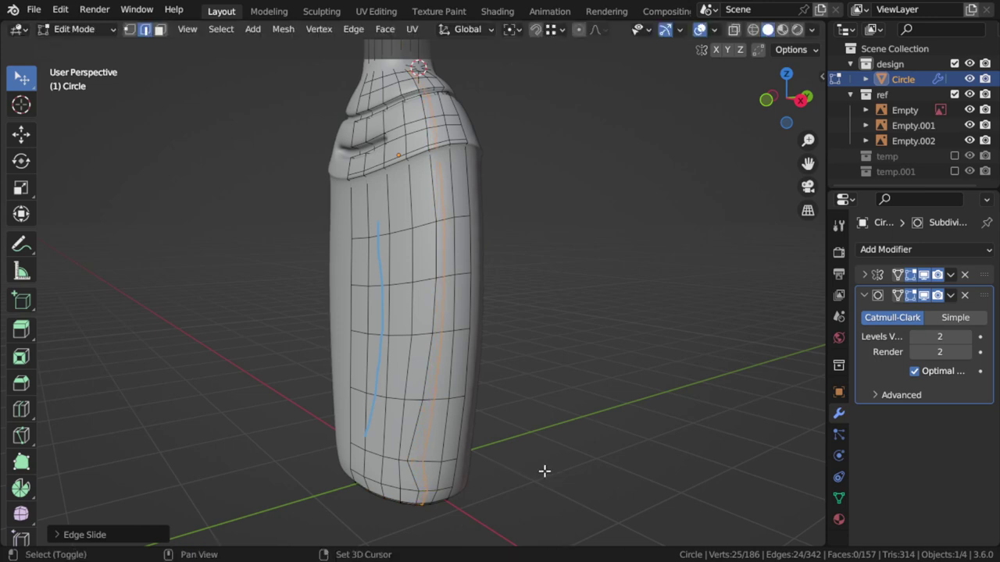
middle_click_drag(544, 471, 436, 460)
key("Tab")
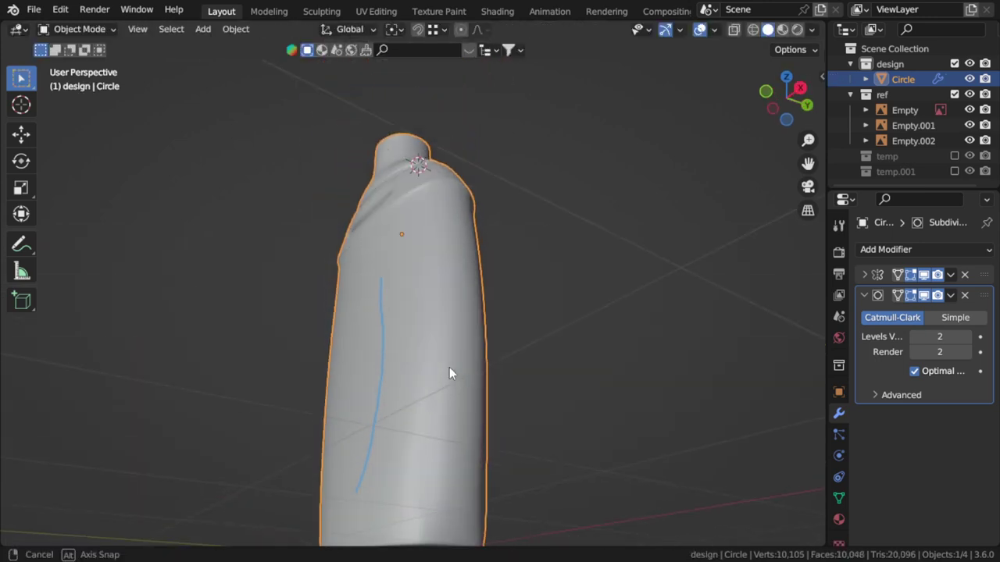
key("Tab")
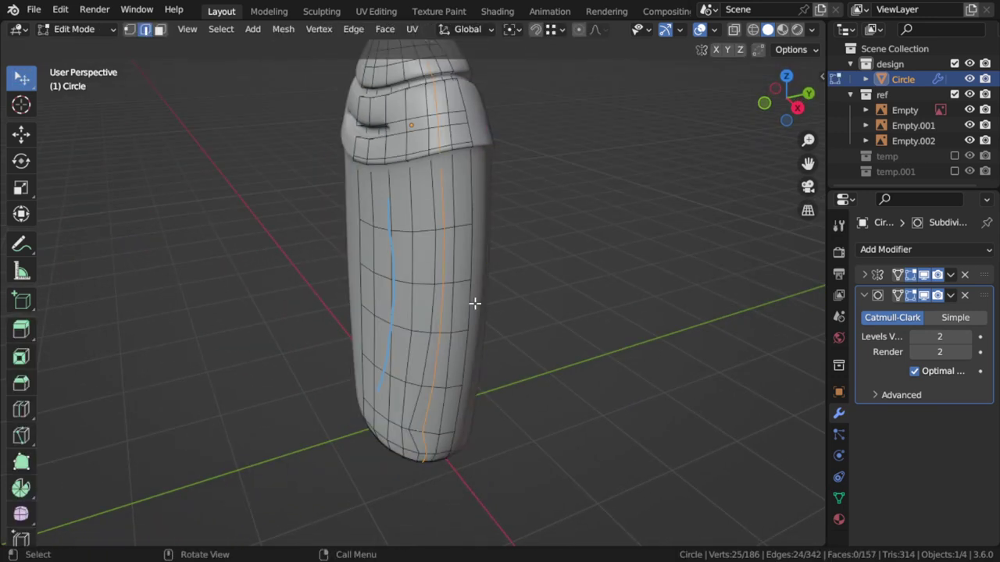
middle_click_drag(453, 306, 467, 311)
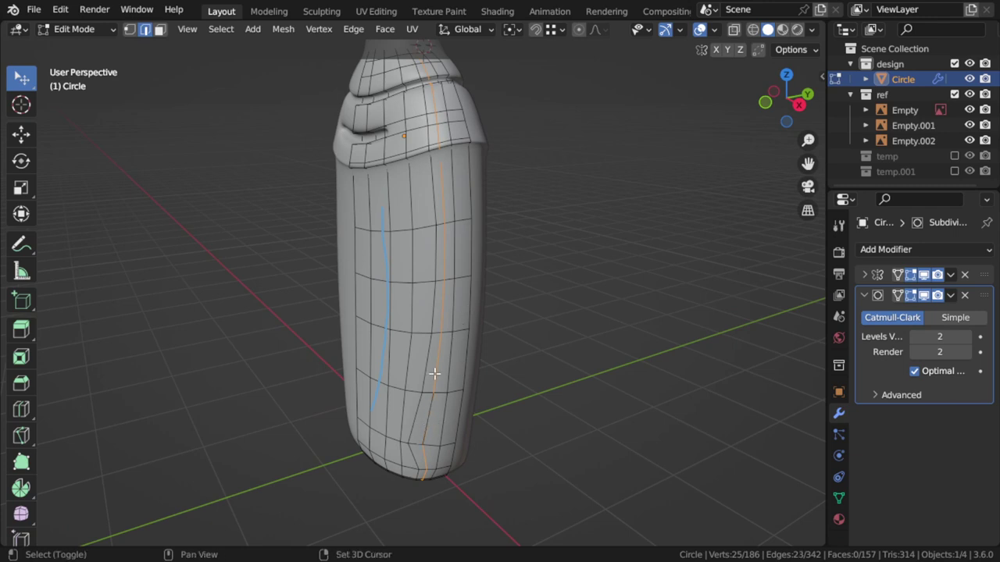
- Even out the new loop's edge flow and slide a vertex near the base
right_click(455, 264)
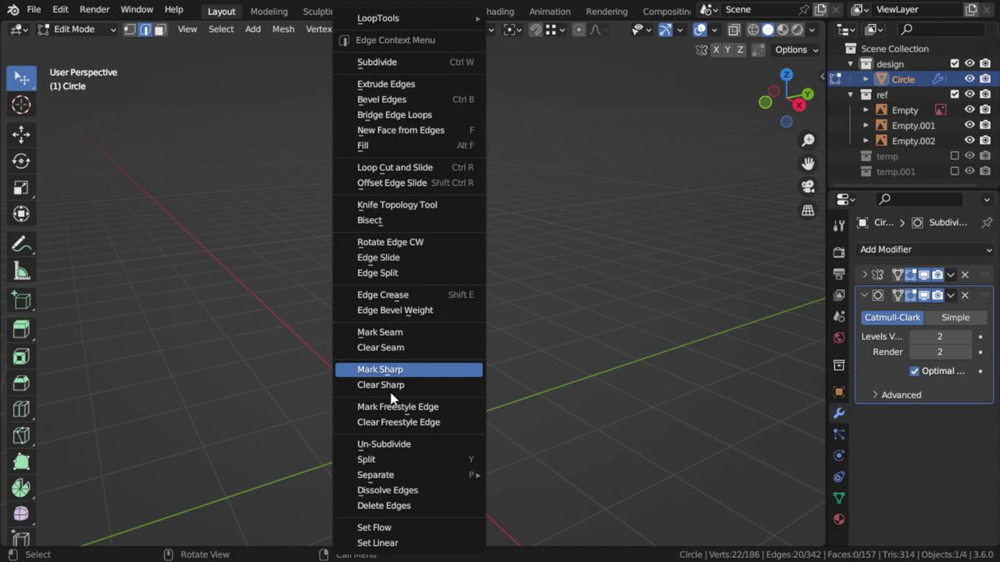
left_click(382, 528)
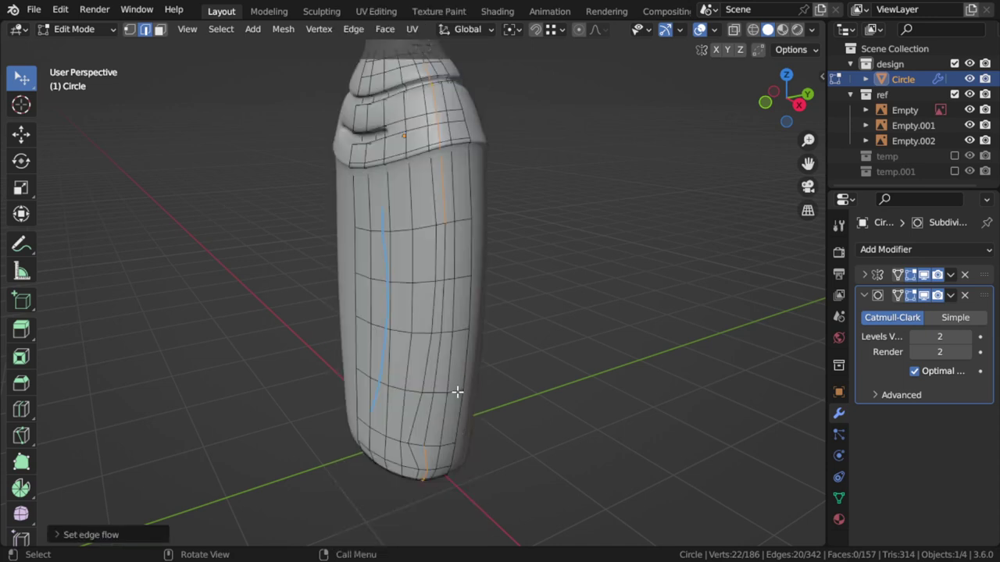
left_click(427, 406)
left_click(445, 344, "shift")
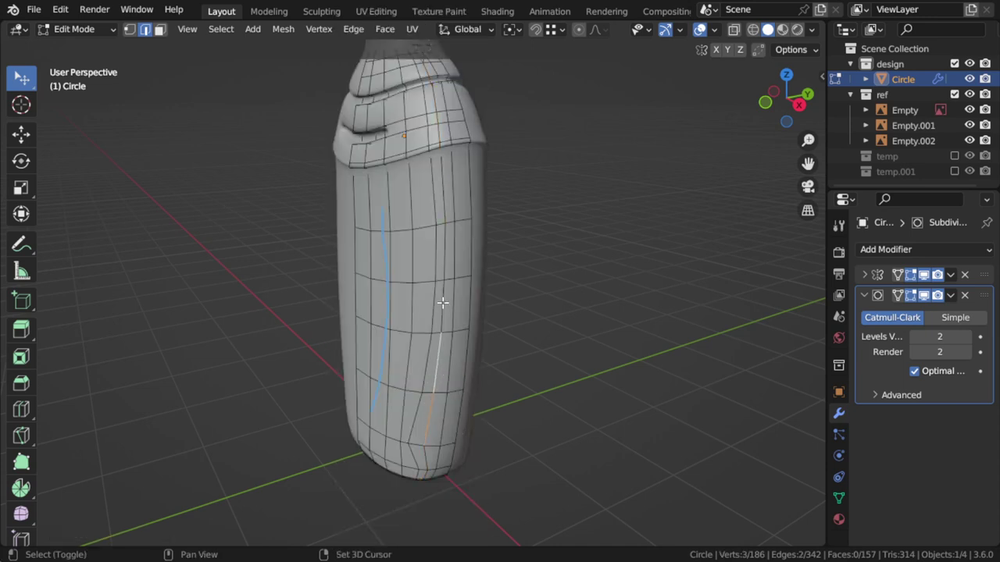
key("1")
left_click(431, 439)
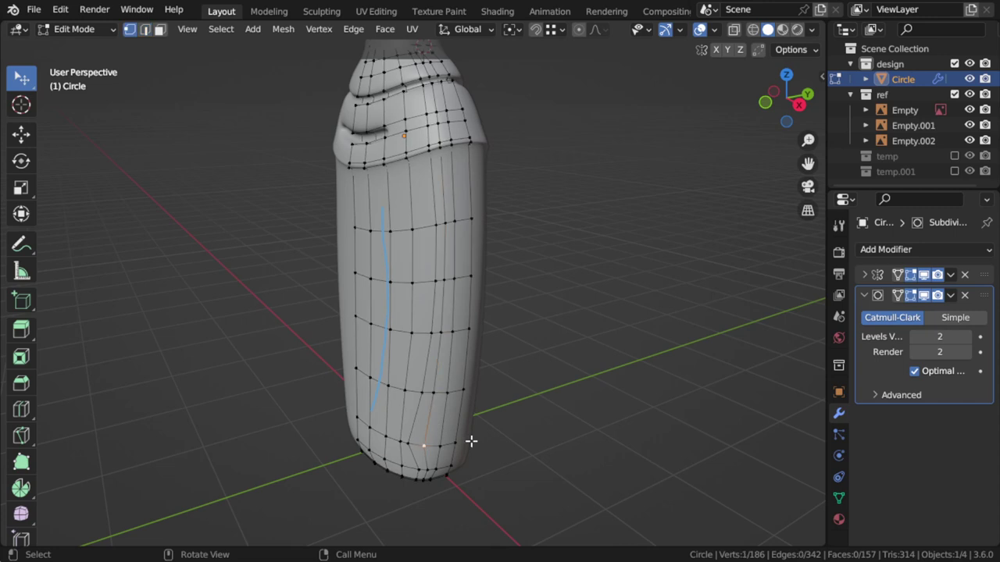
key("g")
key("g")
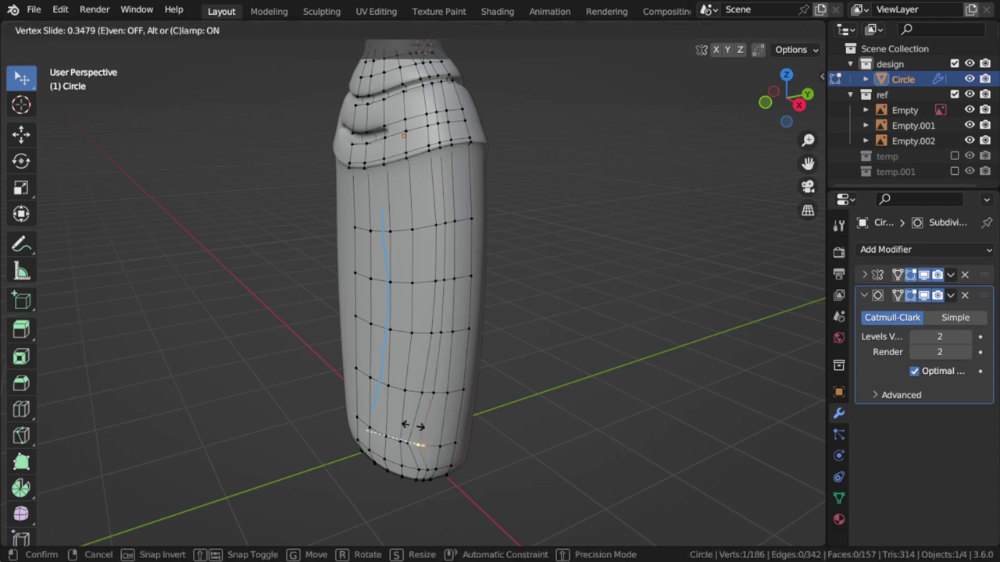
left_click(413, 426)
- Select a four-face vertical strip up the side, excluding the top face, viewed from the right
key("3")
left_click(422, 391)
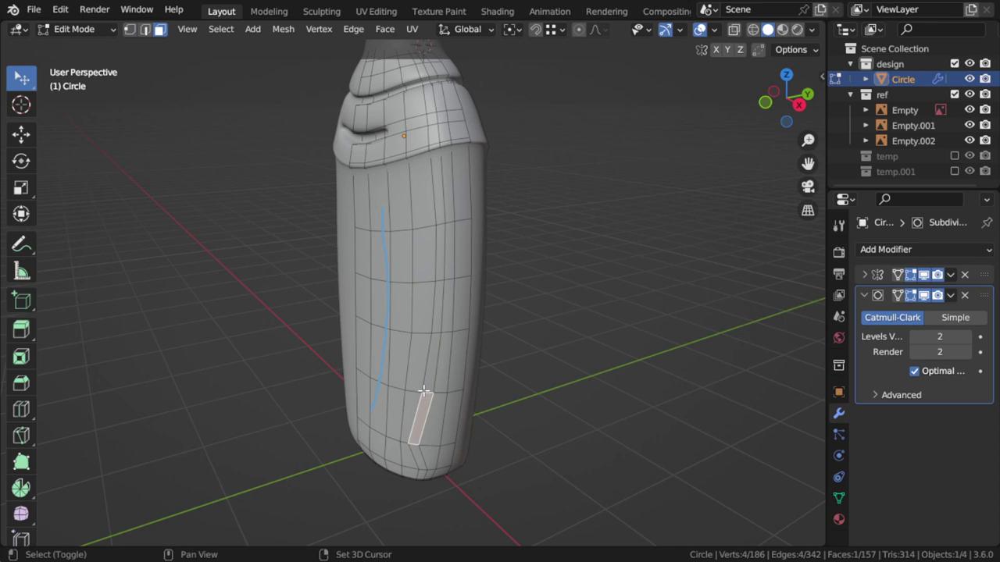
left_click(439, 330, "shift")
left_click(437, 304, "shift")
left_click(442, 261, "shift")
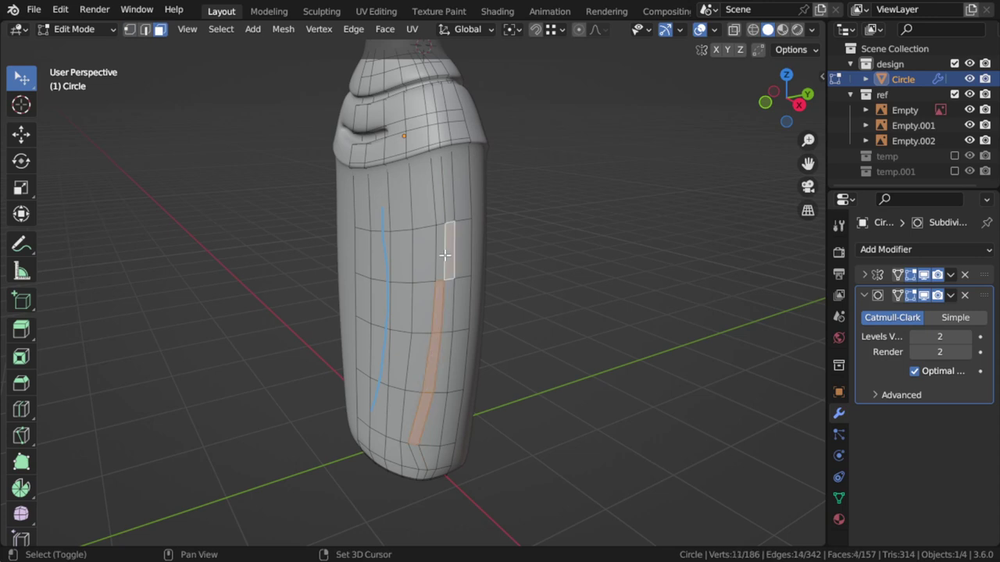
left_click(443, 247, "shift")
left_click(445, 255, "shift")
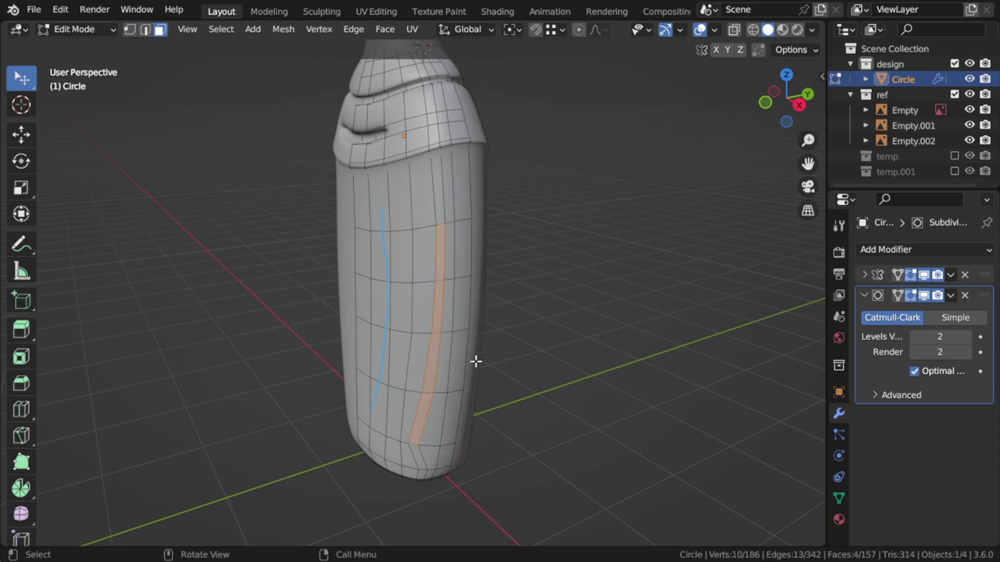
key("KP_3")
- Check the selected strip against the side reference image in X-ray view
key("z")
left_click(134, 361)
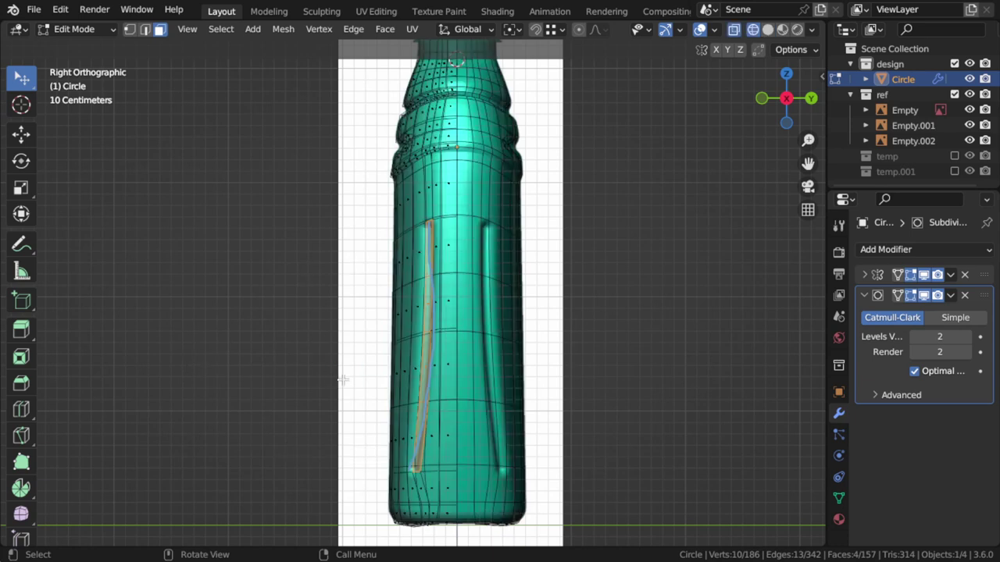
key("shift+z")
middle_click_drag(469, 380, 538, 395)
scroll(544, 398, "up", 3)
- Extrude the strip inward along its normals to form a groove and preview it smoothed
key("alt+e")
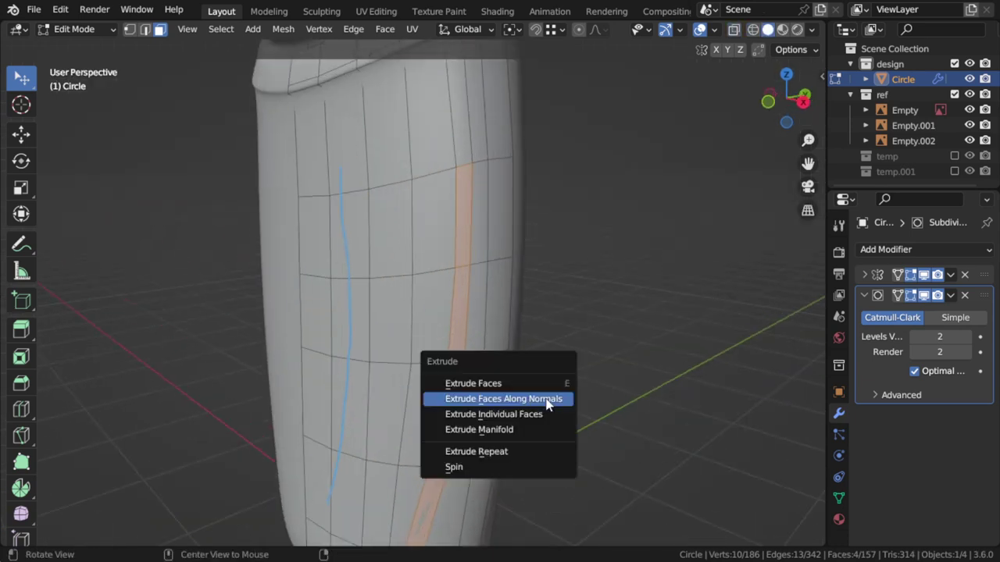
left_click(544, 398)
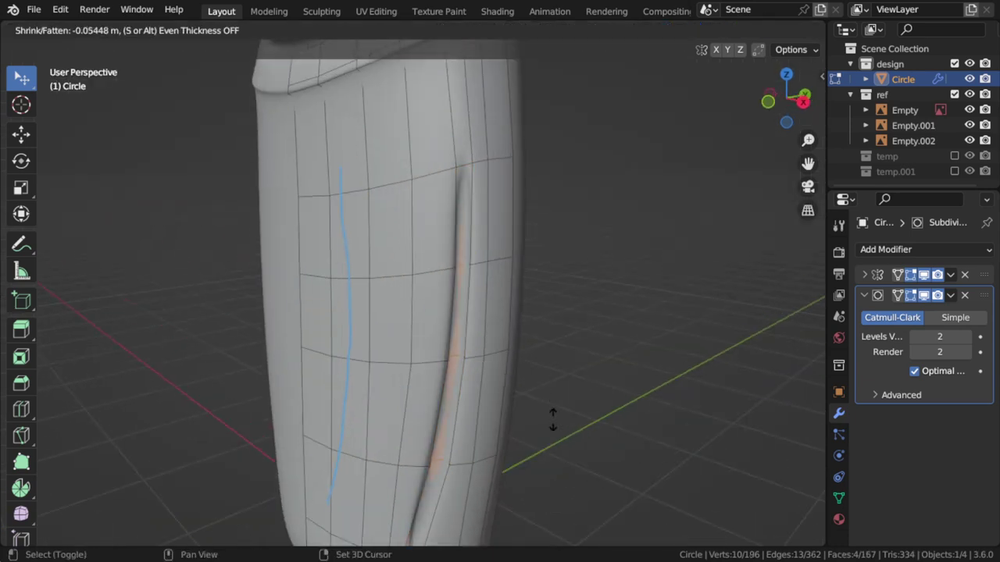
left_click(574, 486)
key("Tab")
scroll(521, 409, "down", 3)
mouse_move(446, 371)
middle_mouse_down()
mouse_move(322, 376)
mouse_move(673, 361)
mouse_move(508, 379)
mouse_move(495, 342)
mouse_move(446, 305)
mouse_move(422, 395)
middle_mouse_up()
key("Tab")
scroll(496, 344, "up", 3)
scroll(491, 361, "up", 2)
- Add supporting loop cuts below the groove near the base and higher up the body
key("ctrl+r")
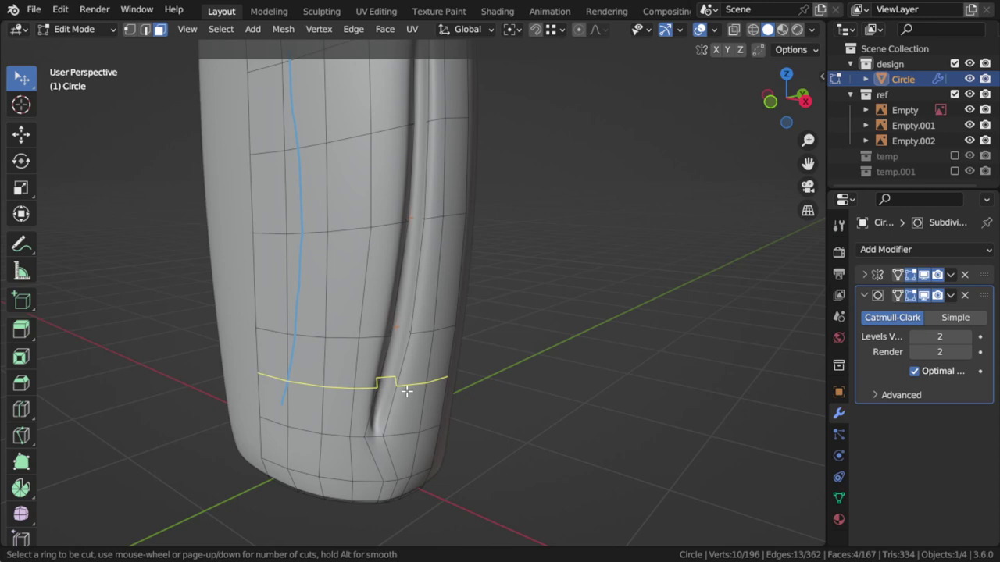
left_click(403, 386)
left_click(410, 408)
middle_click_drag(419, 301, 431, 207, "shift")
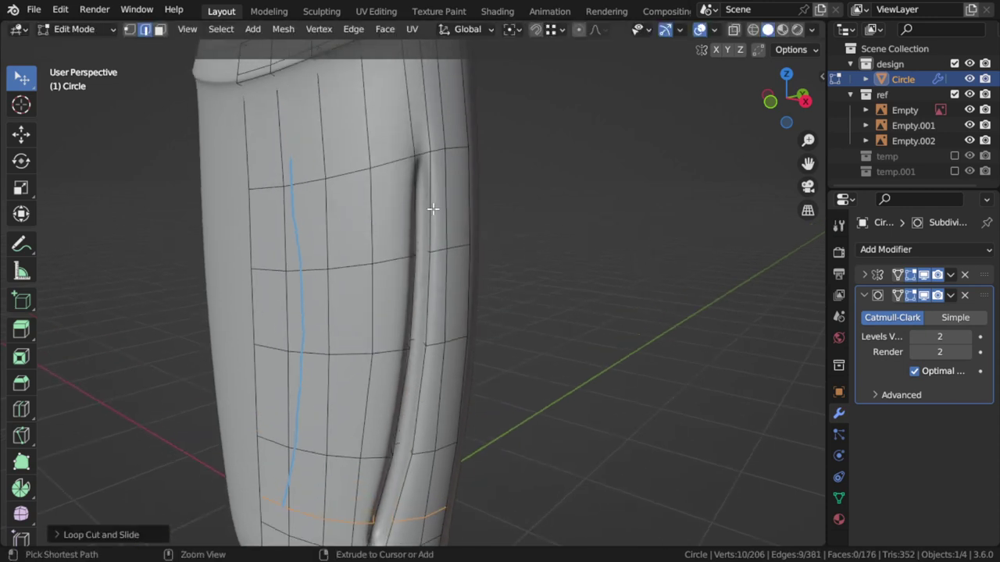
key("ctrl+r")
left_click(431, 205)
left_click(429, 213)
key("Tab")
scroll(372, 319, "down", 5)
mouse_move(372, 319)
middle_mouse_down()
mouse_move(241, 323)
mouse_move(407, 326)
mouse_move(405, 386)
middle_mouse_up()
key("Tab")
scroll(405, 387, "up", 3)
- Add two more loop cuts across the upper body and just under the shoulder
key("ctrl+r")
left_click(398, 355)
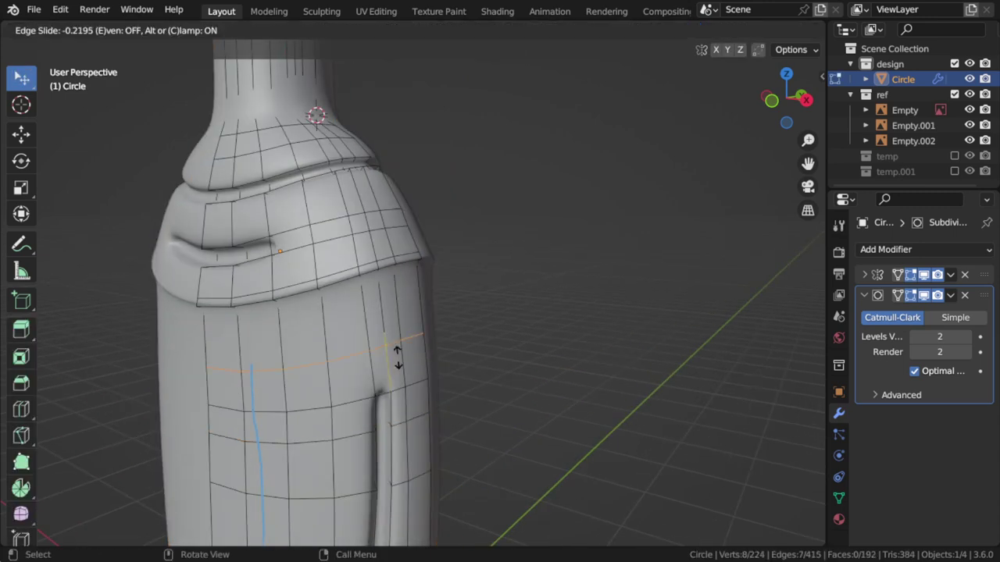
left_click(405, 381)
key("ctrl+r")
left_click(389, 311)
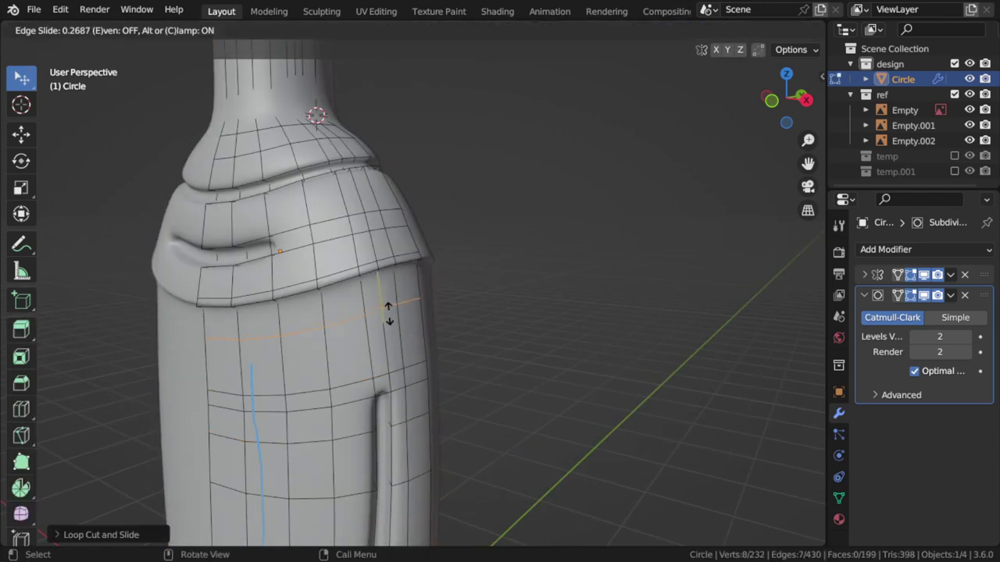
left_click(389, 305)
key("Tab")
scroll(352, 361, "down", 4)
scroll(398, 361, "down", 3)
mouse_move(398, 361)
middle_mouse_down()
mouse_move(486, 337)
mouse_move(391, 359)
middle_mouse_up()
key("KP_1")
- Toggle X-ray to compare the mesh with the reference image
scroll(394, 361, "up", 3)
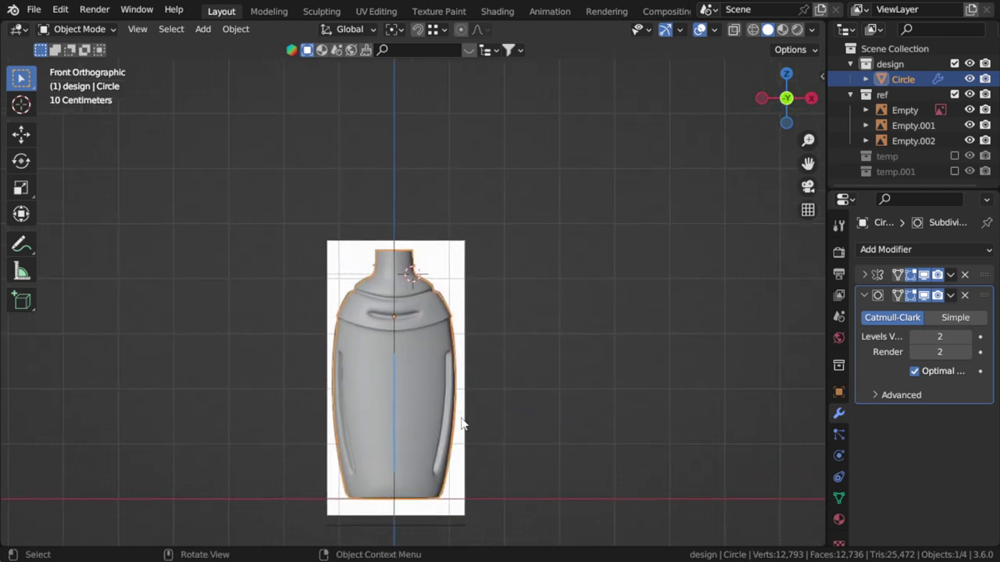
scroll(418, 318, "up", 3)
key("Tab")
scroll(417, 318, "up", 4)
key("z")
left_click(515, 435)
scroll(442, 324, "up", 3)
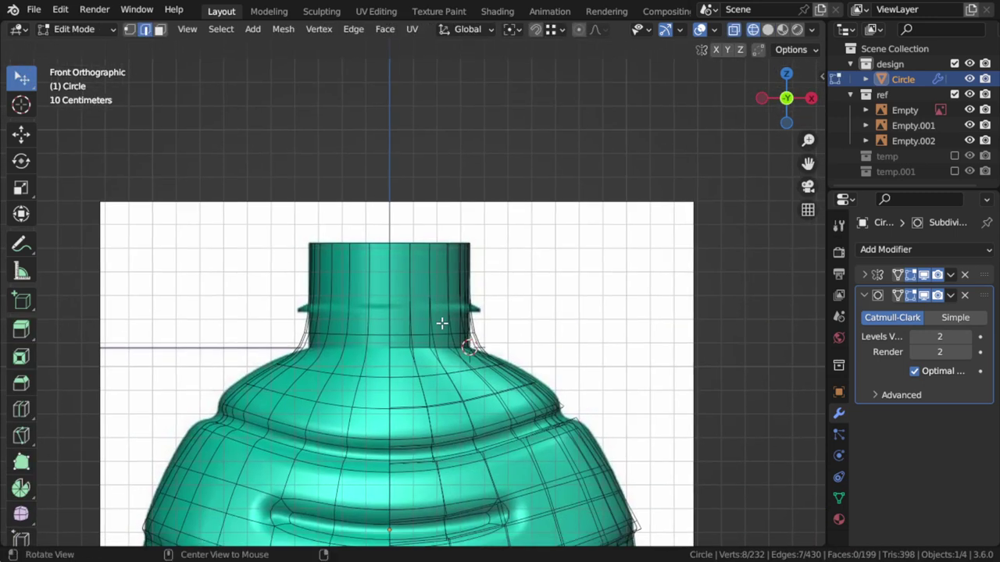
key("Tab")
key("Tab")
scroll(471, 352, "up", 3)
scroll(482, 363, "up", 2)
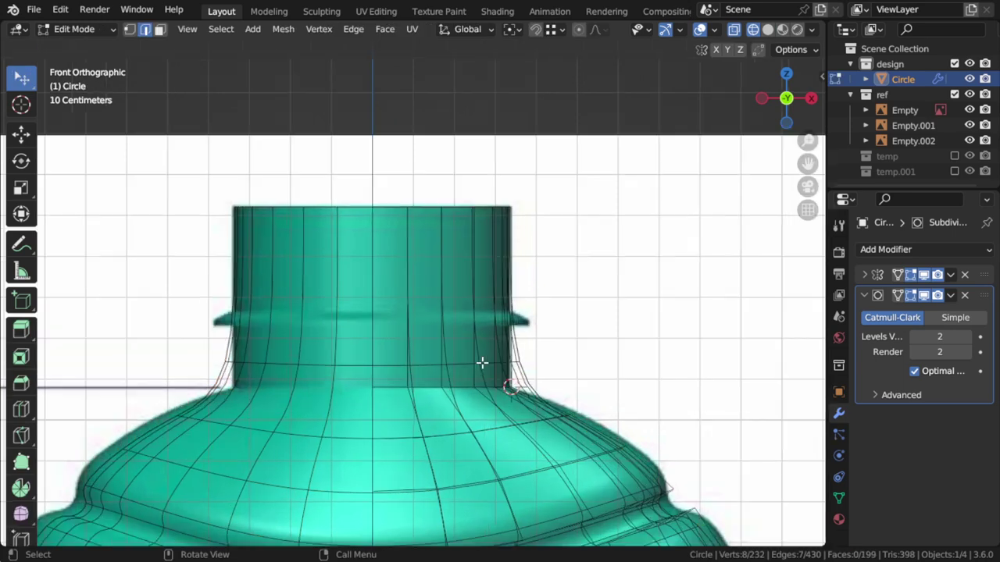
key("Tab")
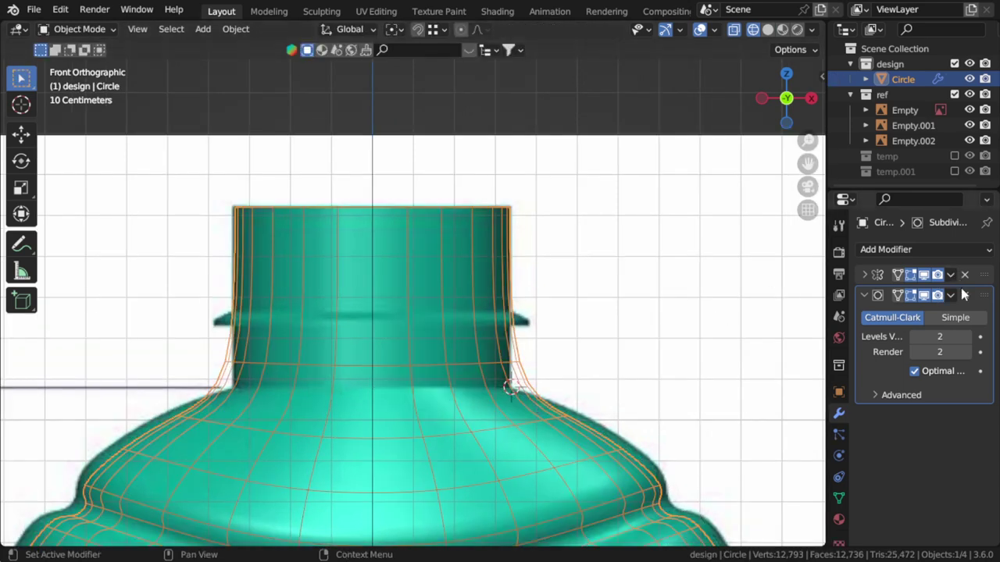
- Save the file, then save a copy as Bottle1.blend
left_click(952, 276)
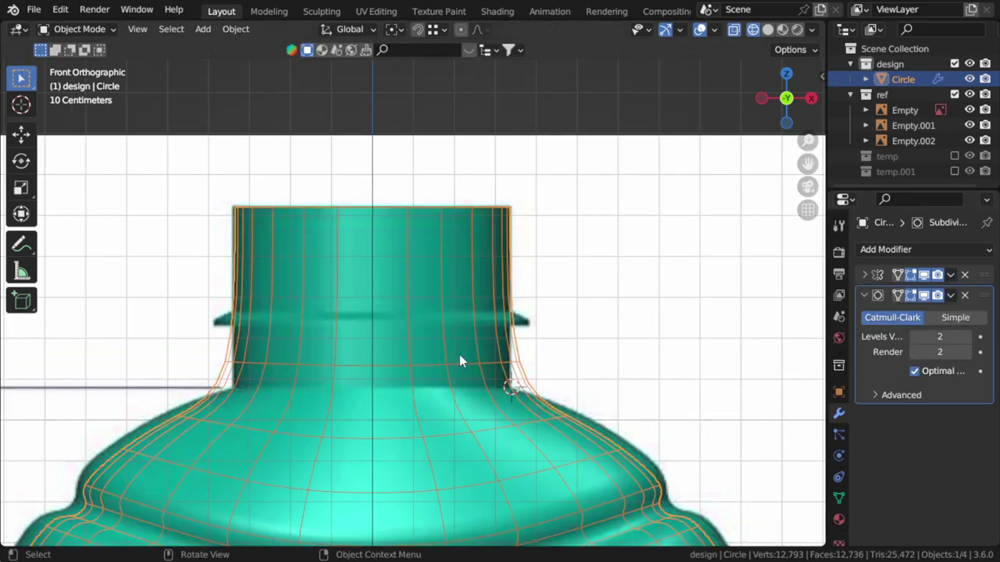
key("ctrl+s")
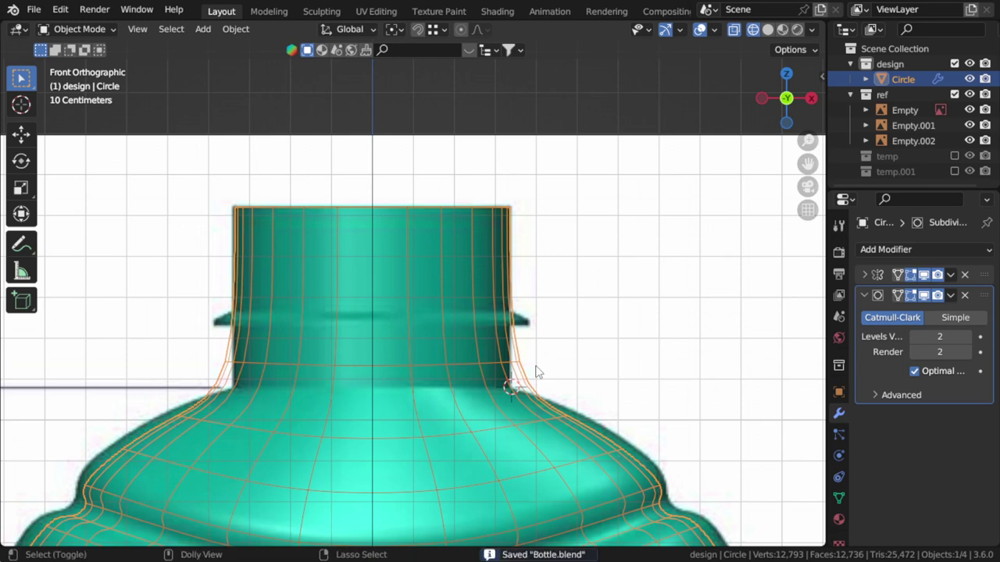
key("ctrl+shift+s")
left_click(697, 479)
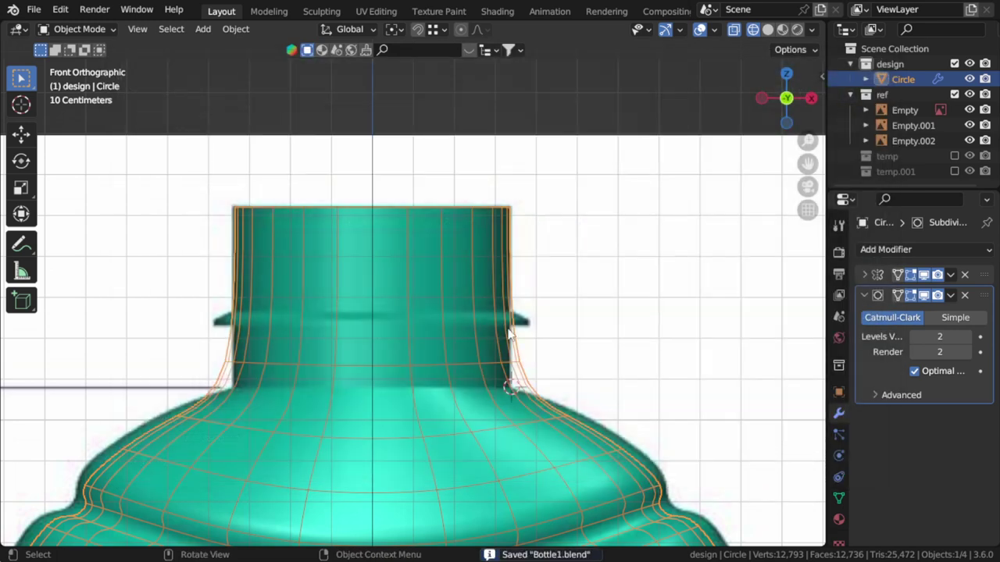
- Apply the Mirror modifier, leaving only the level-2 Subdivision Surface
left_click(950, 274)
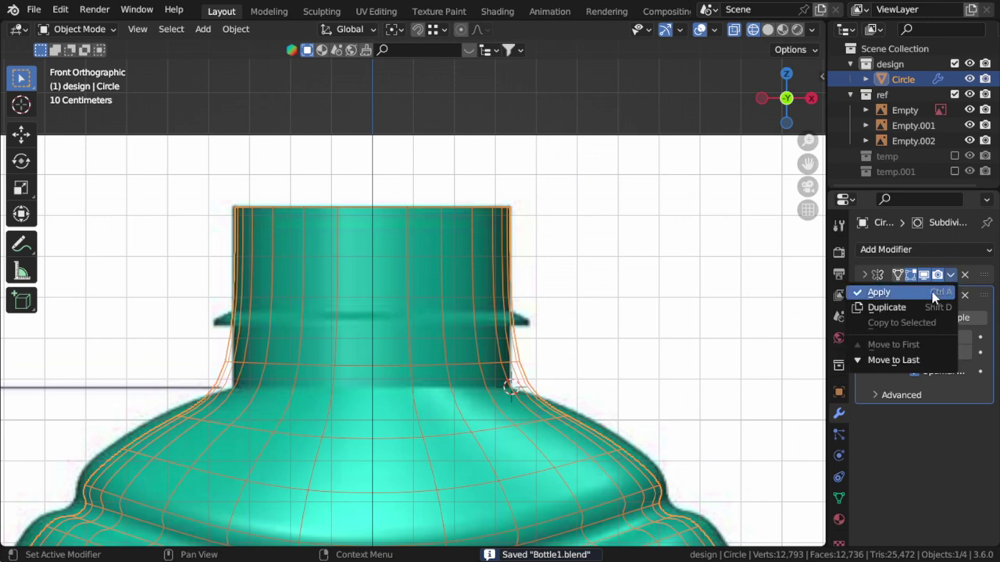
left_click(879, 290)
key("Tab")
- Make the neck's base and top edge loops round with LoopTools Circle
scroll(521, 336, "up", 2)
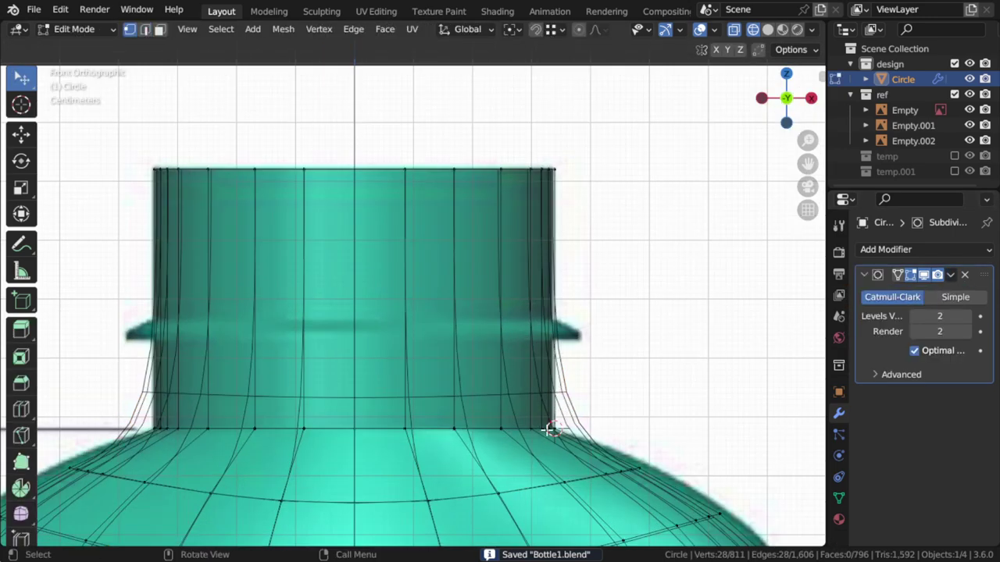
left_click(533, 427, "alt")
right_click(536, 424)
mouse_move(484, 137)
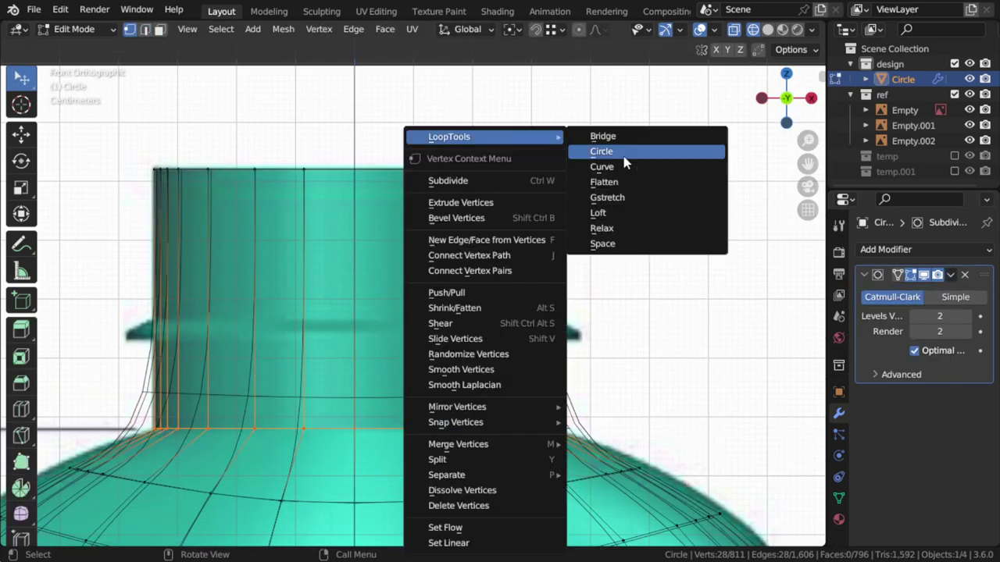
left_click(621, 152)
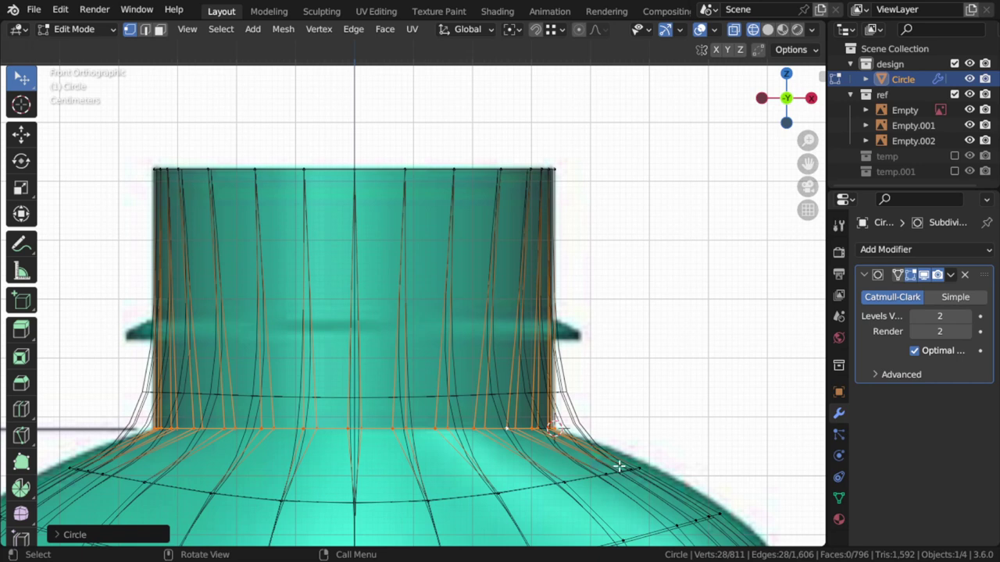
left_click(522, 171, "alt")
right_click(499, 127)
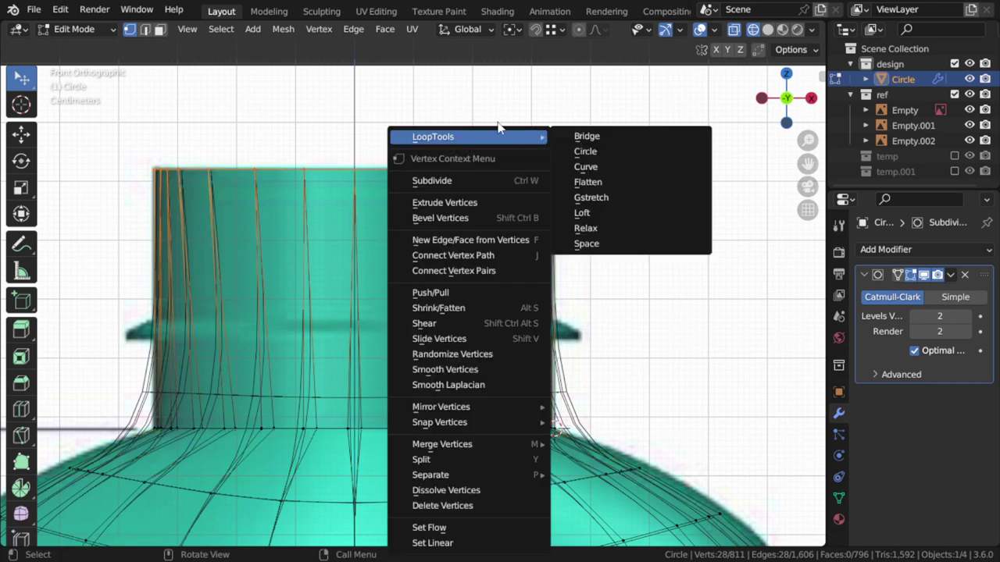
left_click(582, 149)
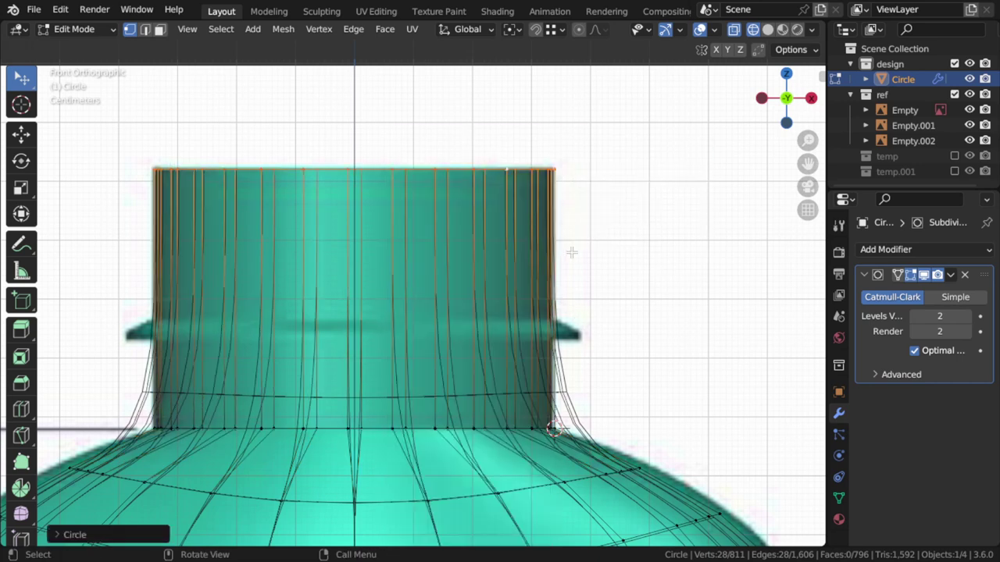
- Add loop cuts around the neck near its base and at flange height
key("ctrl+r")
left_click(563, 304)
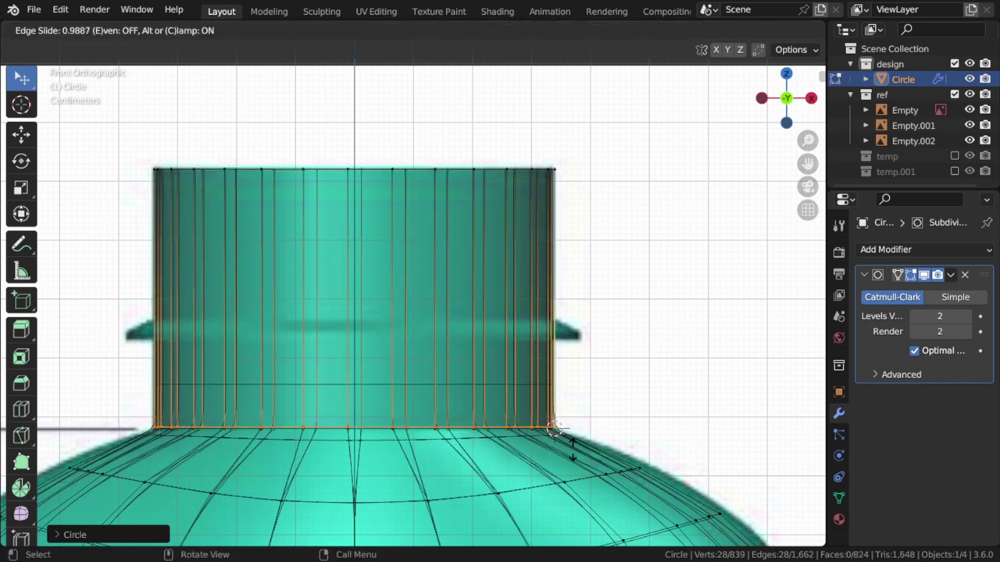
left_click(573, 449)
key("g")
key("g")
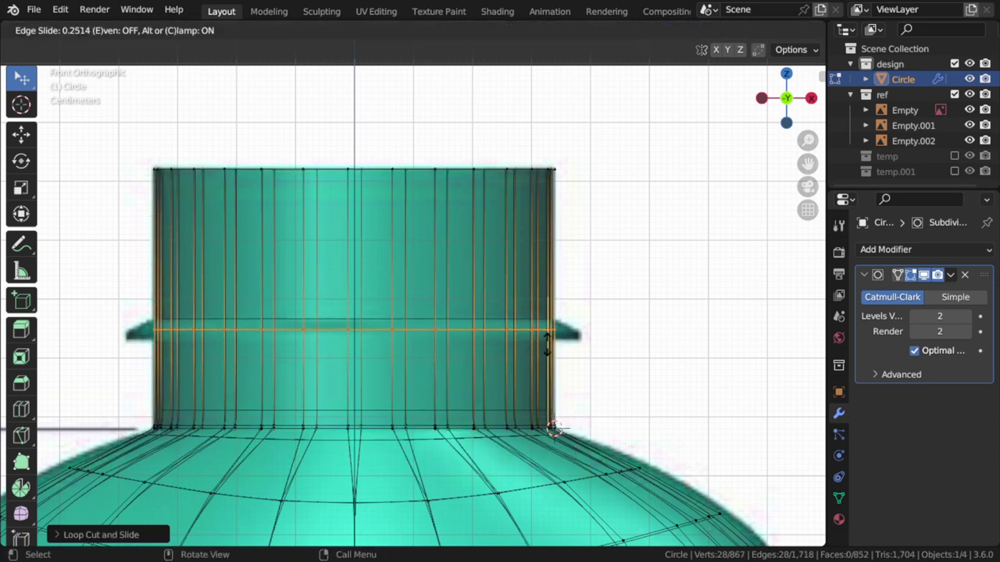
left_click(546, 343)
key("ctrl+b")
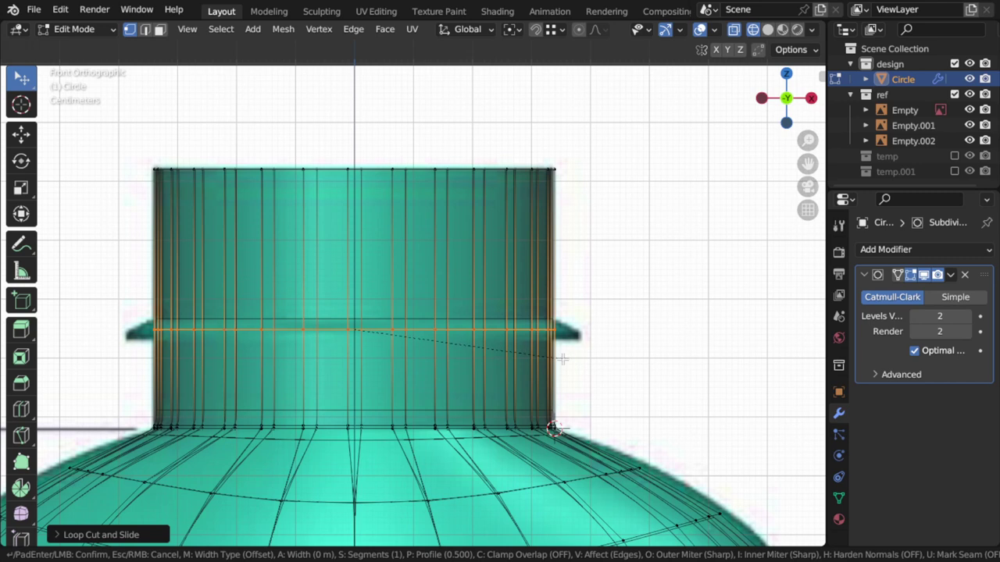
- Extrude the bevelled neck band outward along its normals to form a raised ring
left_click(593, 388)
key("alt+e")
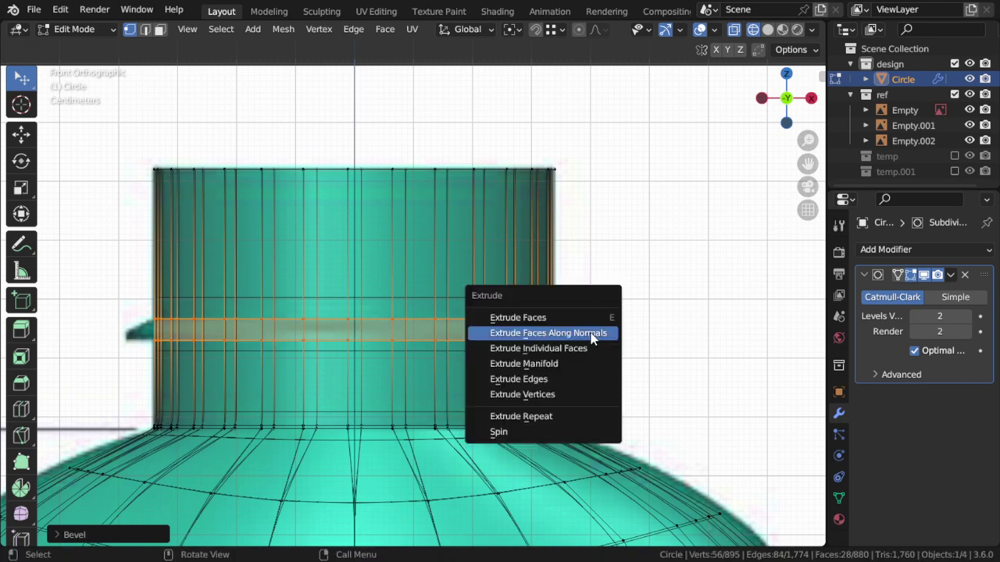
left_click(592, 335)
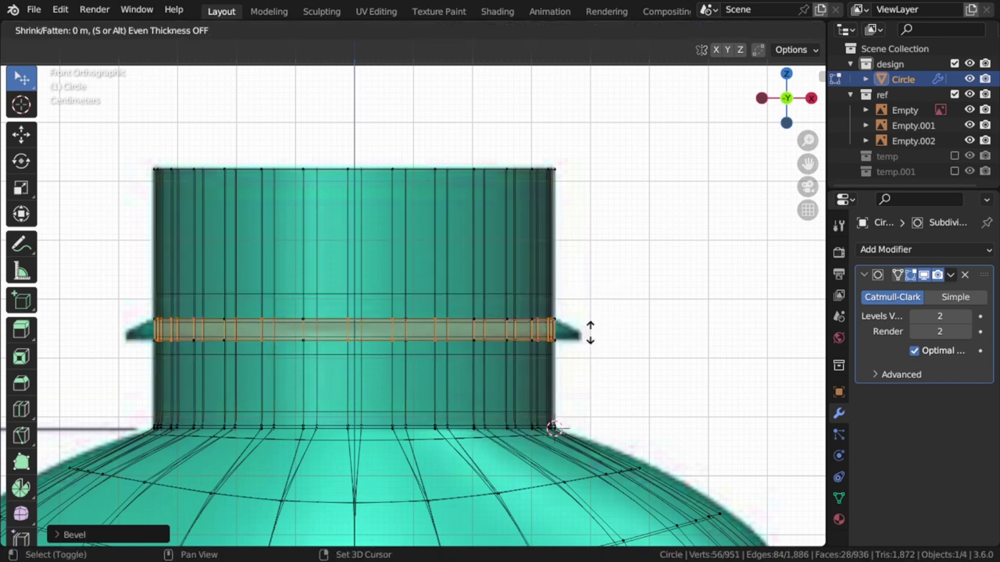
left_click(603, 278)
key("z")
left_click(648, 357)
- Widen one edge loop of the band outward to shape the ring
key("2")
left_click(547, 340, "alt")
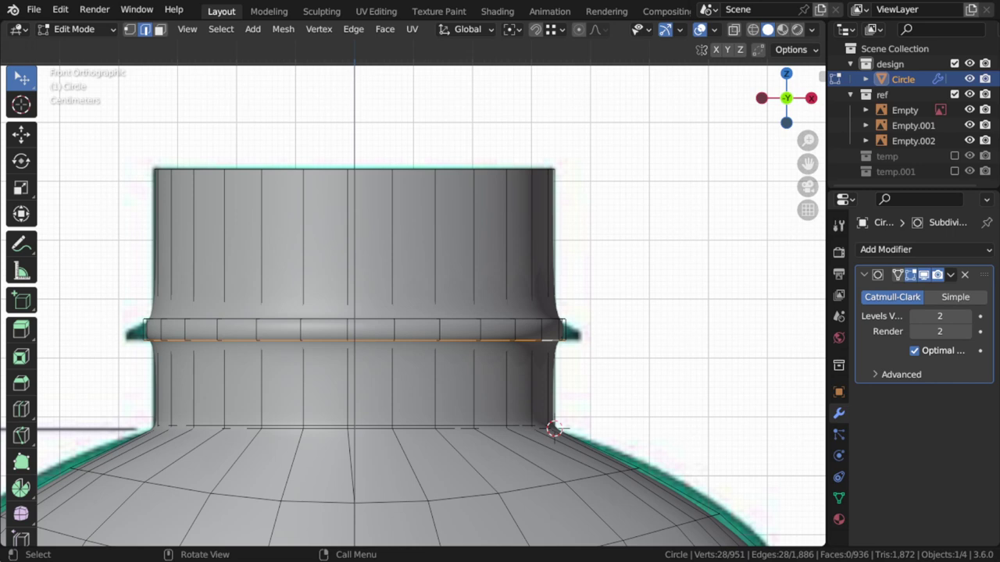
key("s")
left_click(625, 348)
- Add loop cuts in the neck, one just under the ring
key("ctrl+r")
left_click(544, 369)
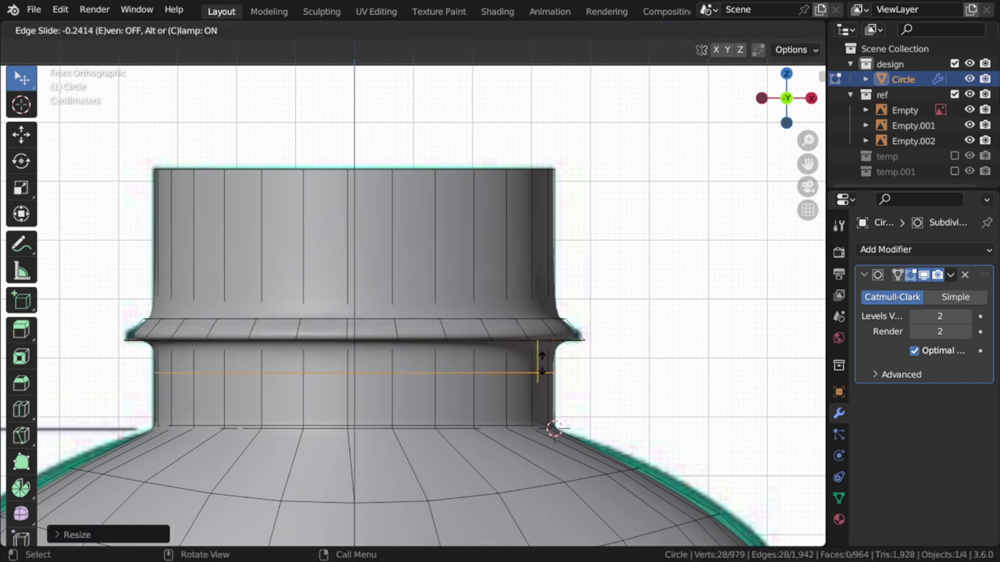
left_click(544, 348)
key("ctrl+r")
left_click(543, 259)
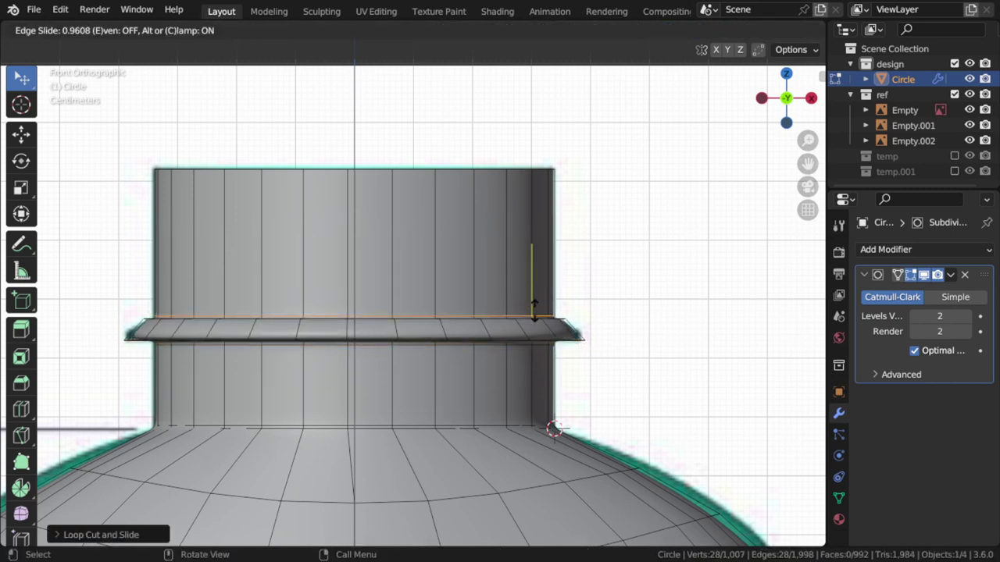
left_click(549, 323)
- Add two more centred loop cuts across the ring band
key("ctrl+r")
left_click(549, 328)
left_click(551, 327)
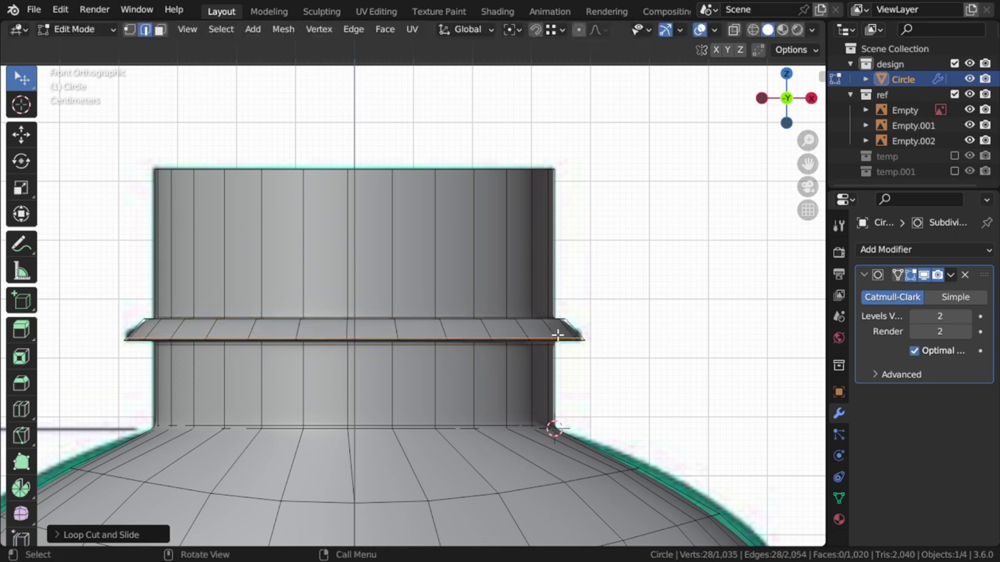
key("ctrl+r")
left_click(546, 320)
right_click(546, 317)
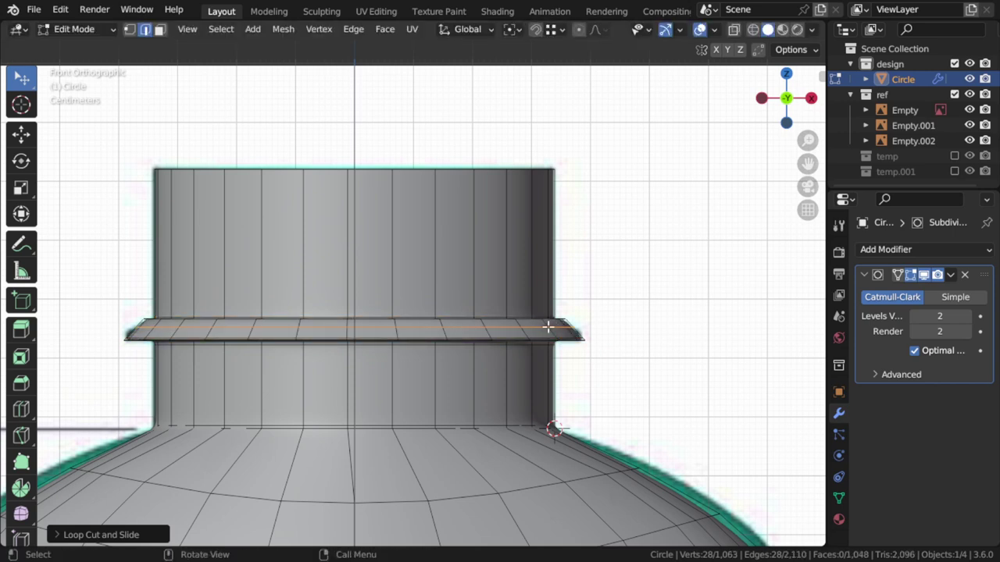
- Slide a band edge toward the ring's rim and check the neck in perspective
left_click(560, 338)
key("g")
key("g")
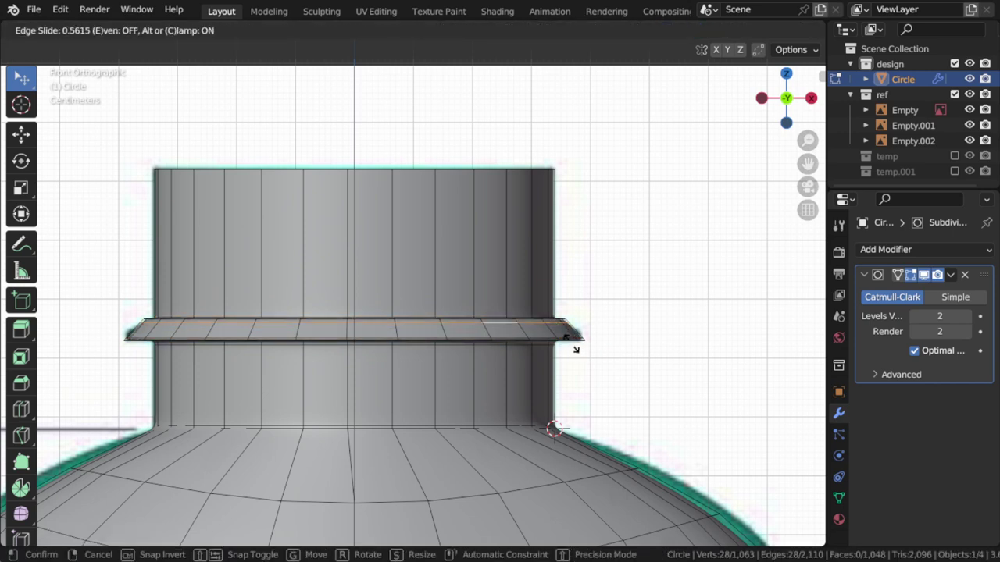
left_click(576, 346)
key("Tab")
scroll(547, 351, "down", 3)
mouse_move(547, 351)
middle_mouse_down()
mouse_move(393, 310)
mouse_move(462, 364)
mouse_move(458, 260)
mouse_move(507, 326)
middle_mouse_up()
key("Tab")
- Select the neck's top rim loop and orbit out to view the whole bottle
left_click(471, 287, "alt")
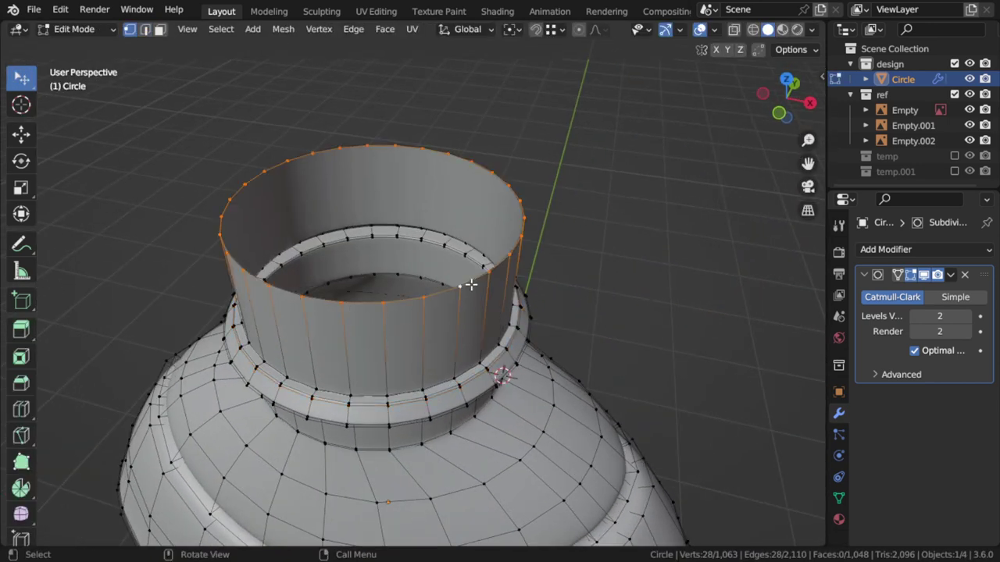
scroll(467, 290, "down", 2)
key("Tab")
middle_click_drag(468, 289, 518, 299)
scroll(484, 375, "down", 3)
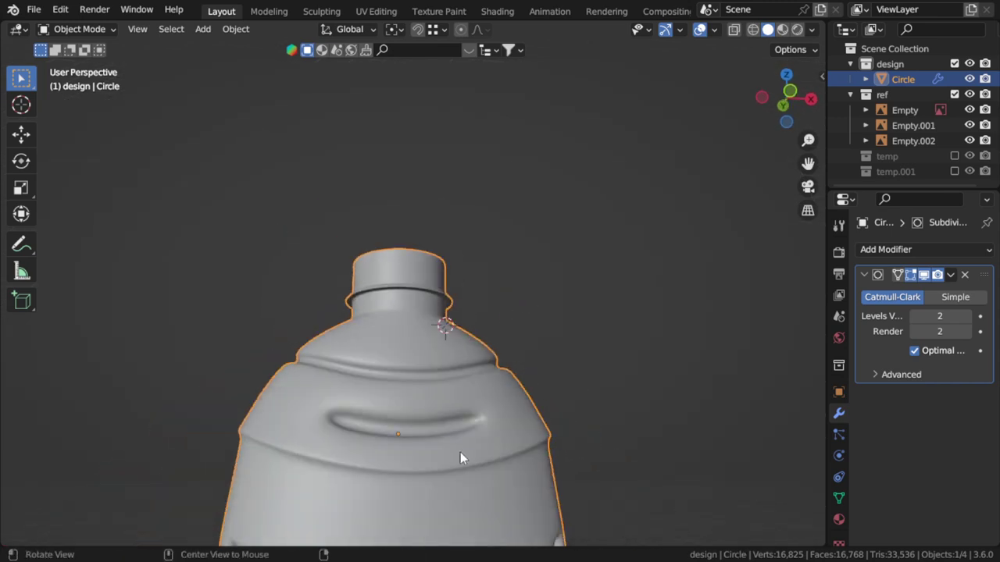
mouse_move(462, 458)
middle_mouse_down()
mouse_move(452, 354)
mouse_move(546, 336)
middle_mouse_up()
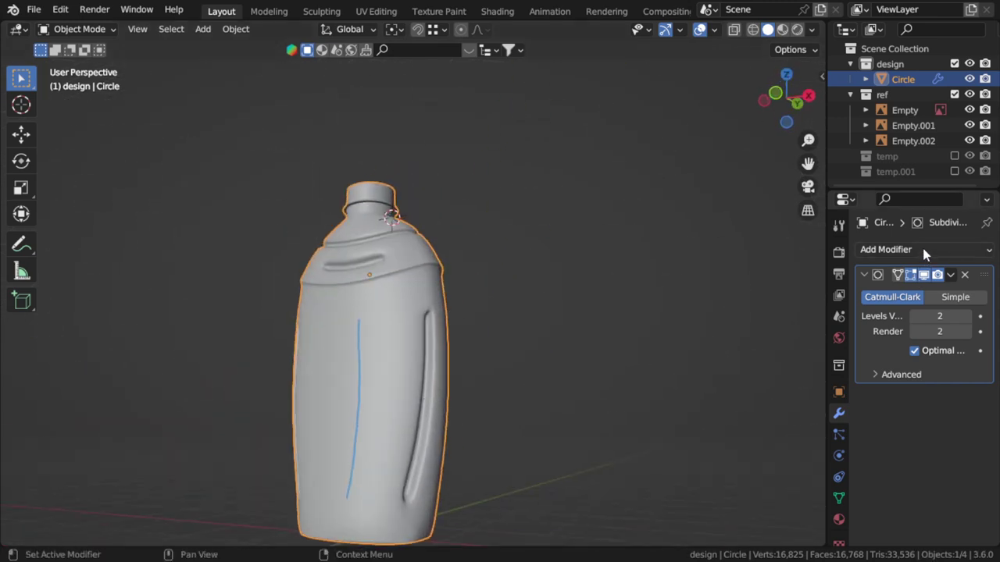
- Add a Solidify modifier for 0.01 m walls and apply the object's transforms
left_click(924, 249)
left_click(680, 509)
middle_click_drag(680, 509, 527, 369)
scroll(500, 338, "up", 3)
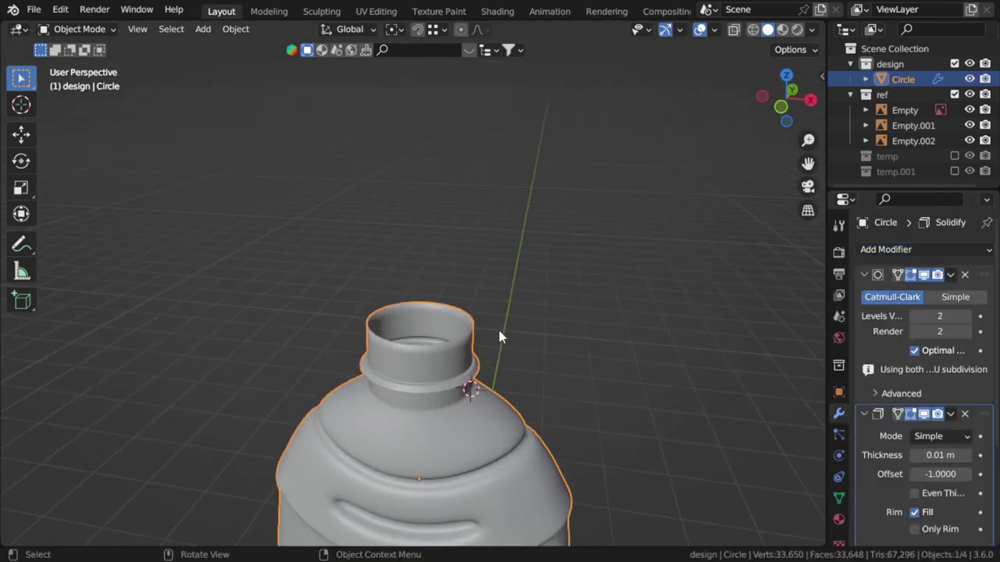
key("ctrl+a")
left_click(477, 357)
- Add a supporting edge loop near the neck rim
scroll(477, 358, "down", 2)
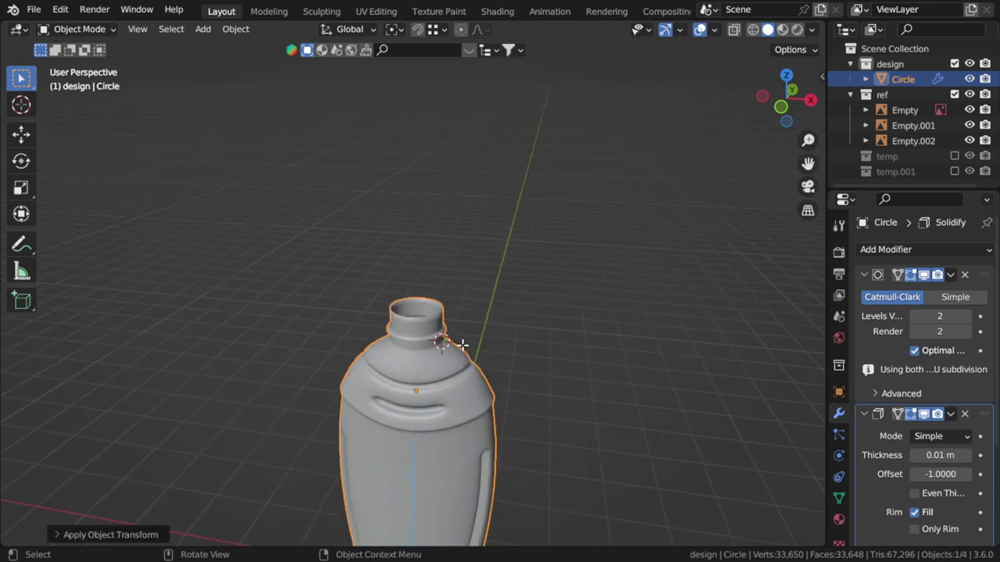
key("Tab")
scroll(462, 344, "up", 5)
scroll(510, 424, "down", 2)
key("ctrl+r")
left_click(481, 414)
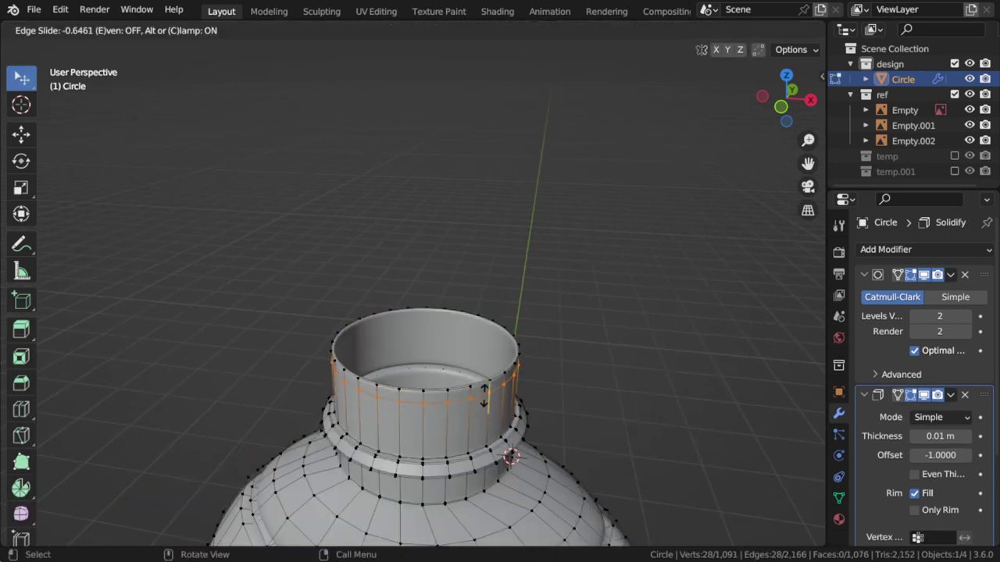
left_click(483, 388)
key("Tab")
scroll(484, 389, "down", 3)
middle_click_drag(484, 394, 463, 347)
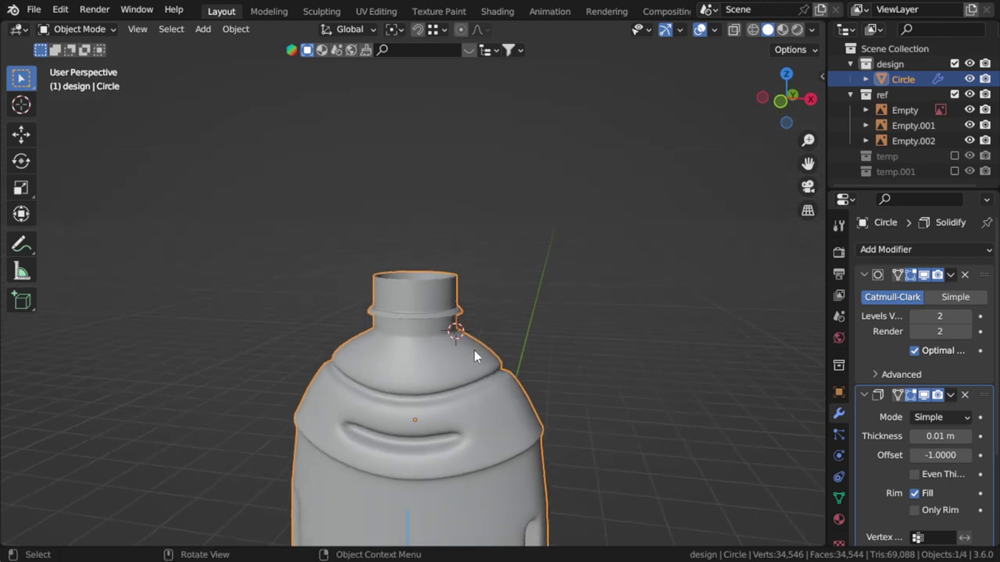
- Save the file, compare with the reference image, and look from the front view
scroll(468, 350, "down", 2)
key("ctrl+s")
key("alt+Tab")
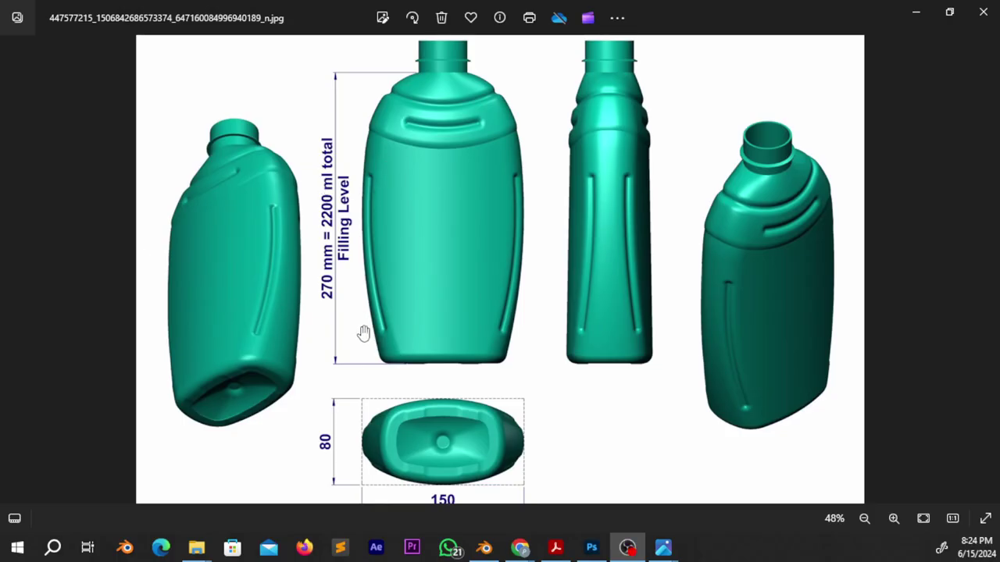
left_click(495, 544)
key("KP_1")
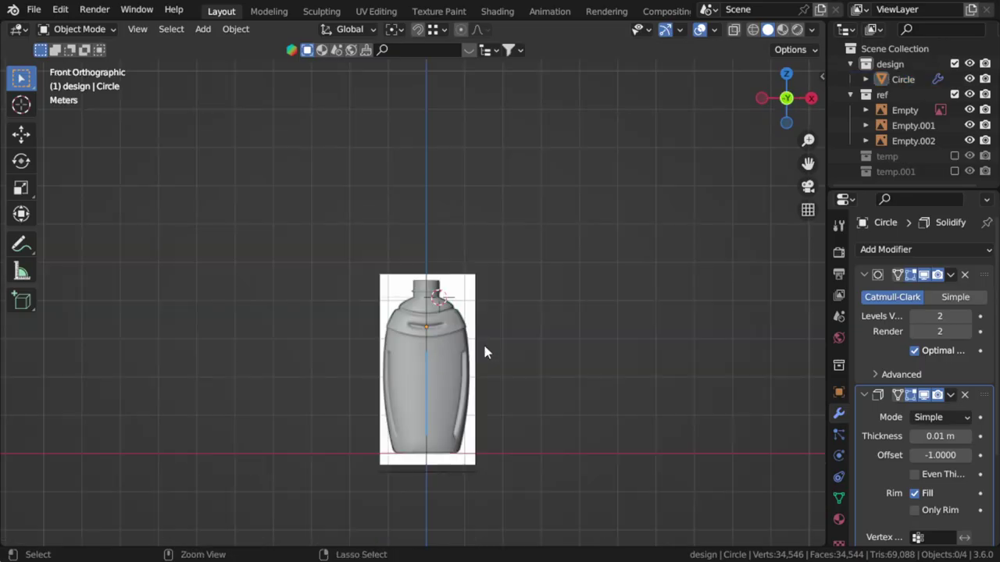
- Add a 0.27 m plane and rotate it about the X axis
key("shift+a")
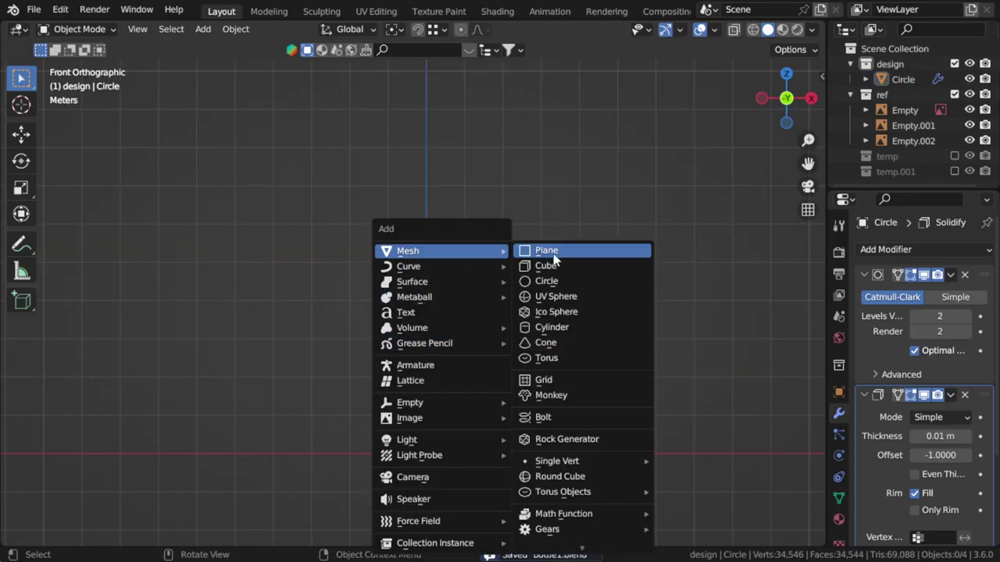
left_click(551, 251)
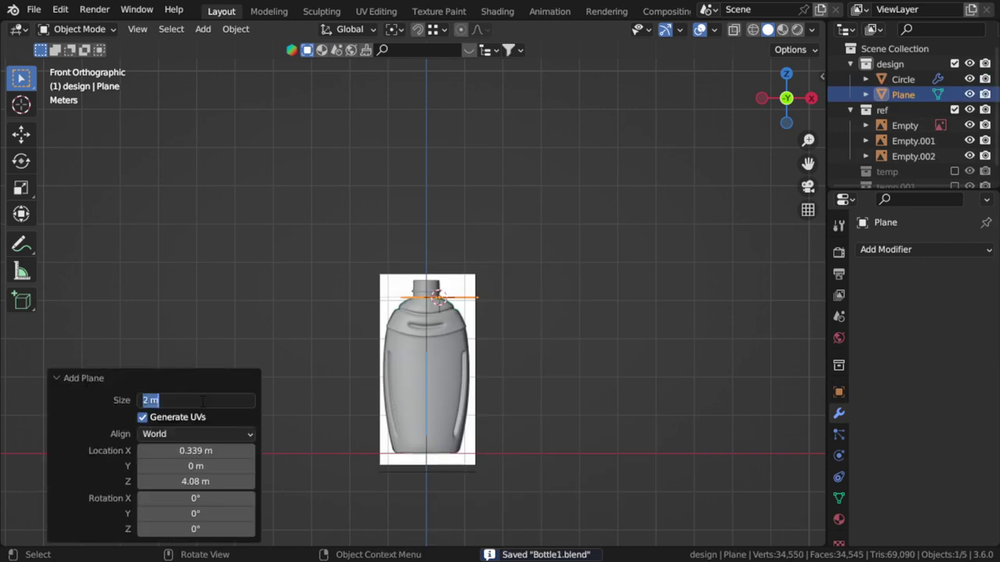
type("0.27")
key("Return")
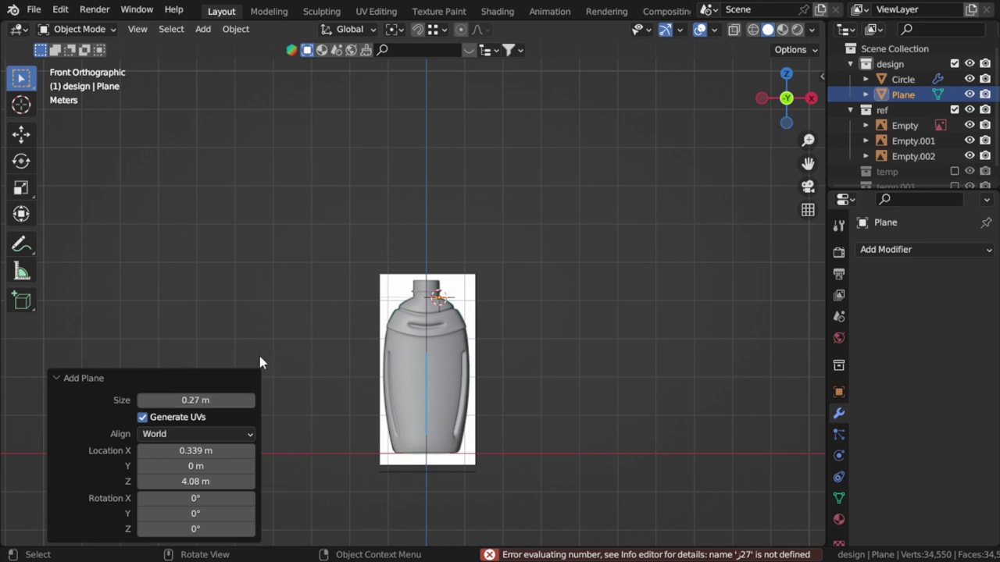
left_click(224, 381)
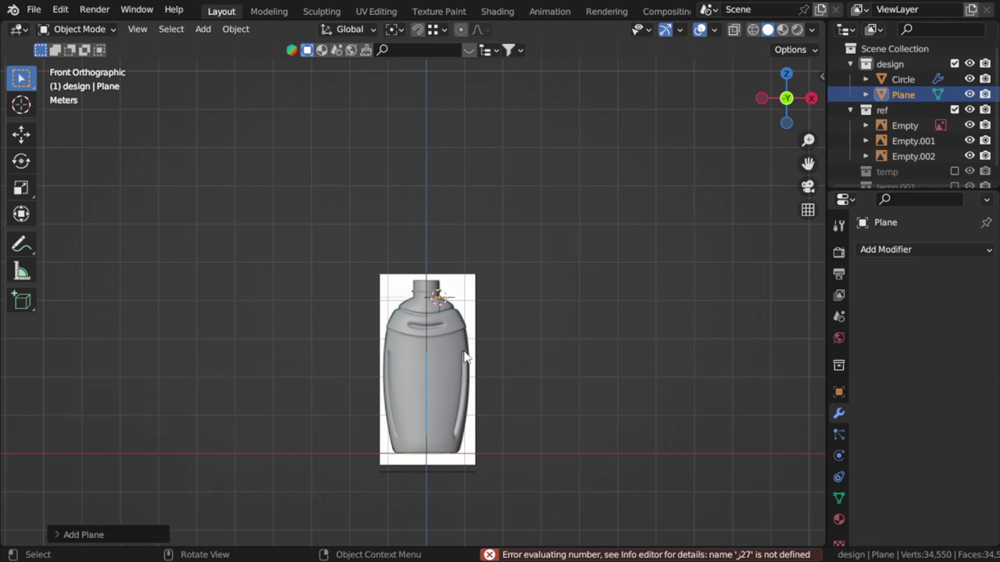
key("r")
key("x")
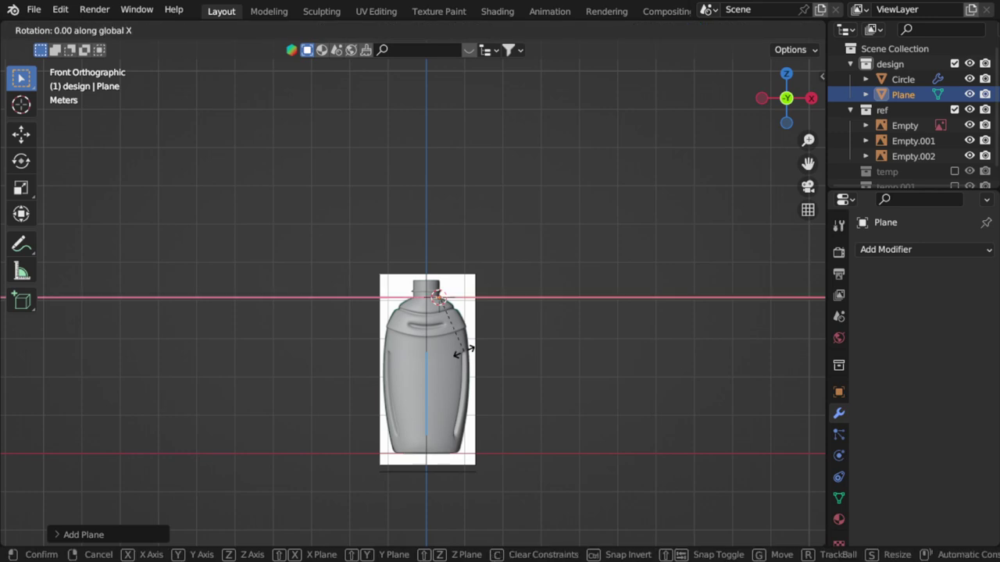
key("Return")
- Switch the viewport to wireframe shading while editing the plane, then return to Object Mode
scroll(454, 334, "up", 4)
key("Tab")
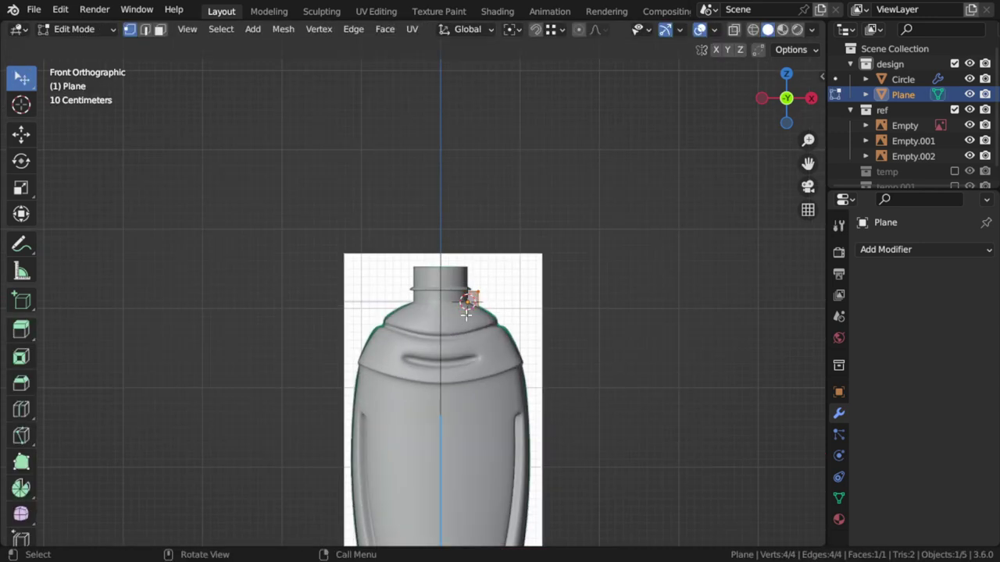
key("z")
key("4")
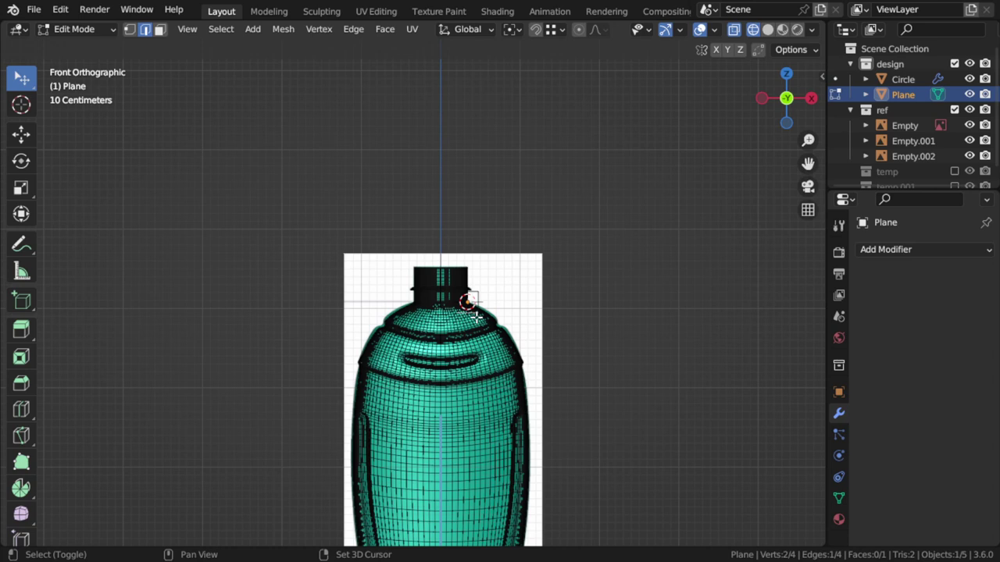
key("shift+s")
left_click(476, 367)
key("Tab")
- Set the plane's origin and place the 3D cursor at the world origin
right_click(505, 329)
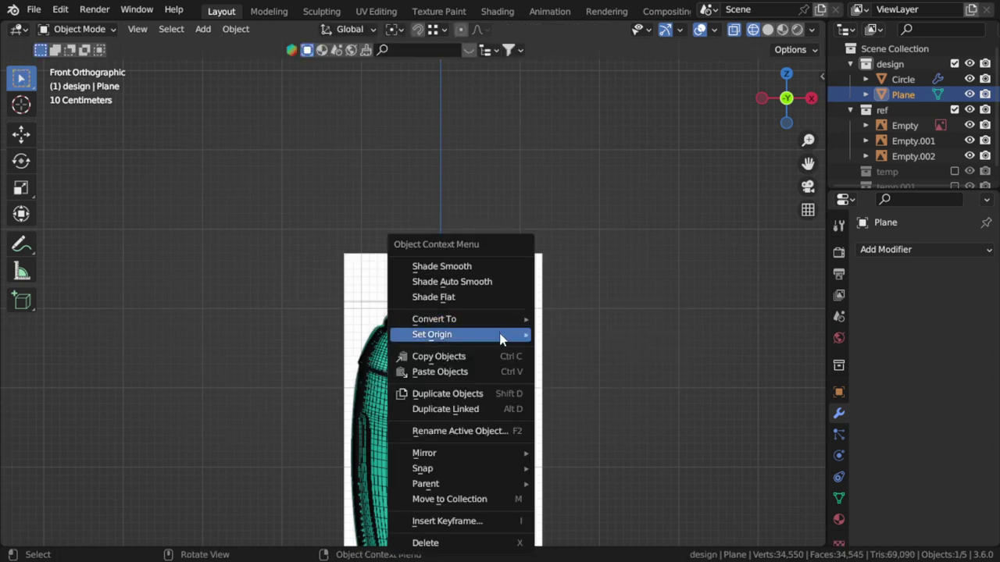
mouse_move(469, 335)
left_click(590, 369)
middle_click_drag(547, 382, 583, 258, "shift")
key("shift+s")
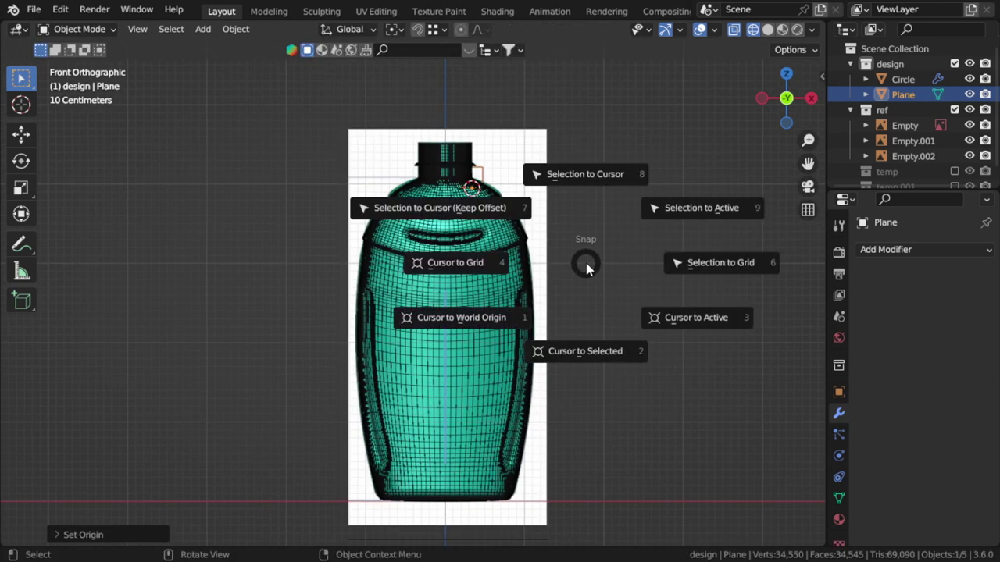
key("Escape")
key("shift+c")
- Snap the plane to the 3D cursor at the bottle's base
scroll(552, 273, "up", 2)
key("shift+s")
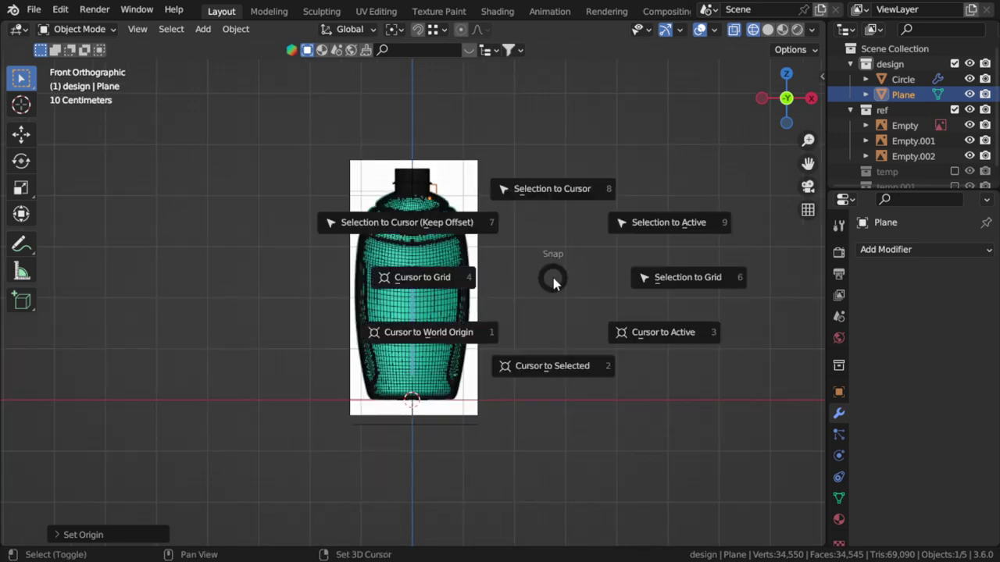
left_click(537, 195)
scroll(505, 262, "up", 2)
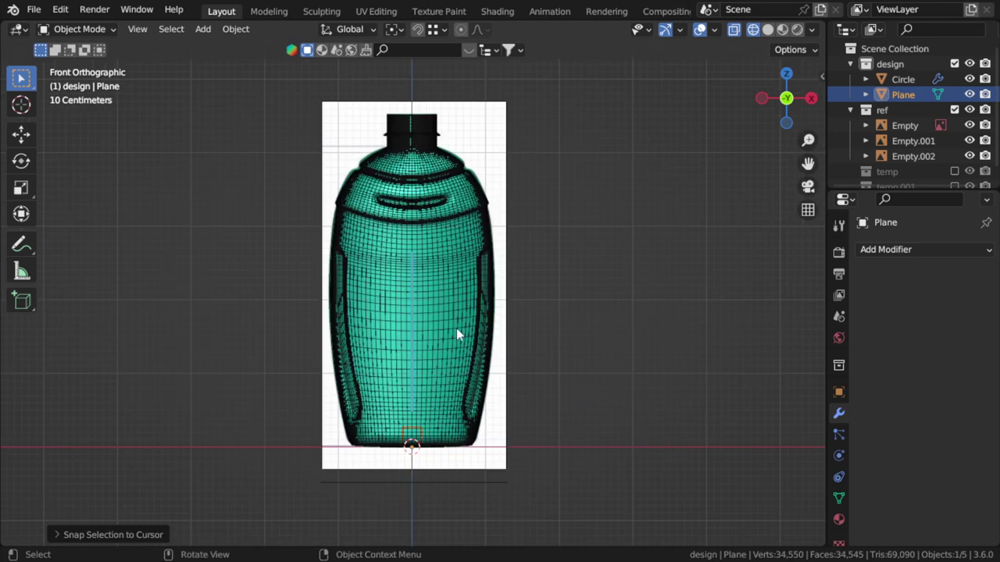
scroll(456, 334, "up", 3)
scroll(430, 382, "up", 1)
- Frame the whole bottle in view and select the bottle object
middle_click_drag(431, 382, 423, 289, "shift")
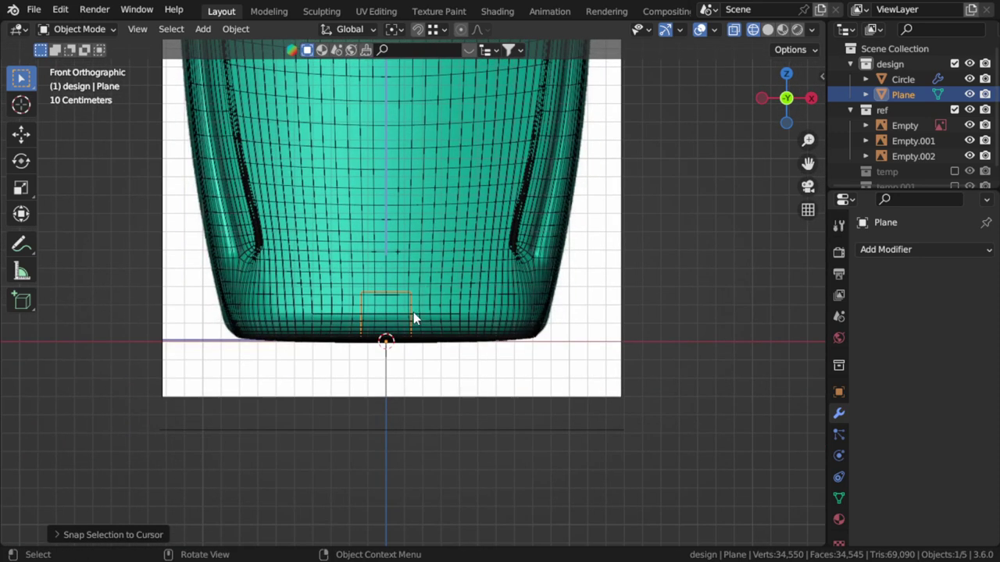
scroll(414, 319, "down", 3)
middle_click_drag(662, 192, 542, 298, "shift")
left_click(430, 370)
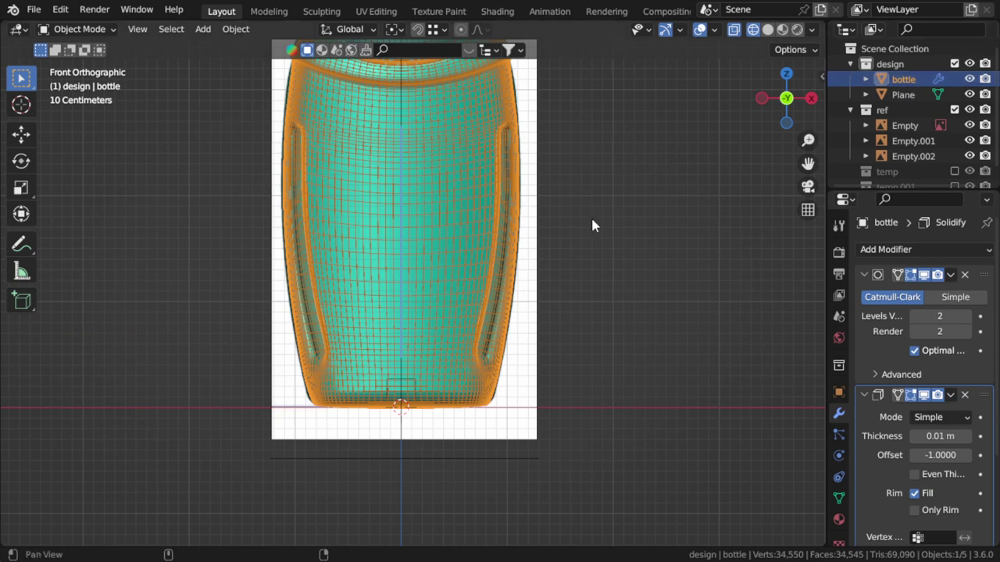
- Save Bottle1.blend and apply all transforms to the bottle
middle_click_drag(649, 241, 682, 296, "shift")
key("ctrl+s")
key("ctrl+a")
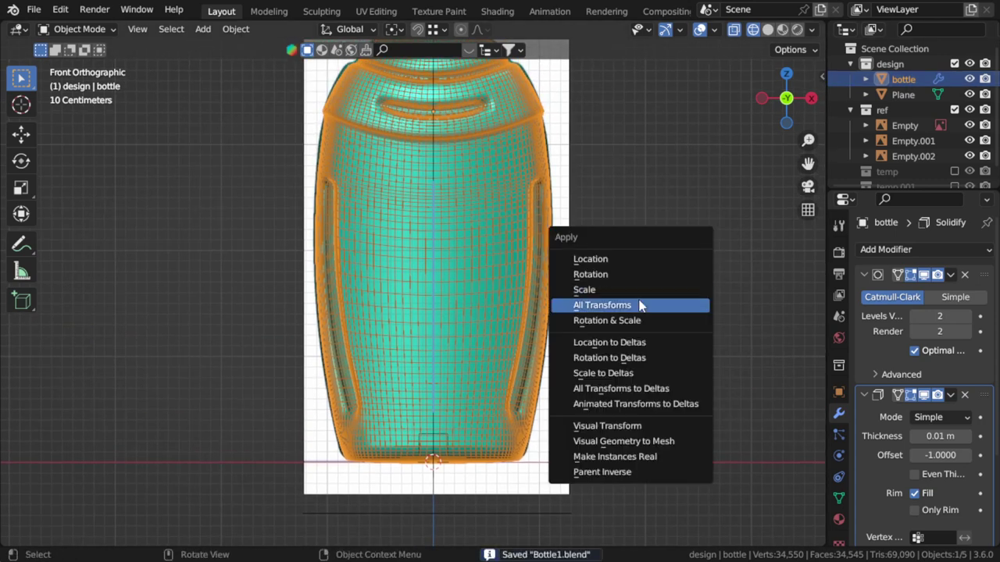
left_click(641, 306)
key("s")
key("Escape")
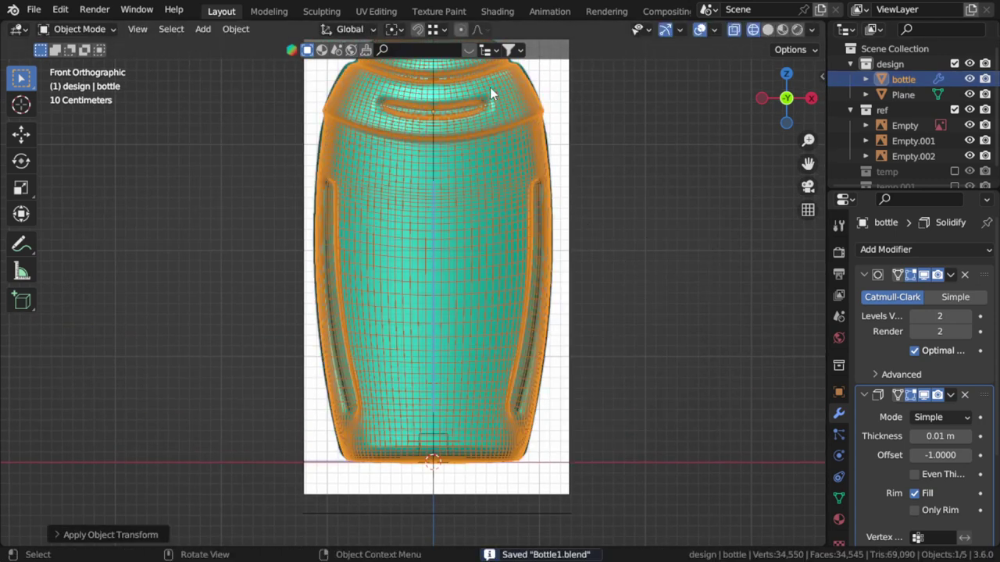
- Set the pivot point to 3D Cursor and test-scale the bottle, then undo it
left_click(398, 31)
left_click(422, 63)
key("s")
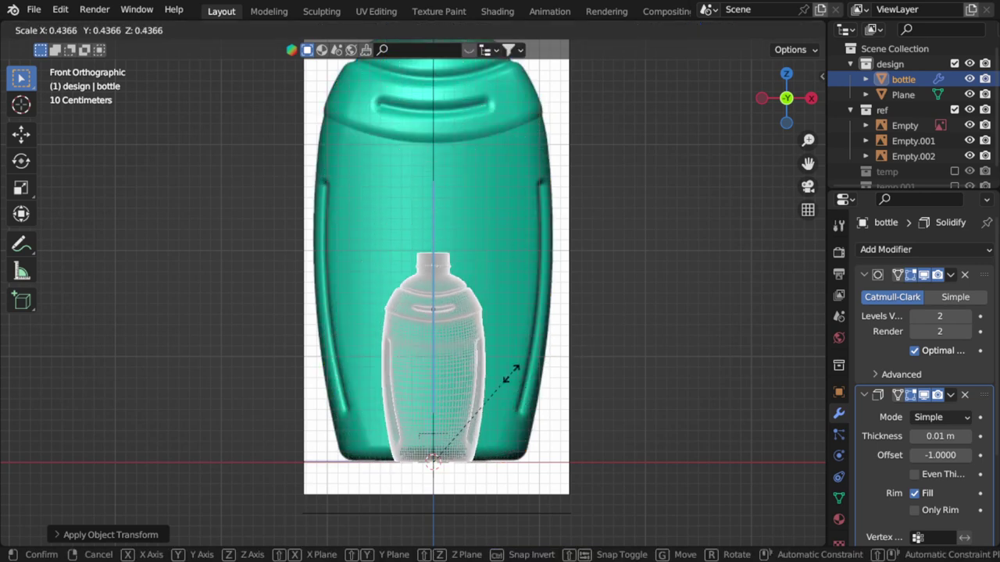
left_click(496, 391)
scroll(496, 397, "up", 2)
middle_click_drag(496, 397, 468, 209, "shift")
key("ctrl+z")
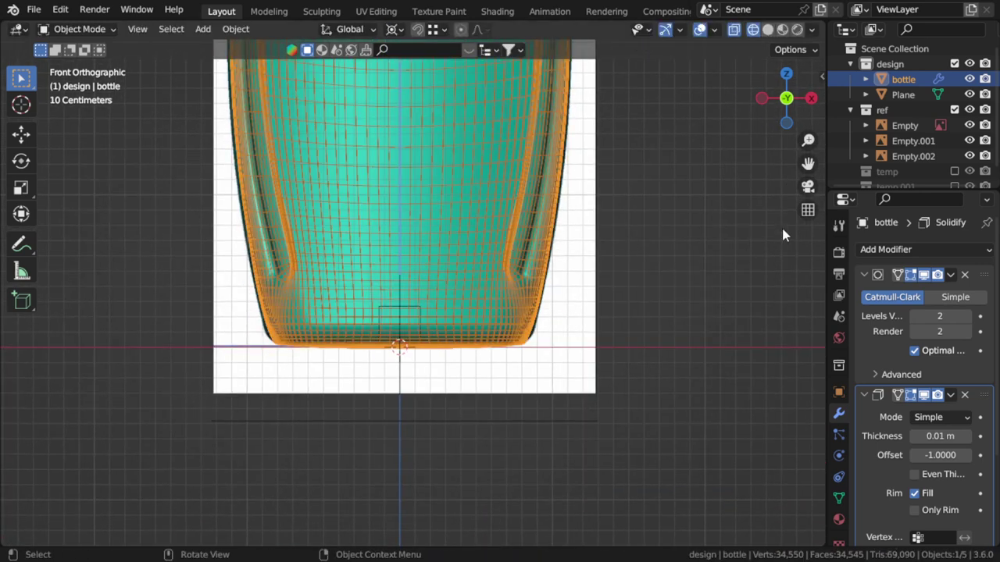
- Select the reference image empties together with the bottle
left_click(564, 368)
scroll(617, 328, "down", 3)
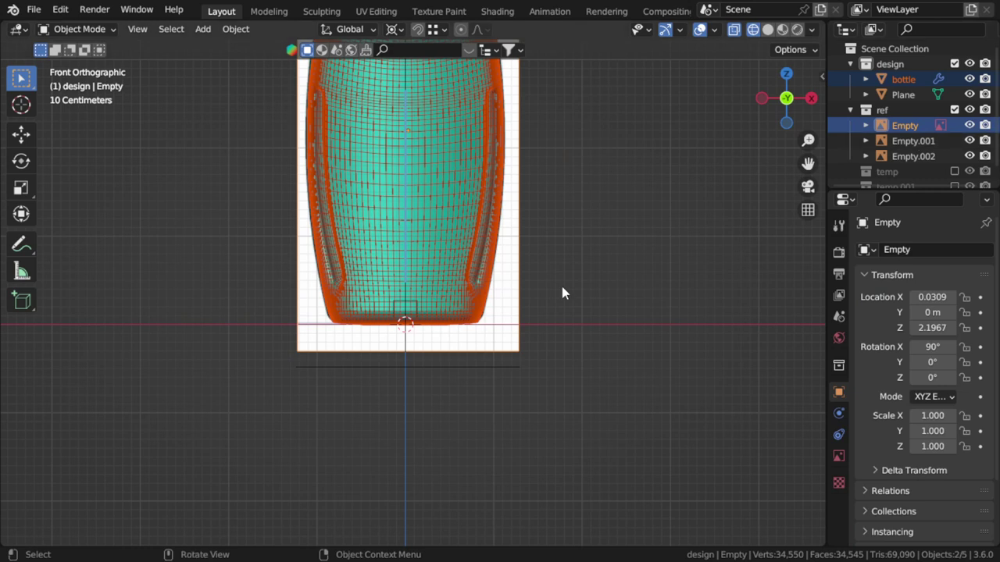
scroll(625, 304, "up", 2, "shift")
left_click(910, 156, "shift")
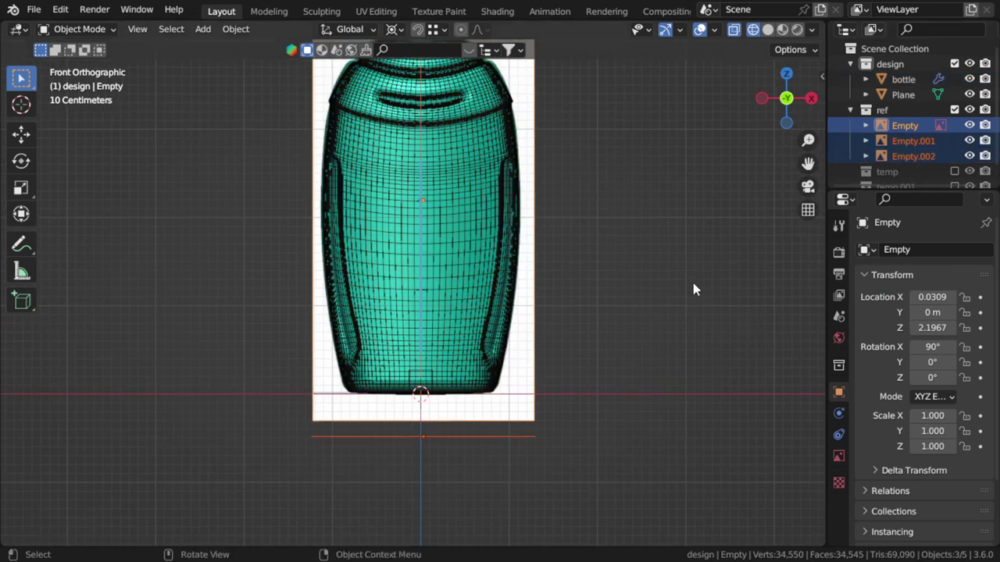
left_click(903, 79, "shift")
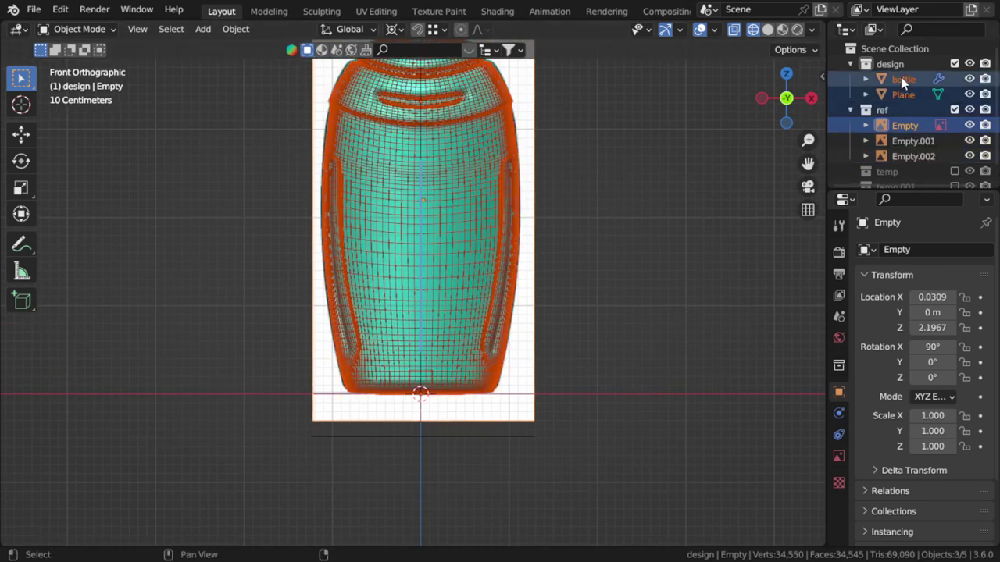
- Select the bottle plus Empty, Empty.001 and Empty.002
left_click(902, 80, "ctrl")
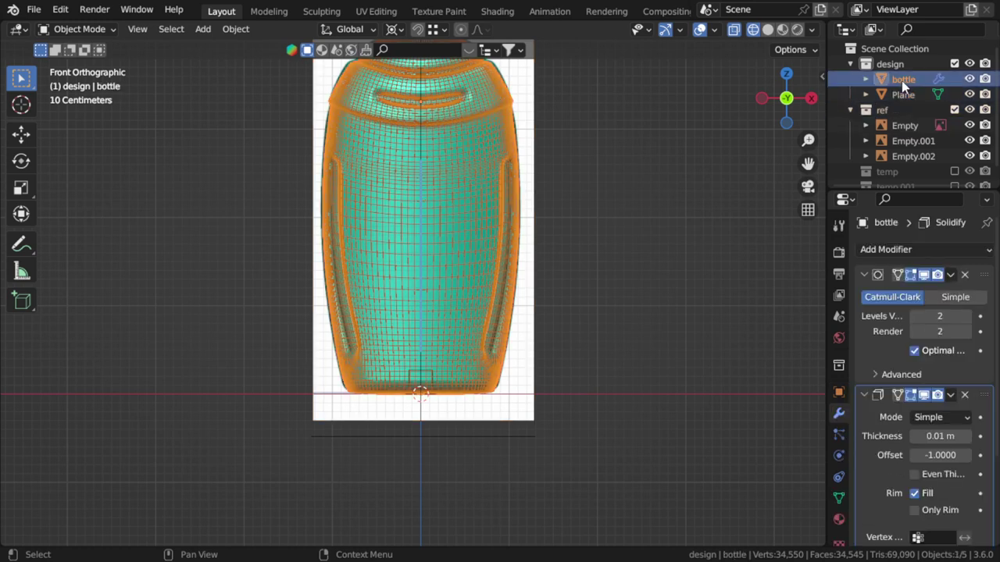
left_click(905, 95, "ctrl")
left_click(910, 142, "ctrl")
left_click(909, 157, "ctrl")
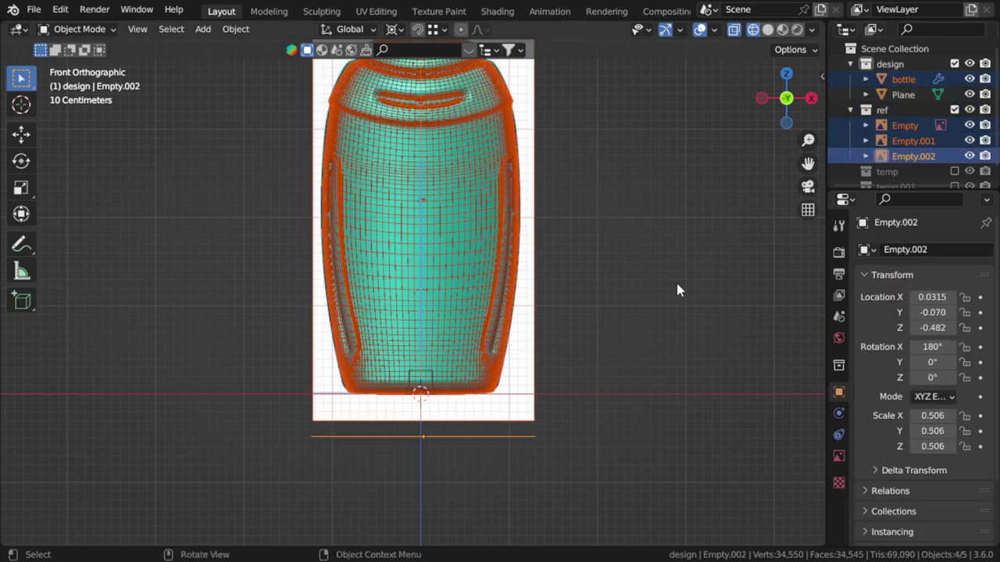
- Scale the bottle and references down twice around the 3D cursor
key("s")
left_click(536, 337)
scroll(607, 340, "up", 3)
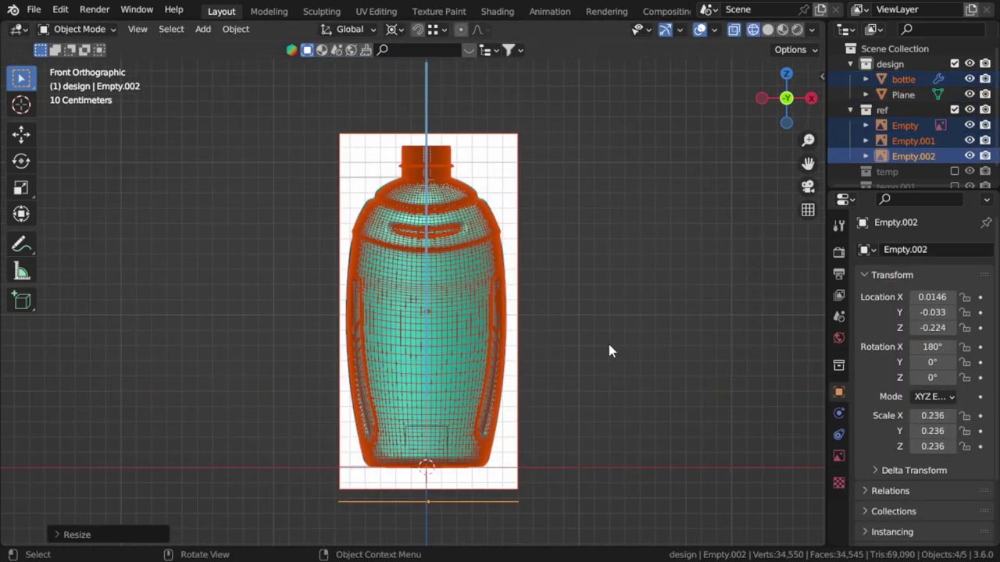
key("s")
left_click(518, 389)
scroll(546, 371, "up", 3)
- Fine-tune the group's scale down to about 0.034, then reselect the bottle alone
key("s")
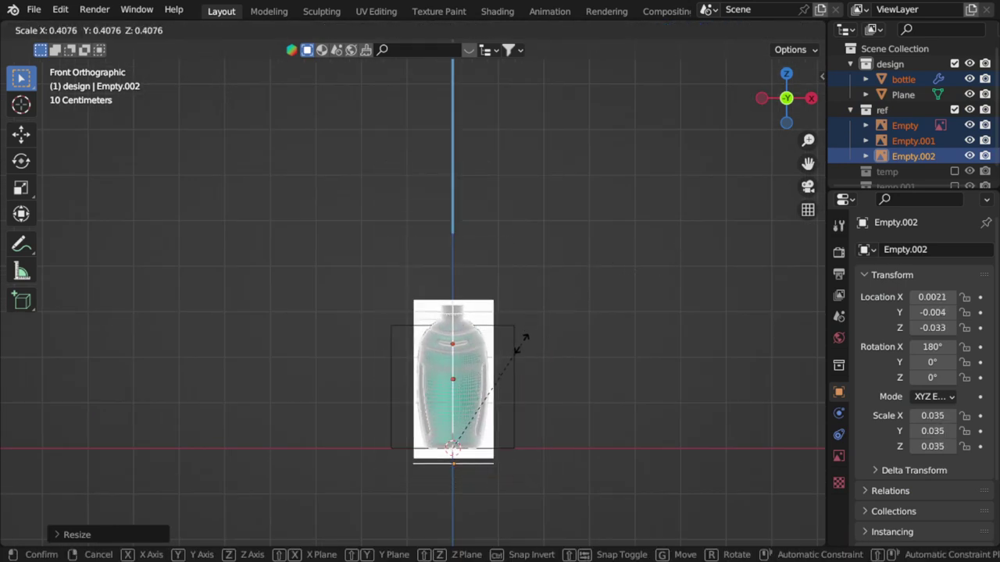
left_click(521, 338)
scroll(523, 349, "up", 2)
scroll(523, 349, "up", 3)
scroll(521, 320, "up", 4)
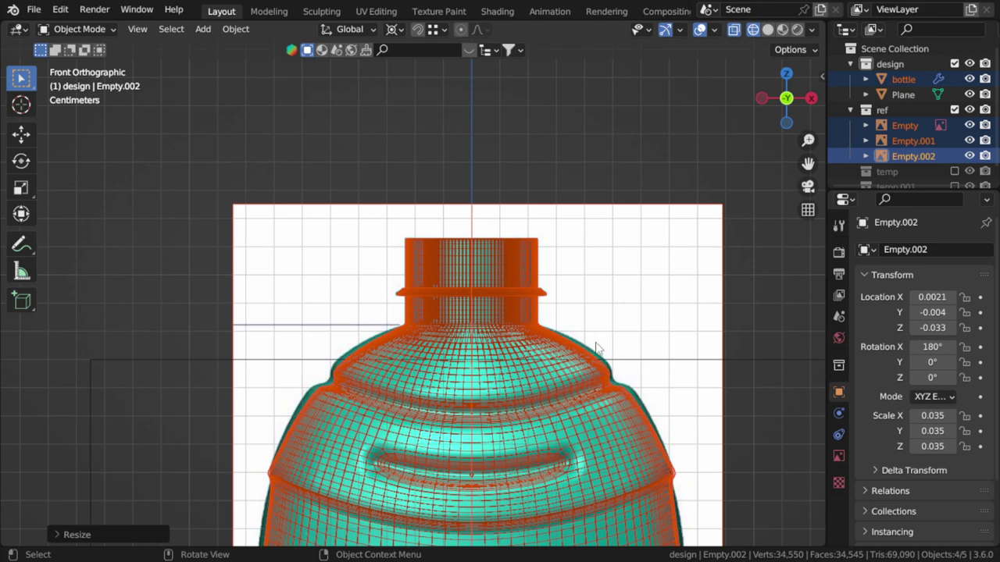
scroll(598, 347, "up", 2)
key("s")
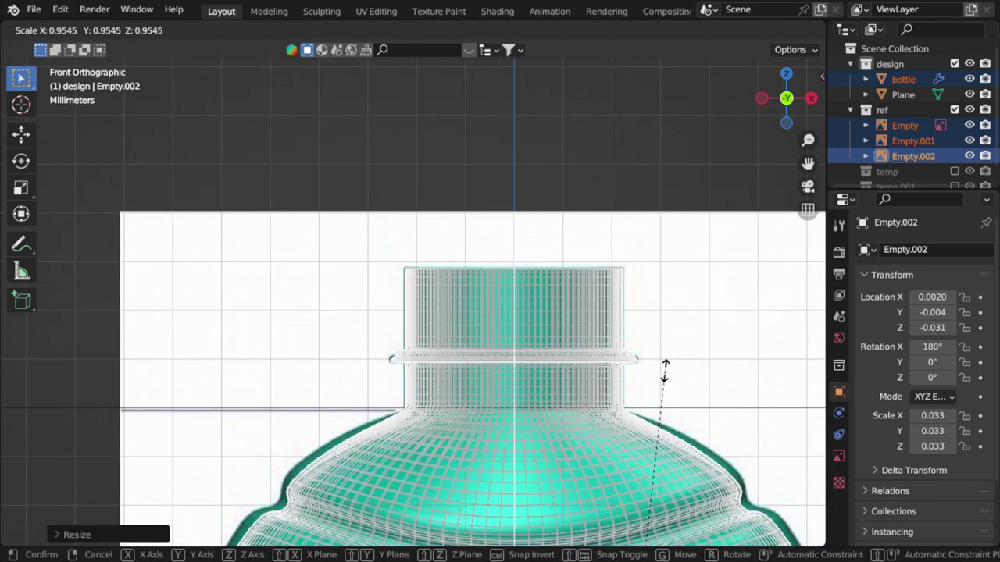
left_click(652, 360)
scroll(652, 360, "down", 5)
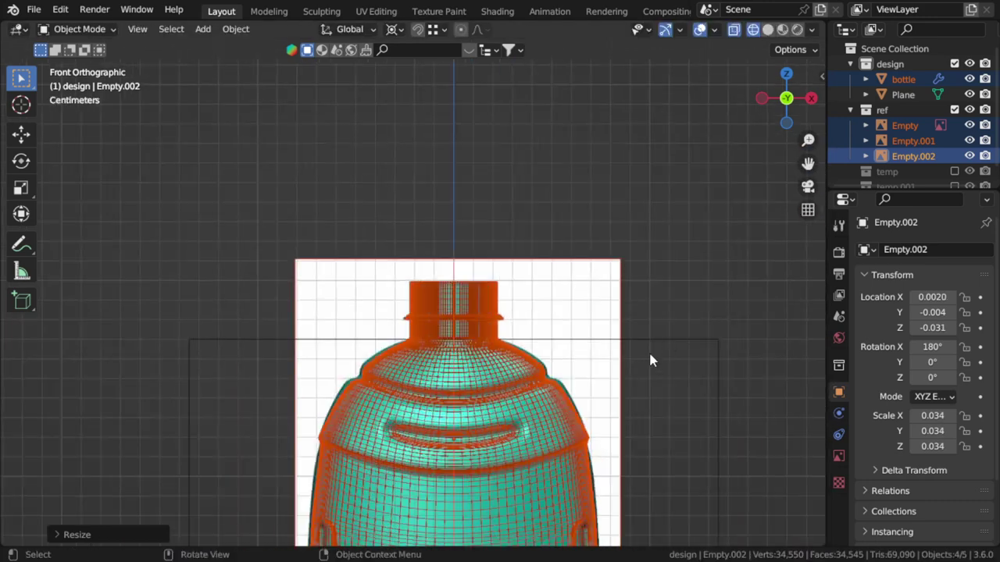
scroll(490, 288, "up", 2)
left_click(489, 288)
key("ctrl+a")
- Apply the bottle's scale and set the Solidify wall thickness to 0.001 m in solid shading
left_click(489, 289)
key("shift+z")
scroll(682, 261, "down", 2)
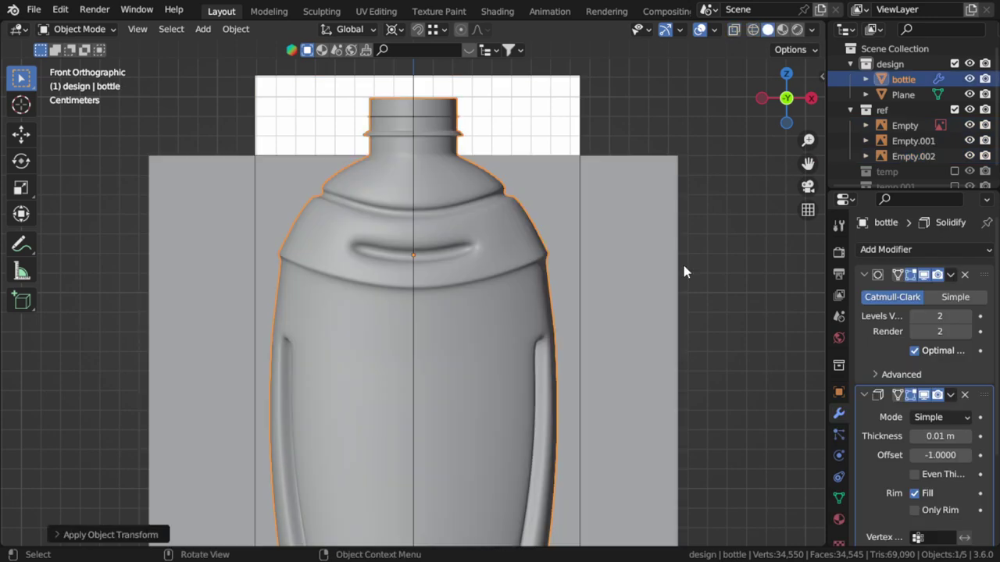
scroll(574, 284, "down", 1)
middle_click_drag(574, 284, 622, 302)
scroll(543, 415, "up", 5)
middle_click_drag(543, 415, 556, 352)
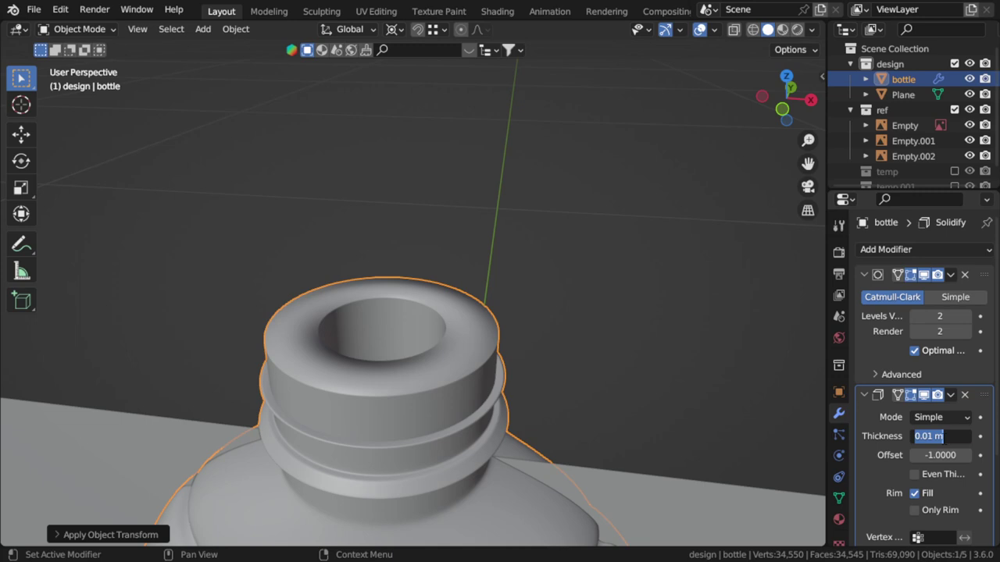
key("Return")
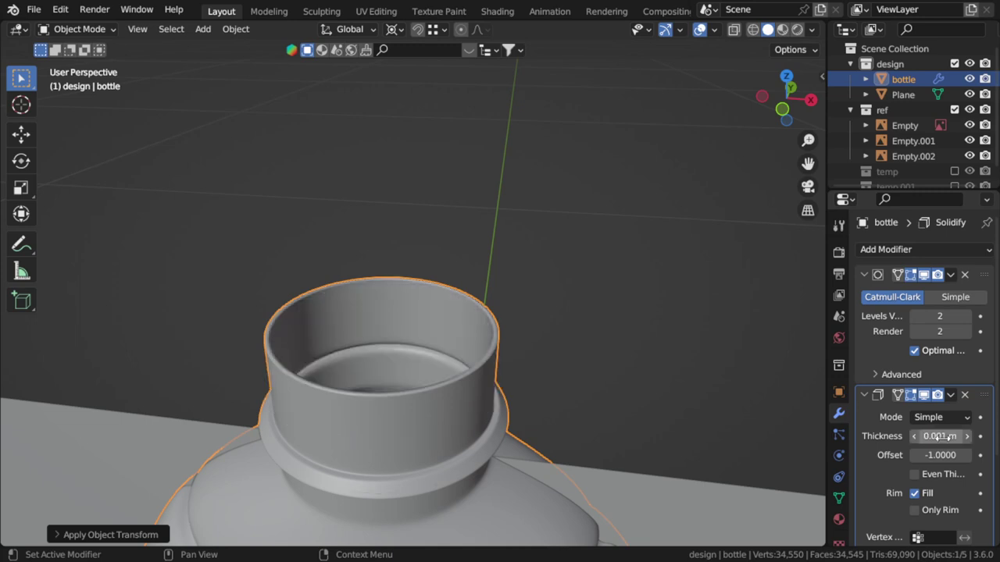
- Select the bottle rather than the backdrop Plane and isolate it in Local View
mouse_move(642, 424)
middle_mouse_down()
mouse_move(619, 295)
mouse_move(568, 345)
mouse_move(553, 341)
middle_mouse_up()
scroll(553, 341, "down", 3)
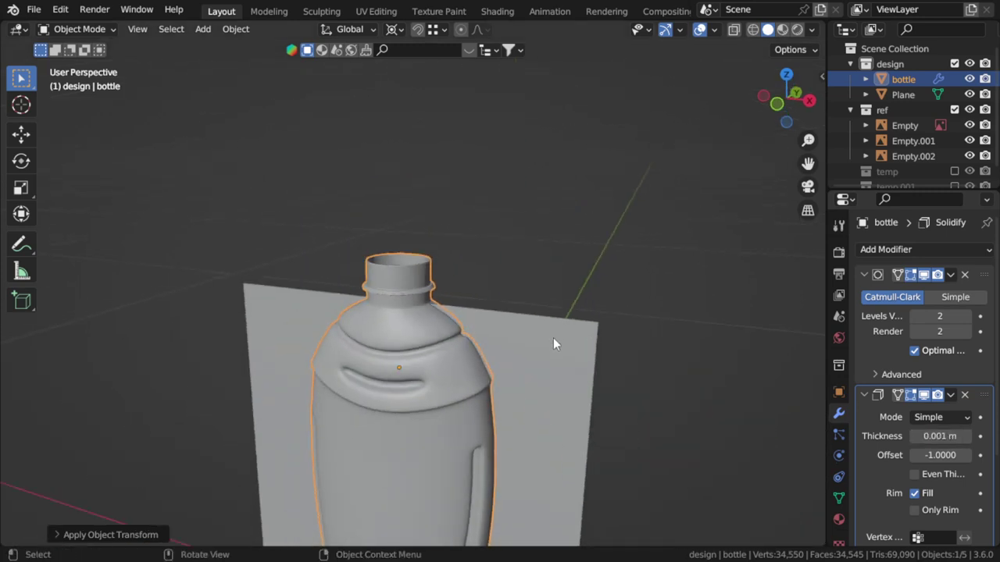
left_click(553, 348)
scroll(554, 349, "down", 2)
left_click(621, 302)
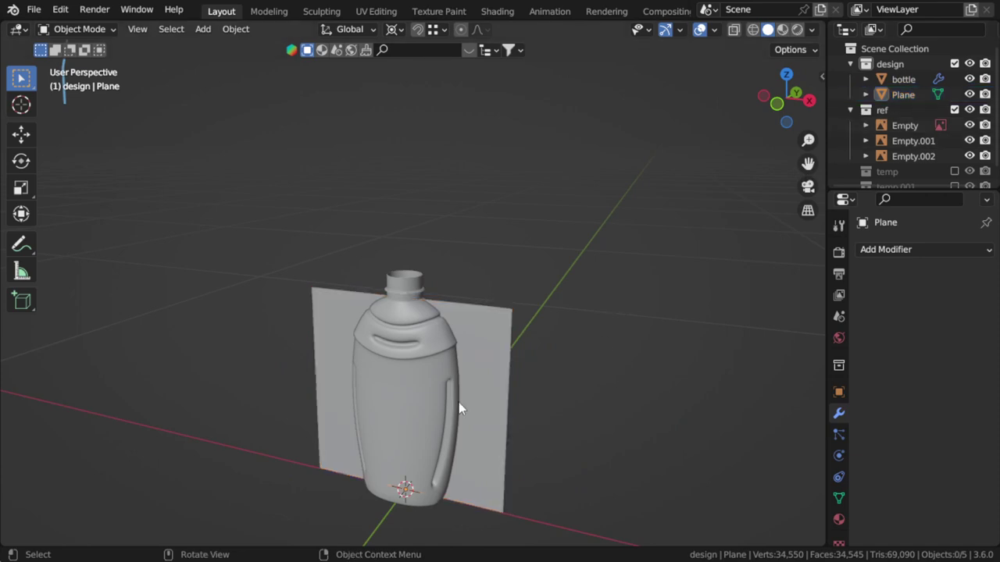
left_click(449, 387)
scroll(432, 352, "up", 2)
middle_click(434, 334, "alt")
mouse_move(479, 342)
middle_mouse_down()
mouse_move(502, 284)
mouse_move(343, 265)
mouse_move(201, 347)
mouse_move(326, 358)
middle_mouse_up()
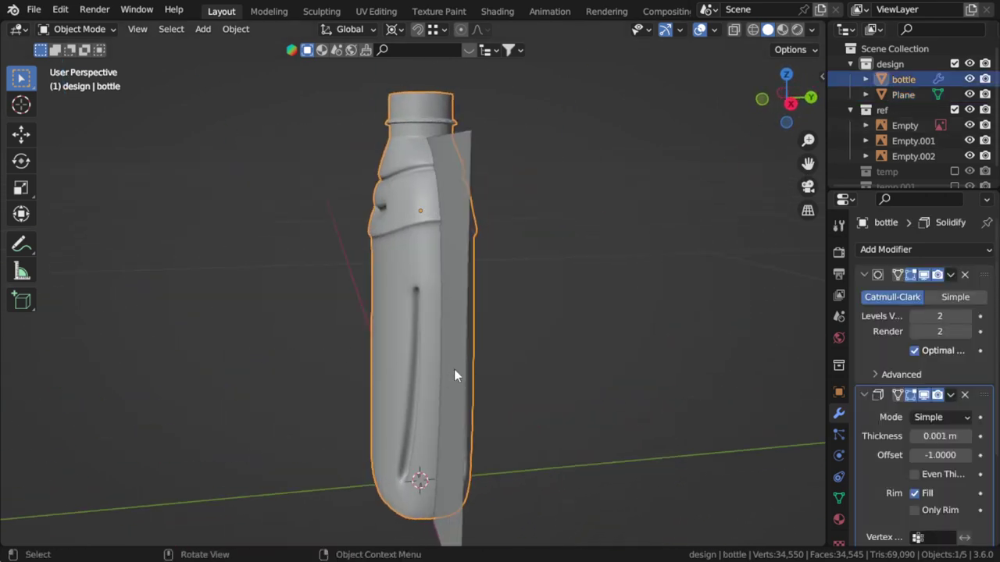
key("KP_Divide")
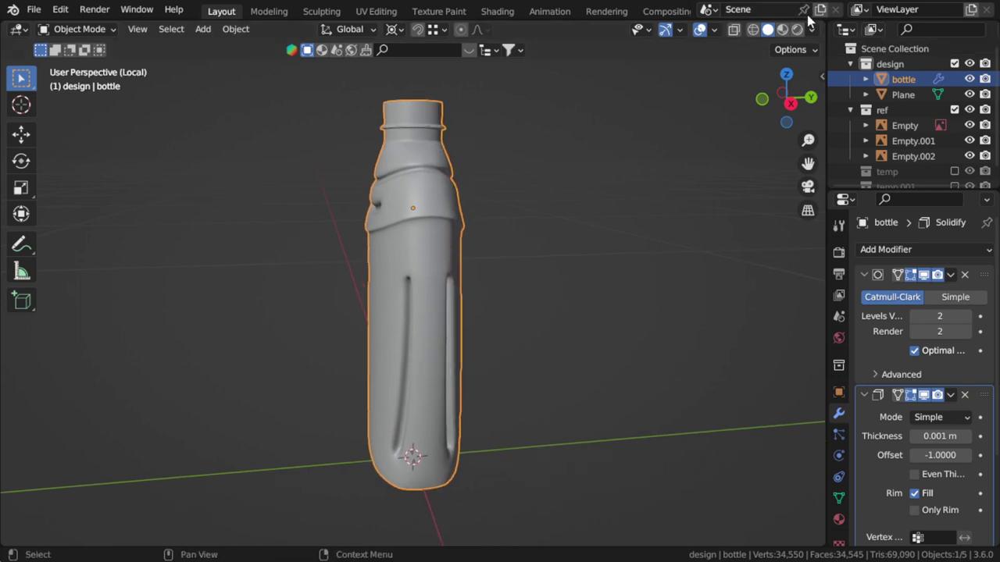
- Enable Shadow and Cavity in viewport shading and look at the bottle from the front
left_click(813, 29)
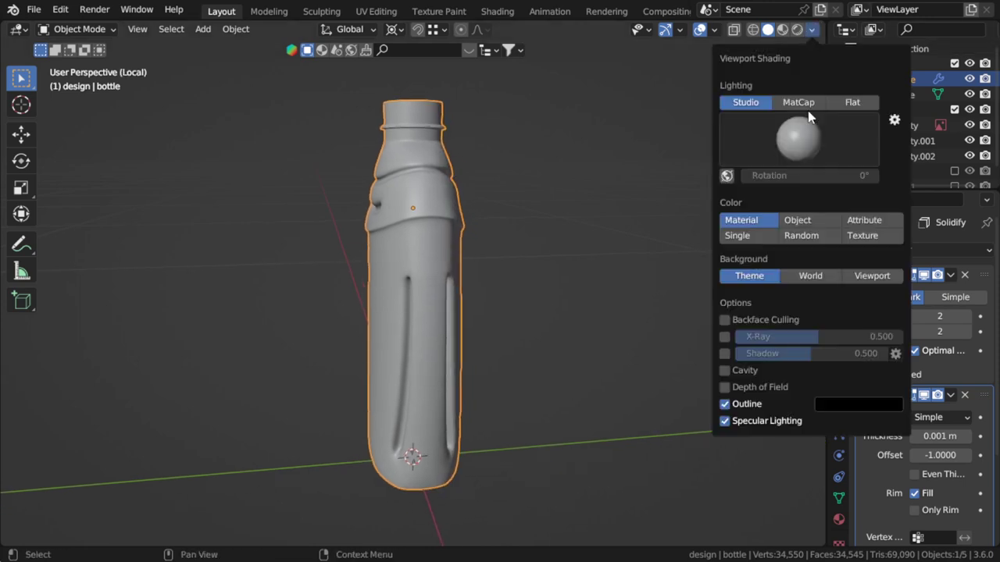
left_click(725, 353)
left_click(725, 370)
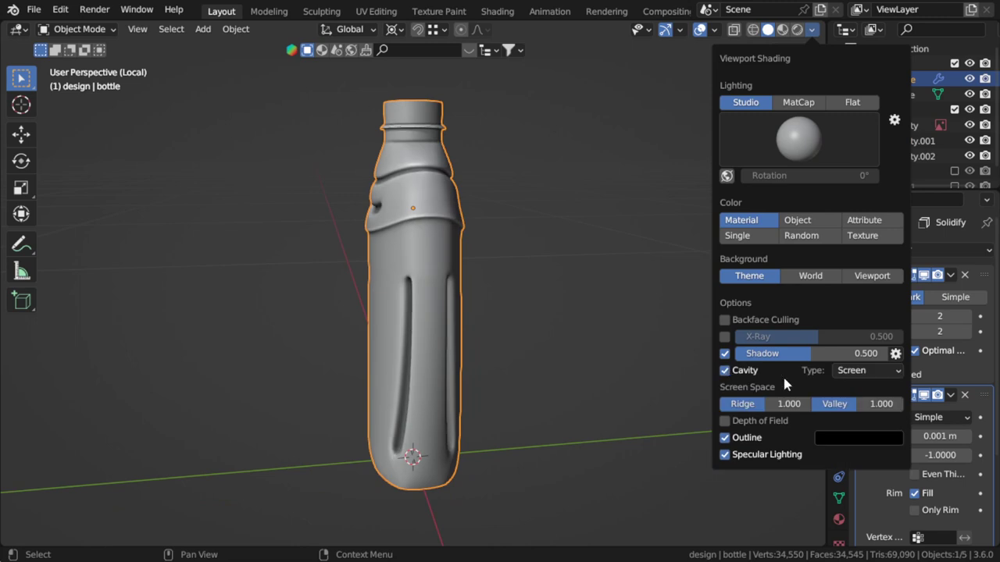
left_click(846, 370)
left_click(848, 420)
mouse_move(441, 314)
middle_mouse_down()
mouse_move(653, 310)
mouse_move(563, 293)
middle_mouse_up()
key("KP_1")
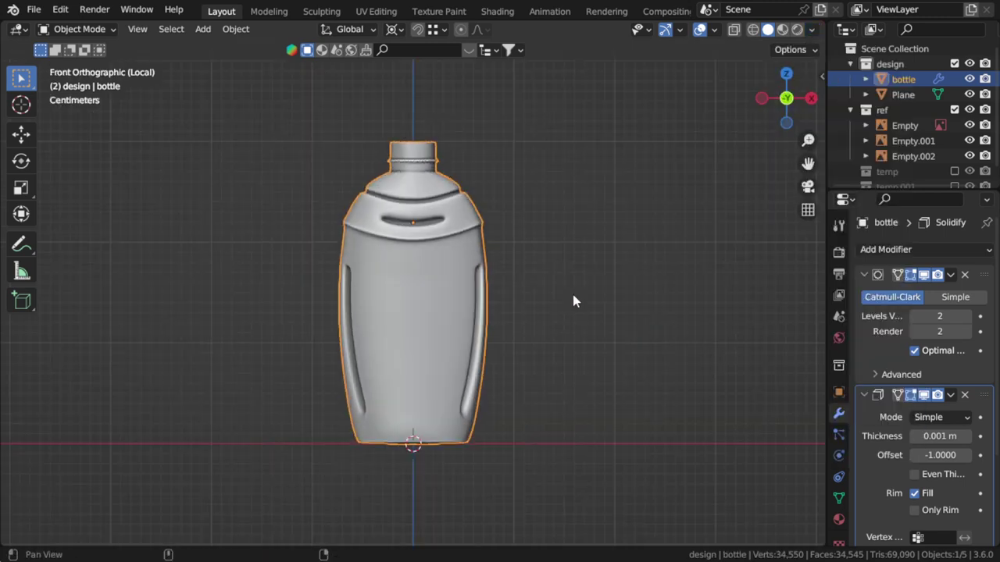
- Give the bottle a new material with a blue base colour and save Bottle1.blend
left_click(839, 519)
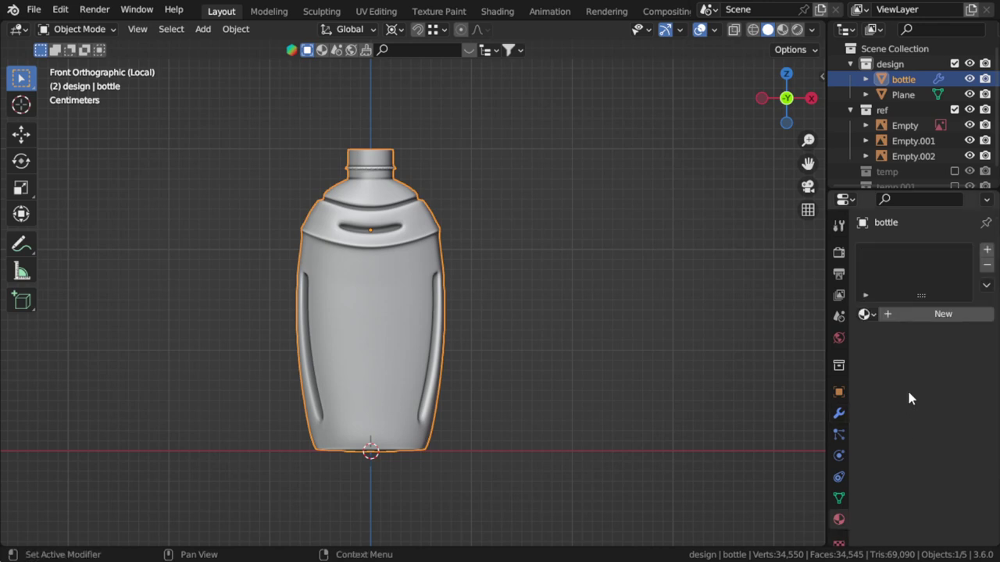
left_click(913, 319)
left_click(948, 447)
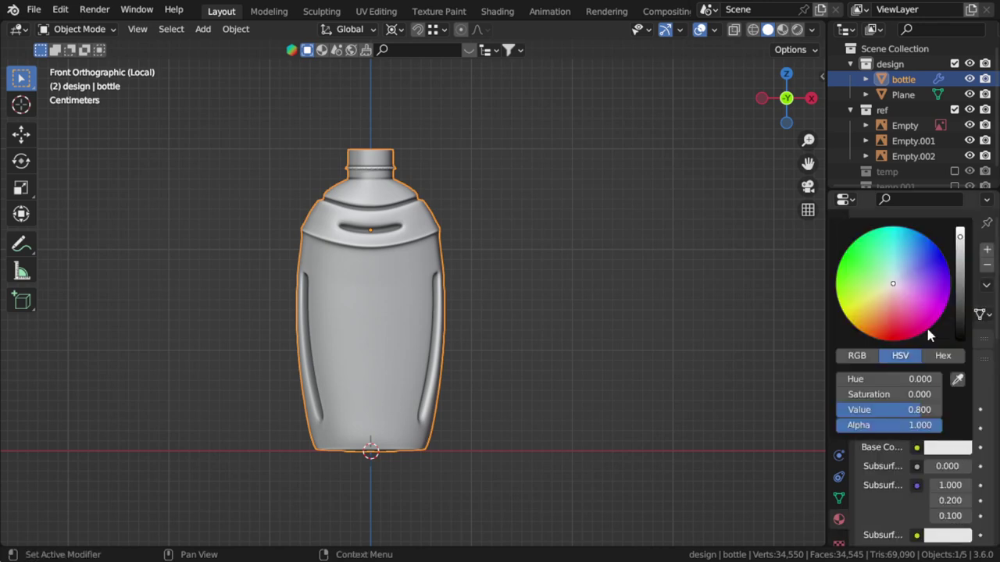
left_click(924, 262)
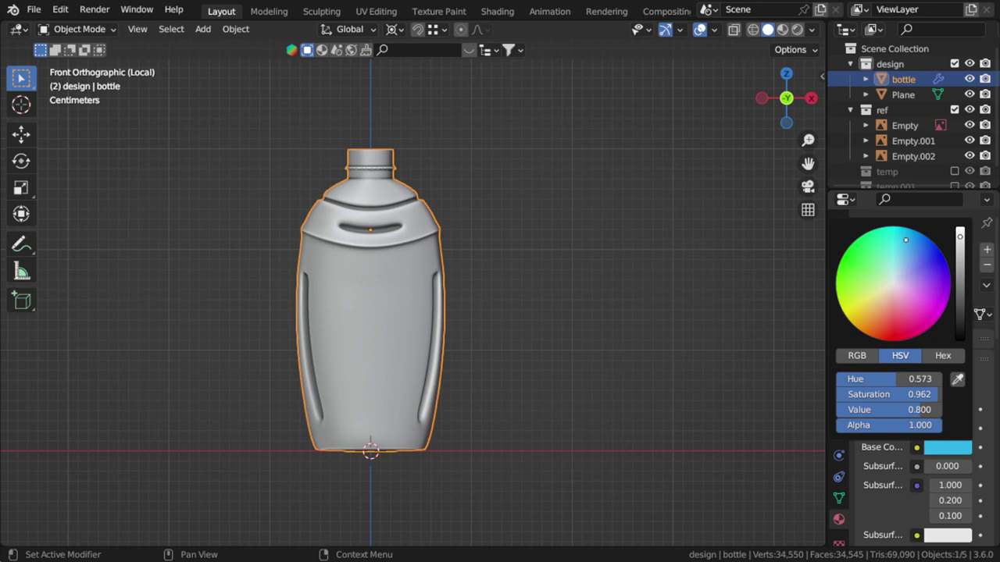
middle_click_drag(573, 285, 580, 286, "shift")
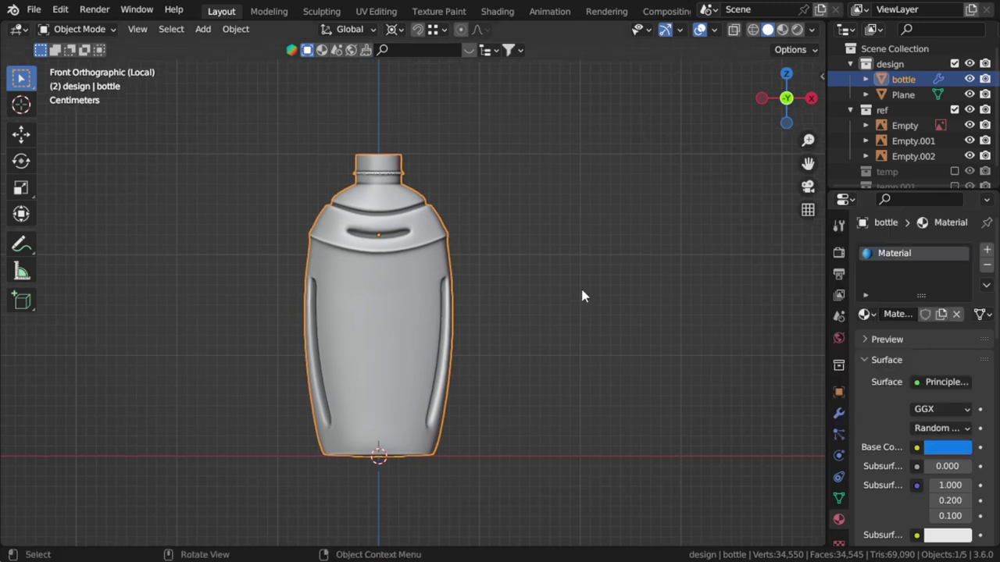
key("KP_Decimal")
key("ctrl+s")
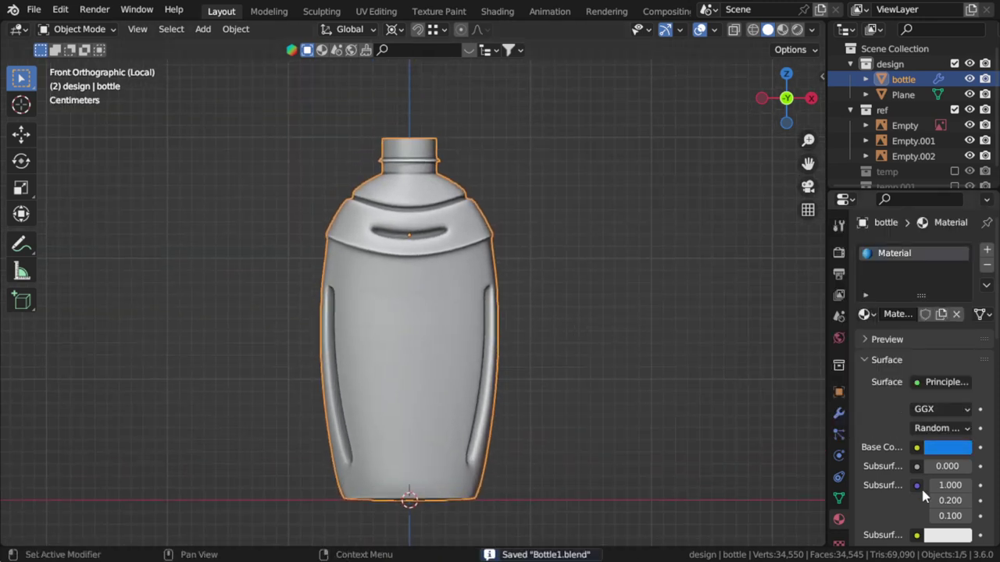
- Lower the blue material's Roughness to 0.333
scroll(930, 492, "down", 5)
left_click_drag(948, 502, 929, 503)
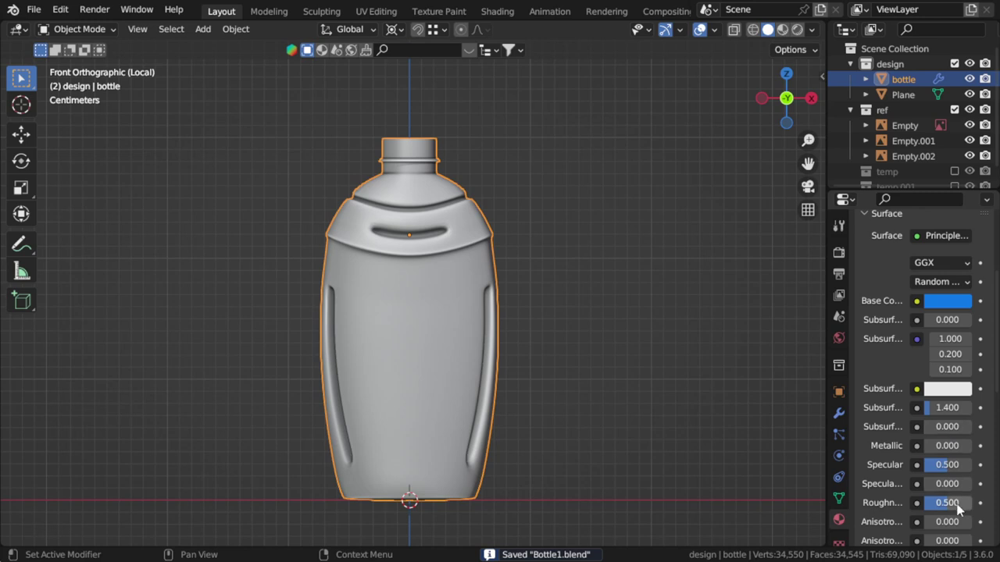
scroll(490, 328, "down", 2)
- Duplicate the bottle, turn the copy 90° about Z and place it right of the original
scroll(441, 295, "down", 1)
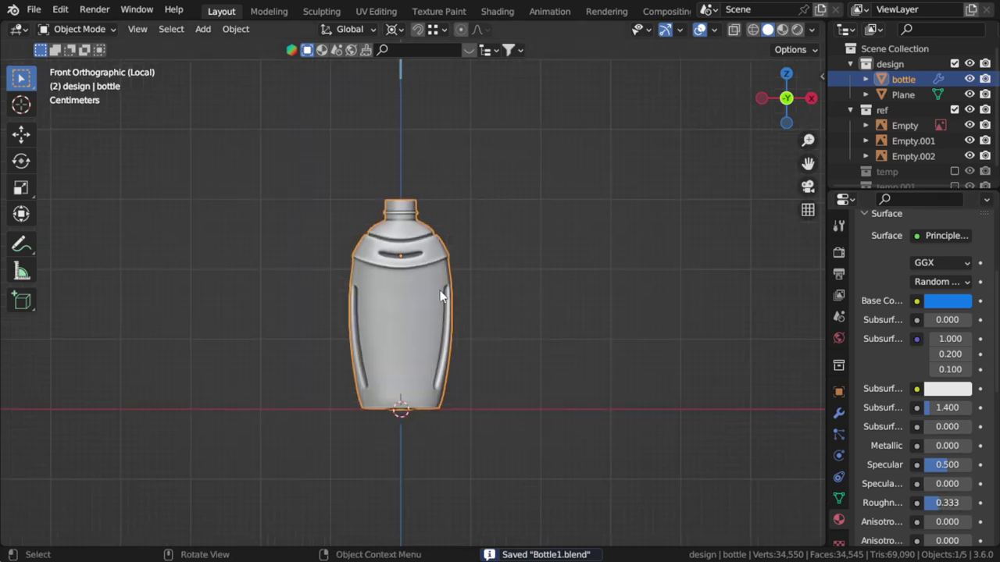
key("shift+d")
key("x")
left_click(586, 299)
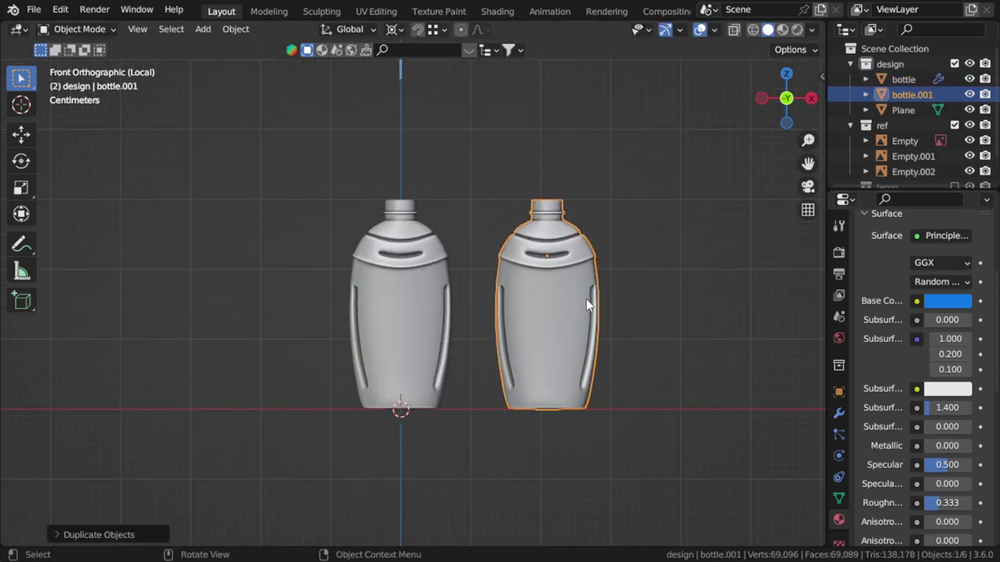
type("rz90")
key("Return")
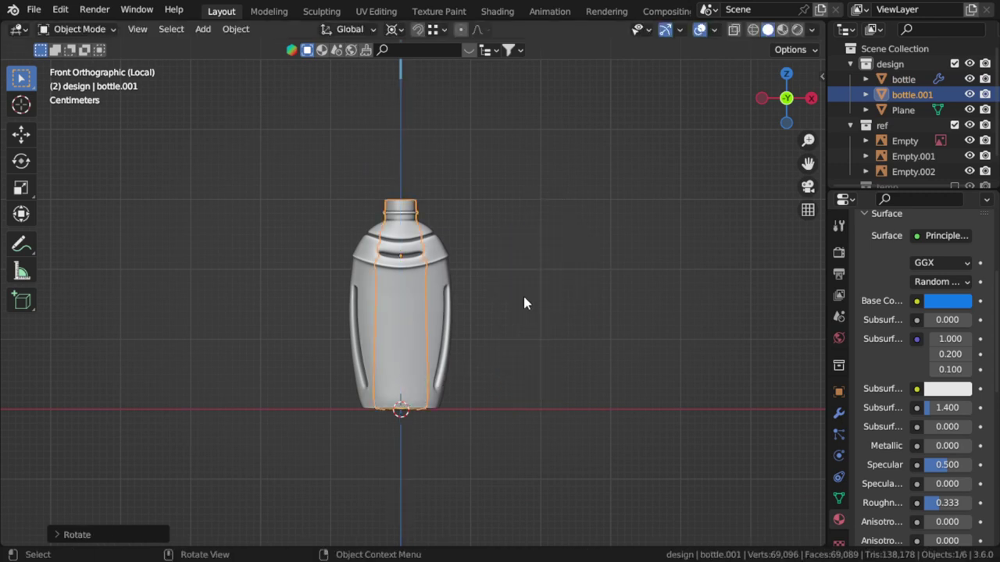
key("g")
key("x")
left_click(690, 338)
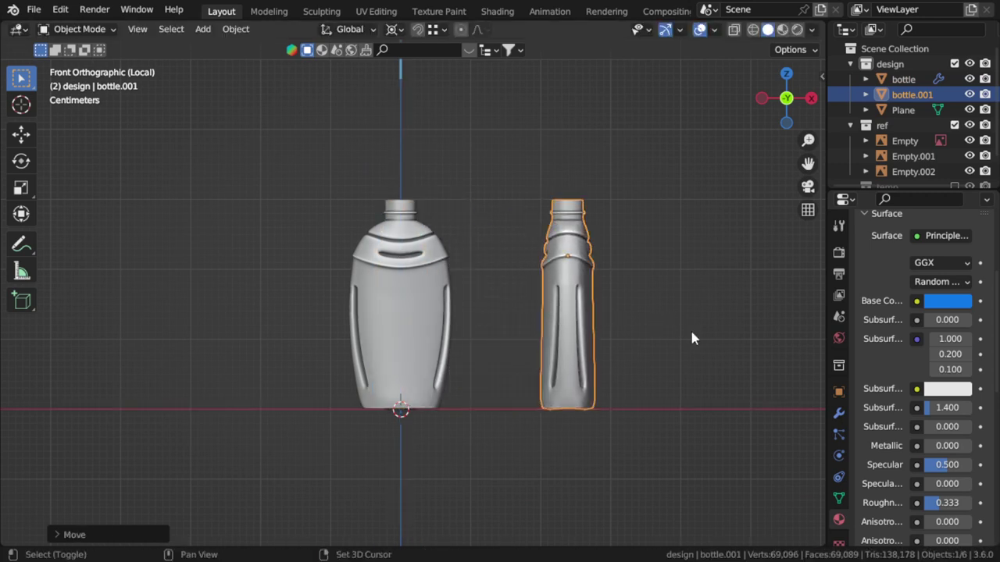
- Duplicate the turned bottle, rotate it 45° about Z and place it left of the original
key("shift+d")
key("x")
left_click(406, 314)
key("r")
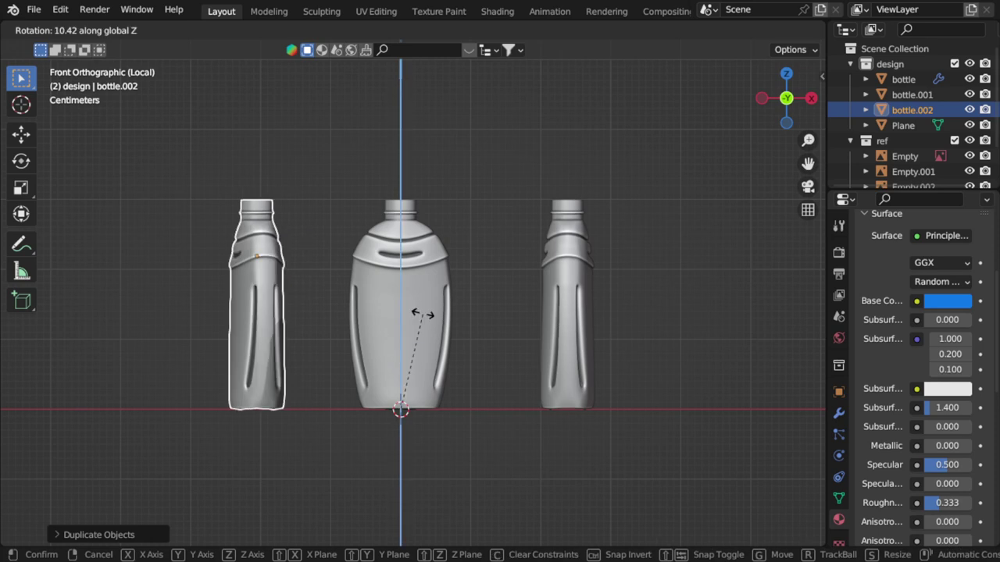
right_click(418, 312)
left_click(394, 28)
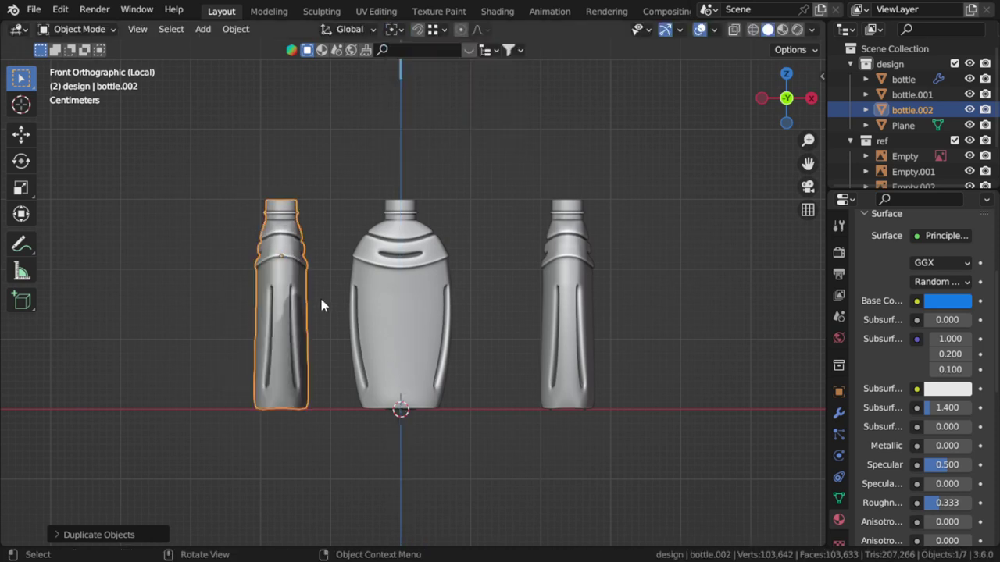
type("rz45")
key("Return")
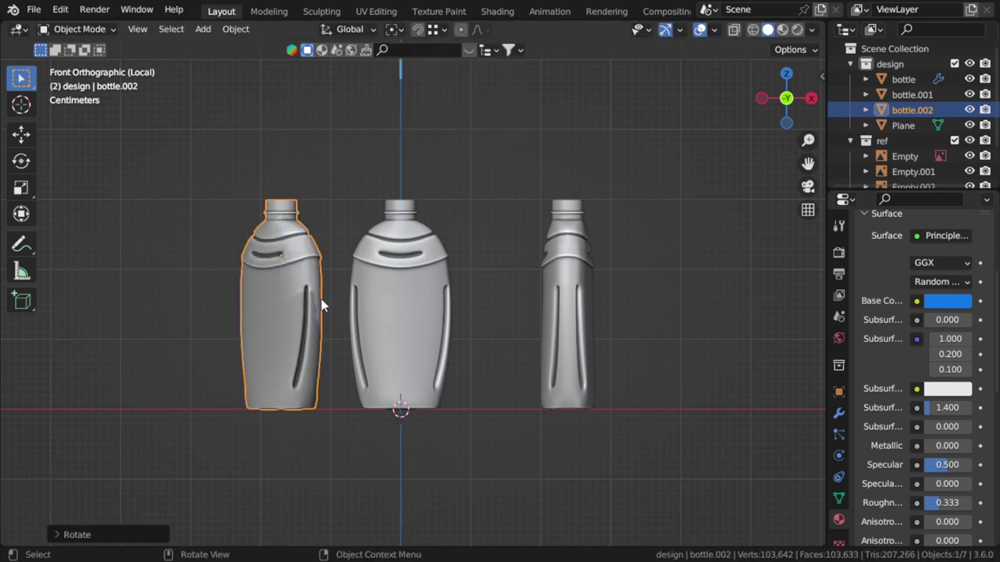
key("g")
key("x")
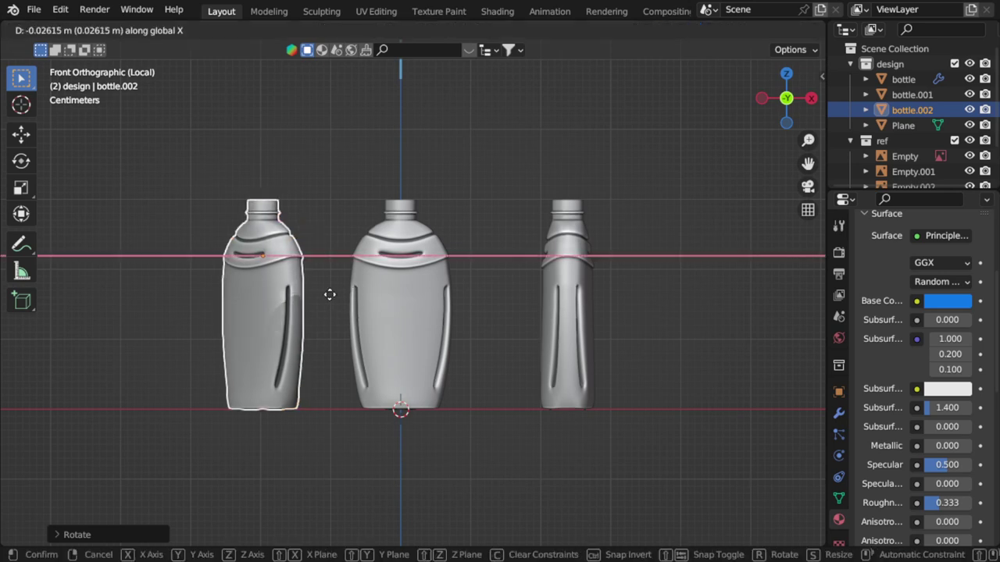
left_click(320, 291)
- In top view, move both side bottles together along Y to line them up front-to-back
mouse_move(809, 31)
middle_mouse_down()
mouse_move(546, 345)
mouse_move(493, 323)
middle_mouse_up()
left_click(514, 297, "shift")
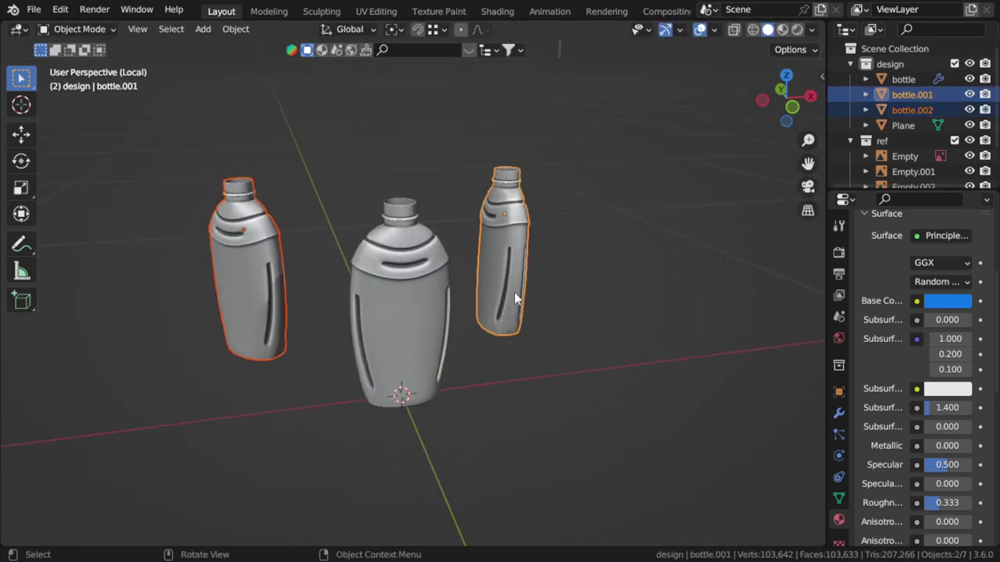
key("KP_7")
scroll(514, 297, "down", 2)
key("g")
key("y")
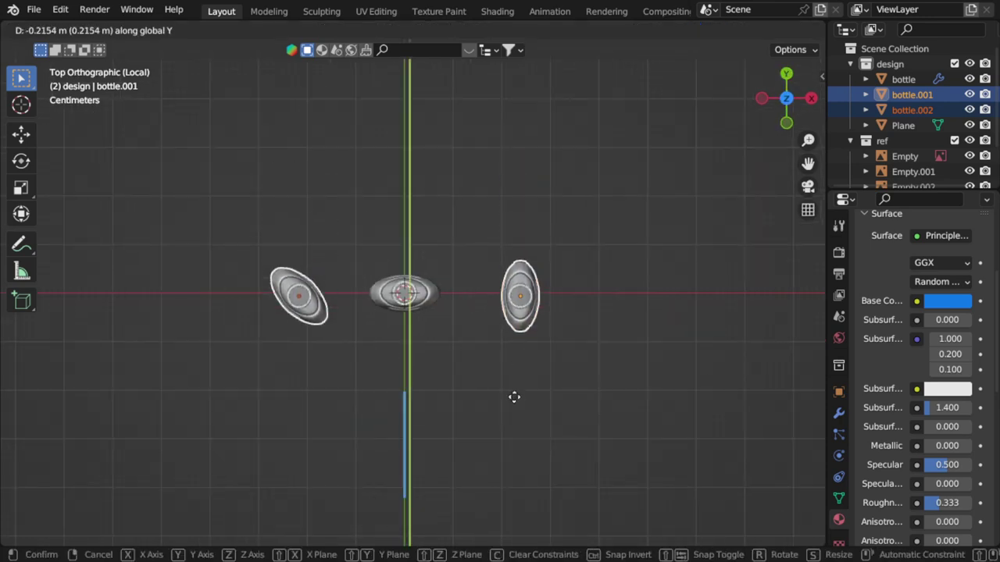
left_click(522, 355)
- Slide the right and left bottles along X closer to the centre bottle
left_click(535, 298)
key("g")
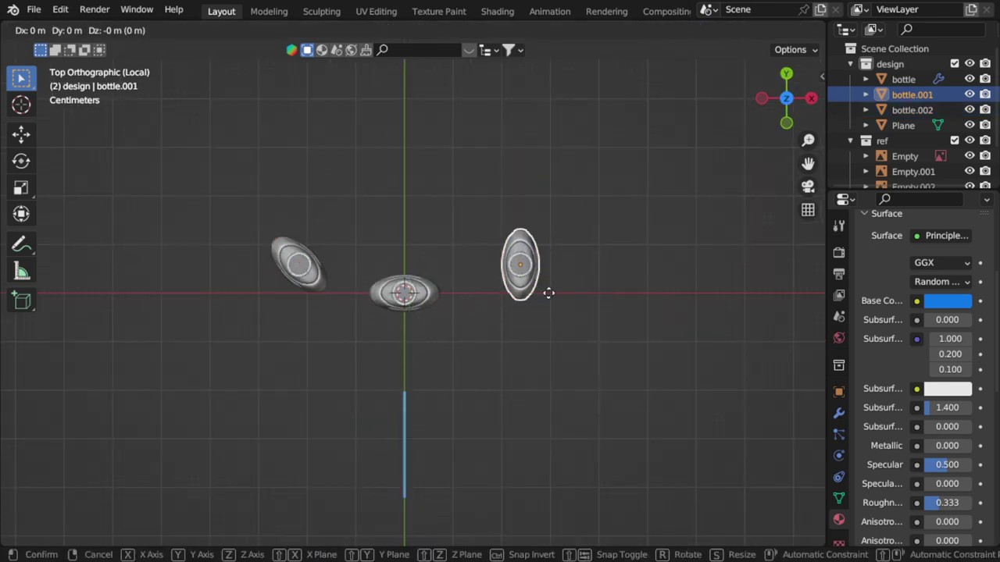
key("x")
left_click(525, 295)
left_click(312, 274)
key("g")
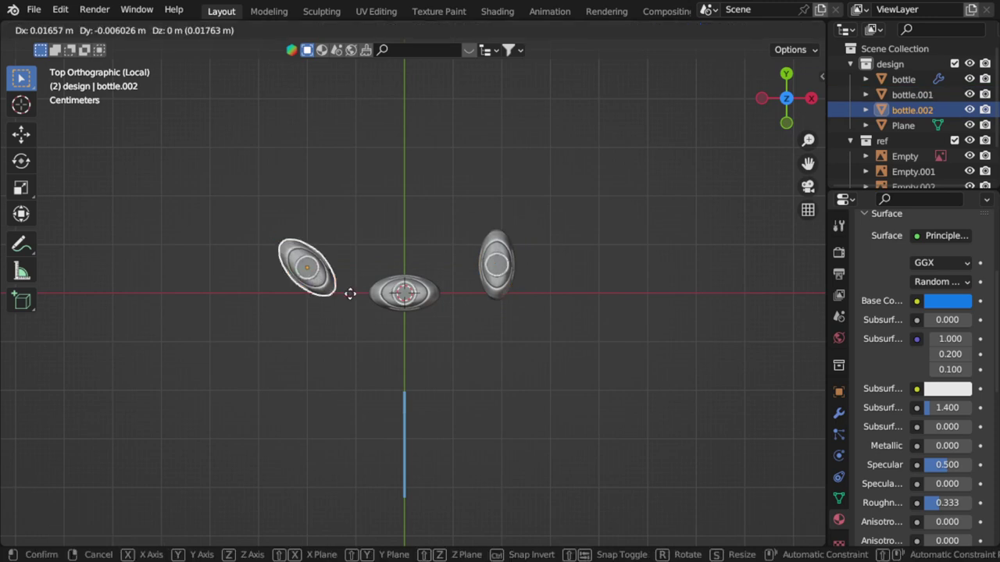
key("x")
left_click(367, 294)
mouse_move(367, 293)
middle_mouse_down()
mouse_move(477, 213)
mouse_move(429, 190)
middle_mouse_up()
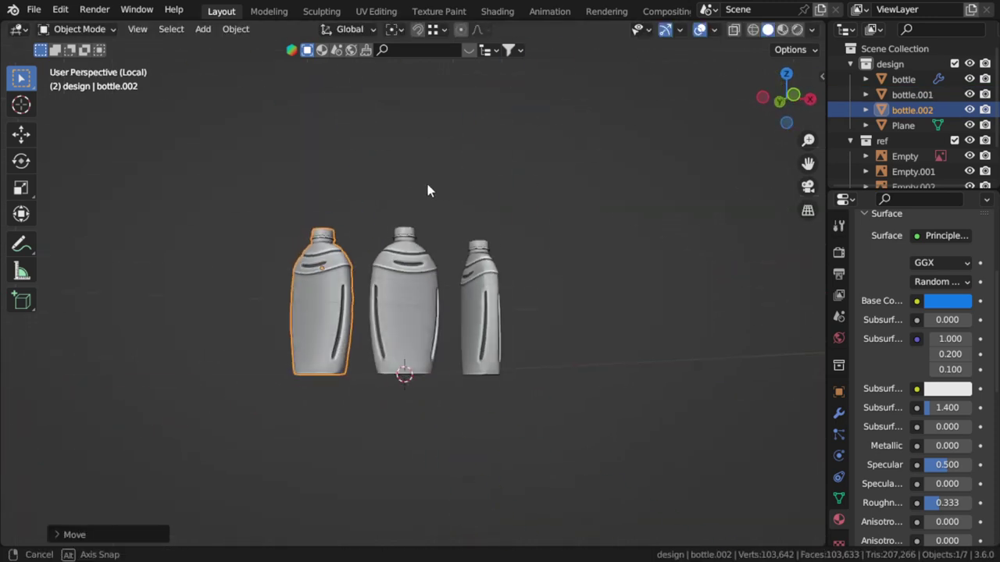
mouse_move(591, 317)
middle_mouse_down()
mouse_move(560, 315)
mouse_move(629, 330)
middle_mouse_up()
scroll(538, 285, "up", 3)
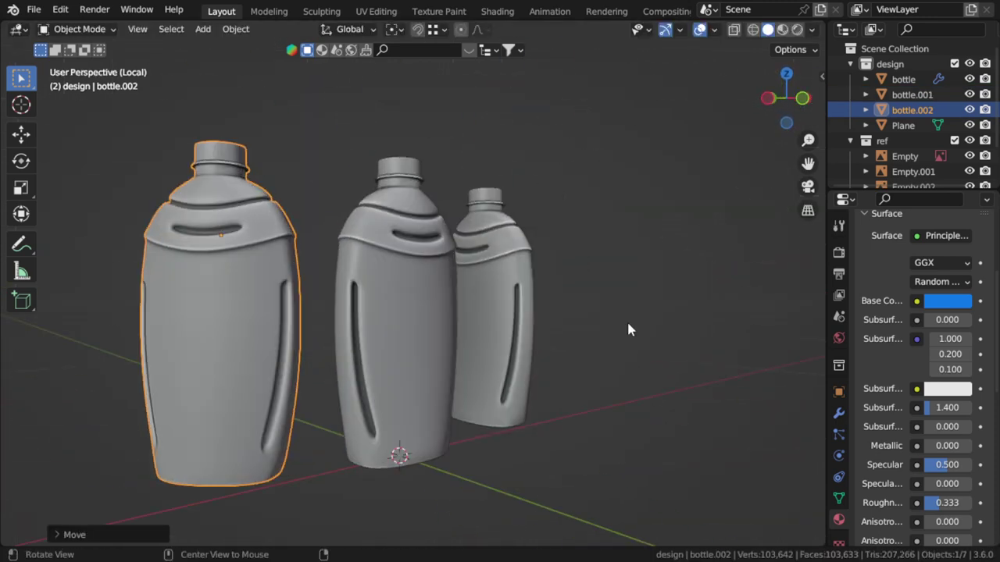